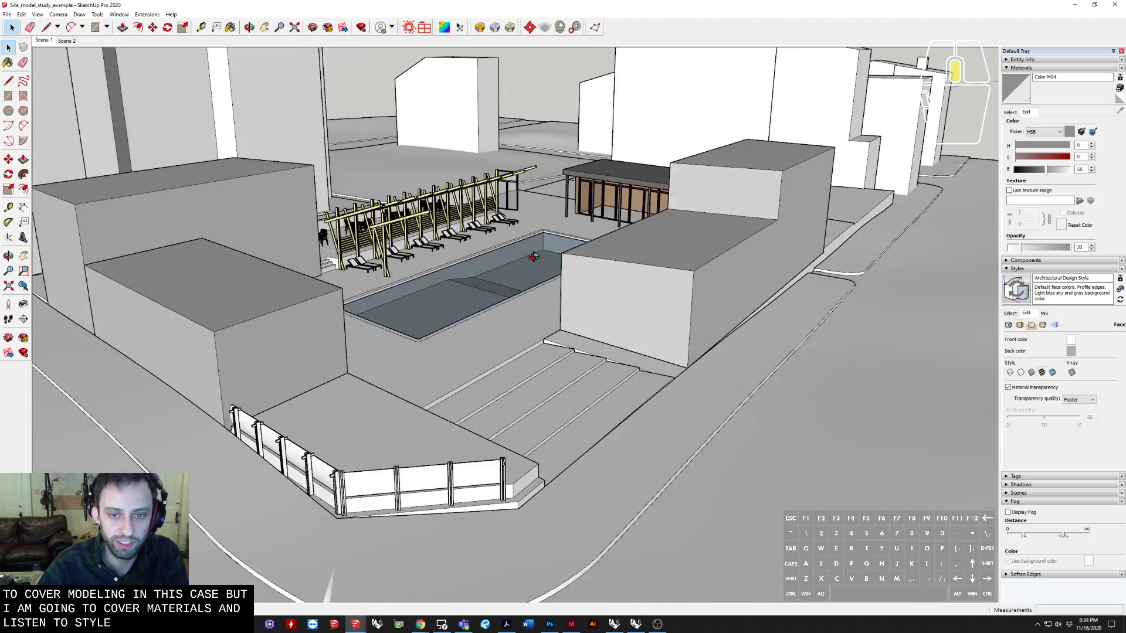
Step: Show the materials already used in the model, including a look at the list of available tray panels
{"action": "scroll", "coordinate": [791, 253], "scroll_direction": "up", "scroll_amount": 4}
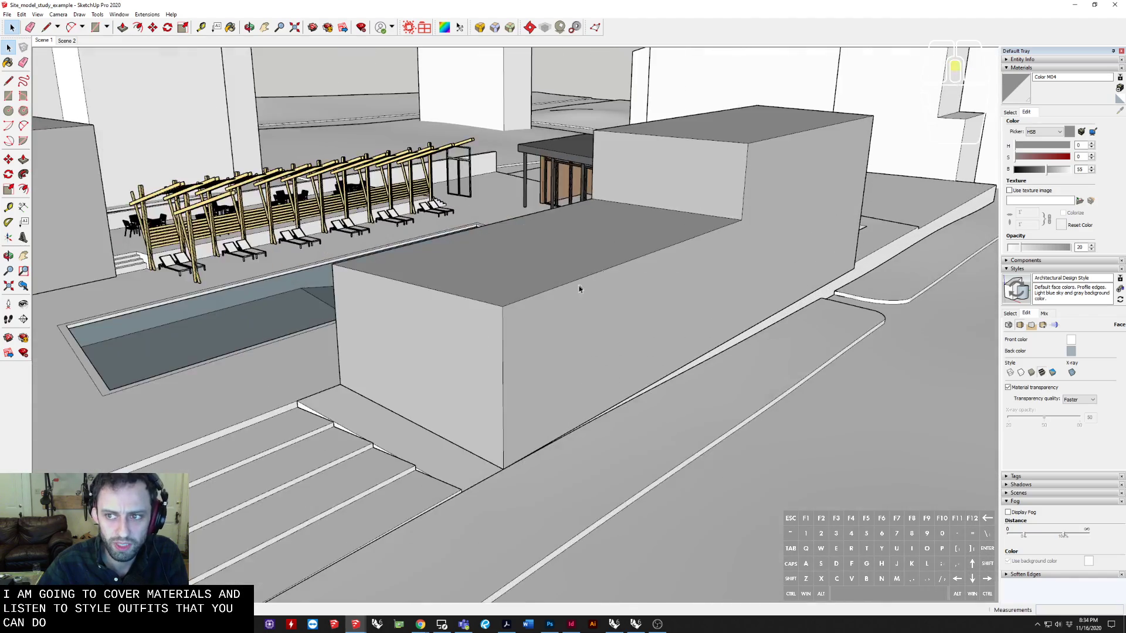
{"action": "mouse_move", "coordinate": [579, 288]}
{"action": "middle_mouse_down"}
{"action": "mouse_move", "coordinate": [498, 292]}
{"action": "mouse_move", "coordinate": [469, 306]}
{"action": "mouse_move", "coordinate": [598, 258]}
{"action": "mouse_move", "coordinate": [573, 279]}
{"action": "mouse_move", "coordinate": [621, 318]}
{"action": "mouse_move", "coordinate": [593, 292]}
{"action": "middle_mouse_up"}
{"action": "scroll", "coordinate": [487, 311], "scroll_direction": "up", "scroll_amount": 4}
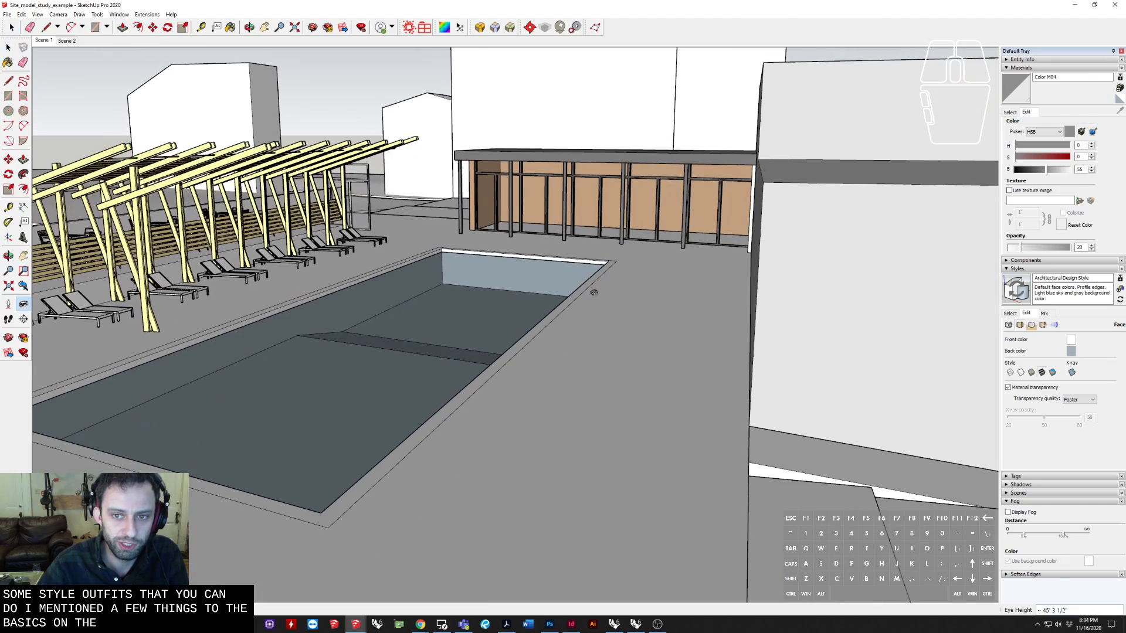
{"action": "left_click", "coordinate": [1011, 114]}
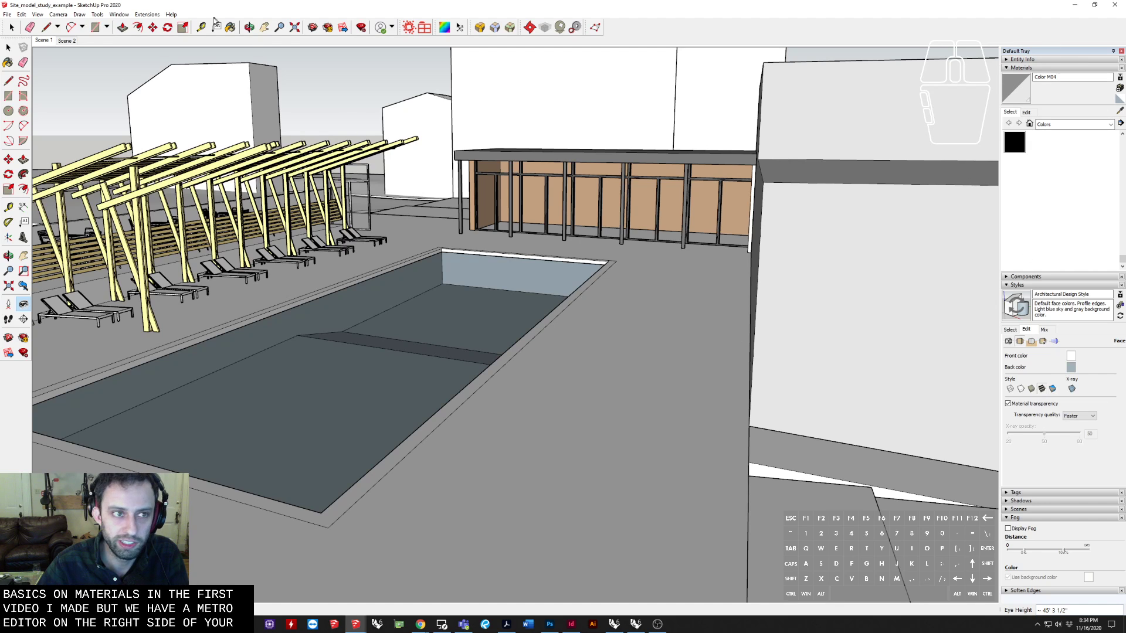
{"action": "left_click", "coordinate": [147, 14]}
{"action": "mouse_move", "coordinate": [119, 14]}
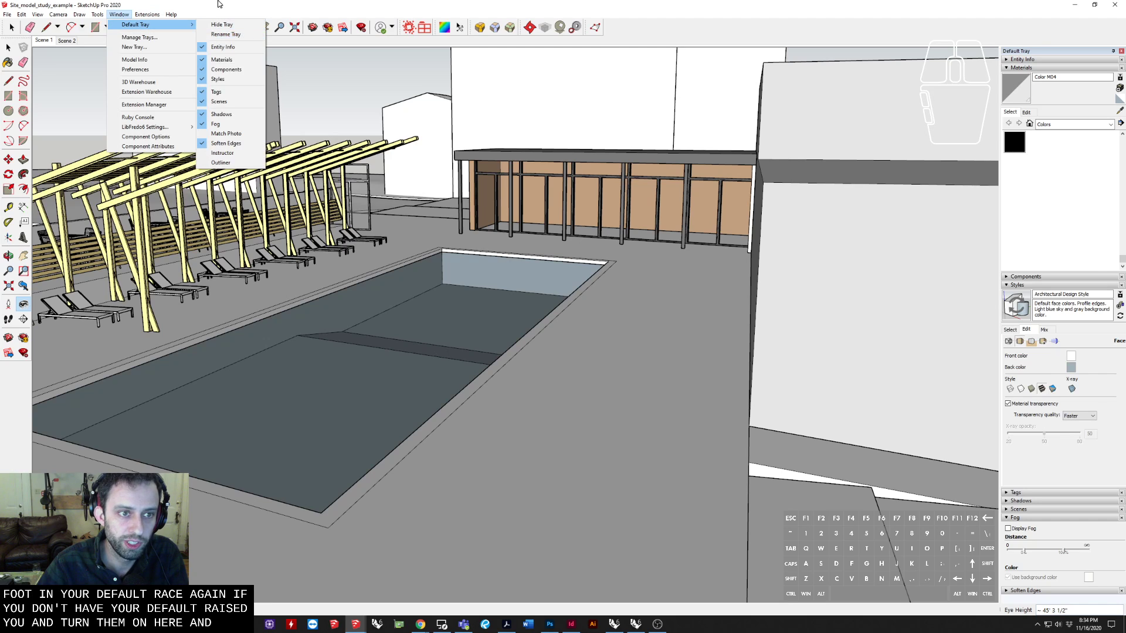
{"action": "left_click", "coordinate": [1089, 143]}
{"action": "left_click", "coordinate": [1032, 126]}
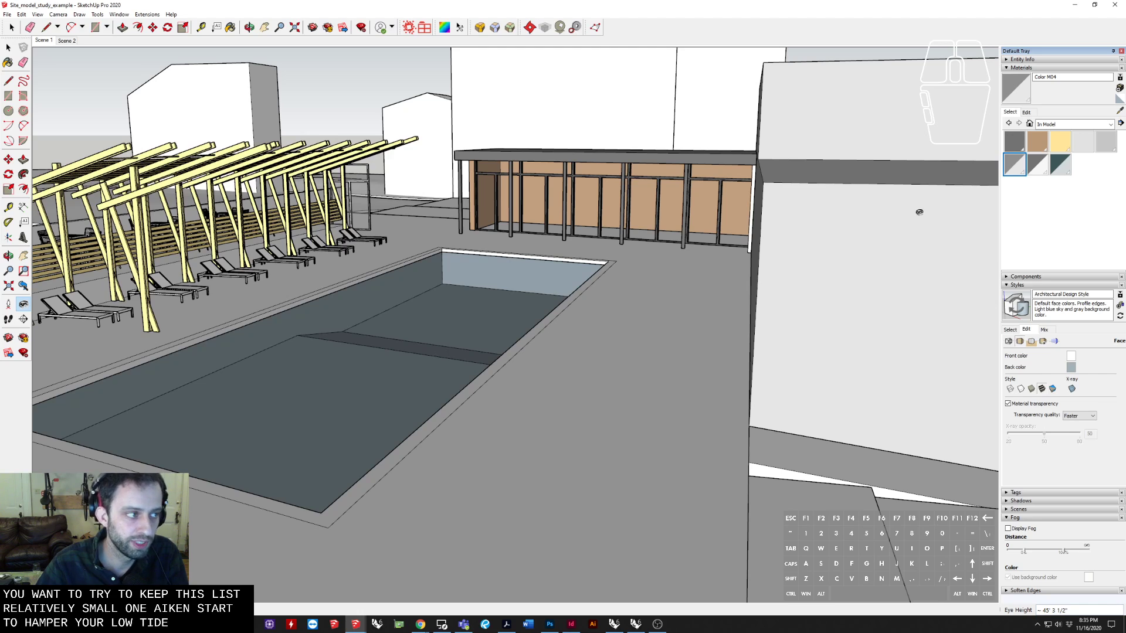
{"action": "middle_click_drag", "start_coordinate": [837, 249], "coordinate": [835, 307]}
{"action": "key", "text": "q"}
{"action": "left_click_drag", "start_coordinate": [610, 298], "coordinate": [691, 262]}
{"action": "key", "text": "space"}
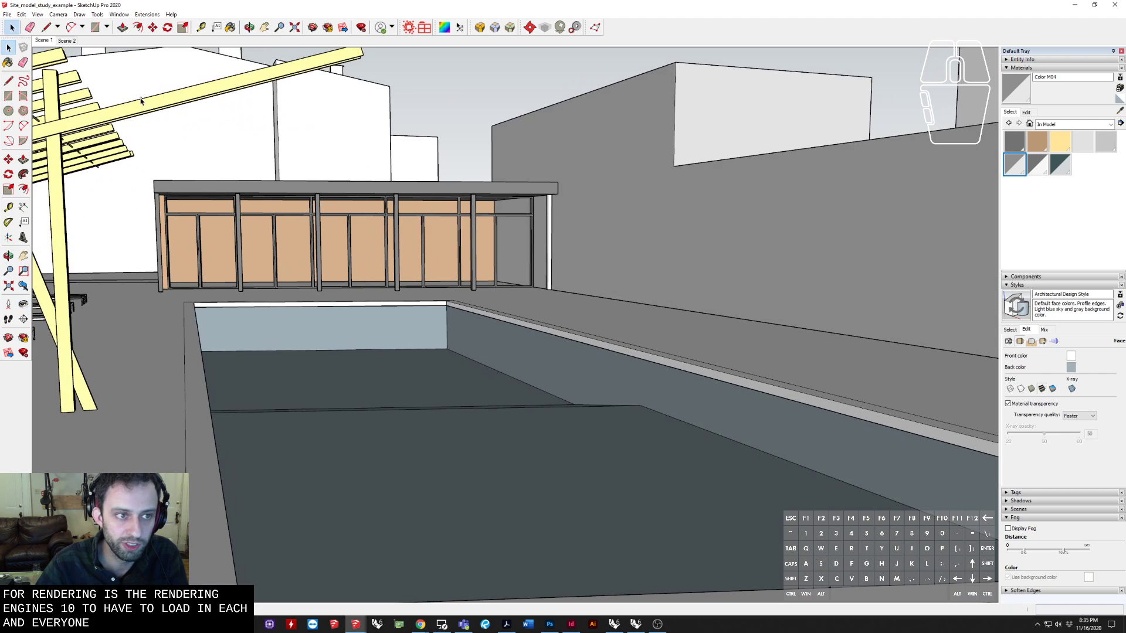
{"action": "left_click", "coordinate": [198, 103]}
{"action": "key", "text": "x"}
{"action": "key", "text": "q"}
{"action": "left_click_drag", "start_coordinate": [482, 231], "coordinate": [561, 240]}
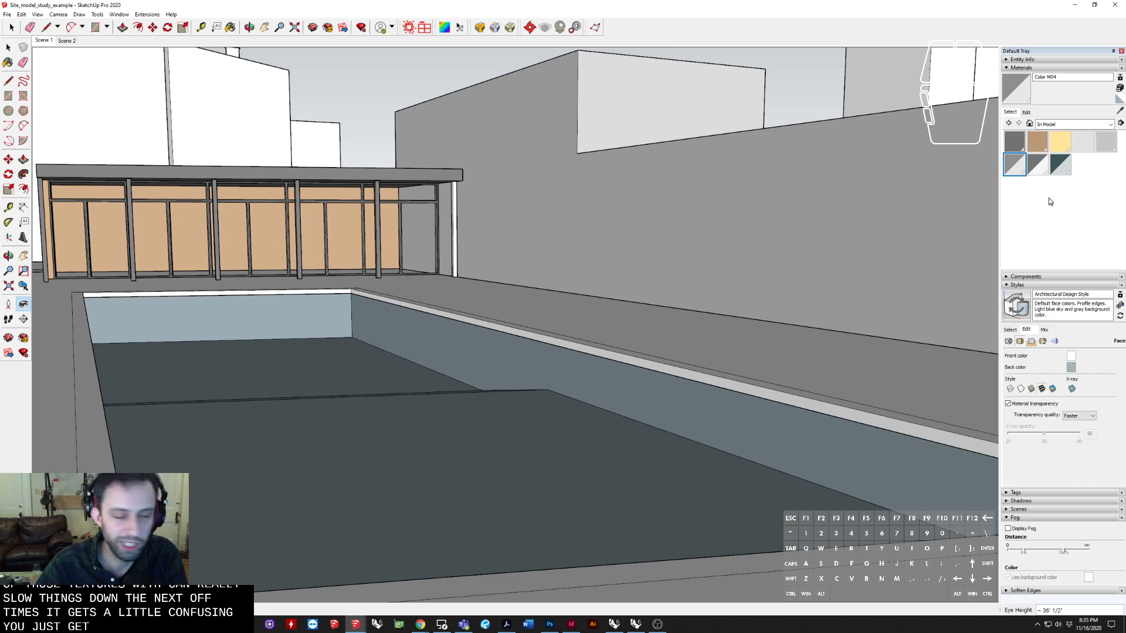
Step: Browse the Colors material collection and pick the bright pink swatch Color L04
{"action": "left_click", "coordinate": [1055, 125]}
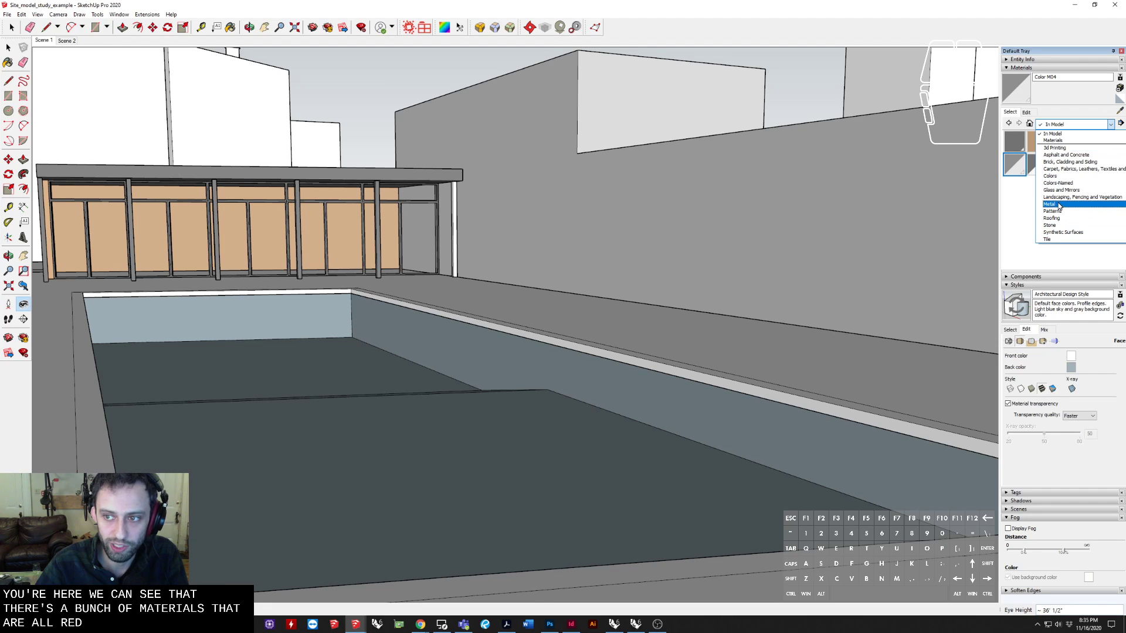
{"action": "left_click", "coordinate": [1057, 178]}
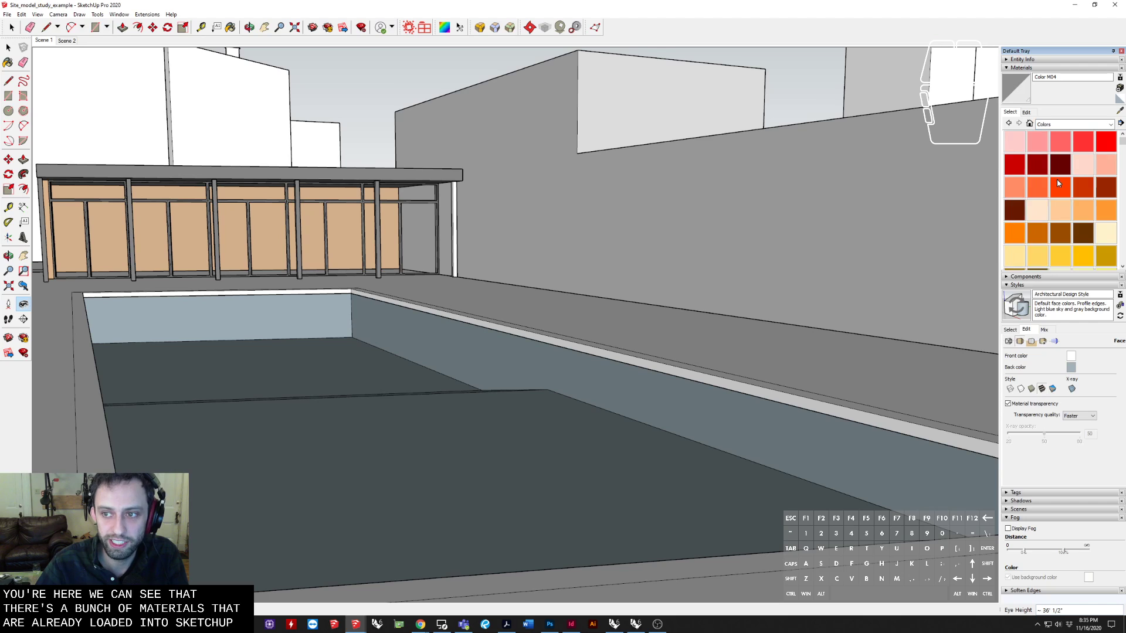
{"action": "scroll", "coordinate": [1054, 184], "scroll_direction": "down", "scroll_amount": 5}
{"action": "scroll", "coordinate": [1054, 188], "scroll_direction": "down", "scroll_amount": 3}
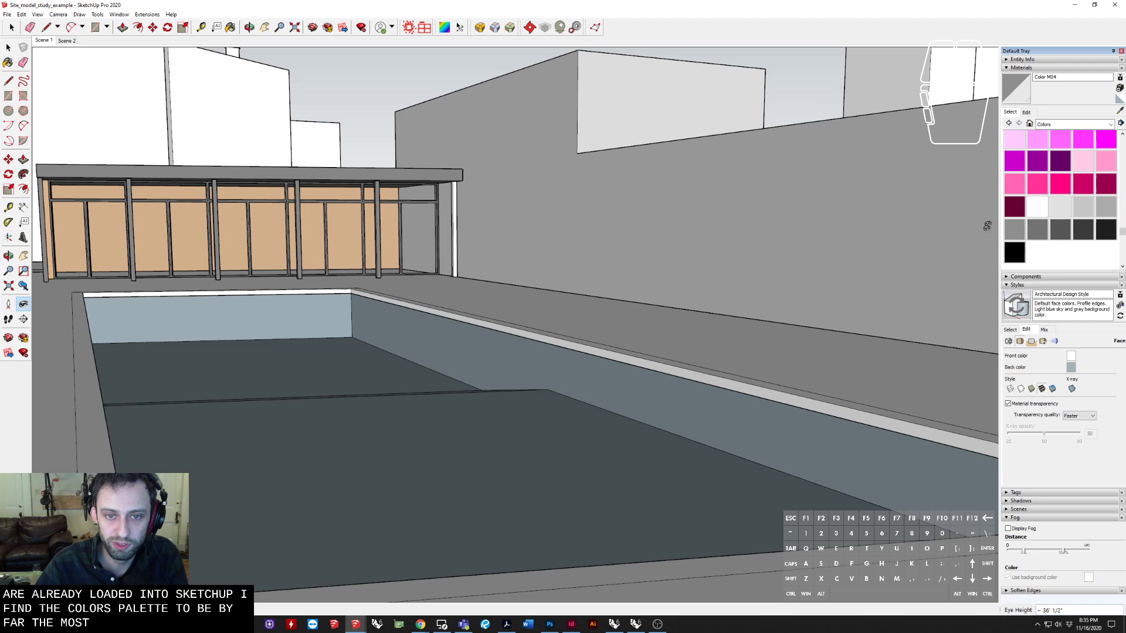
{"action": "middle_click_drag", "start_coordinate": [987, 226], "coordinate": [1001, 238]}
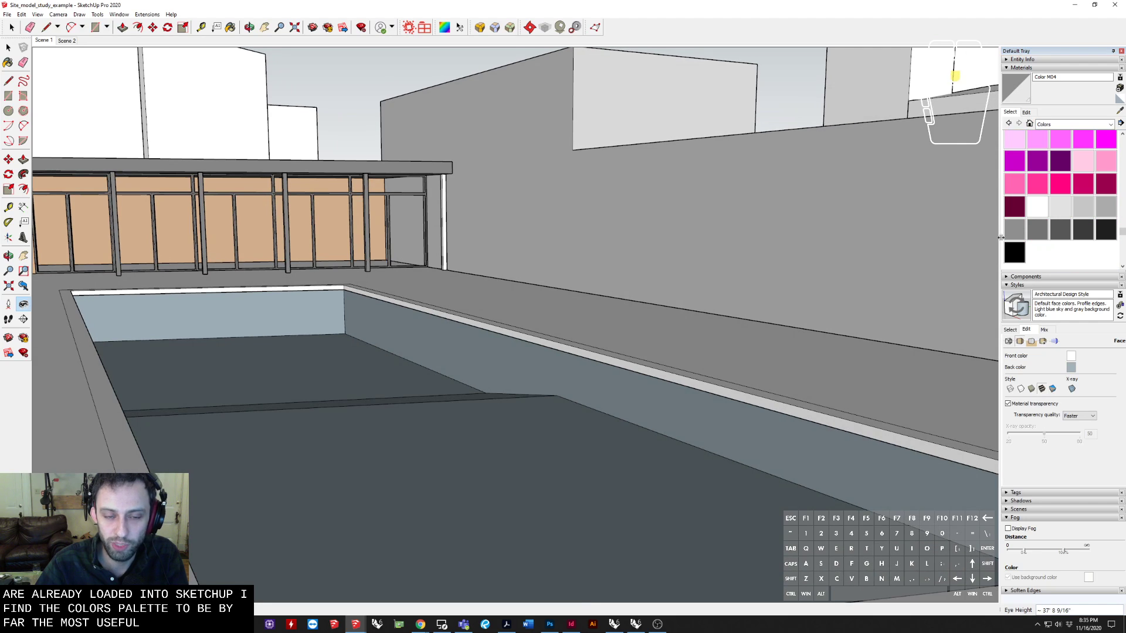
{"action": "left_click", "coordinate": [1036, 188]}
Step: Open the box-shaped building beside the pool for editing and paint all of its faces bright pink
{"action": "middle_click_drag", "start_coordinate": [550, 178], "coordinate": [589, 205]}
{"action": "key", "text": "space"}
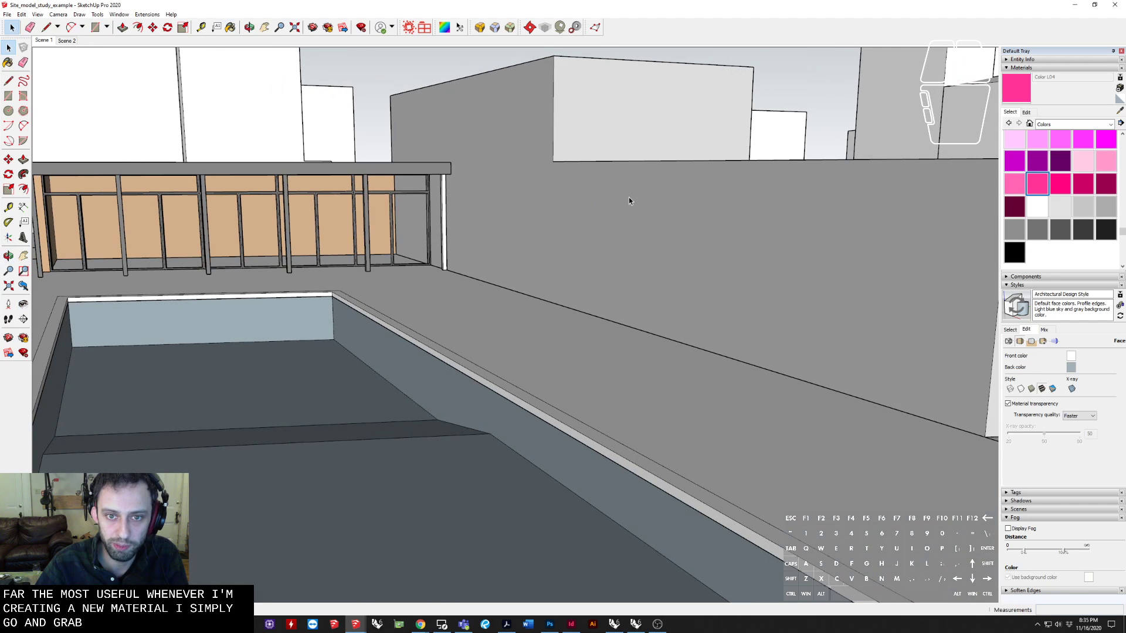
{"action": "double_click", "coordinate": [630, 197]}
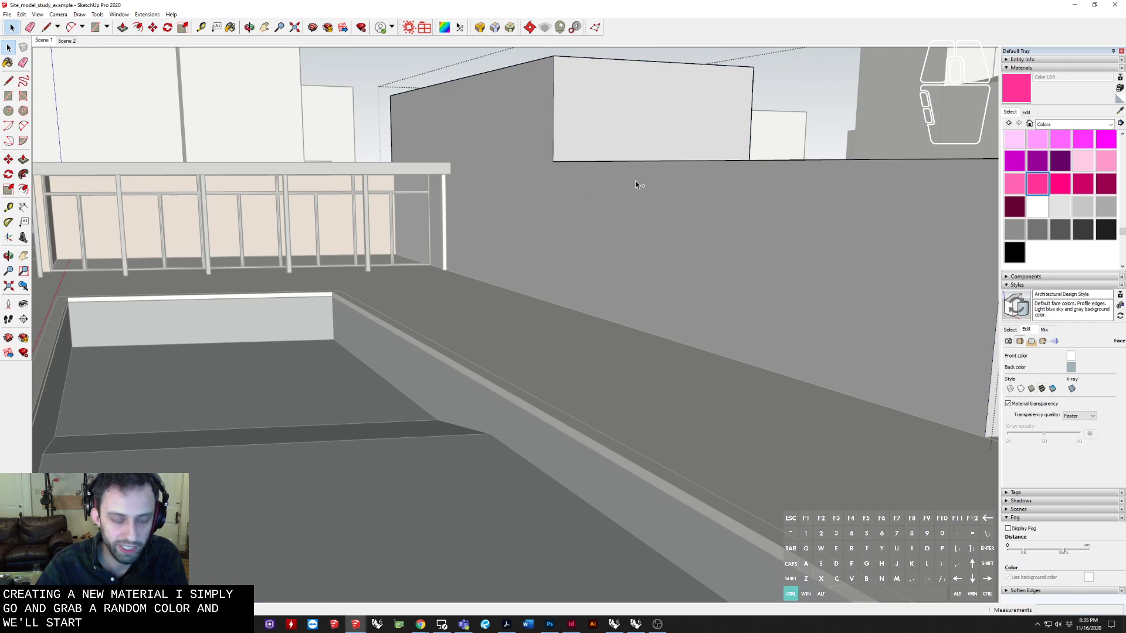
{"action": "key", "text": "ctrl+a"}
{"action": "middle_click_drag", "start_coordinate": [567, 180], "coordinate": [661, 142]}
{"action": "mouse_move", "coordinate": [558, 196]}
{"action": "middle_mouse_down"}
{"action": "mouse_move", "coordinate": [696, 224]}
{"action": "mouse_move", "coordinate": [595, 211]}
{"action": "mouse_move", "coordinate": [620, 201]}
{"action": "middle_mouse_up"}
{"action": "key", "text": "b"}
{"action": "left_click", "coordinate": [676, 342]}
{"action": "key", "text": "space"}
{"action": "left_click", "coordinate": [581, 92]}
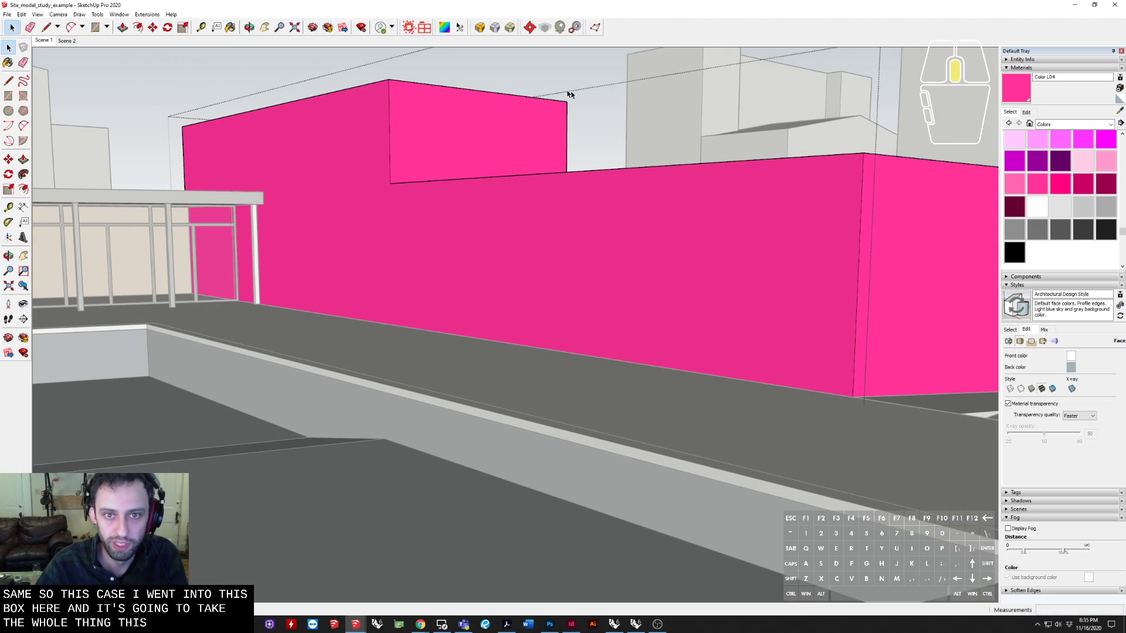
Step: Show the in-model materials and rename the new pink material as brick
{"action": "middle_click_drag", "start_coordinate": [569, 120], "coordinate": [587, 274]}
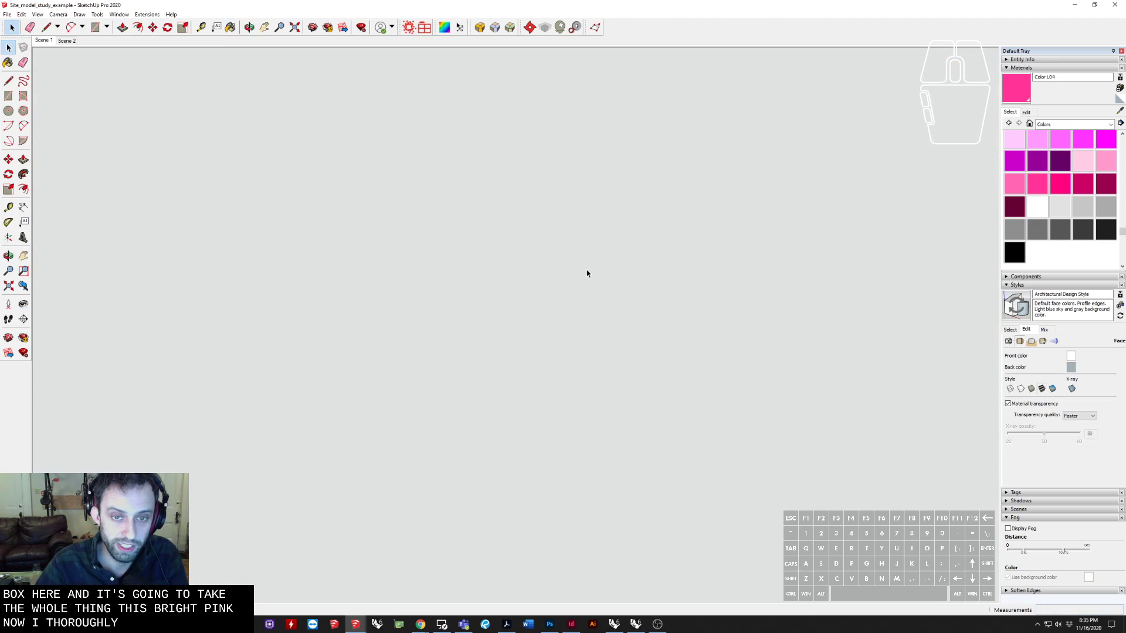
{"action": "scroll", "coordinate": [586, 273], "scroll_direction": "up", "scroll_amount": 6}
{"action": "middle_click_drag", "start_coordinate": [514, 301], "coordinate": [558, 304]}
{"action": "key", "text": "q"}
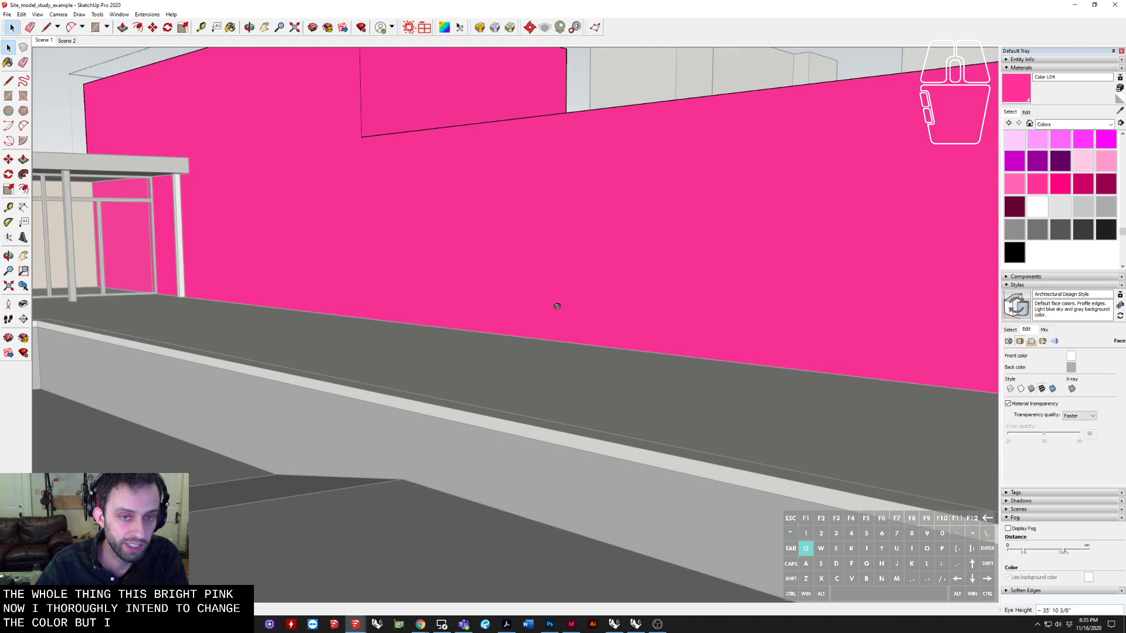
{"action": "left_click_drag", "start_coordinate": [558, 304], "coordinate": [505, 306]}
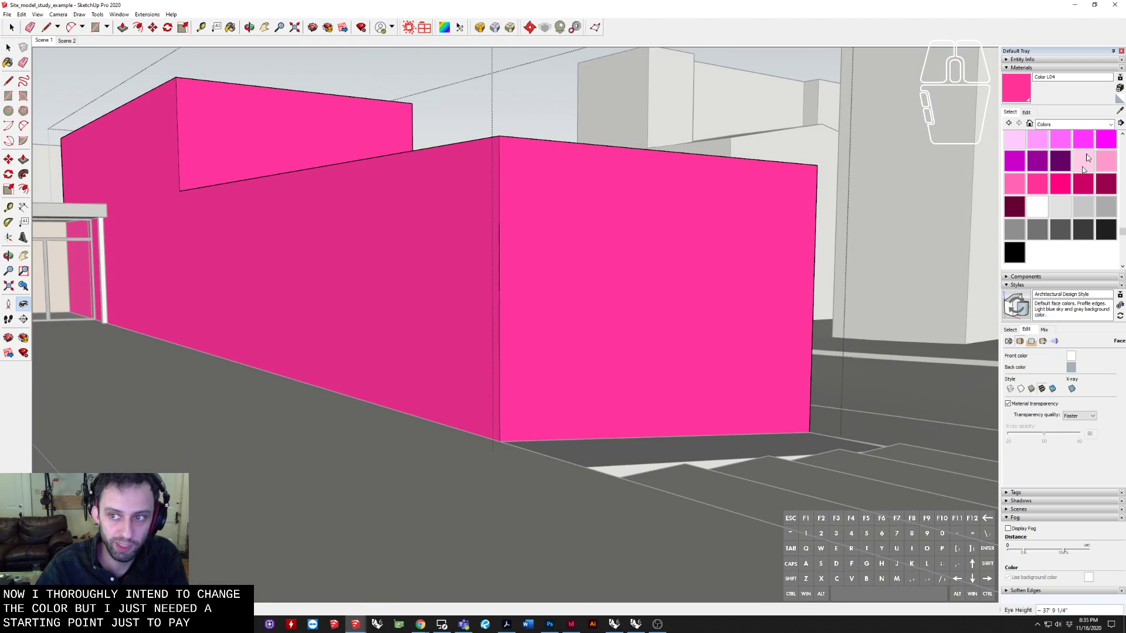
{"action": "left_click", "coordinate": [1029, 124]}
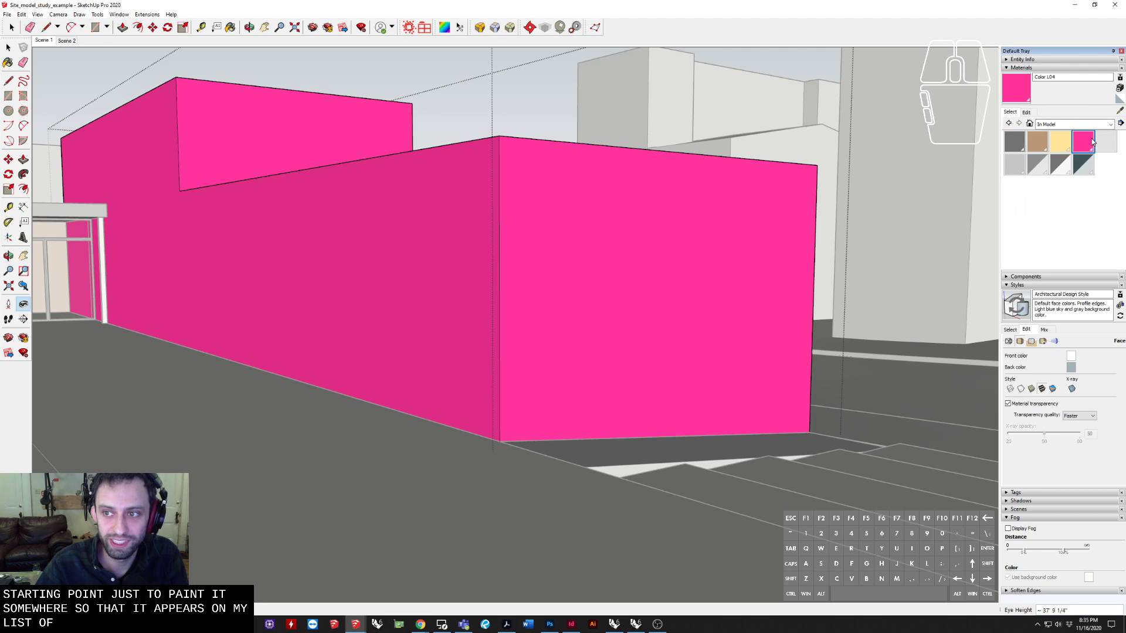
{"action": "left_click", "coordinate": [1072, 76]}
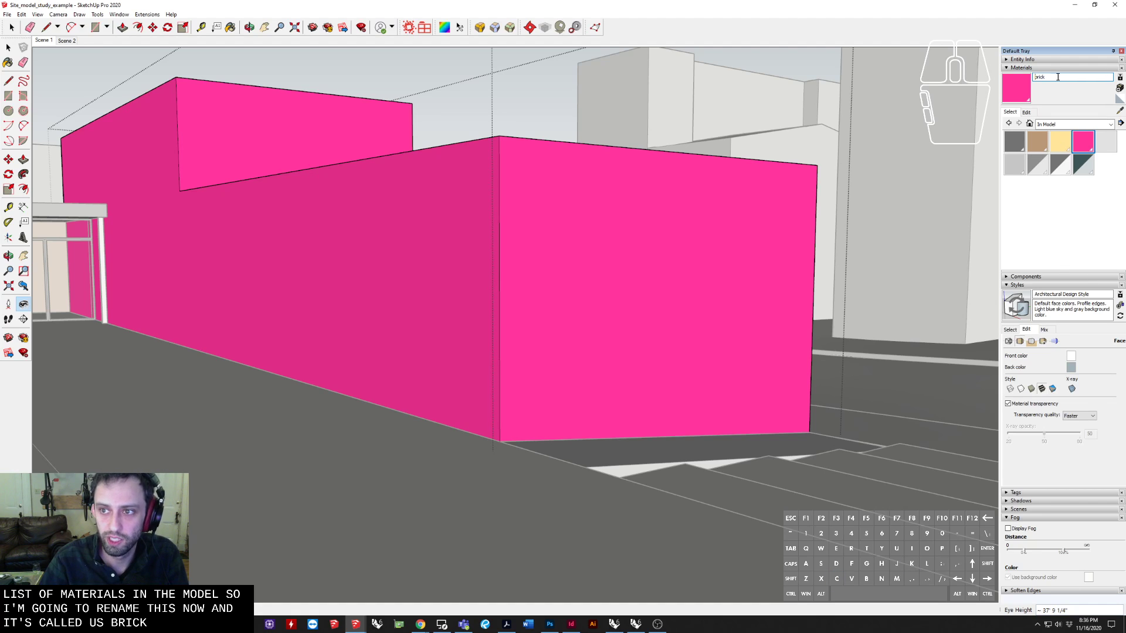
{"action": "left_click_drag", "start_coordinate": [1055, 79], "coordinate": [1006, 76]}
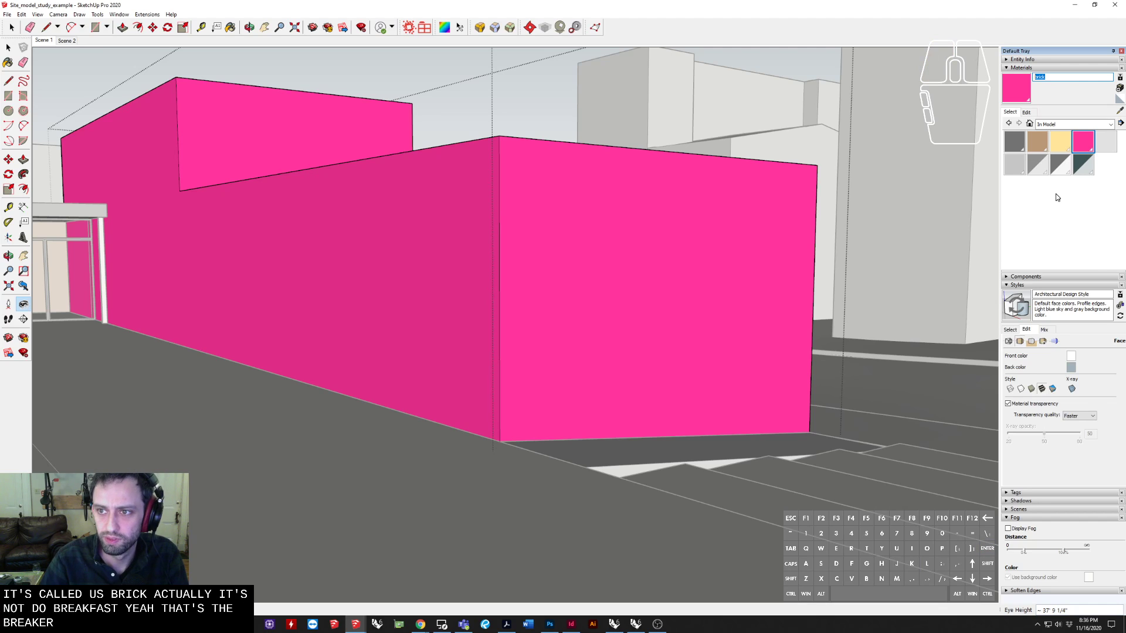
Step: Edit the brick material and load the image Roman_001 as its texture
{"action": "left_click", "coordinate": [1027, 113]}
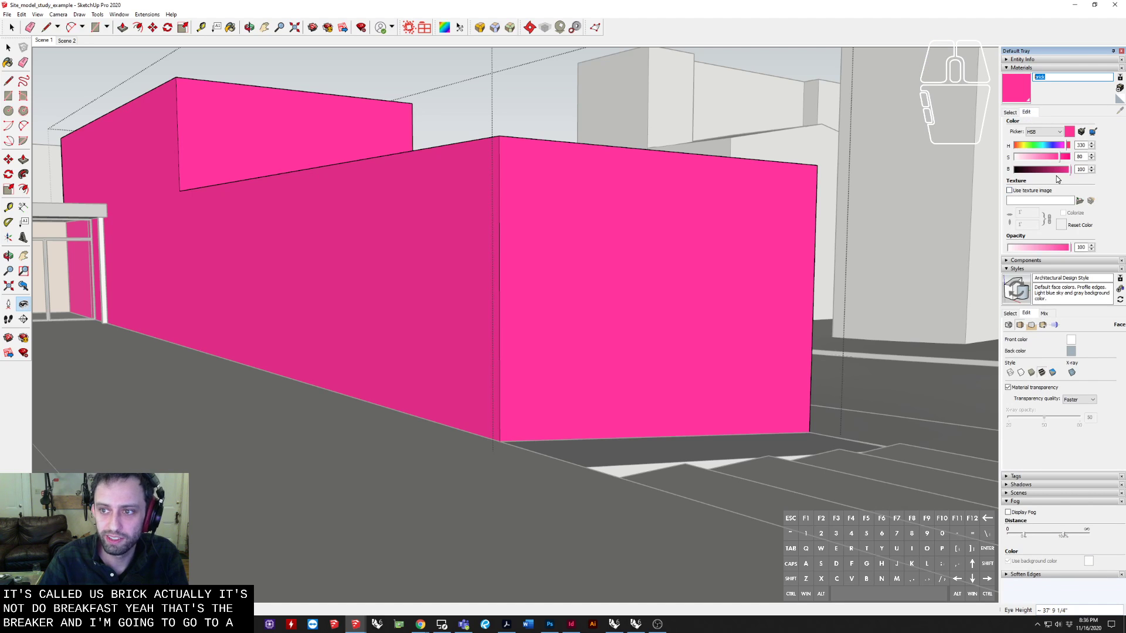
{"action": "left_click", "coordinate": [1079, 201]}
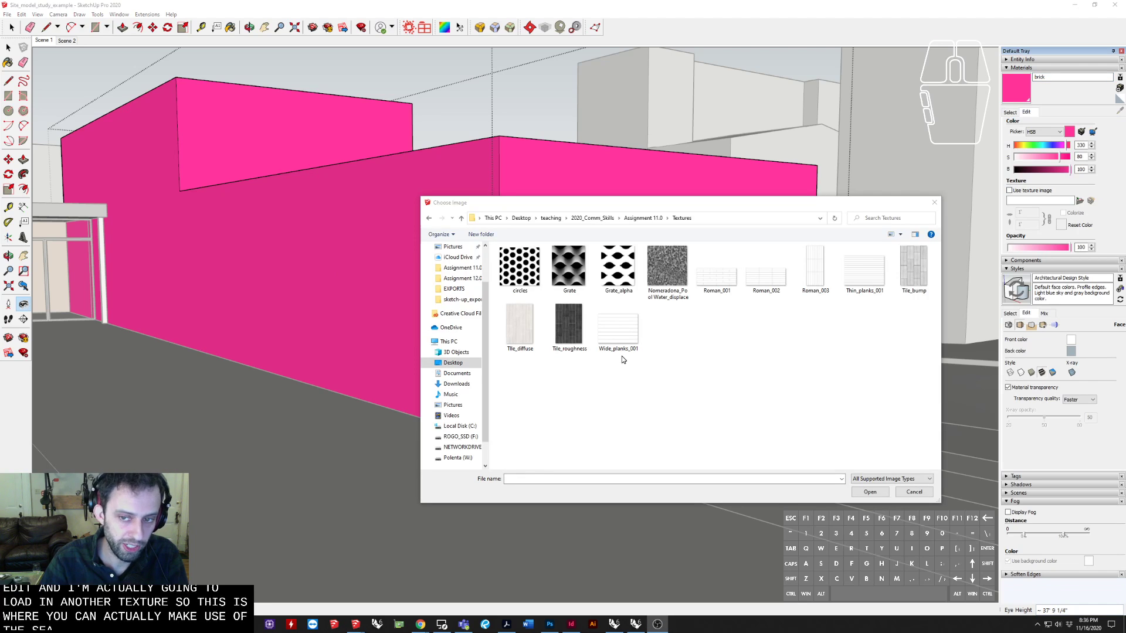
{"action": "left_click", "coordinate": [725, 281]}
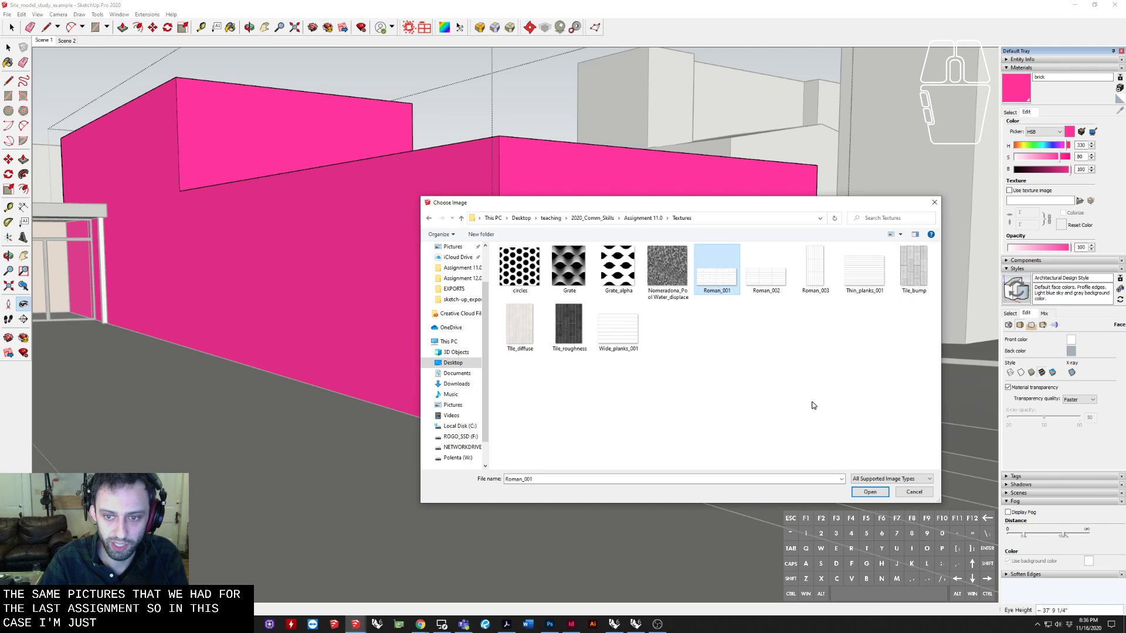
{"action": "left_click", "coordinate": [870, 492]}
Step: Set the brick texture's width to 3' so the bricks get a realistic size
{"action": "scroll", "coordinate": [452, 397], "scroll_direction": "up", "scroll_amount": 3}
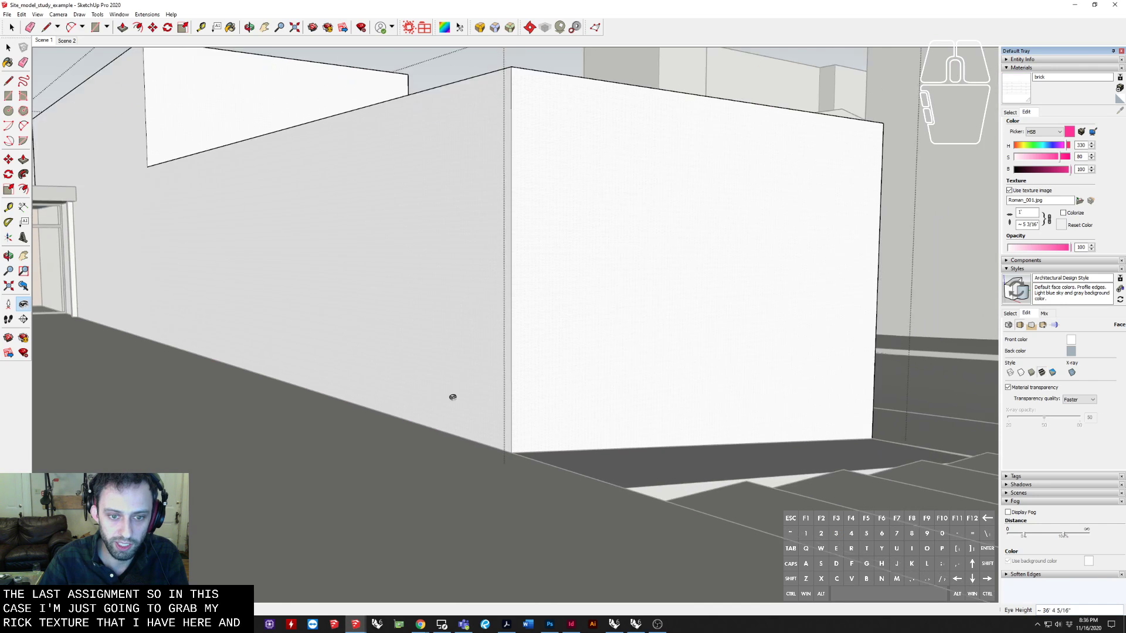
{"action": "scroll", "coordinate": [452, 397], "scroll_direction": "up", "scroll_amount": 5}
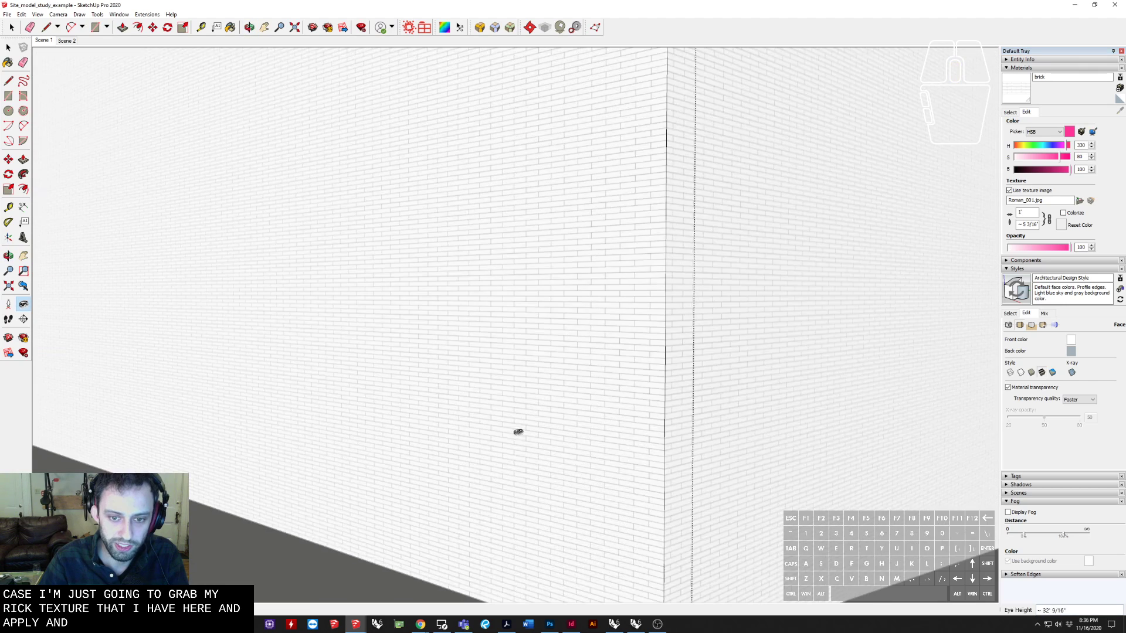
{"action": "middle_click_drag", "start_coordinate": [518, 432], "coordinate": [490, 396], "text": "shift"}
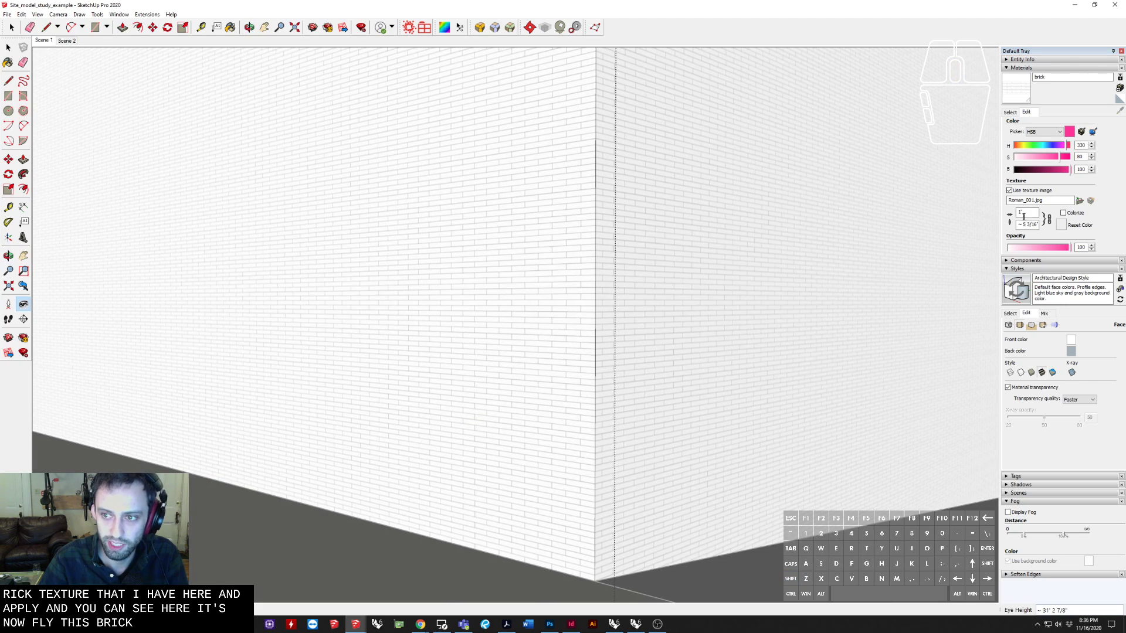
{"action": "left_click_drag", "start_coordinate": [1031, 212], "coordinate": [1007, 211]}
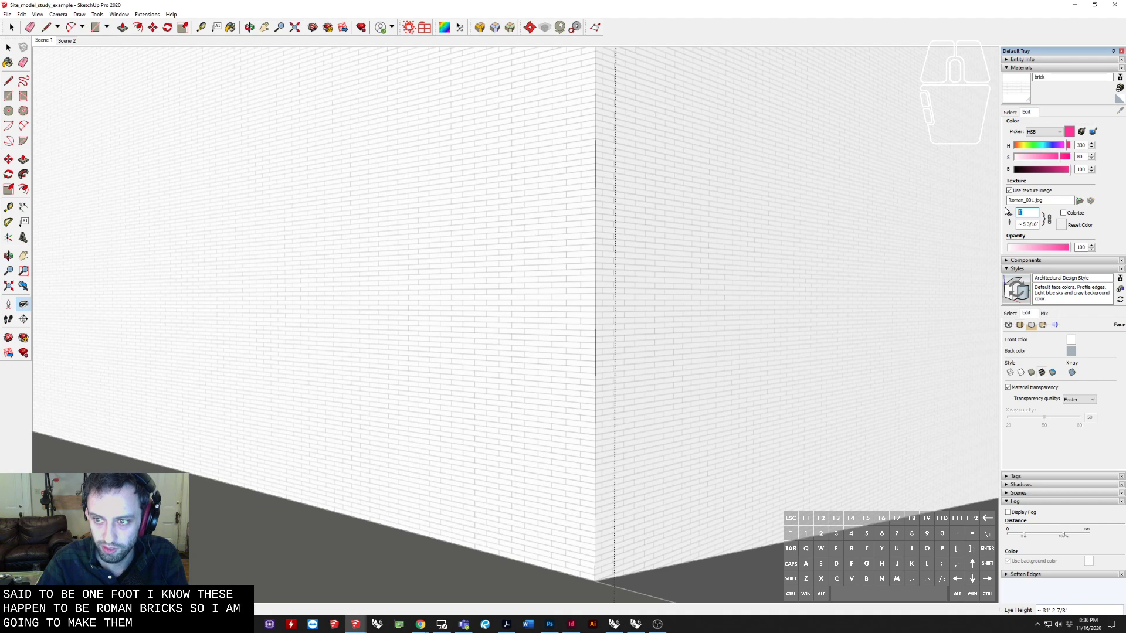
{"action": "type", "text": "3'"}
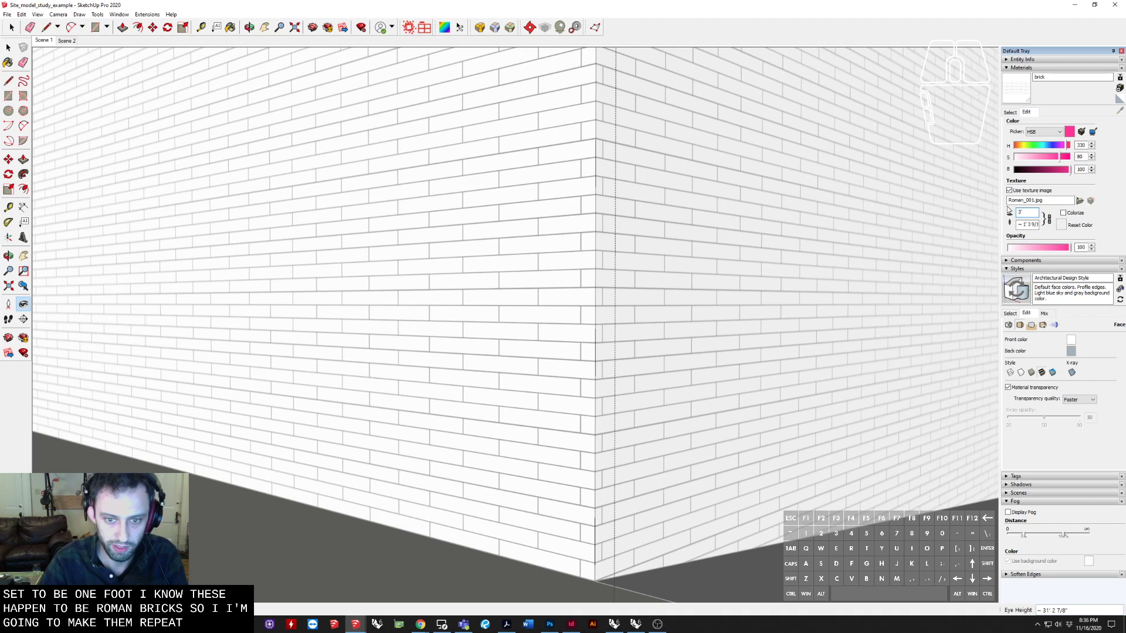
Step: Examine the brick scale along the building's walls and stop editing the building
{"action": "middle_click_drag", "start_coordinate": [440, 311], "coordinate": [713, 422]}
{"action": "scroll", "coordinate": [570, 334], "scroll_direction": "down", "scroll_amount": 2}
{"action": "scroll", "coordinate": [696, 369], "scroll_direction": "down", "scroll_amount": 4}
{"action": "middle_click_drag", "start_coordinate": [696, 369], "coordinate": [449, 385]}
{"action": "middle_click_drag", "start_coordinate": [441, 303], "coordinate": [399, 264]}
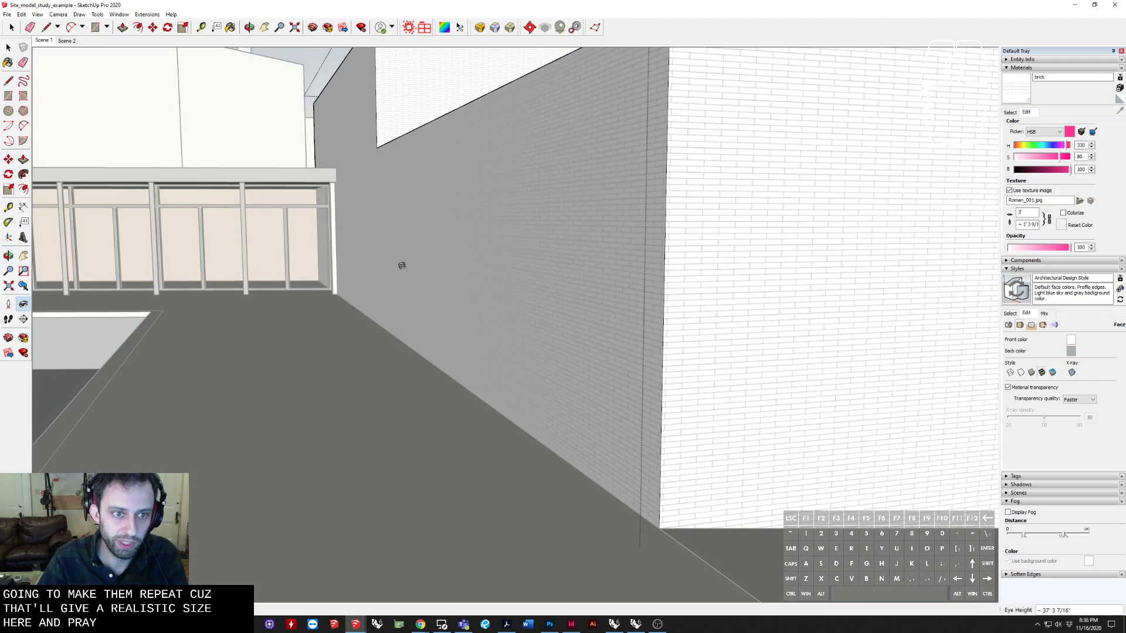
{"action": "key", "text": "space"}
{"action": "left_click", "coordinate": [435, 172]}
Step: Open the brick building for editing and start positioning the texture on its large white wall face
{"action": "middle_click_drag", "start_coordinate": [436, 171], "coordinate": [452, 350]}
{"action": "scroll", "coordinate": [721, 315], "scroll_direction": "up", "scroll_amount": 4}
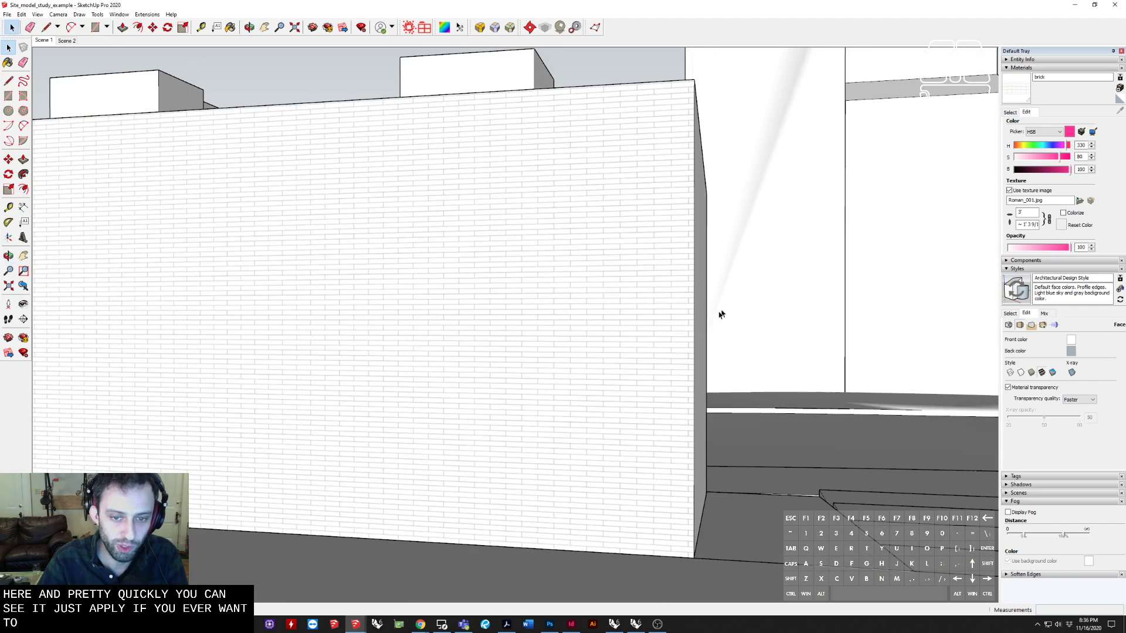
{"action": "double_click", "coordinate": [510, 359]}
{"action": "double_click", "coordinate": [509, 359]}
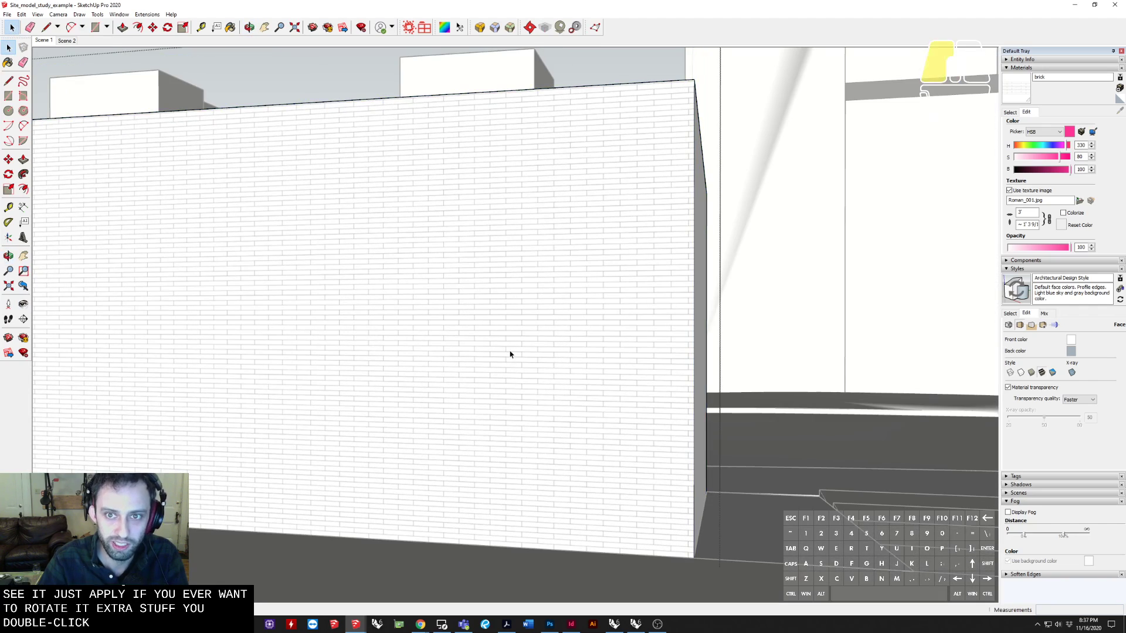
{"action": "left_click", "coordinate": [509, 353]}
{"action": "scroll", "coordinate": [533, 345], "scroll_direction": "down", "scroll_amount": 3}
{"action": "right_click", "coordinate": [462, 332]}
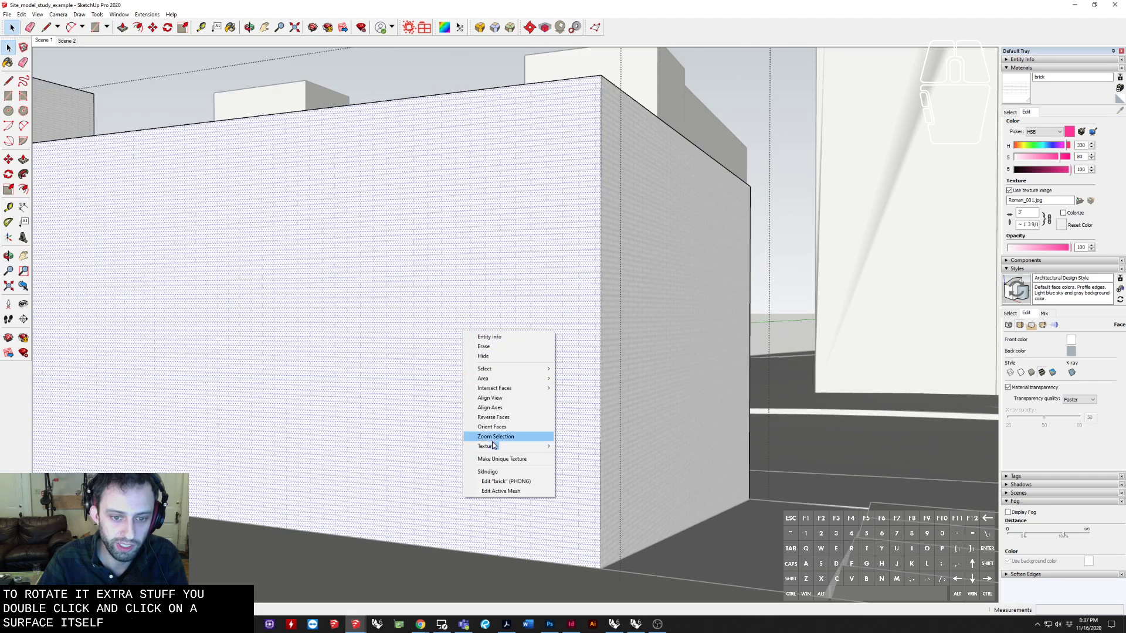
{"action": "mouse_move", "coordinate": [546, 447]}
{"action": "left_click", "coordinate": [586, 446]}
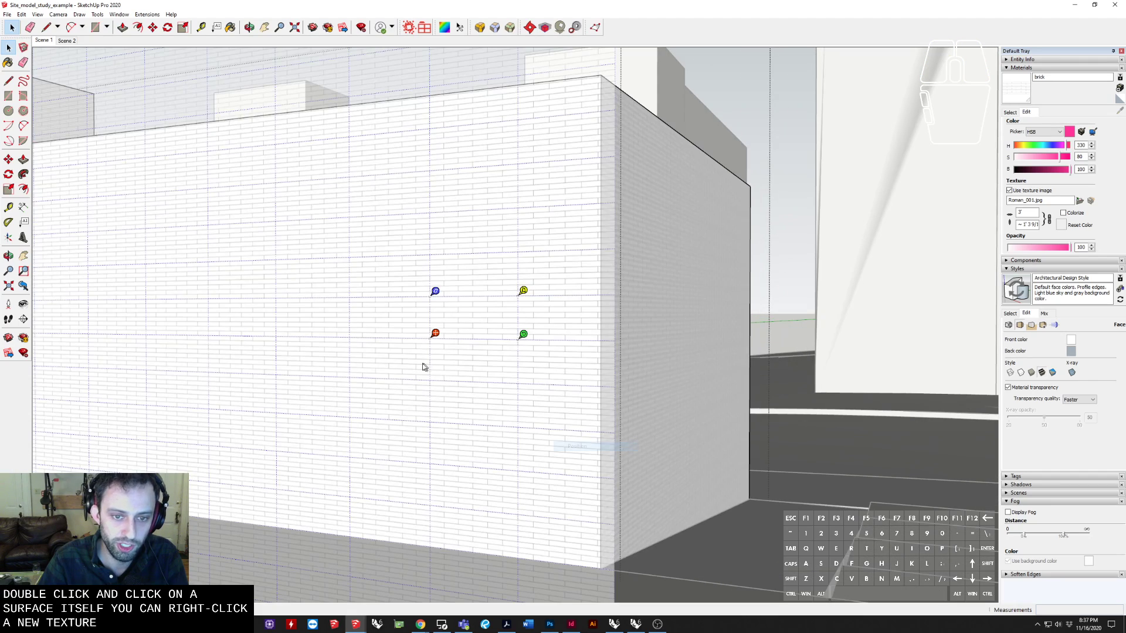
Step: Rotate the wall's brick texture by 90 degrees twice and move its origin to the wall's upper corner
{"action": "right_click", "coordinate": [467, 318]}
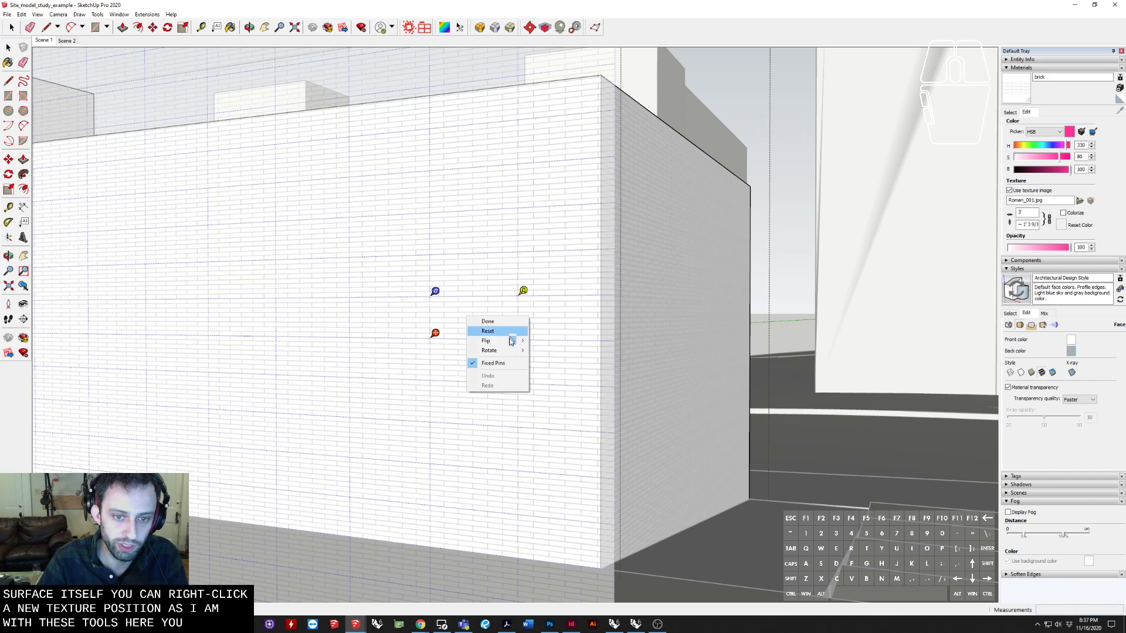
{"action": "left_click", "coordinate": [533, 350]}
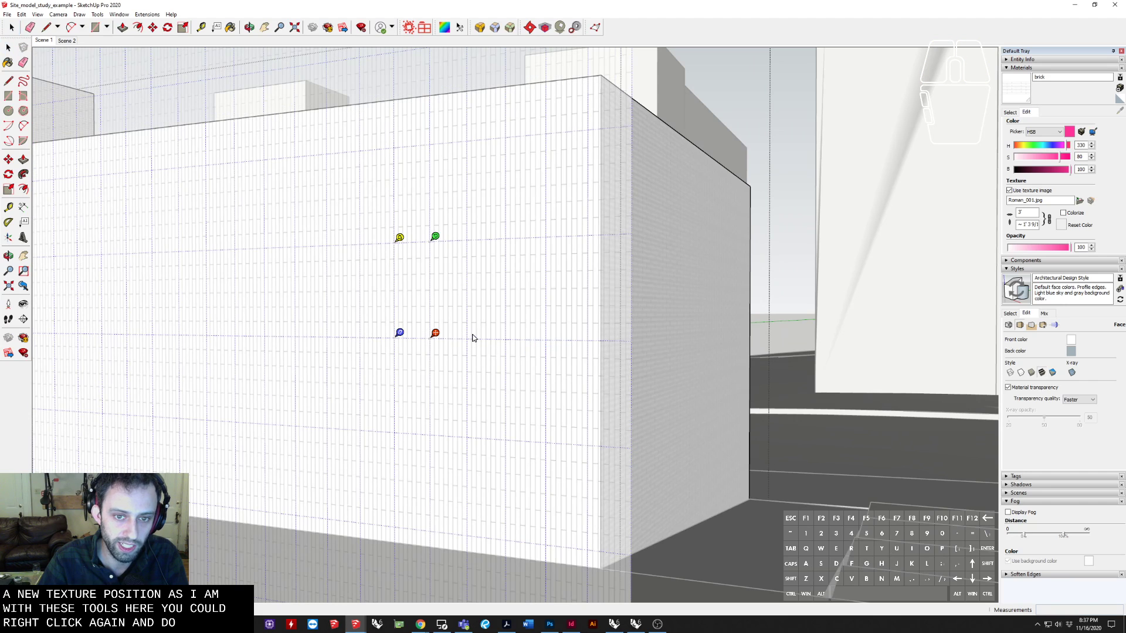
{"action": "right_click", "coordinate": [479, 321]}
{"action": "left_click", "coordinate": [555, 355]}
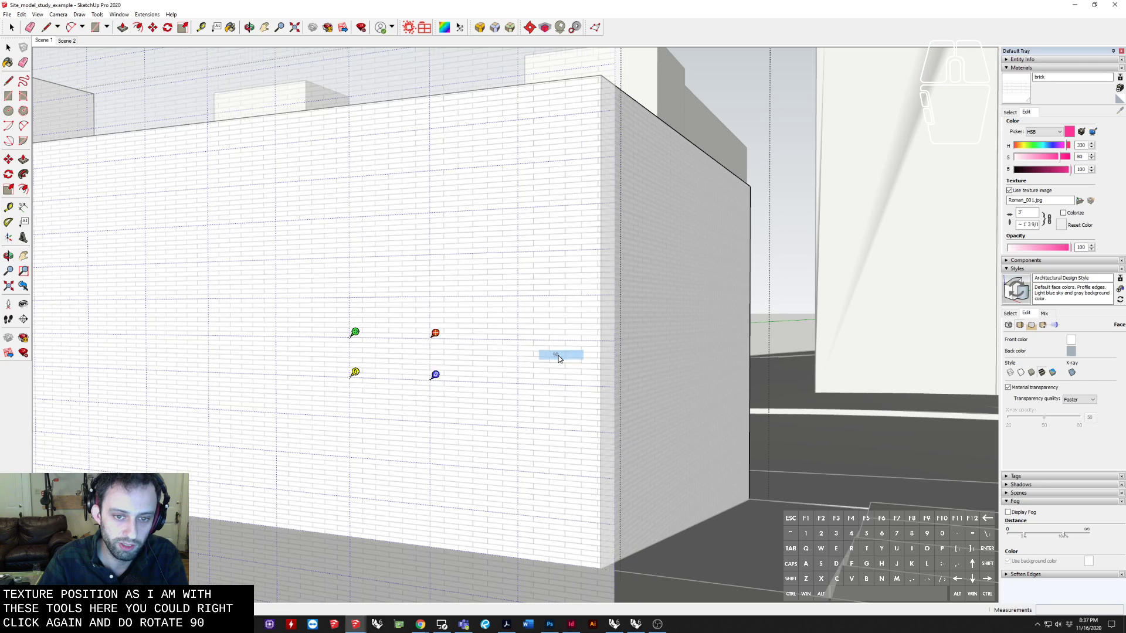
{"action": "left_click_drag", "start_coordinate": [435, 332], "coordinate": [605, 73]}
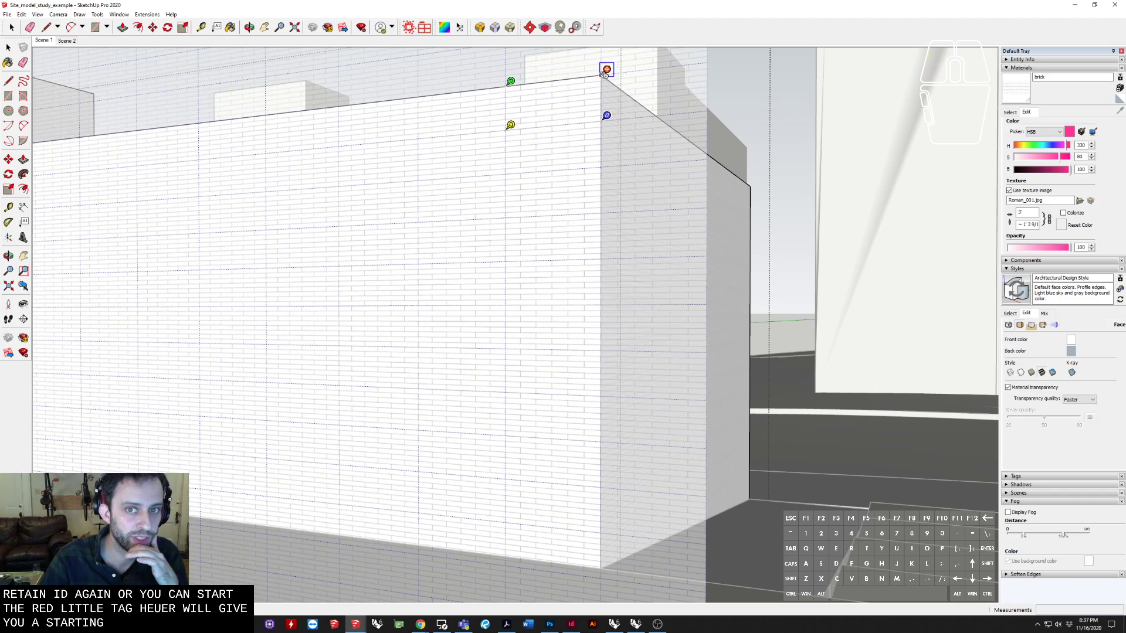
{"action": "left_click", "coordinate": [717, 103]}
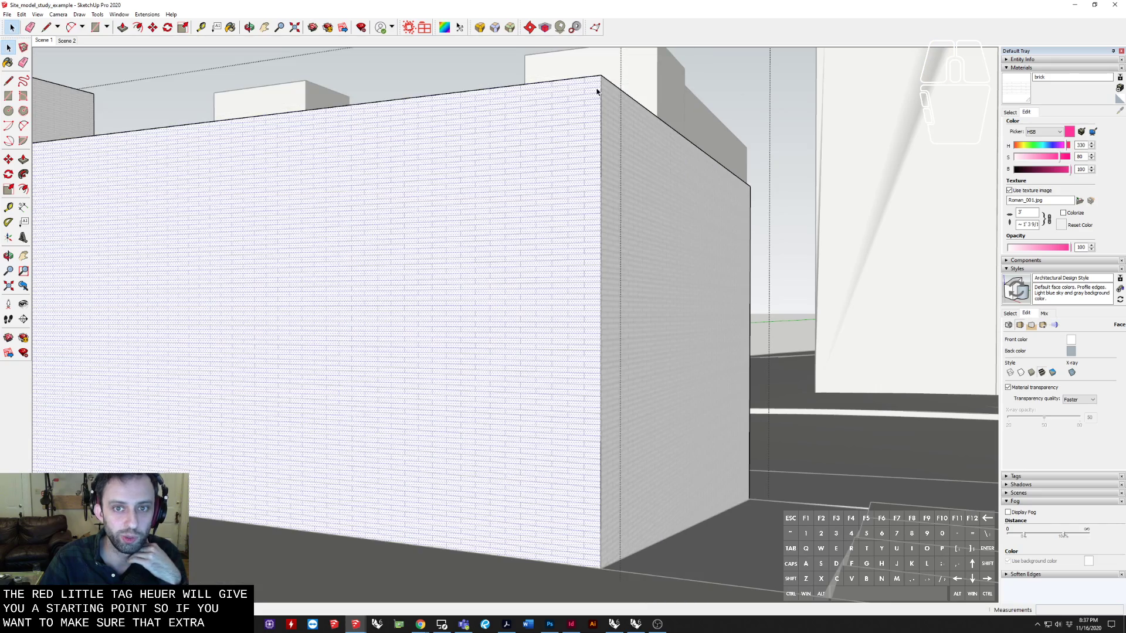
Step: Position the adjoining wall's brick texture so its origin sits at the shared upper corner and the courses align
{"action": "scroll", "coordinate": [566, 153], "scroll_direction": "up", "scroll_amount": 4}
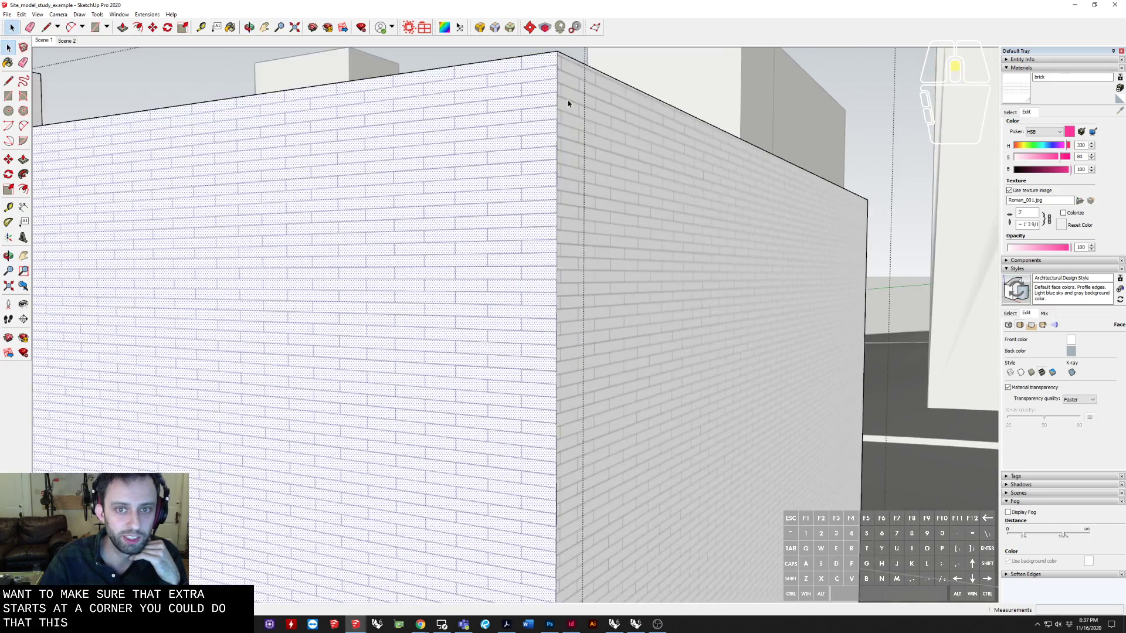
{"action": "scroll", "coordinate": [567, 104], "scroll_direction": "up", "scroll_amount": 5}
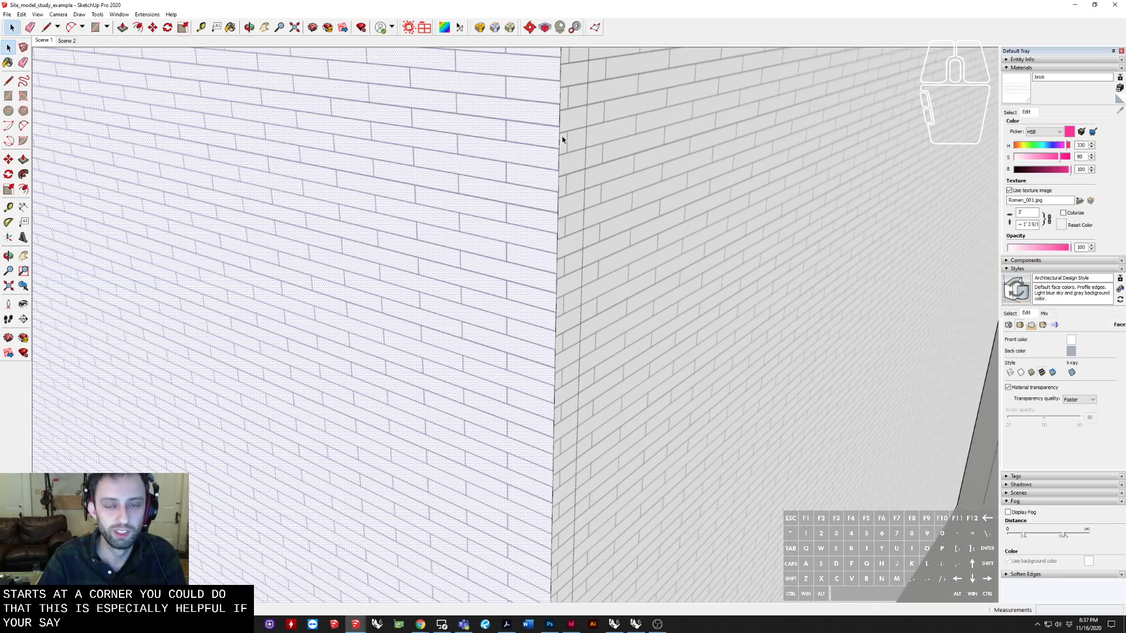
{"action": "middle_click_drag", "start_coordinate": [562, 140], "coordinate": [516, 229]}
{"action": "left_click", "coordinate": [494, 269]}
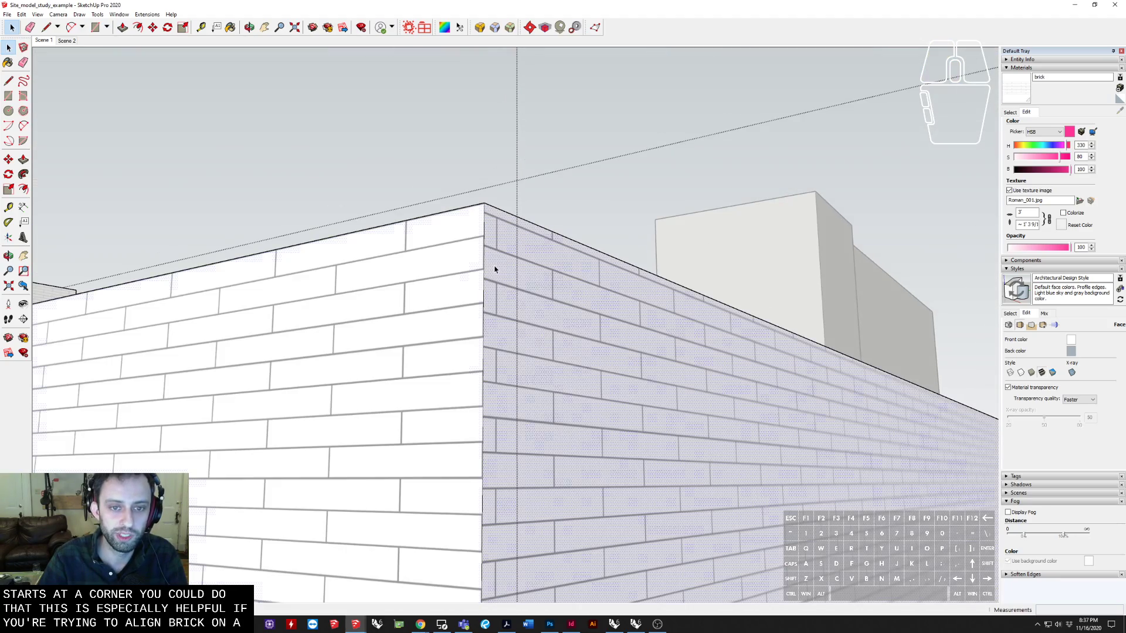
{"action": "right_click", "coordinate": [495, 270]}
{"action": "mouse_move", "coordinate": [537, 380]}
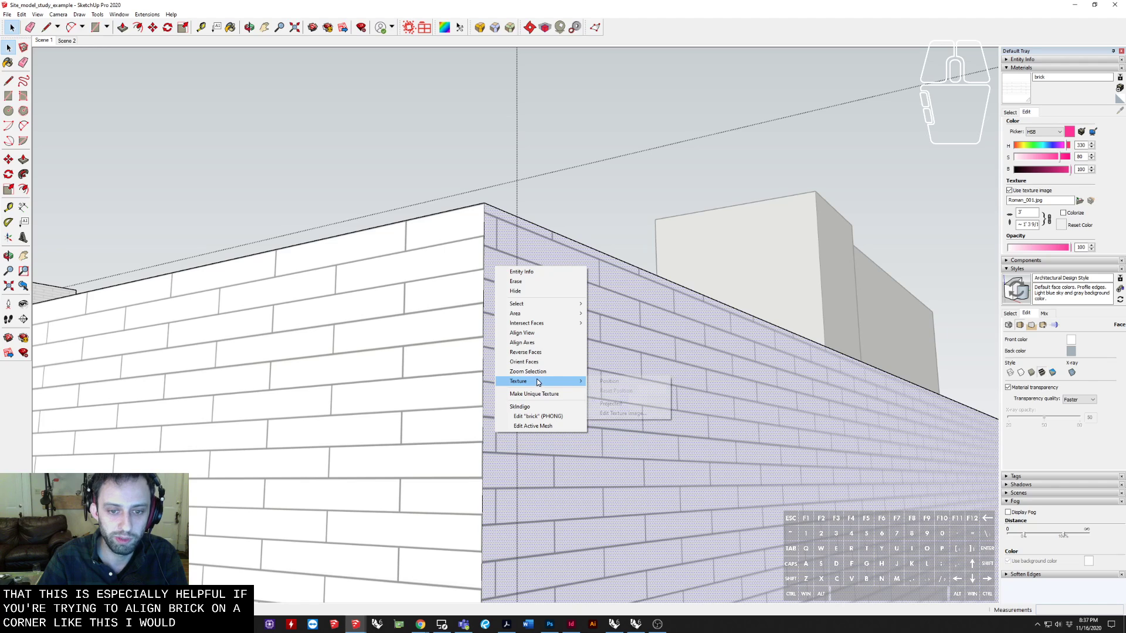
{"action": "left_click", "coordinate": [609, 382]}
{"action": "left_click_drag", "start_coordinate": [54, 368], "coordinate": [494, 200]}
{"action": "key", "text": "Return"}
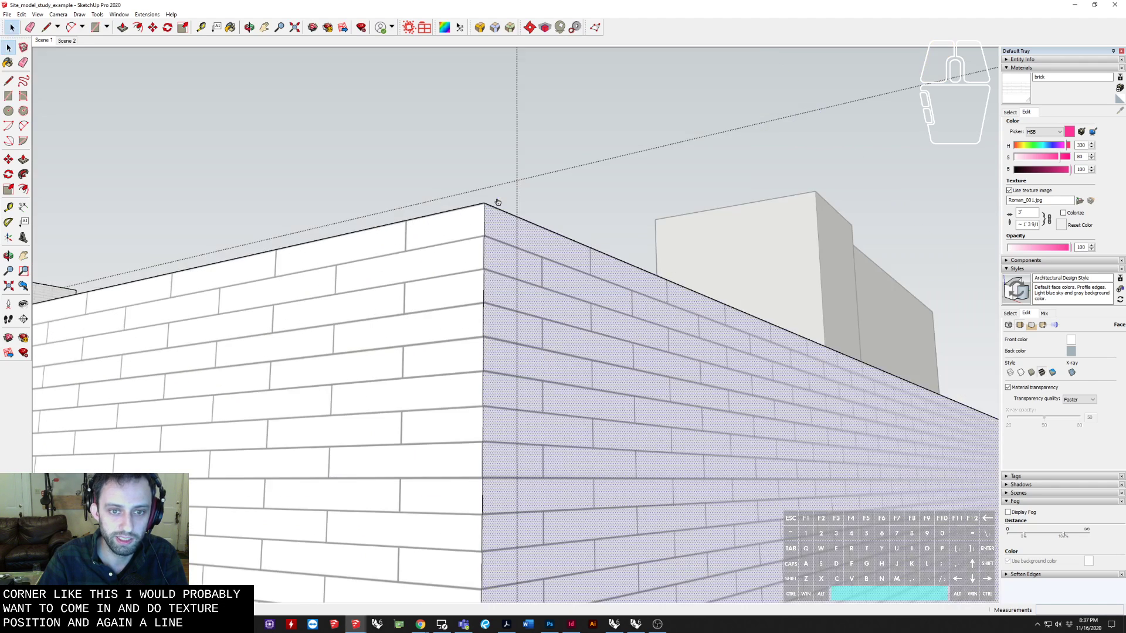
Step: Stop editing the building and examine its brick walls from around the pool and glazed pavilion
{"action": "middle_click_drag", "start_coordinate": [505, 282], "coordinate": [137, 330]}
{"action": "scroll", "coordinate": [555, 374], "scroll_direction": "down", "scroll_amount": 5}
{"action": "key", "text": "space"}
{"action": "key", "text": "Escape"}
{"action": "middle_click_drag", "start_coordinate": [428, 224], "coordinate": [498, 212], "text": "shift"}
{"action": "key", "text": "q"}
{"action": "left_click_drag", "start_coordinate": [576, 234], "coordinate": [548, 273]}
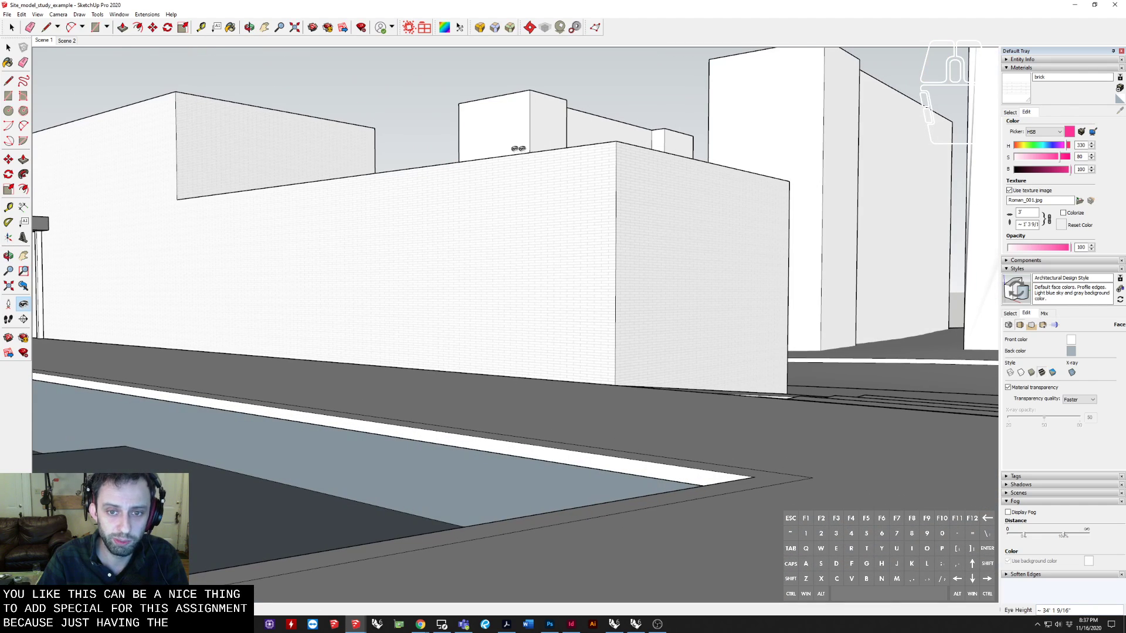
{"action": "middle_click_drag", "start_coordinate": [782, 337], "coordinate": [694, 342], "text": "shift"}
{"action": "scroll", "coordinate": [423, 362], "scroll_direction": "down", "scroll_amount": 2}
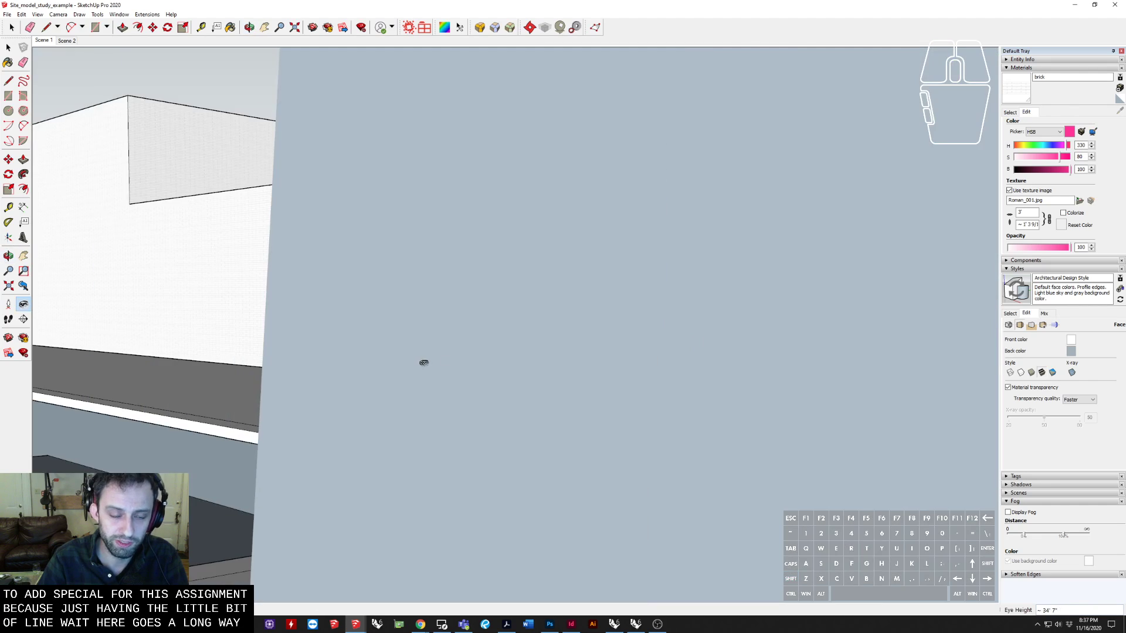
{"action": "middle_click_drag", "start_coordinate": [423, 362], "coordinate": [228, 353]}
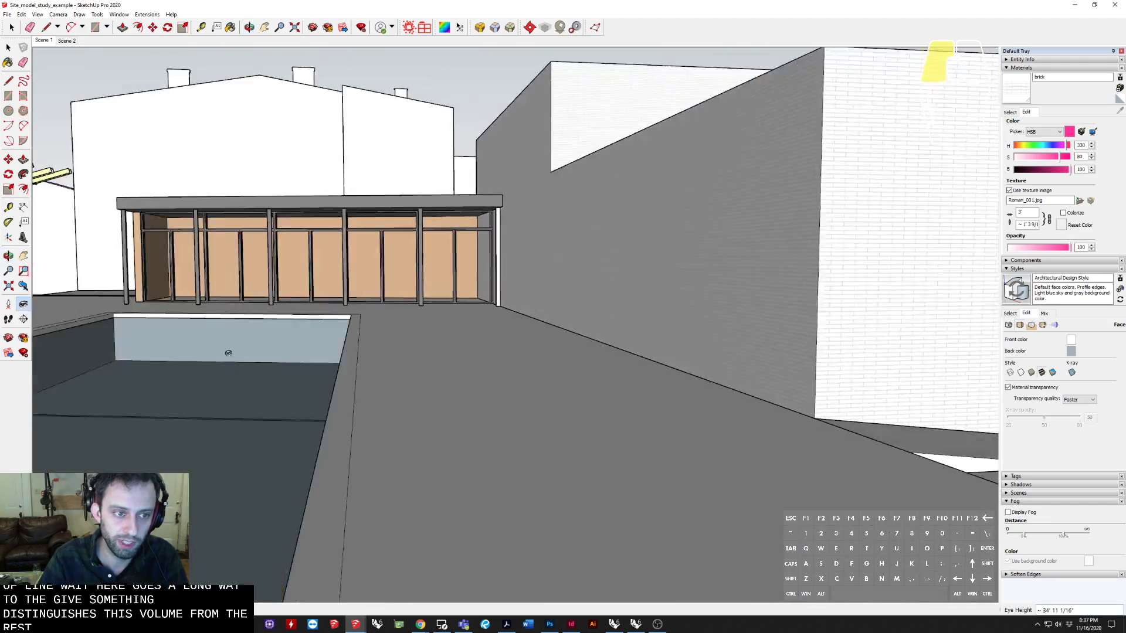
{"action": "left_click_drag", "start_coordinate": [228, 353], "coordinate": [118, 364]}
{"action": "left_click_drag", "start_coordinate": [265, 294], "coordinate": [605, 311]}
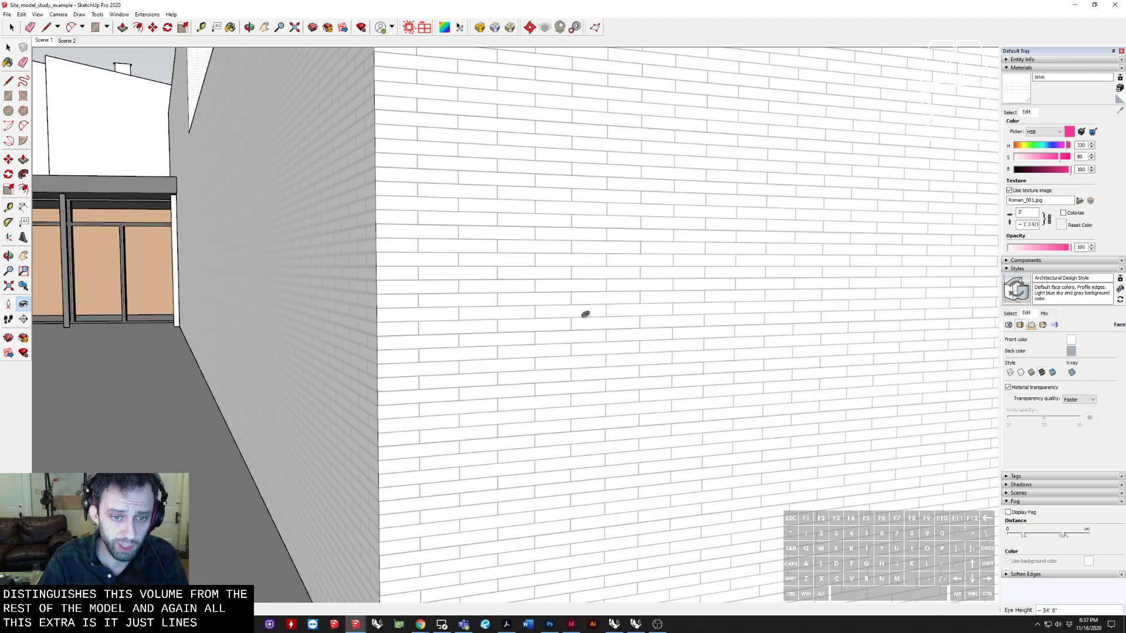
{"action": "middle_click_drag", "start_coordinate": [585, 314], "coordinate": [444, 347]}
{"action": "left_click_drag", "start_coordinate": [544, 278], "coordinate": [201, 306]}
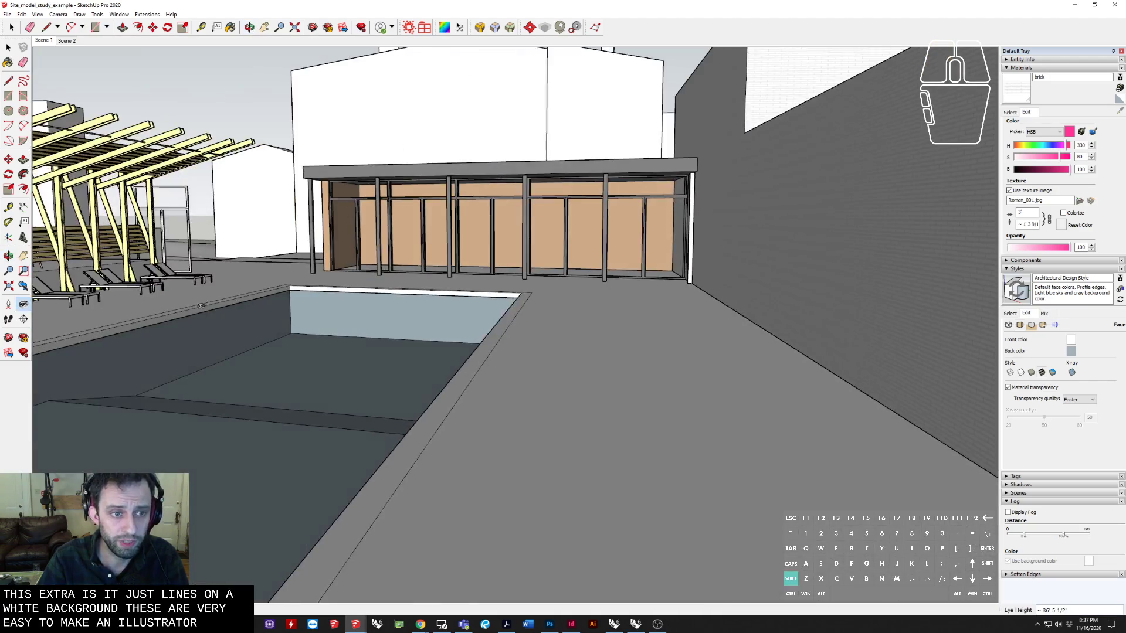
{"action": "middle_click_drag", "start_coordinate": [200, 306], "coordinate": [369, 287], "text": "shift"}
{"action": "left_click_drag", "start_coordinate": [375, 285], "coordinate": [553, 280]}
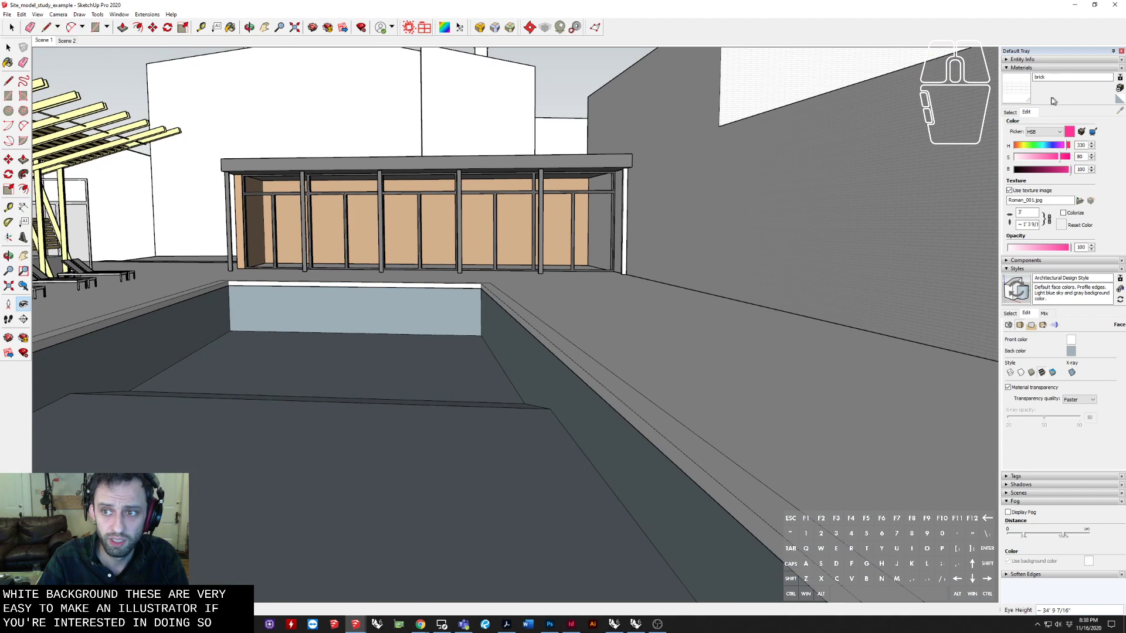
Step: Compare the brick material's edit settings with the list of in-model materials
{"action": "left_click", "coordinate": [1011, 113]}
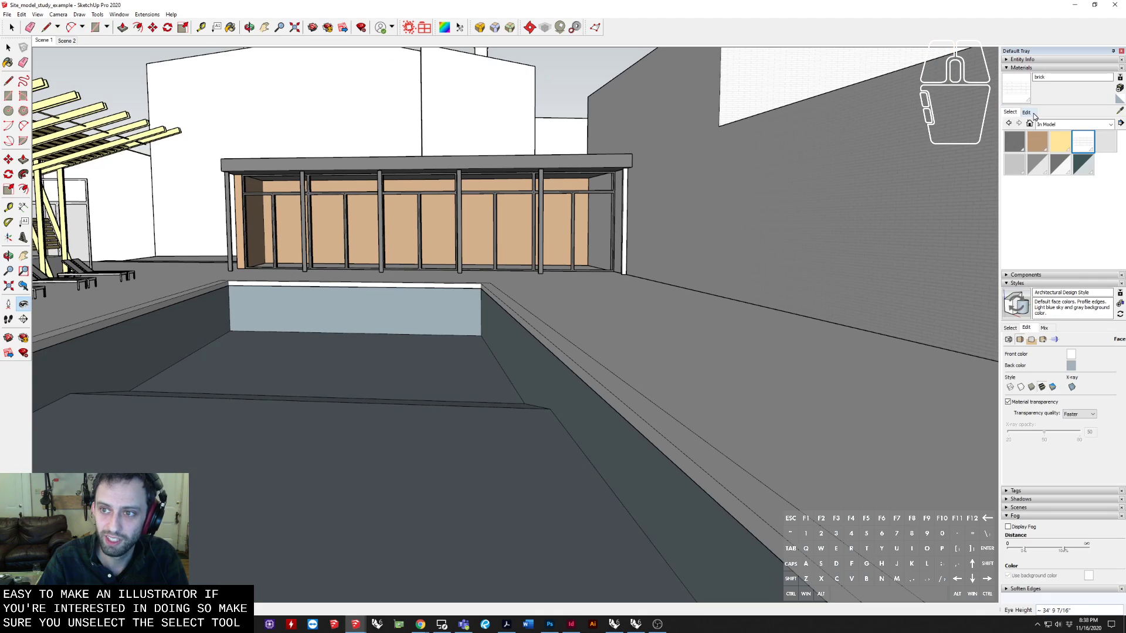
{"action": "left_click", "coordinate": [1029, 113]}
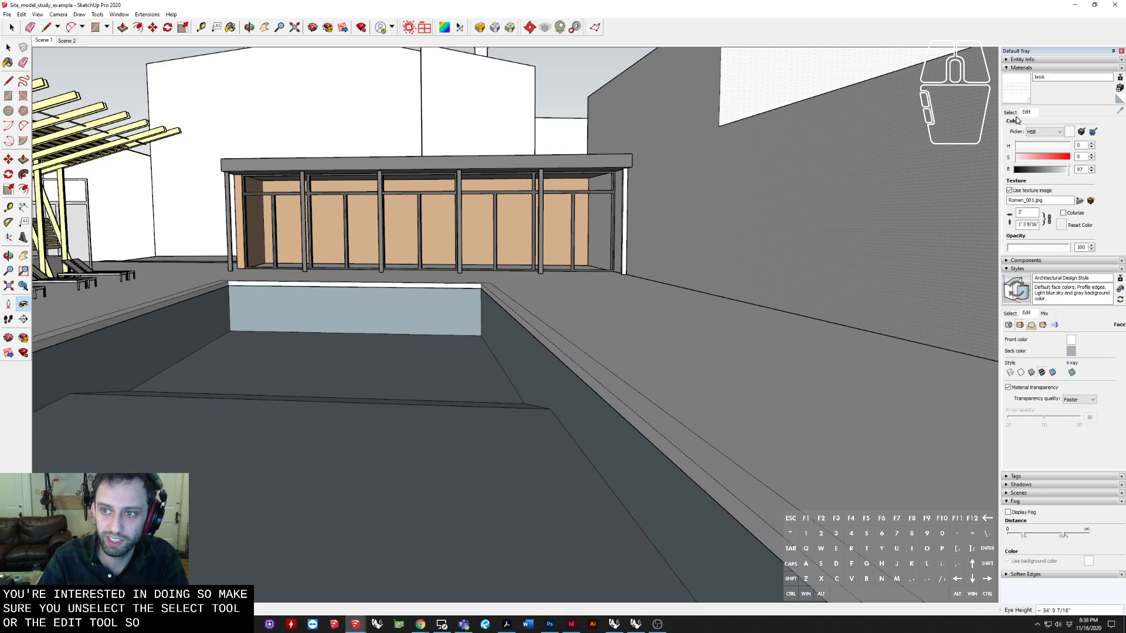
{"action": "left_click", "coordinate": [1017, 117]}
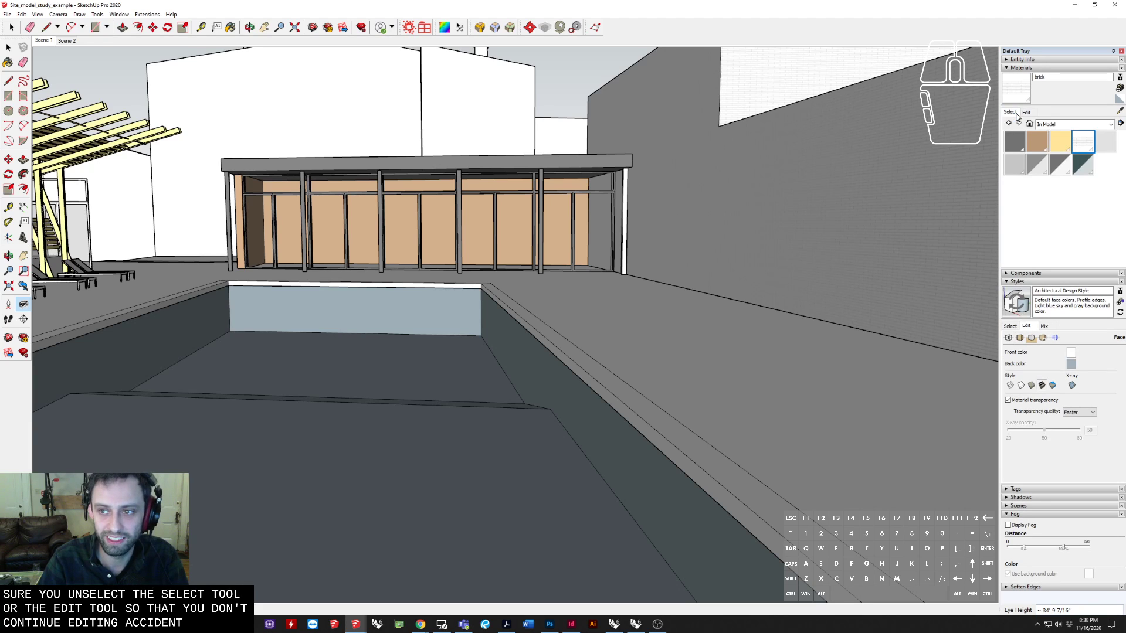
Step: Reopen the brick material's edit settings and try tinting it with a saturation of 42
{"action": "left_click", "coordinate": [1027, 112]}
{"action": "middle_click_drag", "start_coordinate": [790, 251], "coordinate": [677, 263], "text": "shift"}
{"action": "mouse_move", "coordinate": [1068, 247]}
{"action": "left_mouse_down"}
{"action": "mouse_move", "coordinate": [1032, 251]}
{"action": "mouse_move", "coordinate": [1072, 249]}
{"action": "left_mouse_up"}
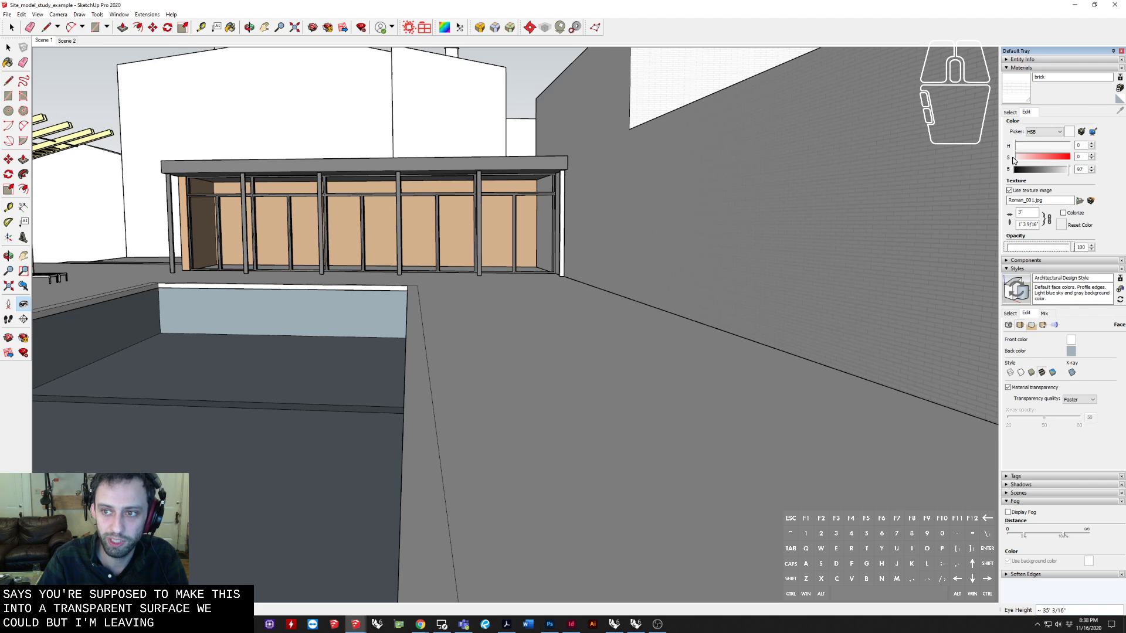
{"action": "left_click_drag", "start_coordinate": [1013, 161], "coordinate": [1037, 157]}
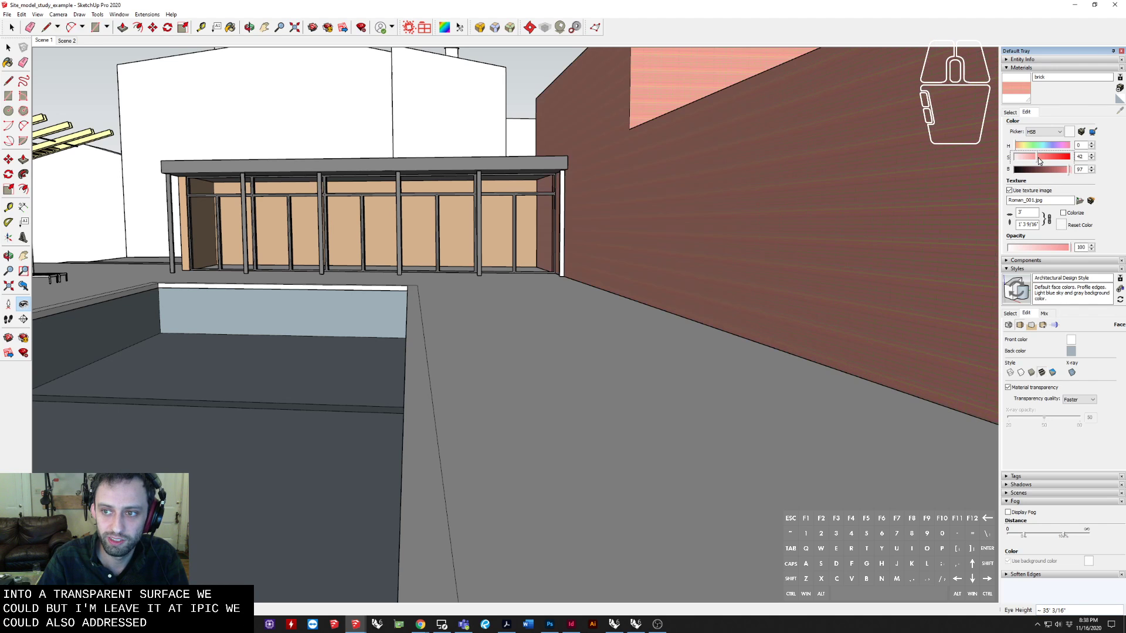
{"action": "scroll", "coordinate": [732, 244], "scroll_direction": "up", "scroll_amount": 5}
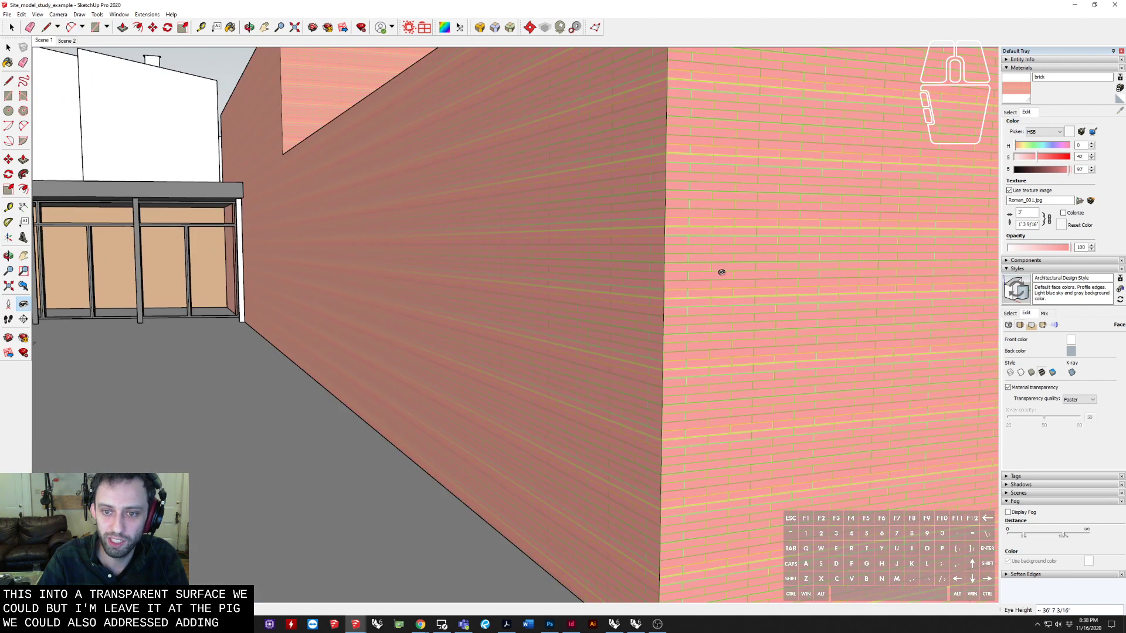
{"action": "middle_click_drag", "start_coordinate": [774, 306], "coordinate": [891, 293]}
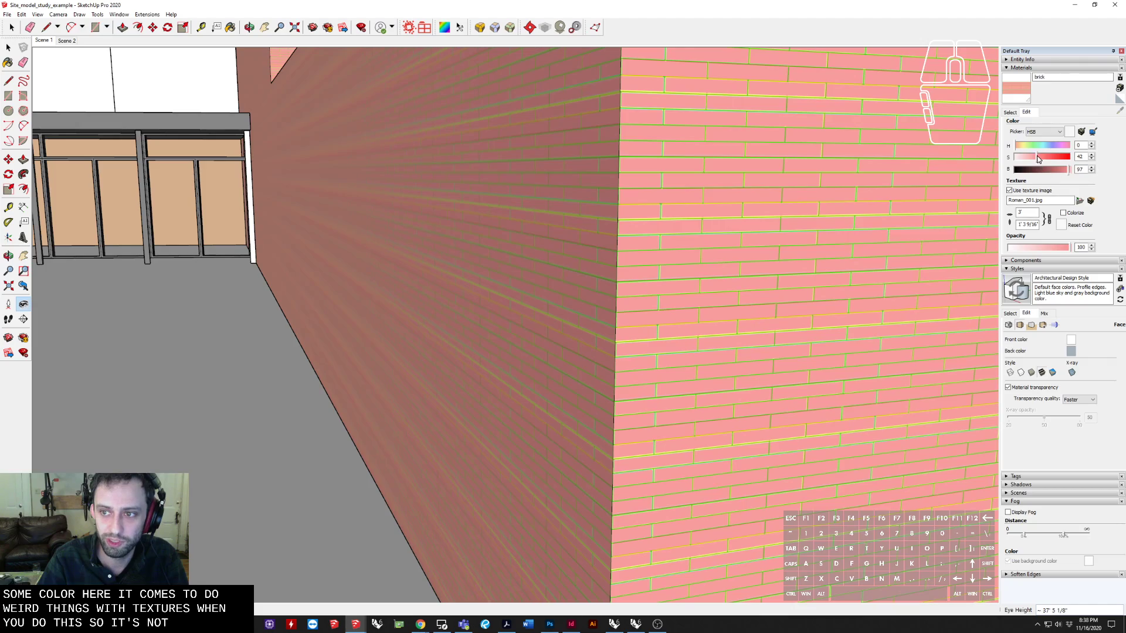
Step: Set the brick's saturation to 0, try a brightness of 51 on the walls, and set the brightness to 100
{"action": "mouse_move", "coordinate": [1036, 157]}
{"action": "left_mouse_down"}
{"action": "mouse_move", "coordinate": [1009, 157]}
{"action": "mouse_move", "coordinate": [1055, 170]}
{"action": "mouse_move", "coordinate": [1043, 172]}
{"action": "left_mouse_up"}
{"action": "middle_click_drag", "start_coordinate": [381, 305], "coordinate": [462, 324]}
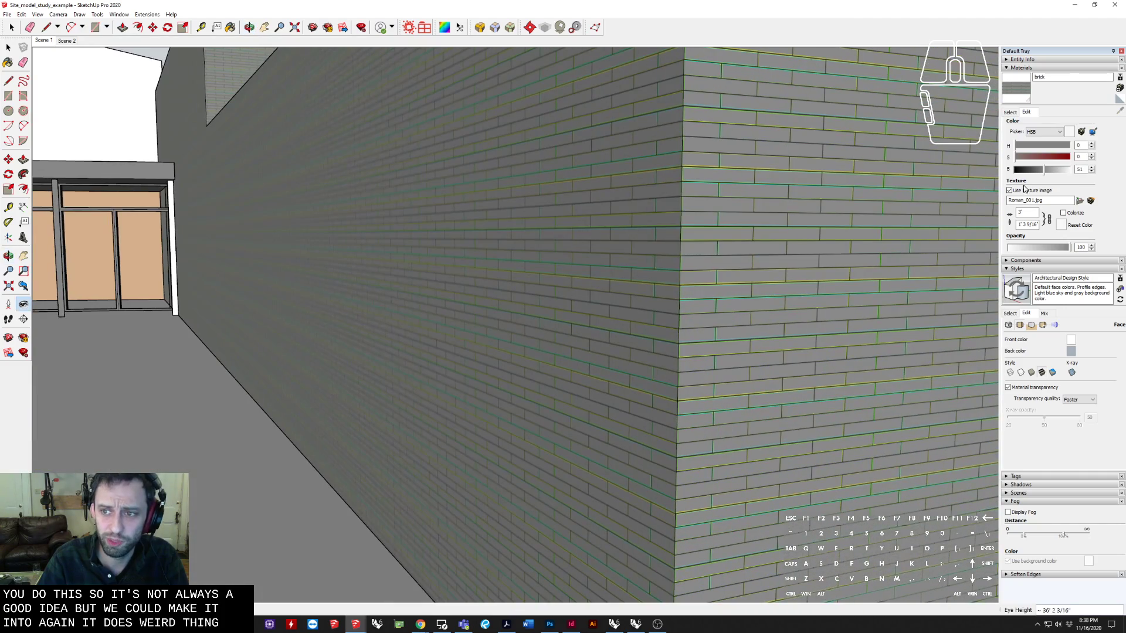
{"action": "left_click_drag", "start_coordinate": [1047, 170], "coordinate": [1070, 170]}
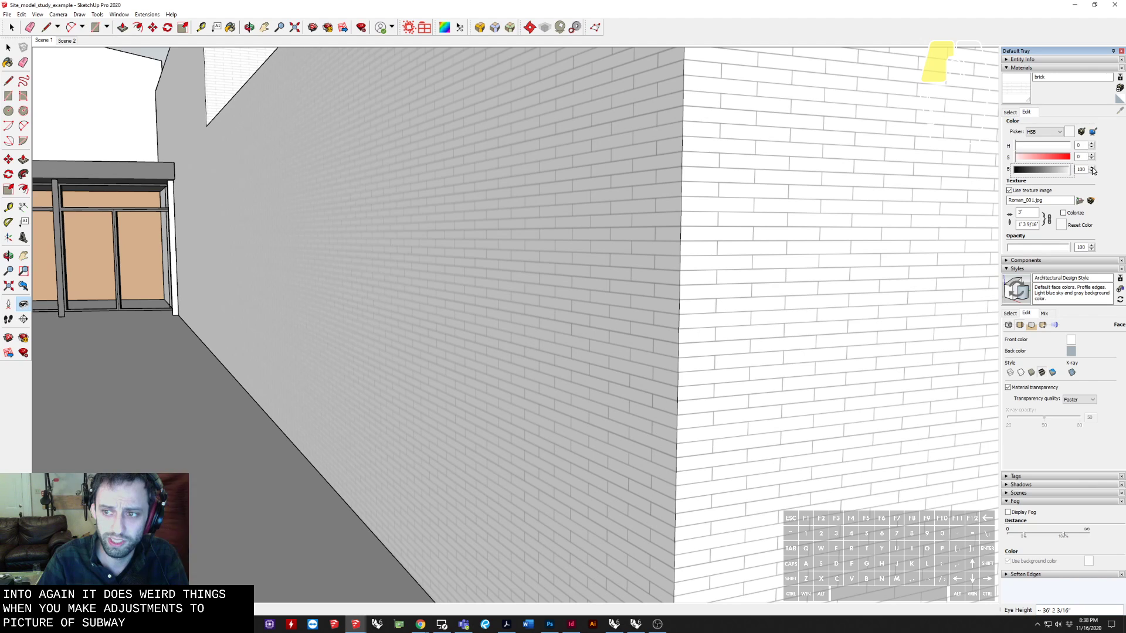
Step: Switch the brick material's color picker to HLS and keep its lightness at 100
{"action": "left_click", "coordinate": [1048, 133]}
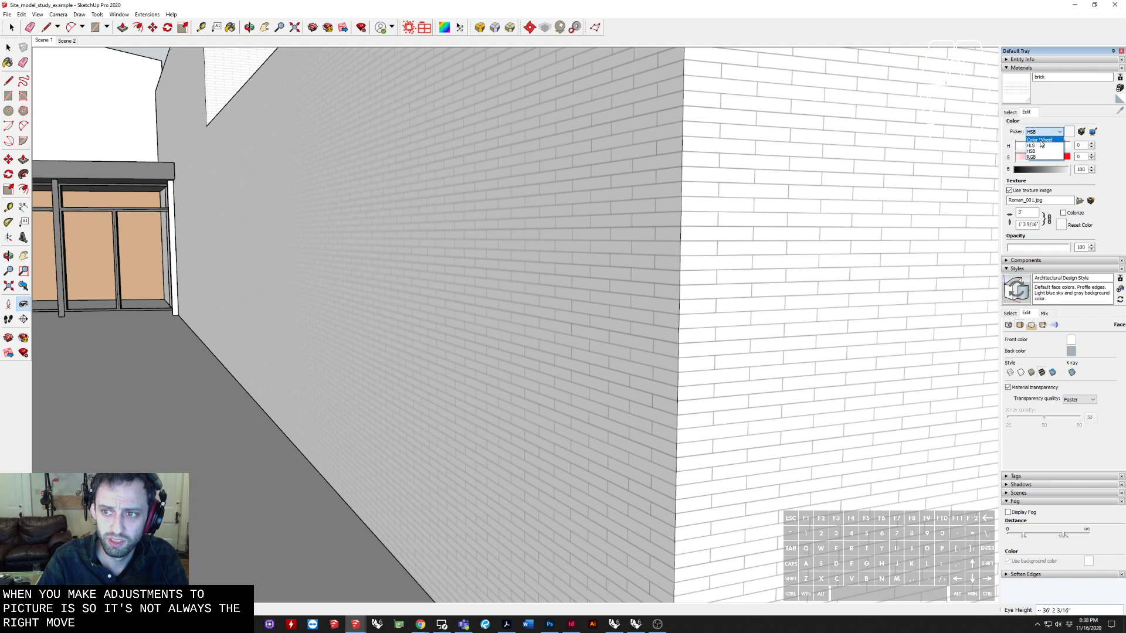
{"action": "left_click", "coordinate": [1033, 146]}
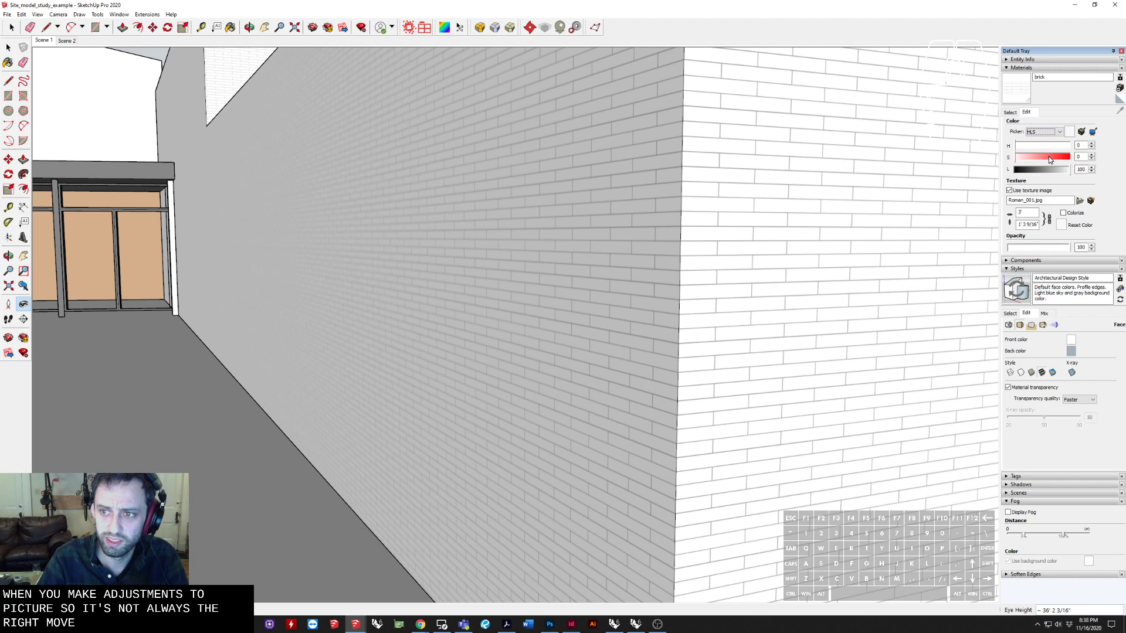
{"action": "mouse_move", "coordinate": [1063, 170]}
{"action": "left_mouse_down"}
{"action": "mouse_move", "coordinate": [1043, 170]}
{"action": "mouse_move", "coordinate": [1070, 170]}
{"action": "left_mouse_up"}
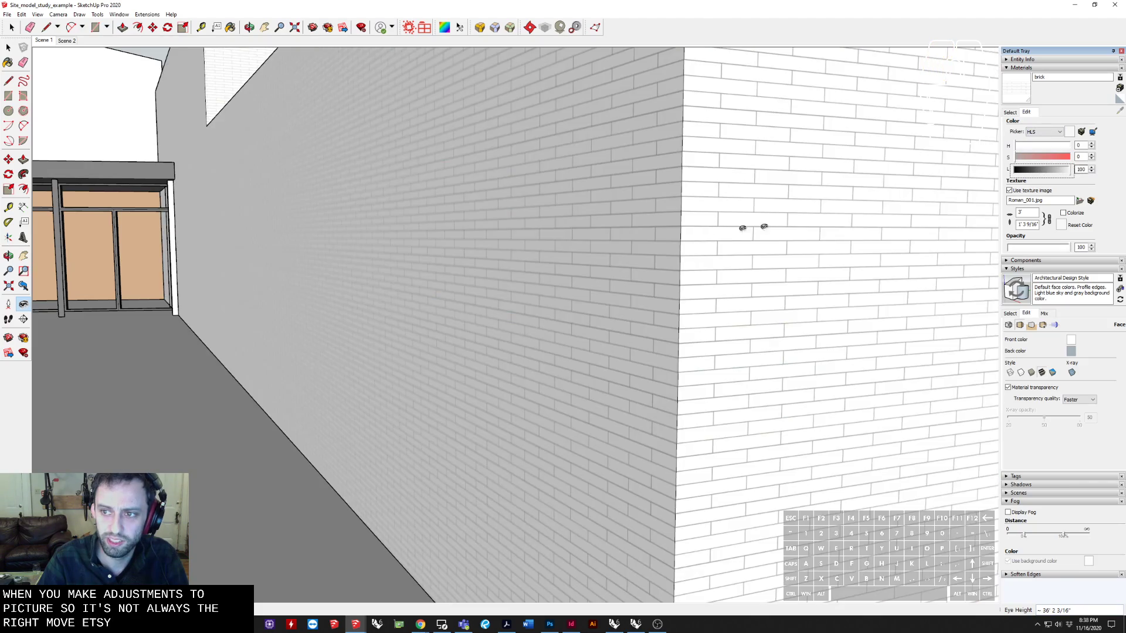
Step: Examine the brick building, pool and timber pergola from several viewpoints around the site
{"action": "left_click_drag", "start_coordinate": [754, 226], "coordinate": [600, 240]}
{"action": "scroll", "coordinate": [599, 240], "scroll_direction": "down", "scroll_amount": 10}
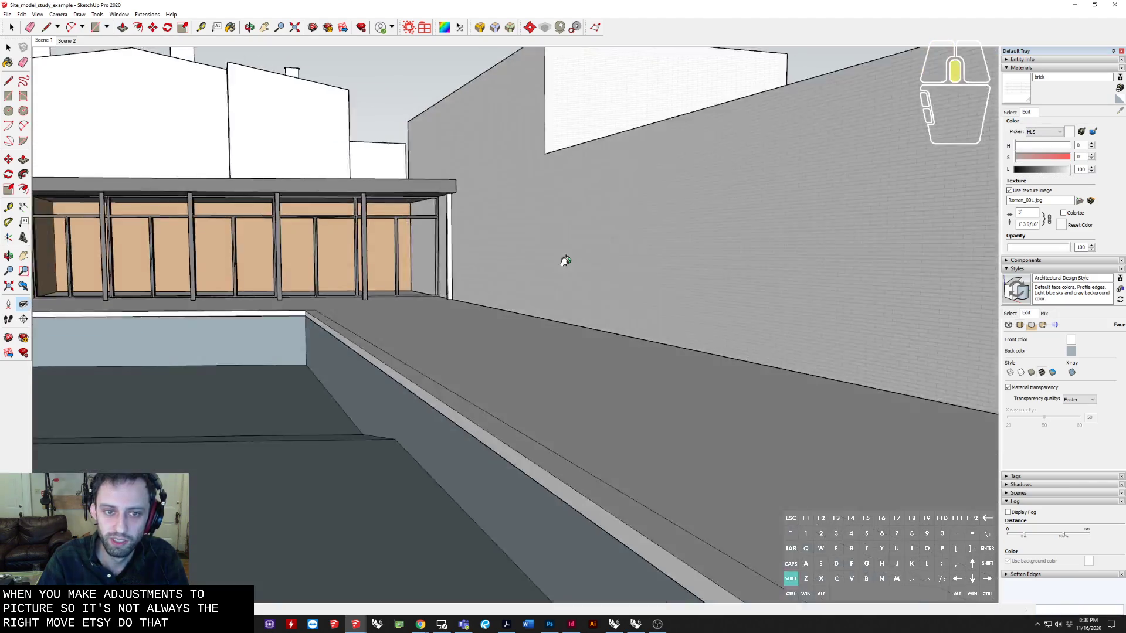
{"action": "scroll", "coordinate": [628, 267], "scroll_direction": "down", "scroll_amount": 3}
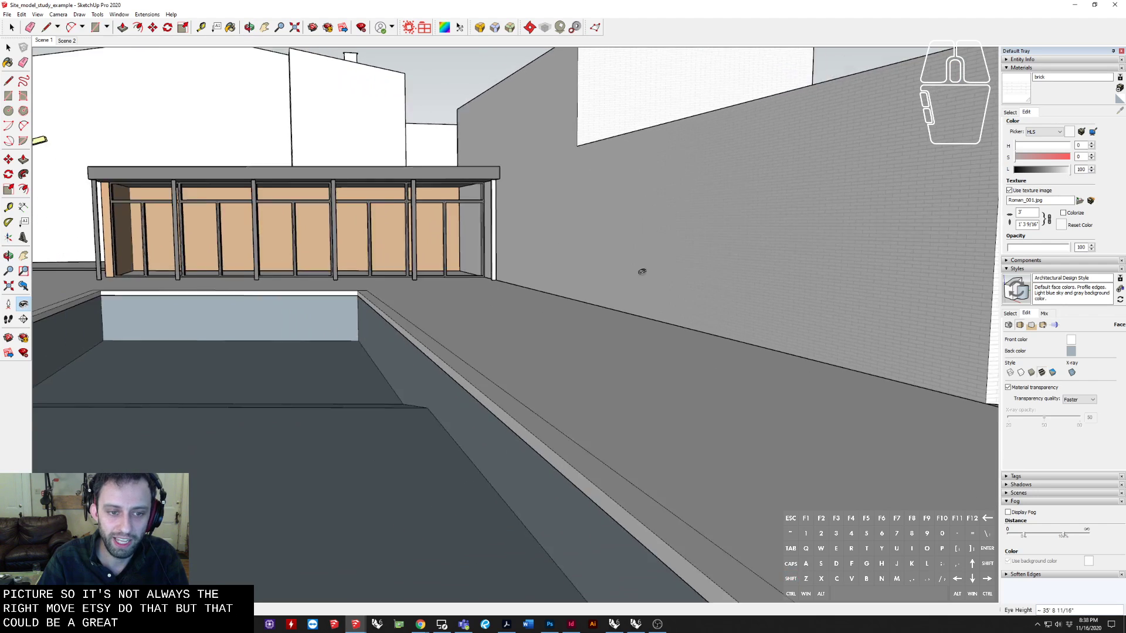
{"action": "middle_click_drag", "start_coordinate": [641, 269], "coordinate": [392, 276]}
{"action": "scroll", "coordinate": [493, 361], "scroll_direction": "up", "scroll_amount": 4}
{"action": "scroll", "coordinate": [494, 356], "scroll_direction": "down", "scroll_amount": 4}
{"action": "middle_click_drag", "start_coordinate": [536, 339], "coordinate": [478, 342], "text": "shift"}
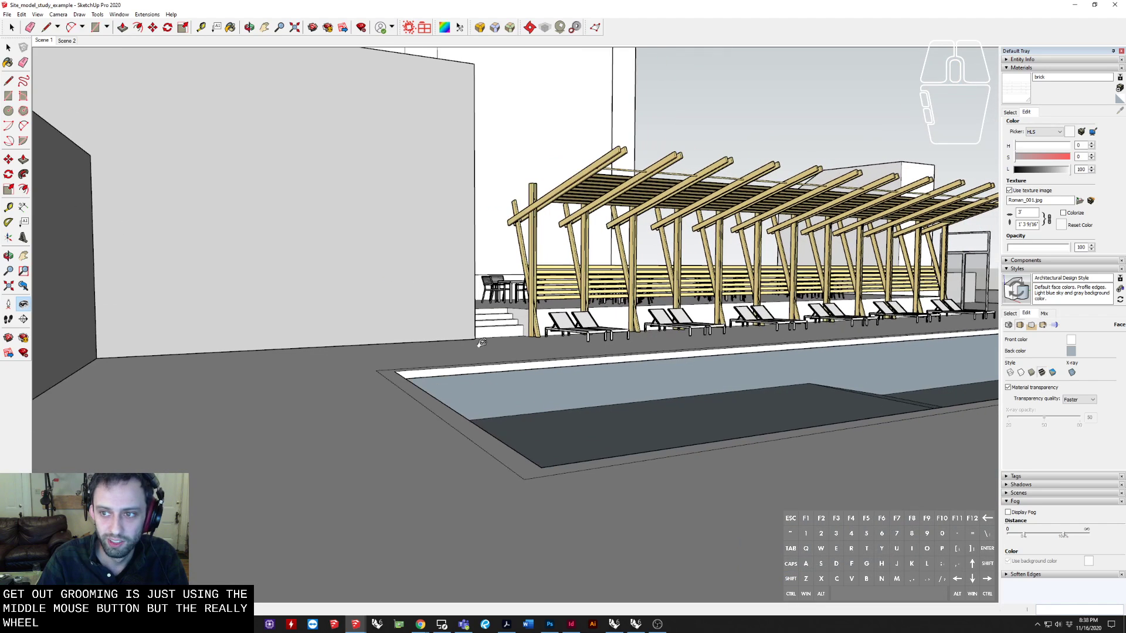
Step: Review the in-model materials and the brick material's edit settings, and look around the pool, pergola and brick wall
{"action": "left_click", "coordinate": [1010, 111]}
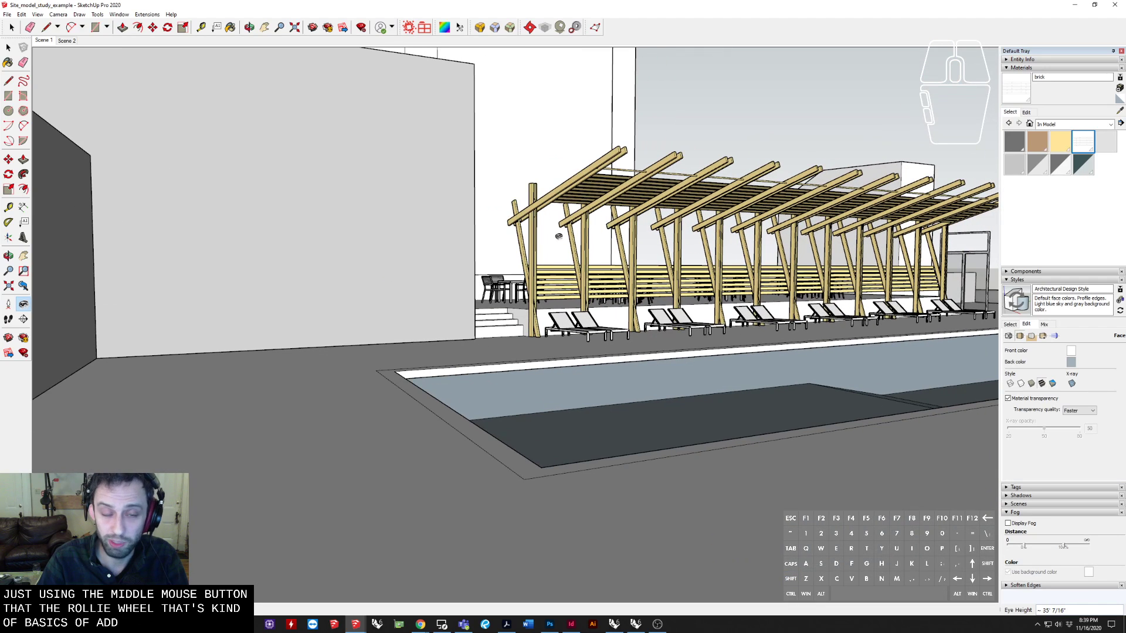
{"action": "middle_click_drag", "start_coordinate": [389, 238], "coordinate": [465, 273]}
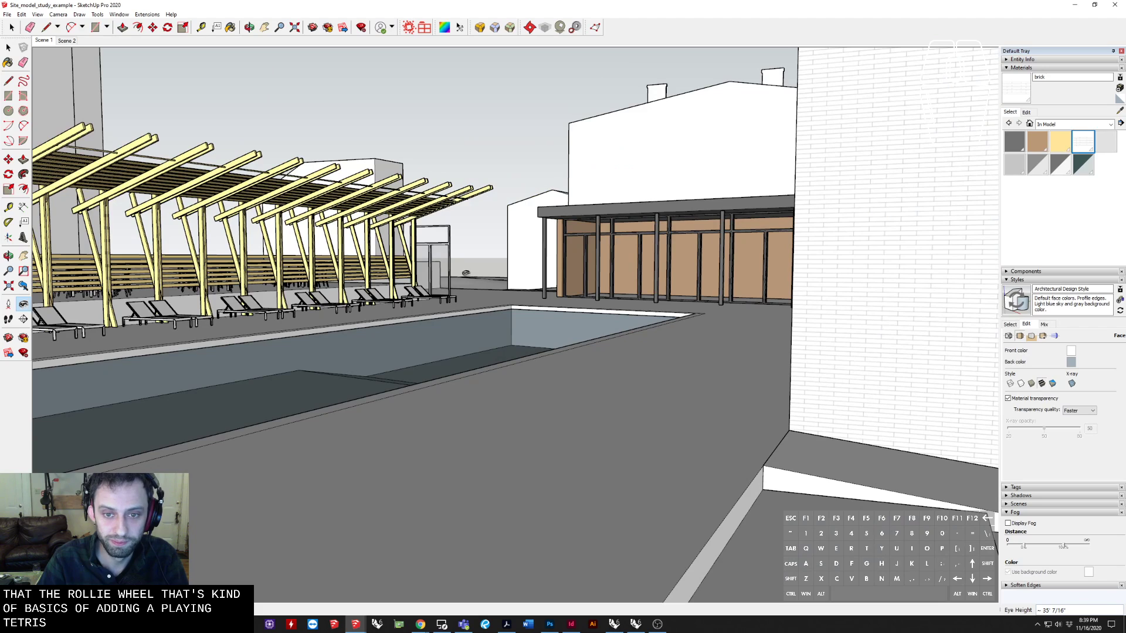
{"action": "left_click", "coordinate": [1026, 112]}
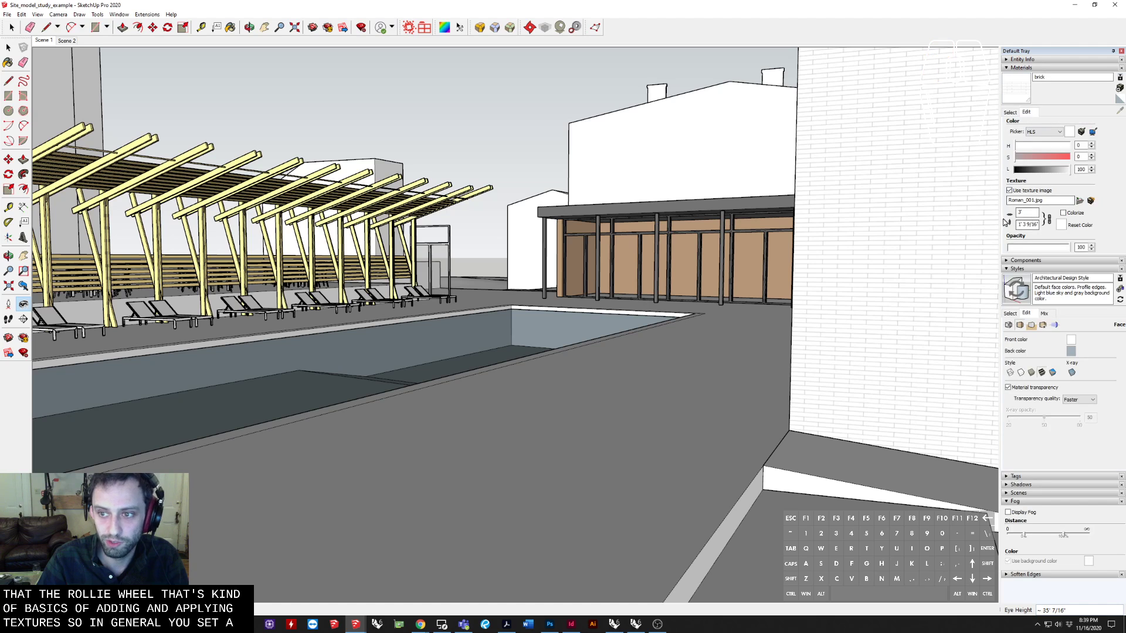
{"action": "key", "text": "space"}
{"action": "middle_click_drag", "start_coordinate": [718, 305], "coordinate": [410, 358]}
{"action": "key", "text": "q"}
{"action": "left_click_drag", "start_coordinate": [410, 358], "coordinate": [767, 346]}
{"action": "middle_click_drag", "start_coordinate": [438, 372], "coordinate": [484, 371]}
{"action": "left_click_drag", "start_coordinate": [405, 311], "coordinate": [305, 350]}
{"action": "middle_click_drag", "start_coordinate": [305, 350], "coordinate": [231, 360]}
Step: Collapse the Materials and Fog settings and bring up the Default Styles collection for the model
{"action": "left_click", "coordinate": [1020, 68]}
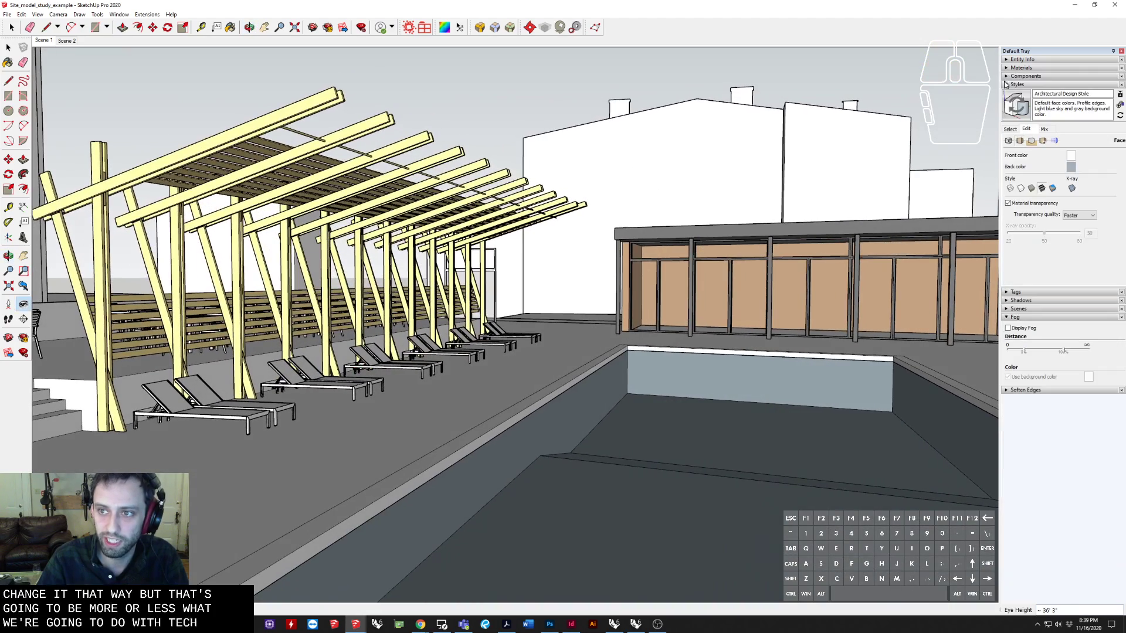
{"action": "left_click", "coordinate": [1009, 317]}
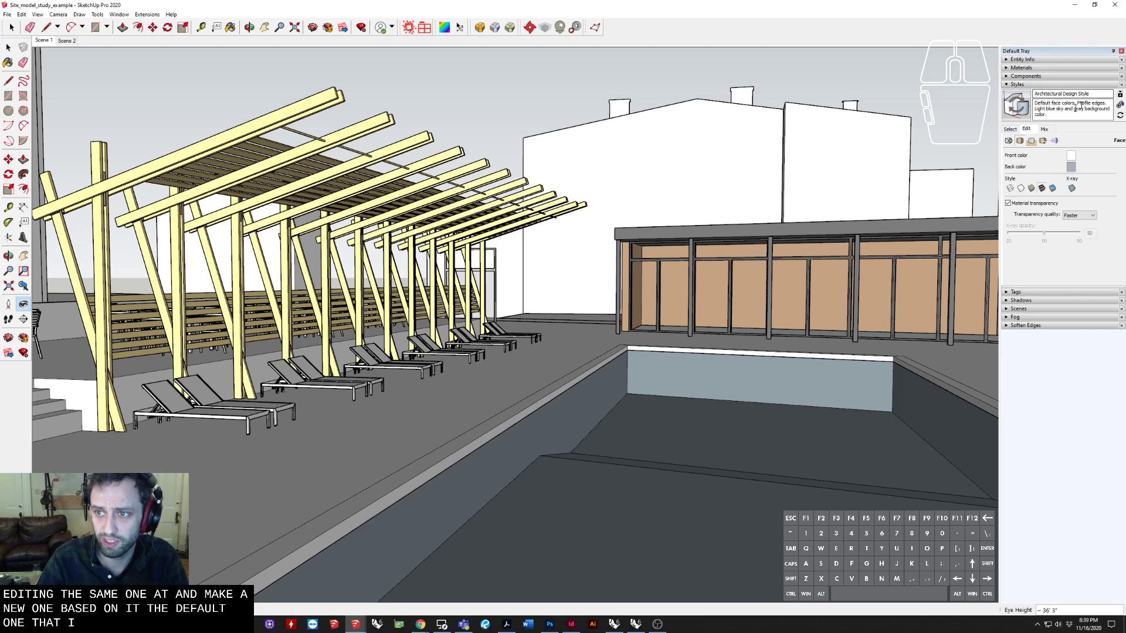
{"action": "left_click", "coordinate": [1008, 129]}
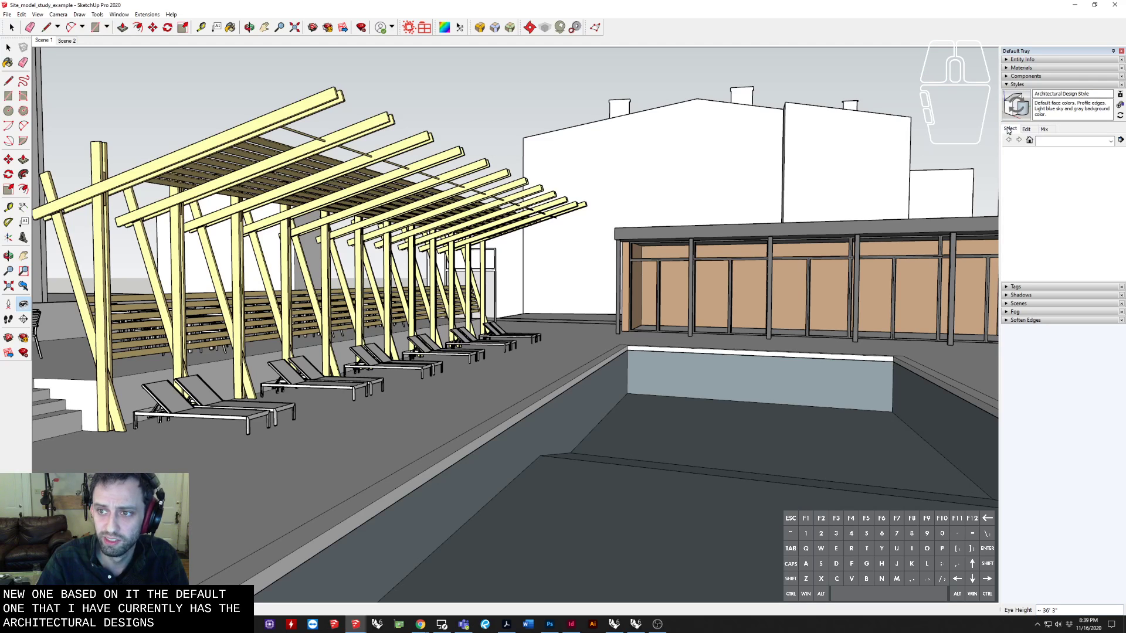
{"action": "left_click", "coordinate": [1064, 143]}
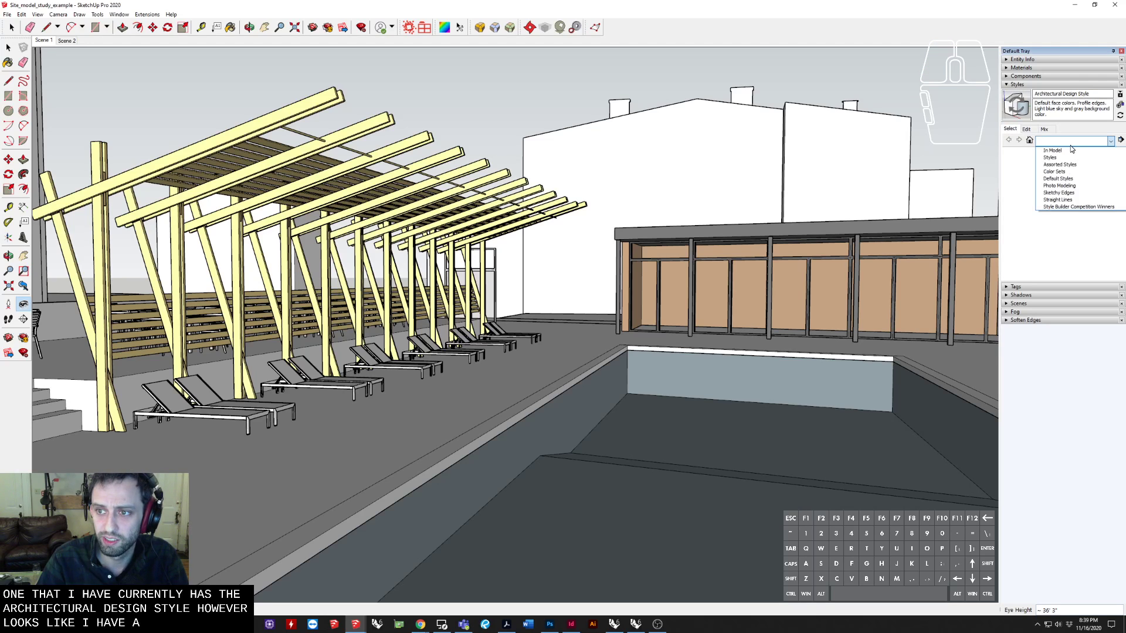
{"action": "left_click", "coordinate": [1063, 178]}
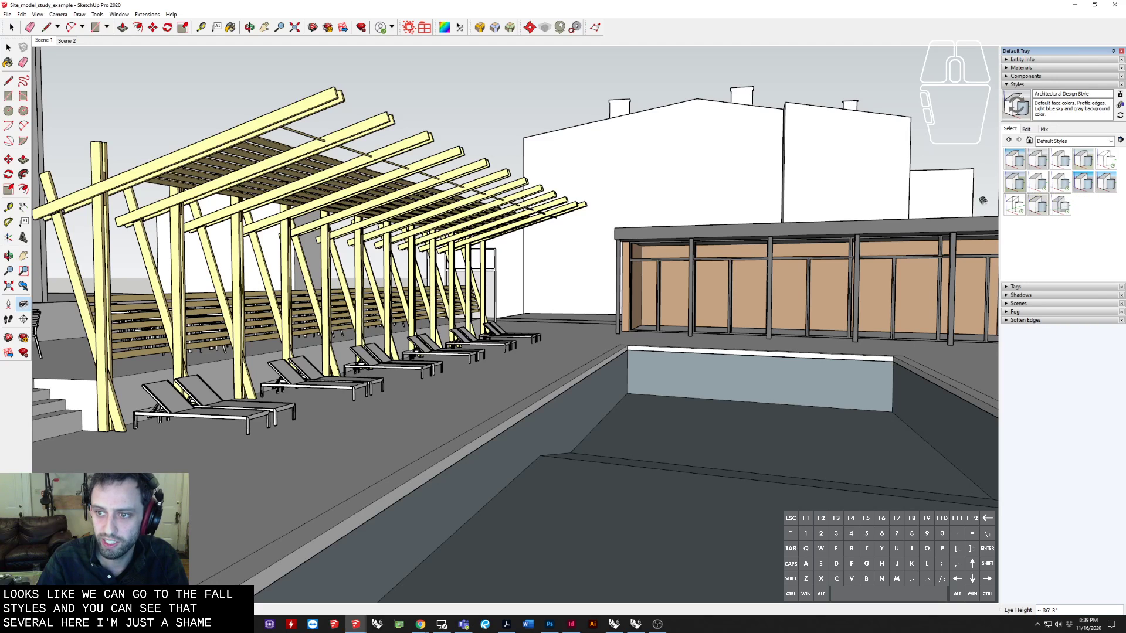
Step: Try the Landscape Architecture Style, Wireframe and Woodworking Style on the model
{"action": "left_click", "coordinate": [1010, 184]}
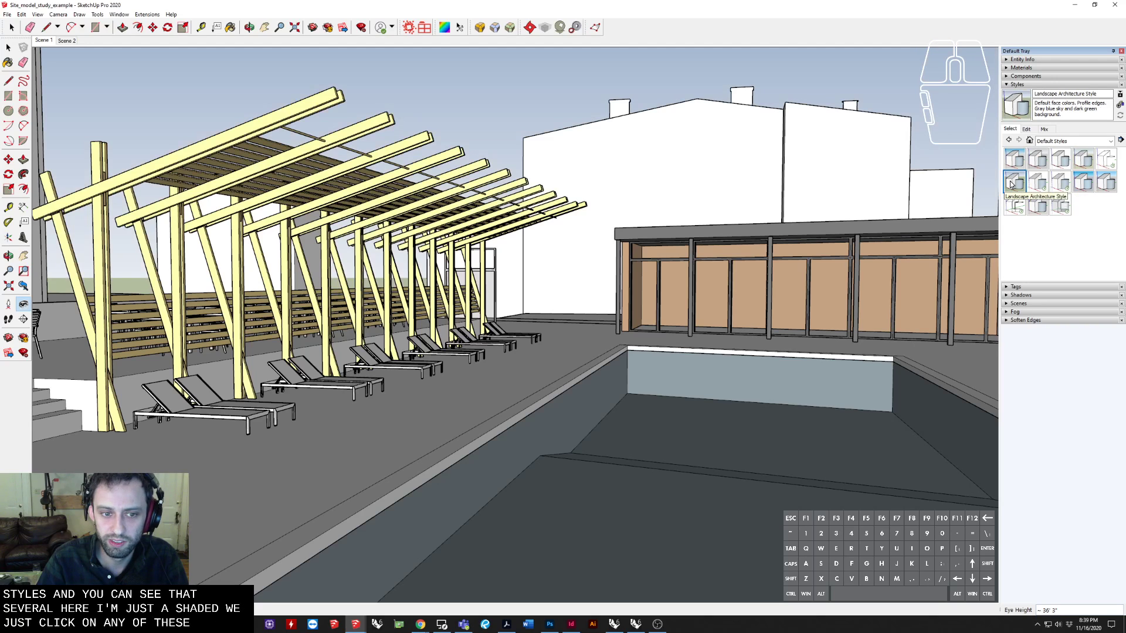
{"action": "left_click", "coordinate": [1016, 206]}
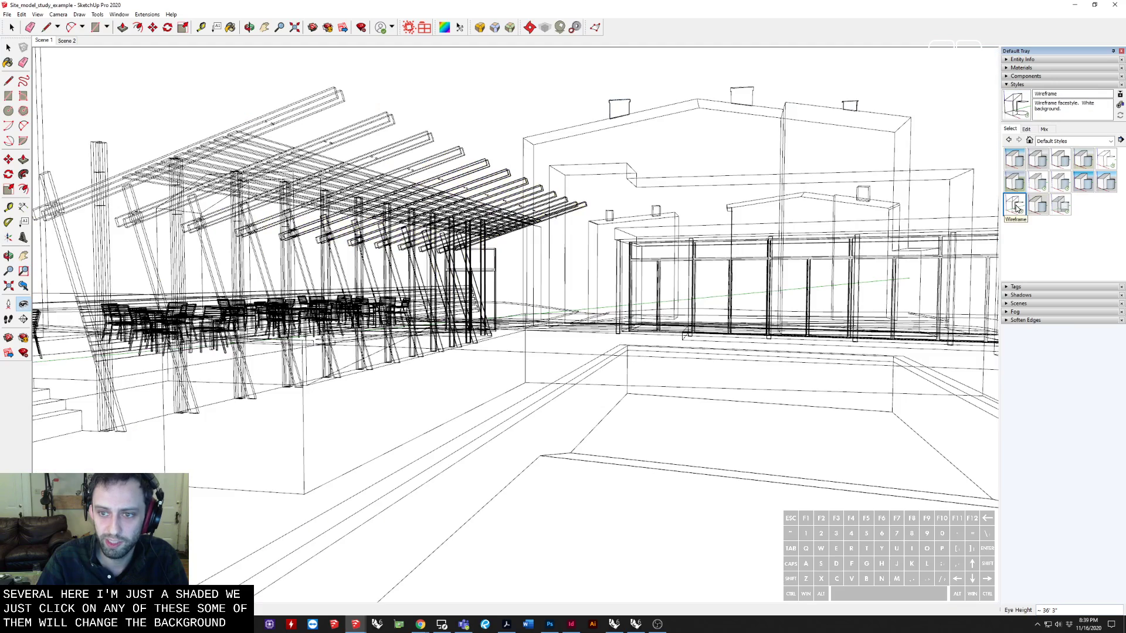
{"action": "left_click", "coordinate": [1039, 207]}
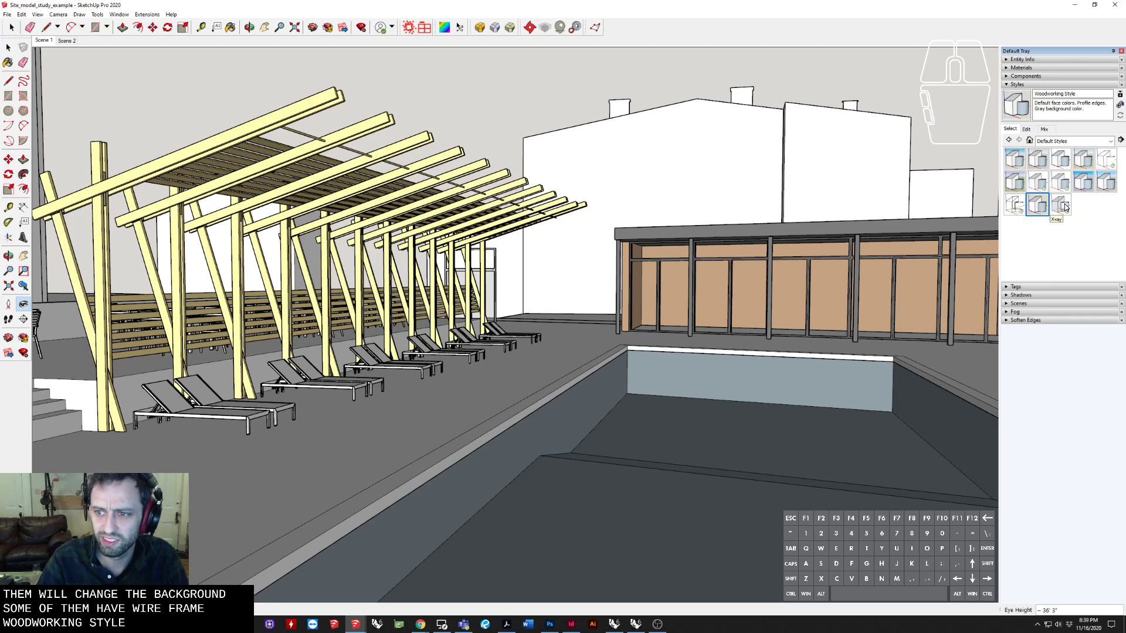
Step: Try the Charcoal Loose and Chalk on Blackboard styles from the Sketchy Edges collection and view the pool area in them
{"action": "left_click", "coordinate": [1060, 142]}
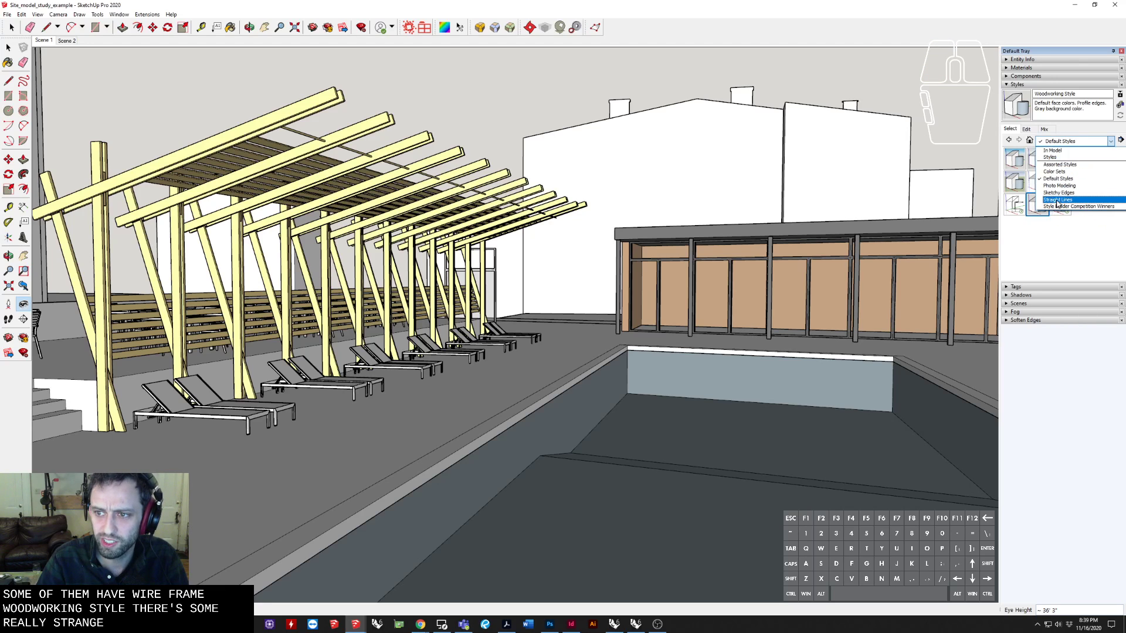
{"action": "left_click", "coordinate": [1059, 196]}
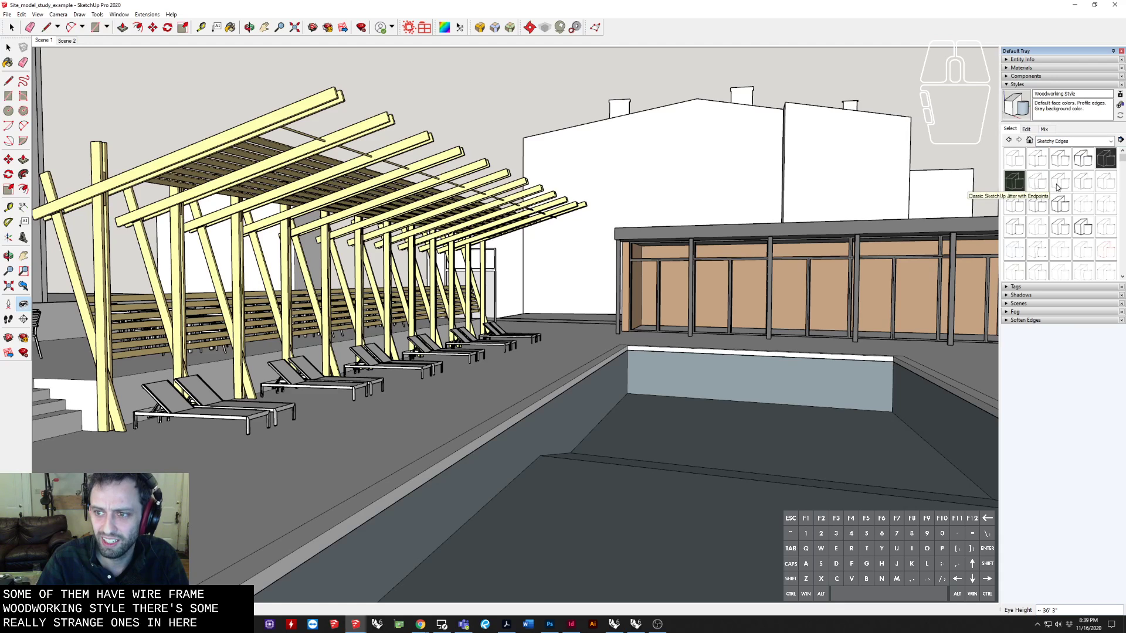
{"action": "left_click", "coordinate": [1042, 188]}
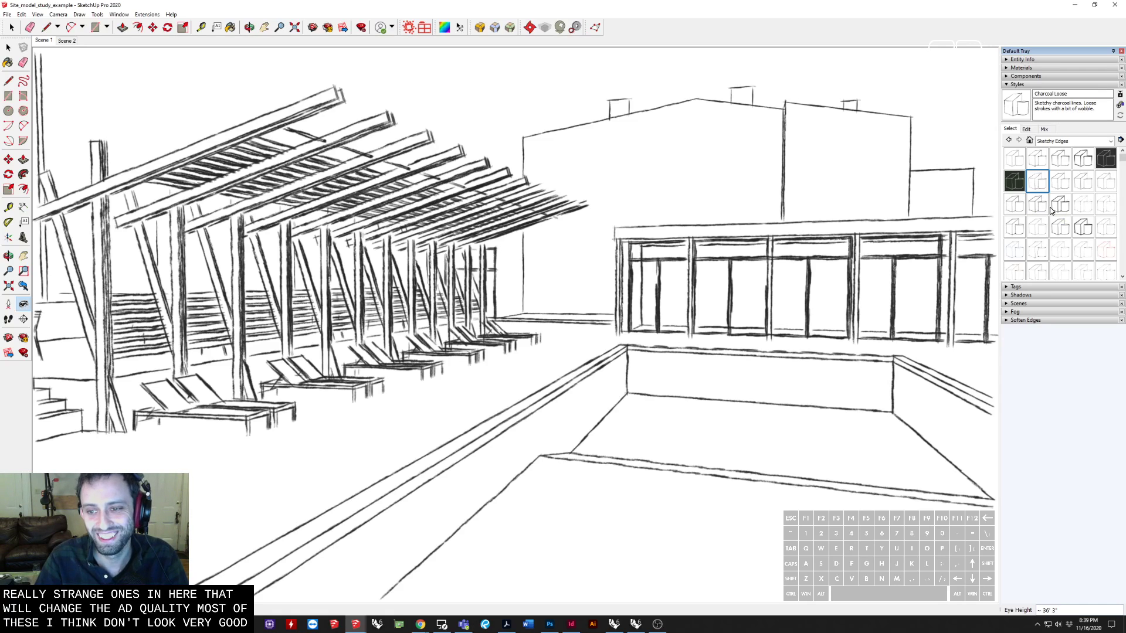
{"action": "left_click", "coordinate": [1096, 164]}
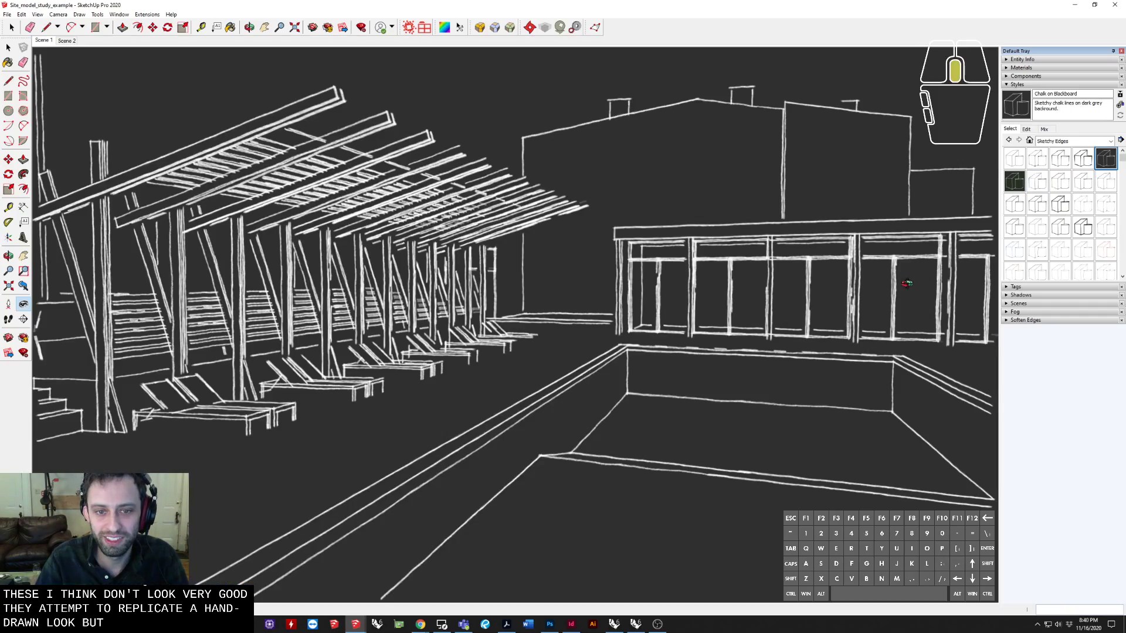
{"action": "middle_click_drag", "start_coordinate": [906, 284], "coordinate": [790, 285]}
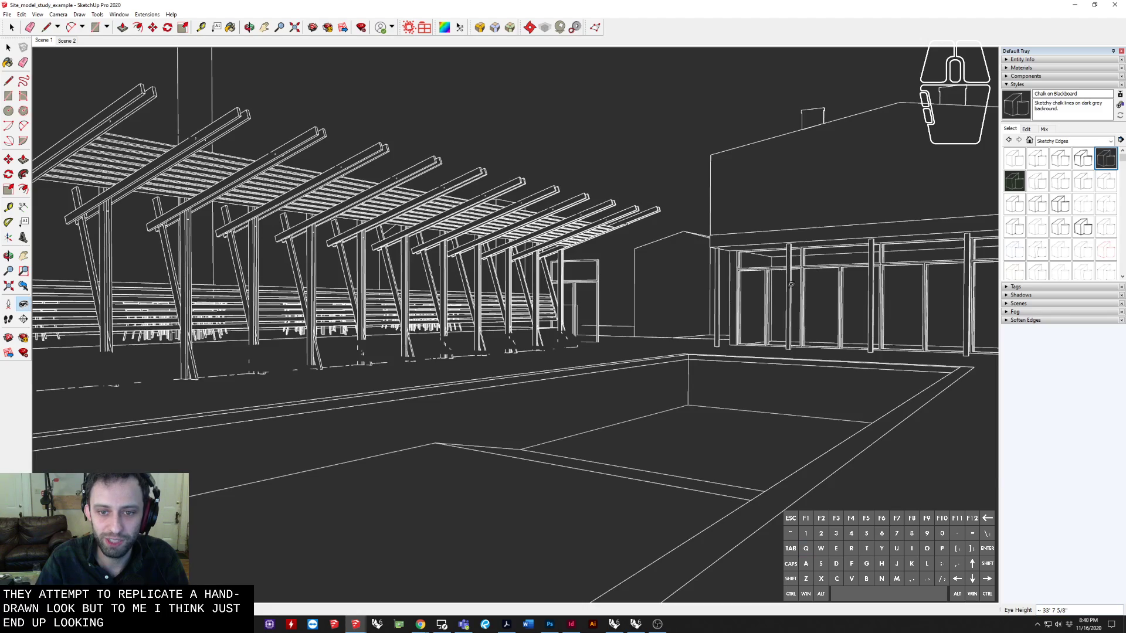
{"action": "left_click_drag", "start_coordinate": [791, 285], "coordinate": [778, 312]}
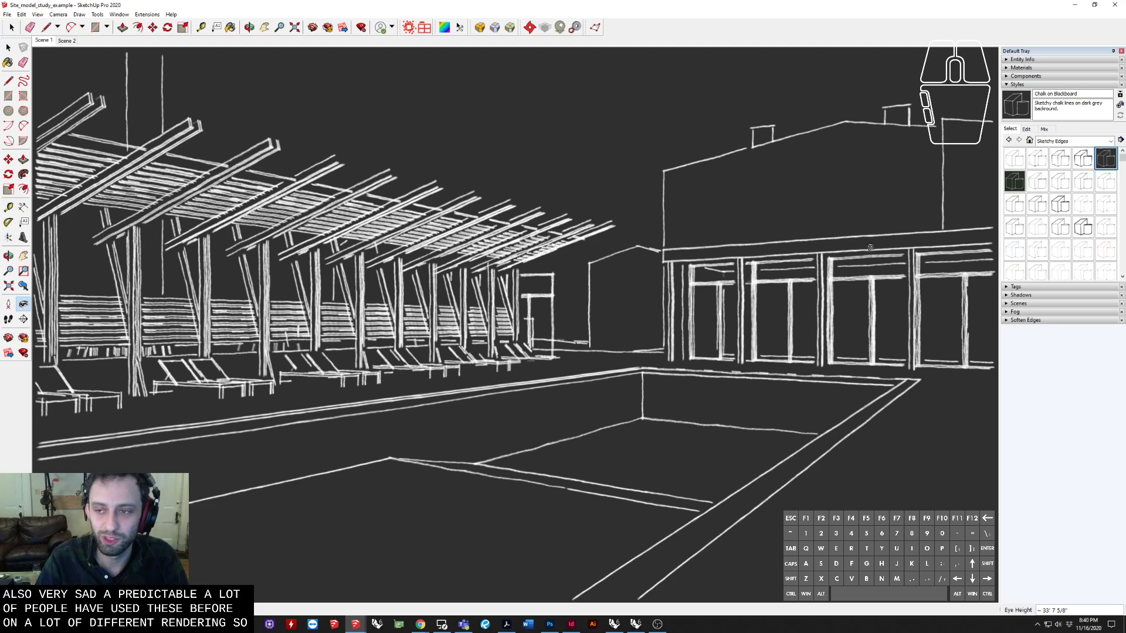
Step: Try the Stain Edges with Frame style from the Style Builder Competition Winners collection and look along the pool
{"action": "left_click", "coordinate": [1050, 141]}
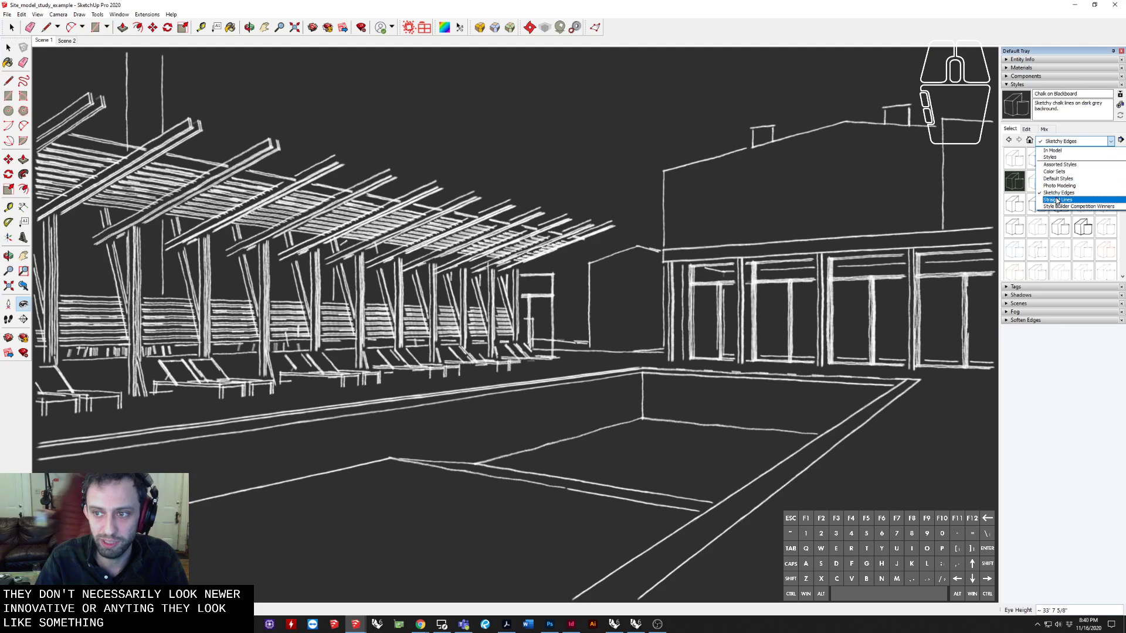
{"action": "left_click", "coordinate": [1060, 207]}
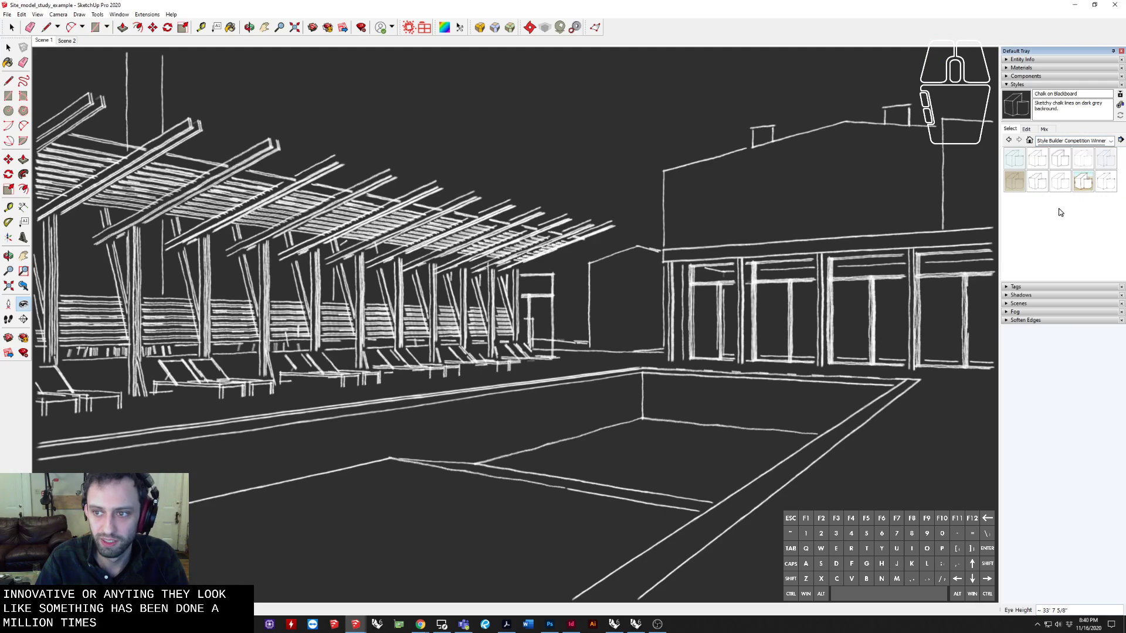
{"action": "left_click", "coordinate": [1083, 181]}
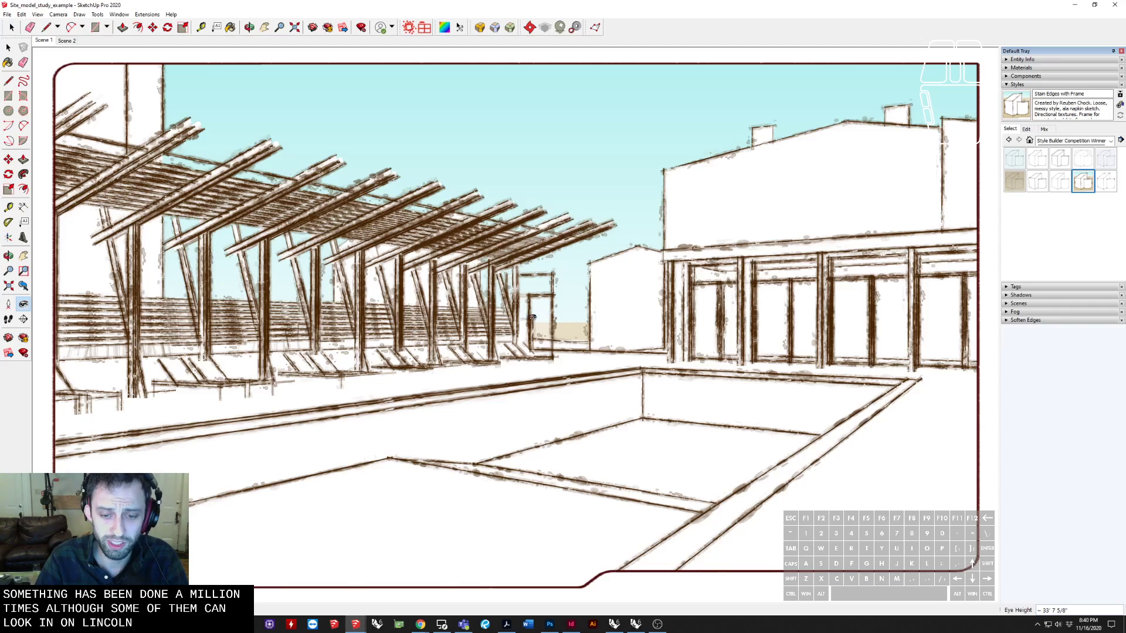
{"action": "middle_click_drag", "start_coordinate": [540, 311], "coordinate": [597, 367]}
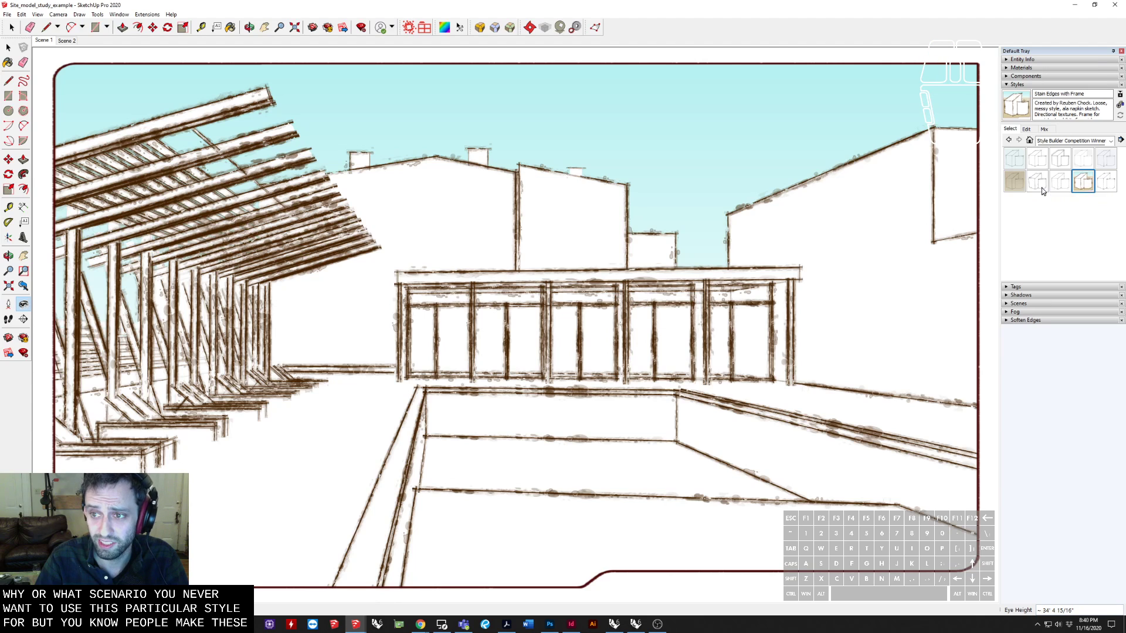
Step: Apply the Shaded style from the Default Styles collection to the model
{"action": "left_click", "coordinate": [1065, 143]}
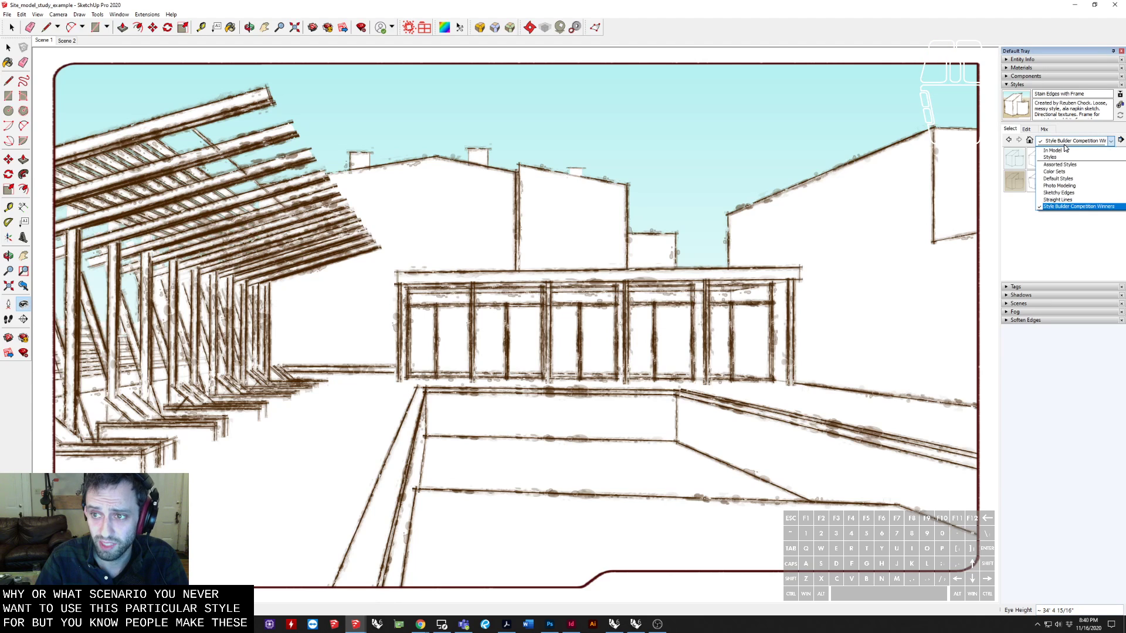
{"action": "left_click", "coordinate": [1059, 179]}
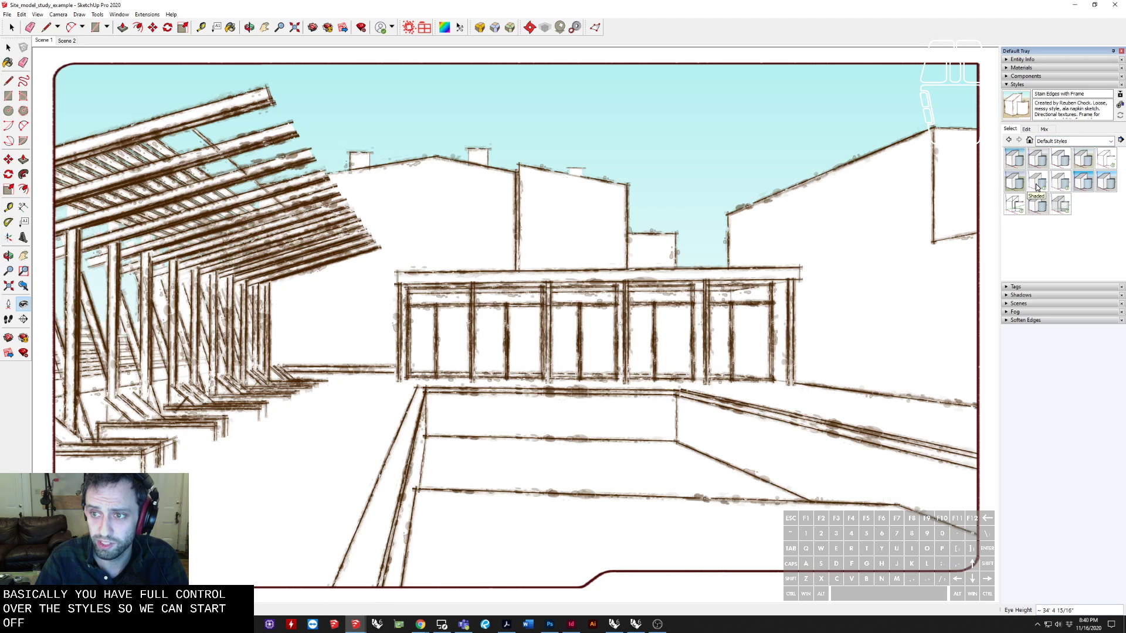
{"action": "left_click", "coordinate": [1037, 187]}
{"action": "middle_click_drag", "start_coordinate": [525, 324], "coordinate": [451, 261]}
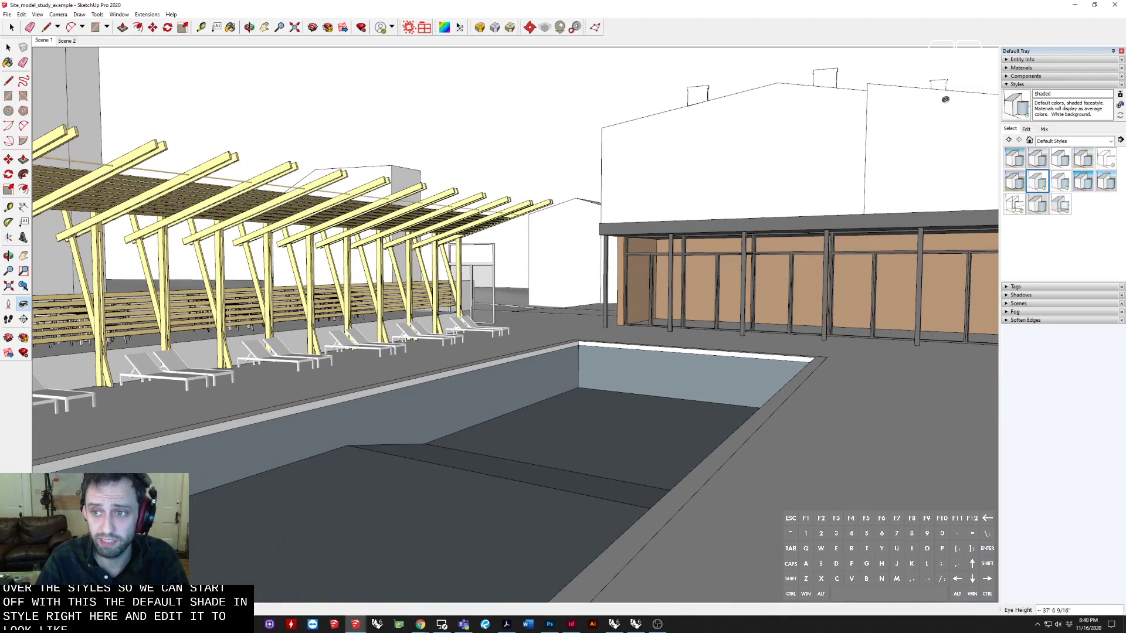
Step: Open the Shaded style's edge settings and turn edges off and back on to compare the model's look
{"action": "left_click", "coordinate": [1030, 130]}
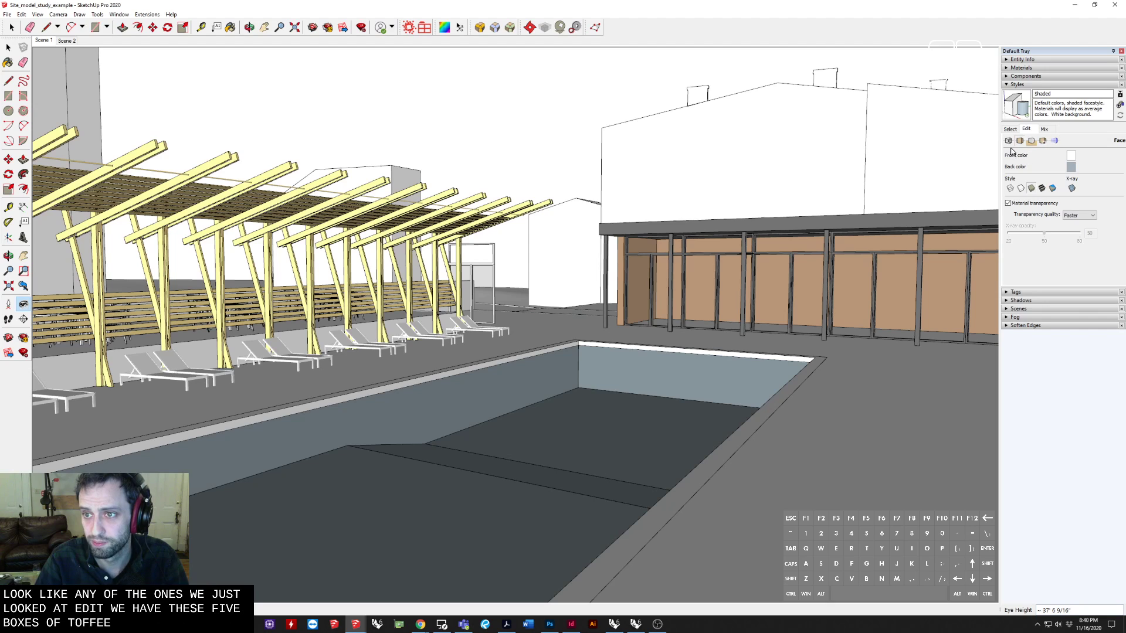
{"action": "left_click", "coordinate": [1008, 141]}
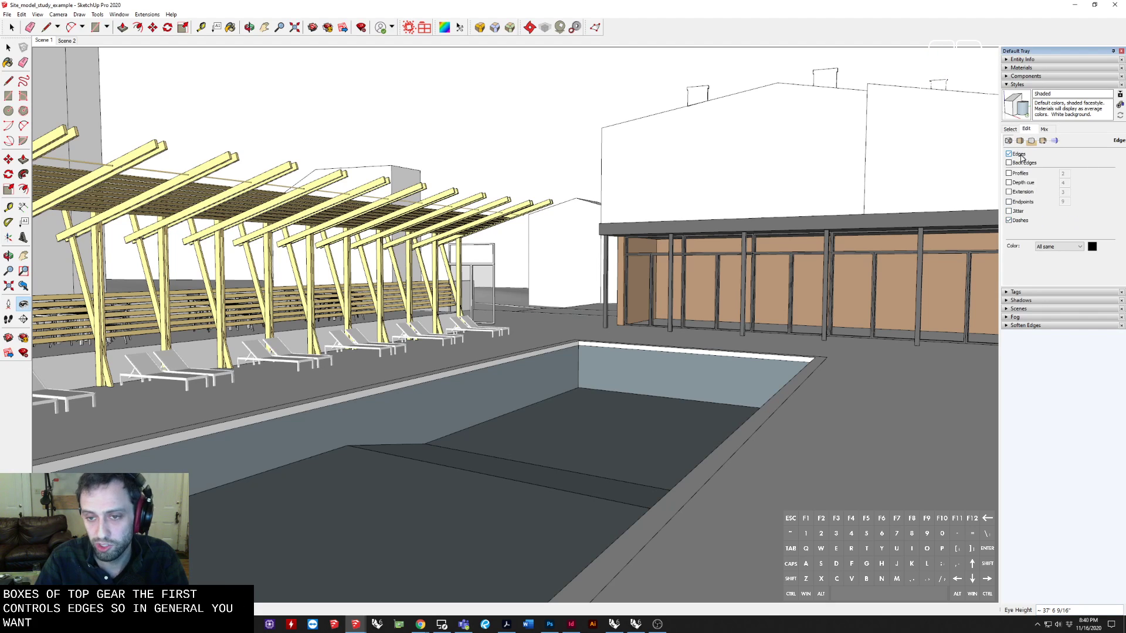
{"action": "left_click", "coordinate": [1018, 154]}
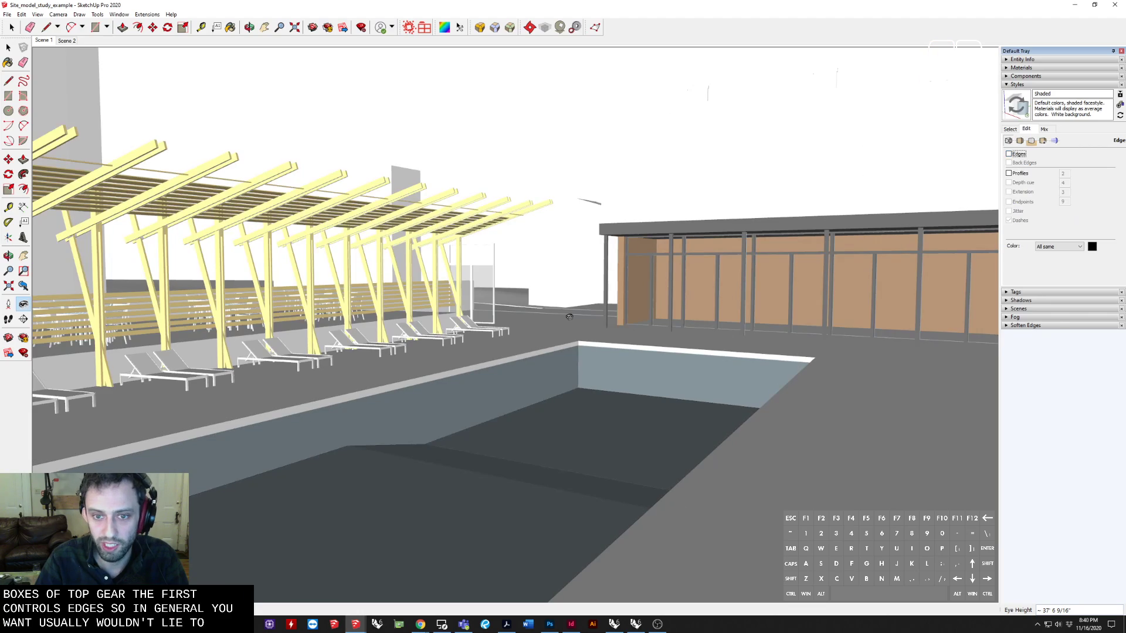
{"action": "middle_click_drag", "start_coordinate": [568, 317], "coordinate": [642, 375]}
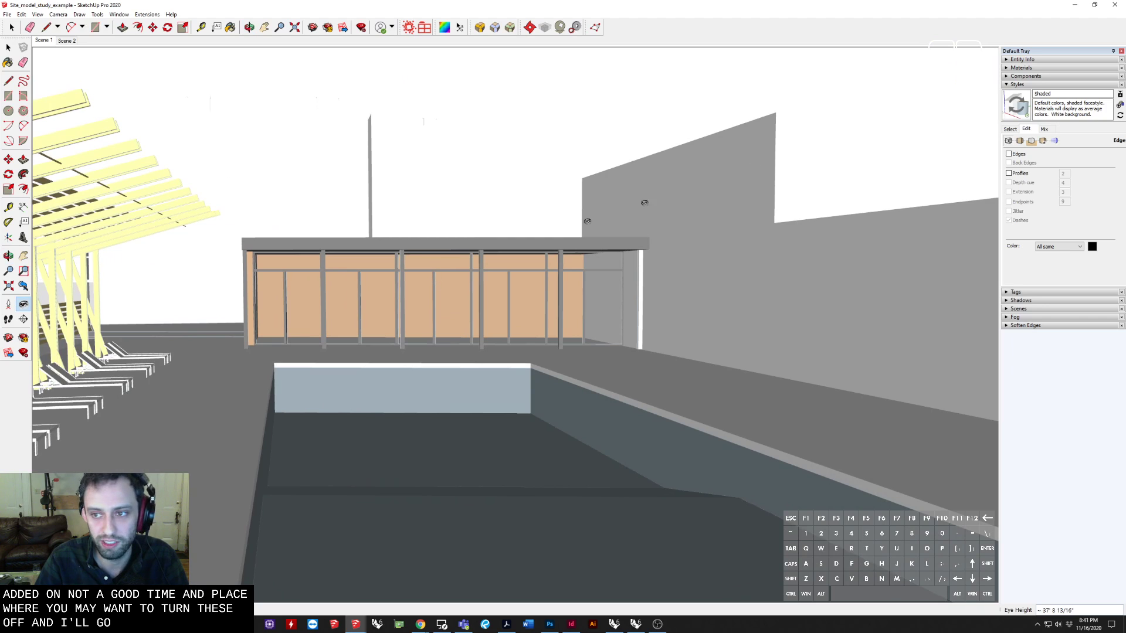
{"action": "left_click", "coordinate": [1009, 154]}
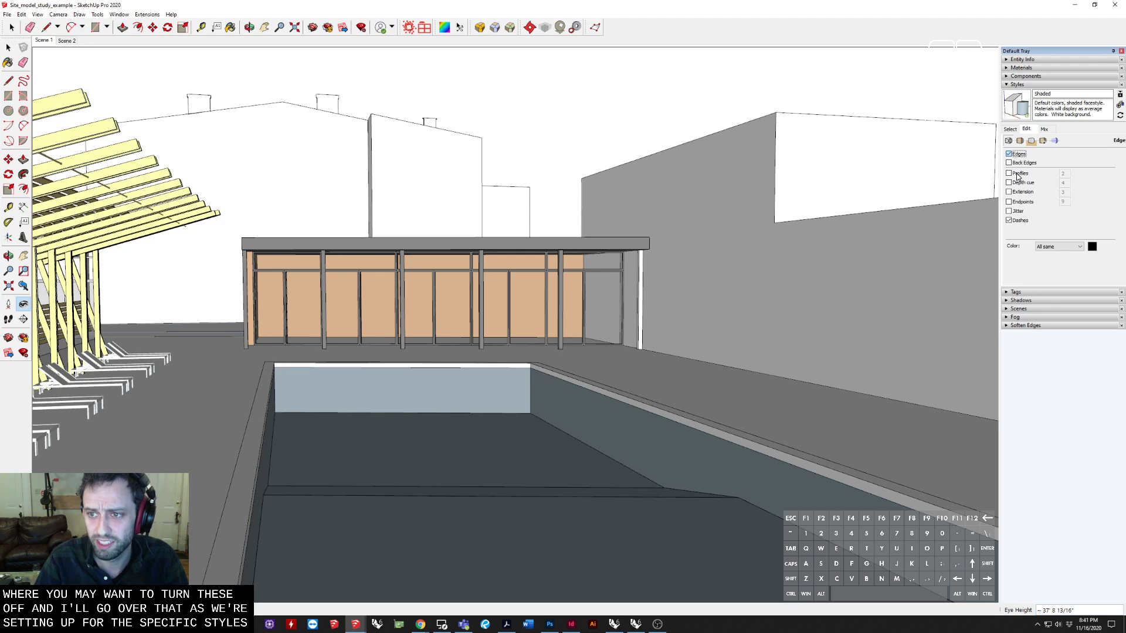
Step: Enable profiles in the Shaded style and compare the outlines with edges switched off and on again
{"action": "left_click", "coordinate": [1017, 174]}
{"action": "left_click", "coordinate": [1009, 154]}
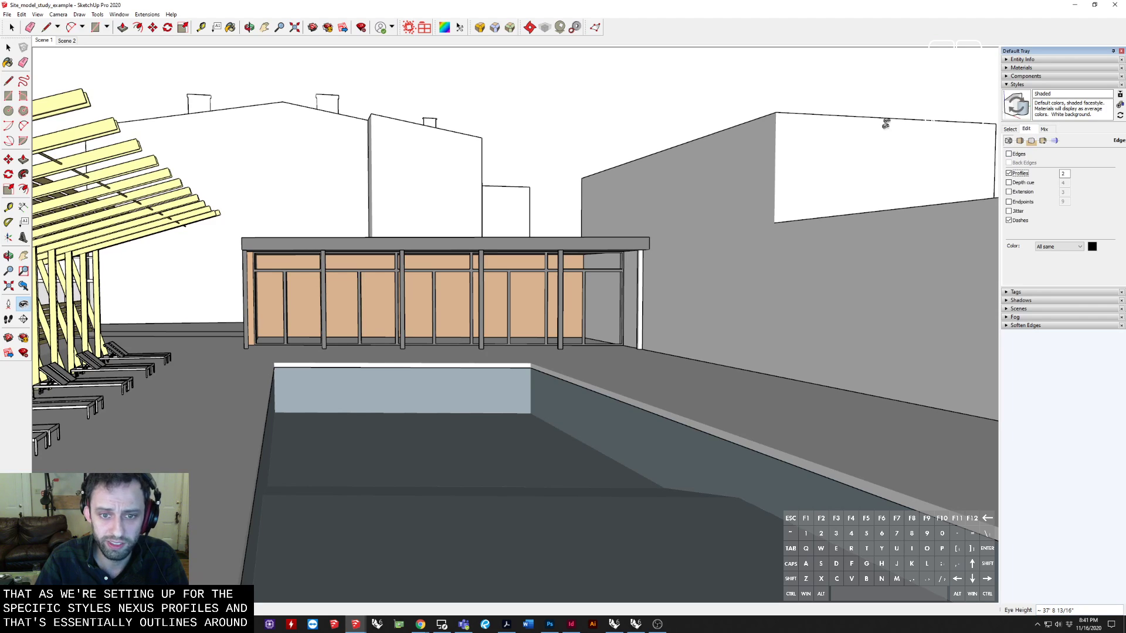
{"action": "left_click_drag", "start_coordinate": [868, 163], "coordinate": [637, 148]}
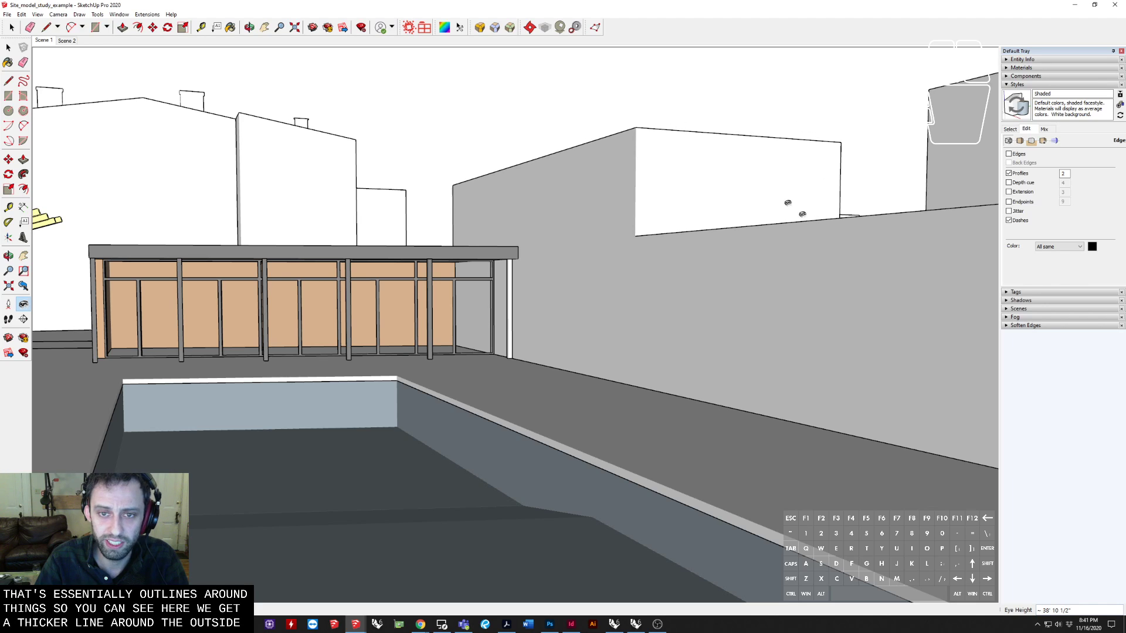
{"action": "left_click", "coordinate": [1009, 154]}
{"action": "left_click", "coordinate": [1009, 154]}
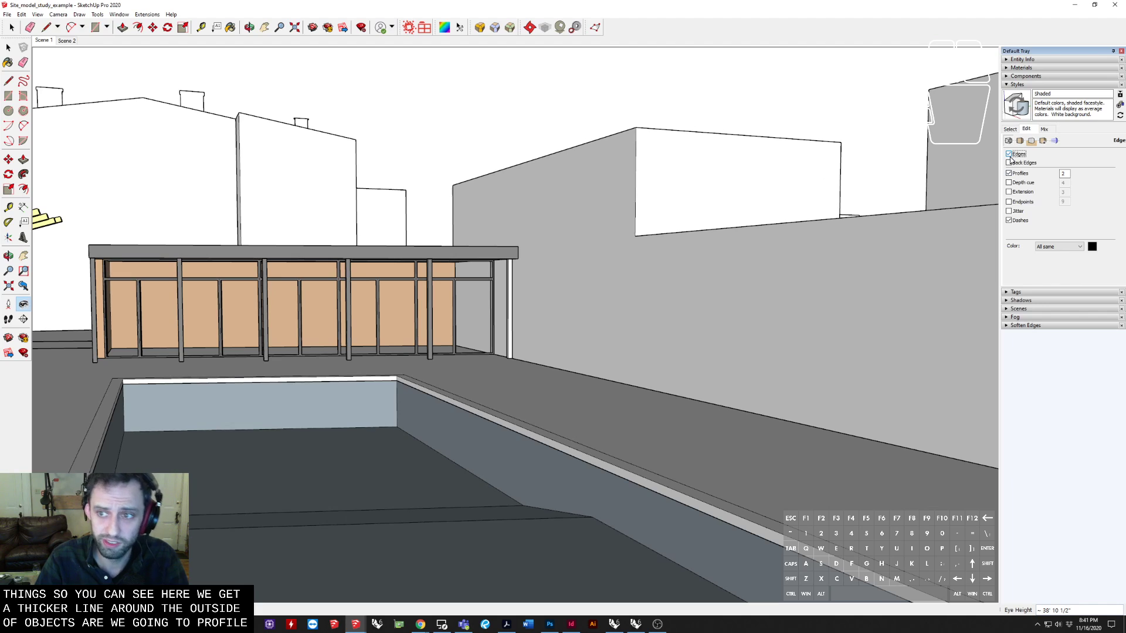
Step: Enable edge extension in the Shaded style and inspect the line ends at the building corners
{"action": "left_click", "coordinate": [1010, 193]}
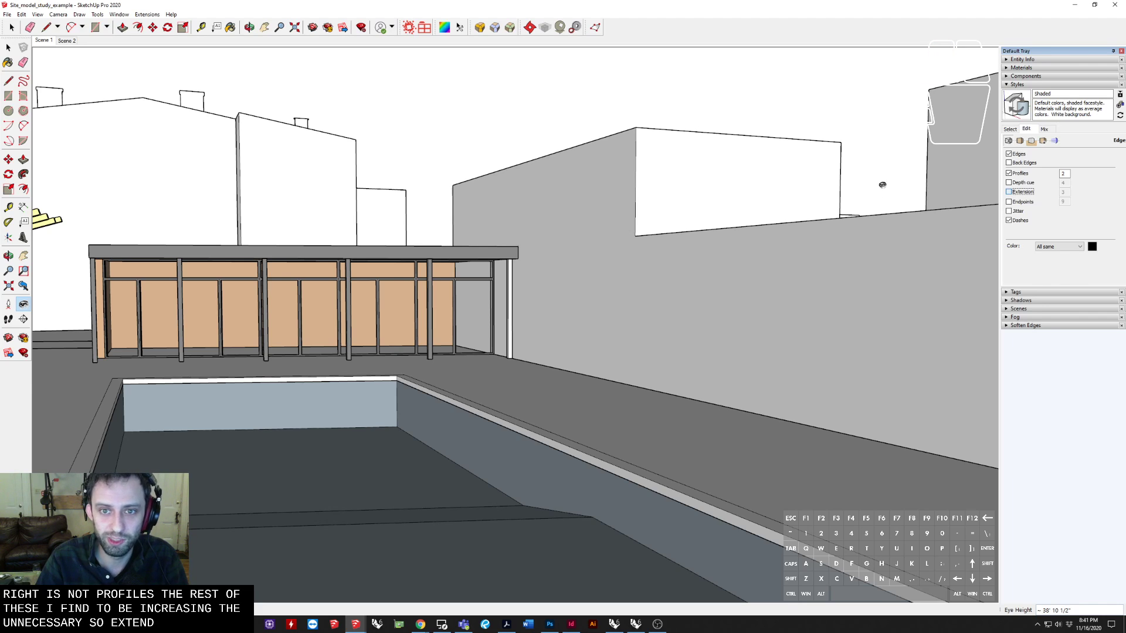
{"action": "scroll", "coordinate": [627, 134], "scroll_direction": "down", "scroll_amount": 8}
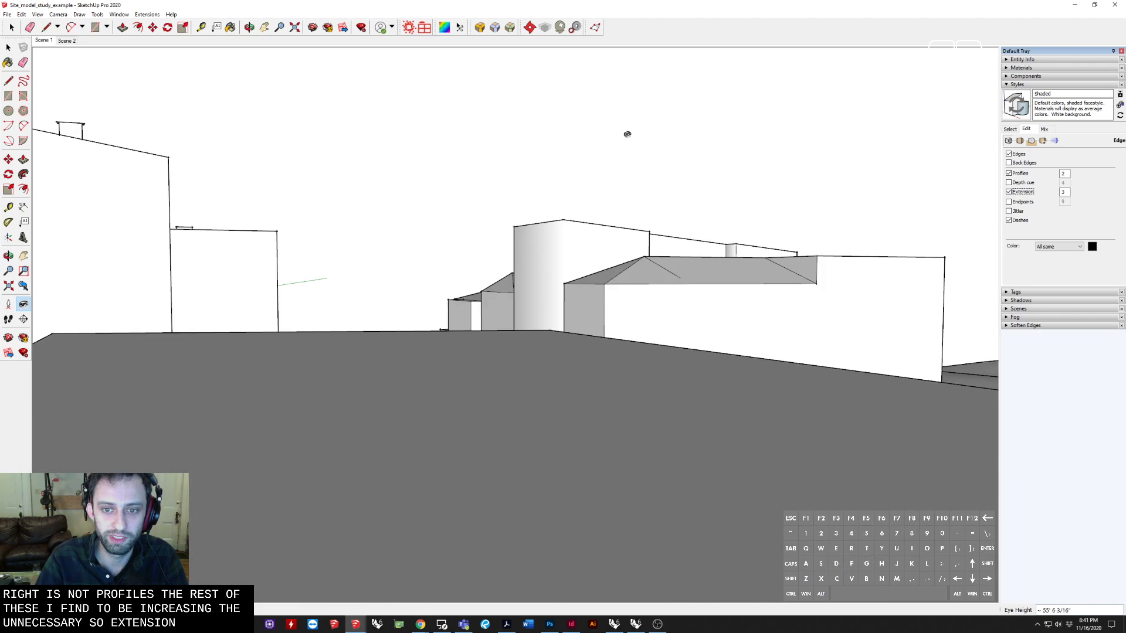
{"action": "scroll", "coordinate": [626, 163], "scroll_direction": "up", "scroll_amount": 3}
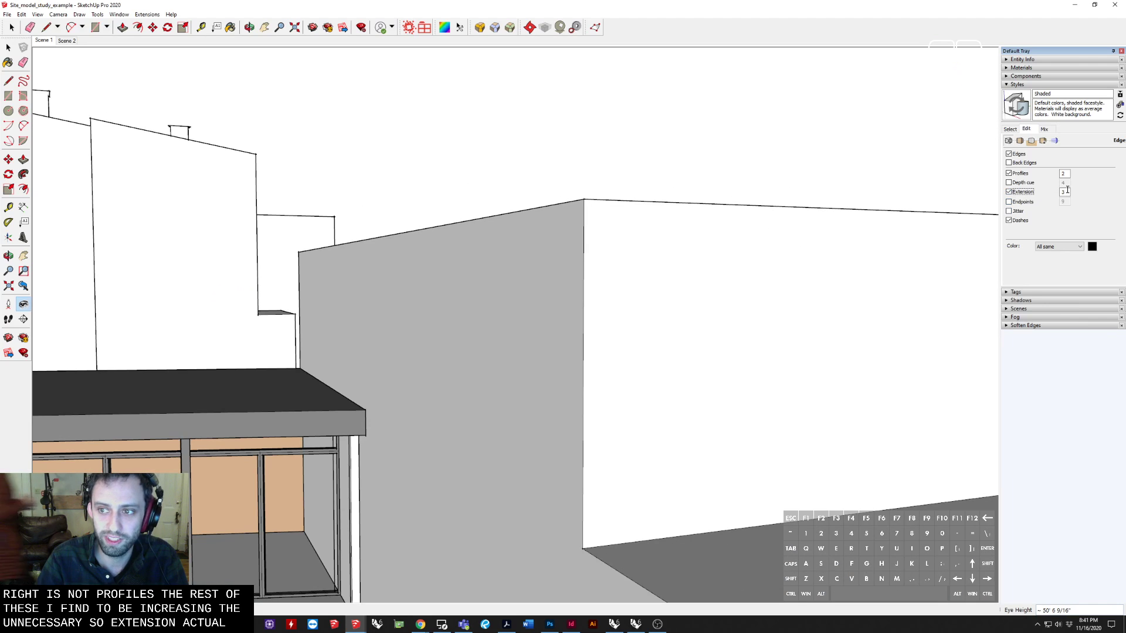
Step: Set the Shaded style's edge extension to 15 and inspect the line ends around the pergola and pool
{"action": "key", "text": "Tab"}
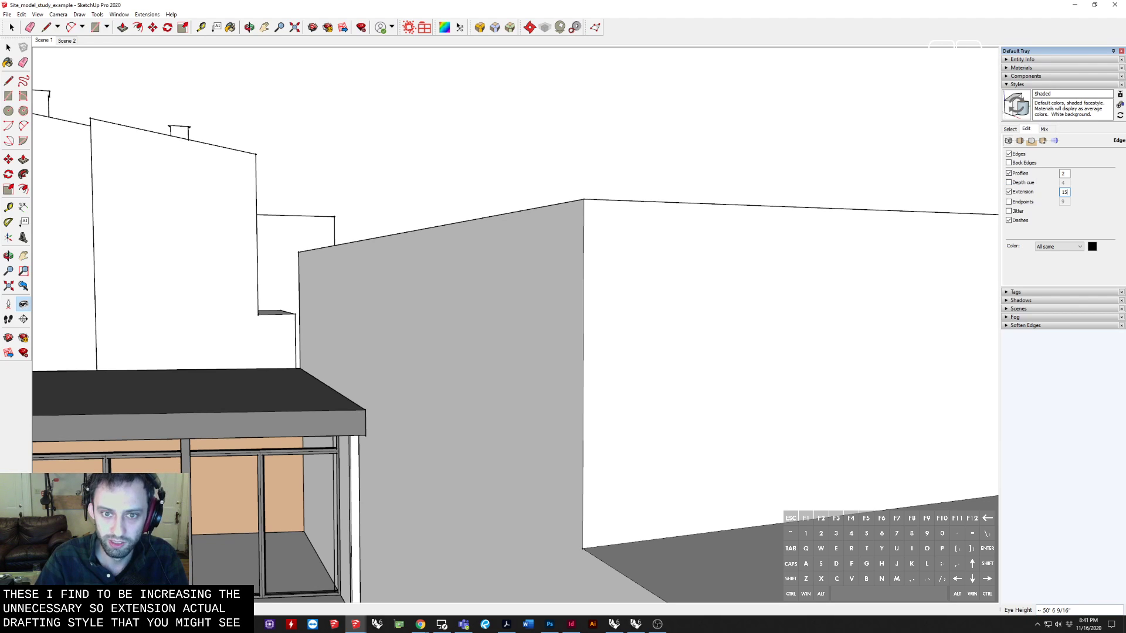
{"action": "key", "text": "Return"}
{"action": "middle_click_drag", "start_coordinate": [621, 296], "coordinate": [724, 262]}
{"action": "scroll", "coordinate": [579, 205], "scroll_direction": "up", "scroll_amount": 4}
{"action": "middle_click_drag", "start_coordinate": [578, 206], "coordinate": [557, 253]}
{"action": "scroll", "coordinate": [467, 309], "scroll_direction": "up", "scroll_amount": 5}
{"action": "middle_click_drag", "start_coordinate": [468, 309], "coordinate": [502, 374]}
{"action": "scroll", "coordinate": [704, 324], "scroll_direction": "up", "scroll_amount": 6}
{"action": "middle_click_drag", "start_coordinate": [630, 360], "coordinate": [503, 324]}
{"action": "scroll", "coordinate": [585, 357], "scroll_direction": "down", "scroll_amount": 3}
{"action": "left_click_drag", "start_coordinate": [503, 324], "coordinate": [249, 173]}
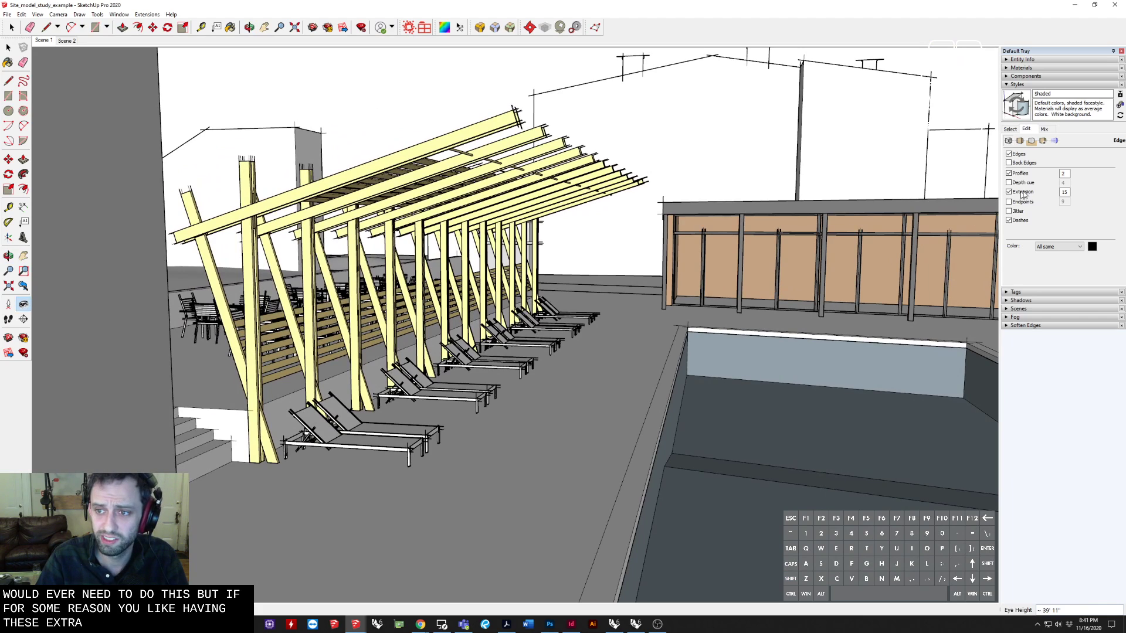
Step: Turn off edge extension in the Shaded style and review the edge color options, keeping All same
{"action": "left_click", "coordinate": [1027, 193]}
{"action": "mouse_move", "coordinate": [604, 319]}
{"action": "middle_mouse_down", "text": "shift"}
{"action": "mouse_move", "coordinate": [536, 327]}
{"action": "mouse_move", "coordinate": [589, 320]}
{"action": "middle_mouse_up", "text": "shift"}
{"action": "left_click", "coordinate": [1075, 246]}
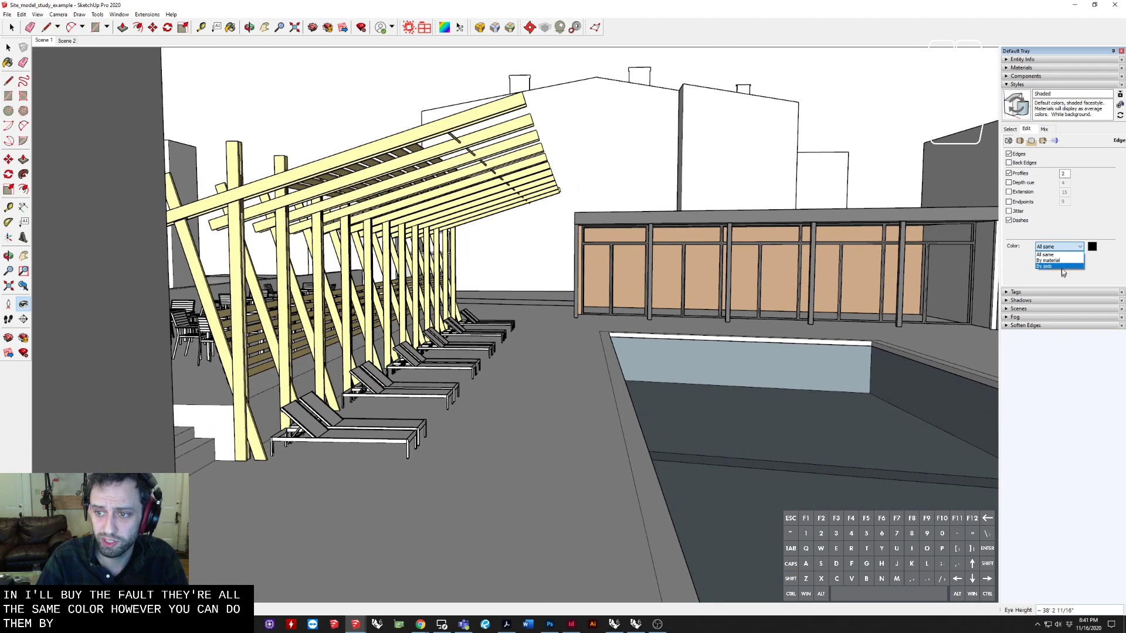
{"action": "left_click", "coordinate": [1082, 231]}
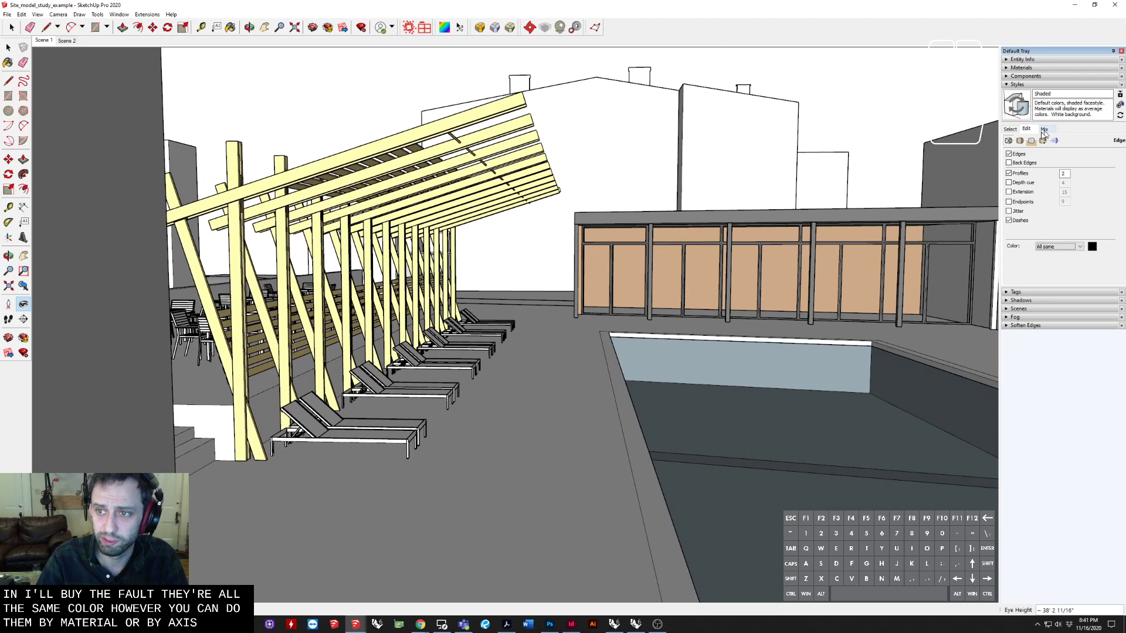
Step: Set the Shaded style's back face color to a deep red and inspect the pool's inner surfaces
{"action": "left_click", "coordinate": [1022, 140]}
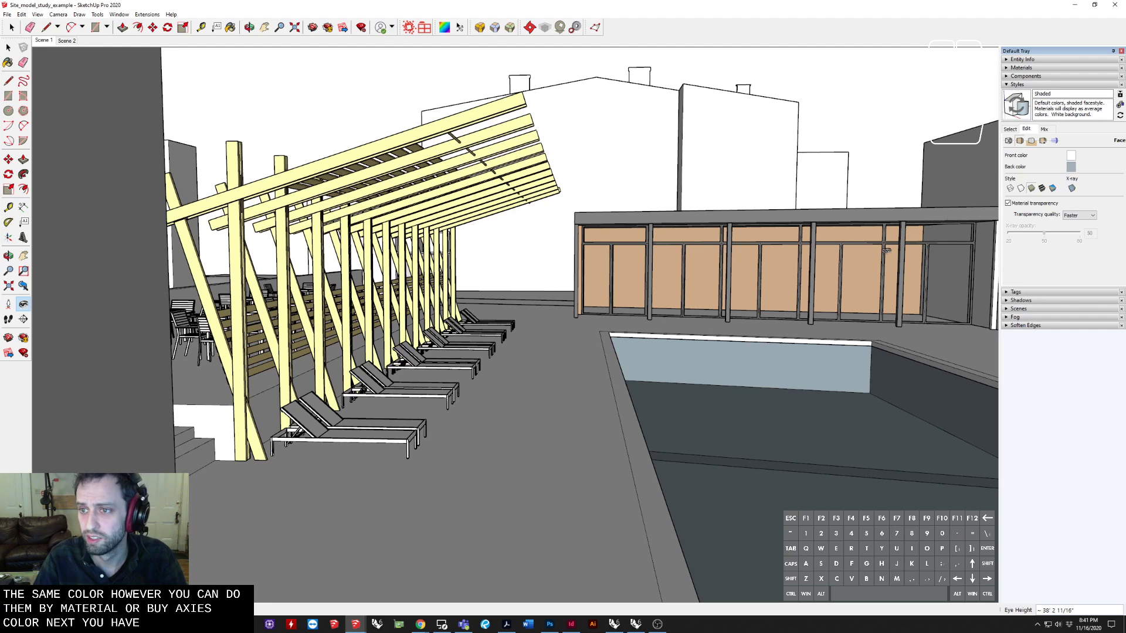
{"action": "left_click", "coordinate": [1008, 141]}
{"action": "left_click", "coordinate": [1020, 141]}
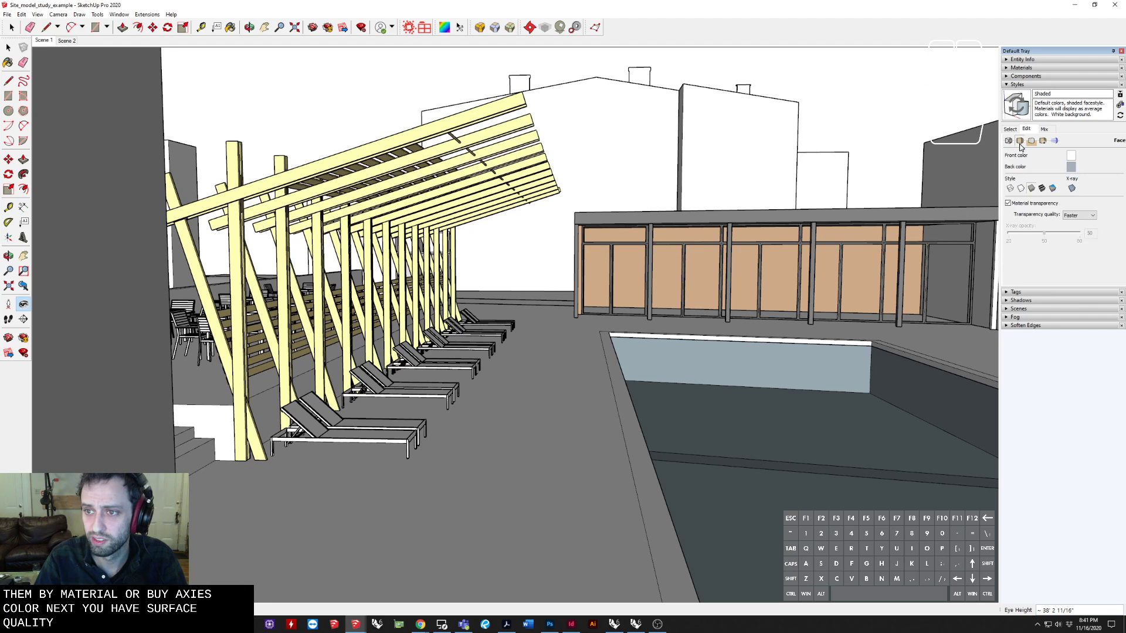
{"action": "left_click", "coordinate": [1072, 168]}
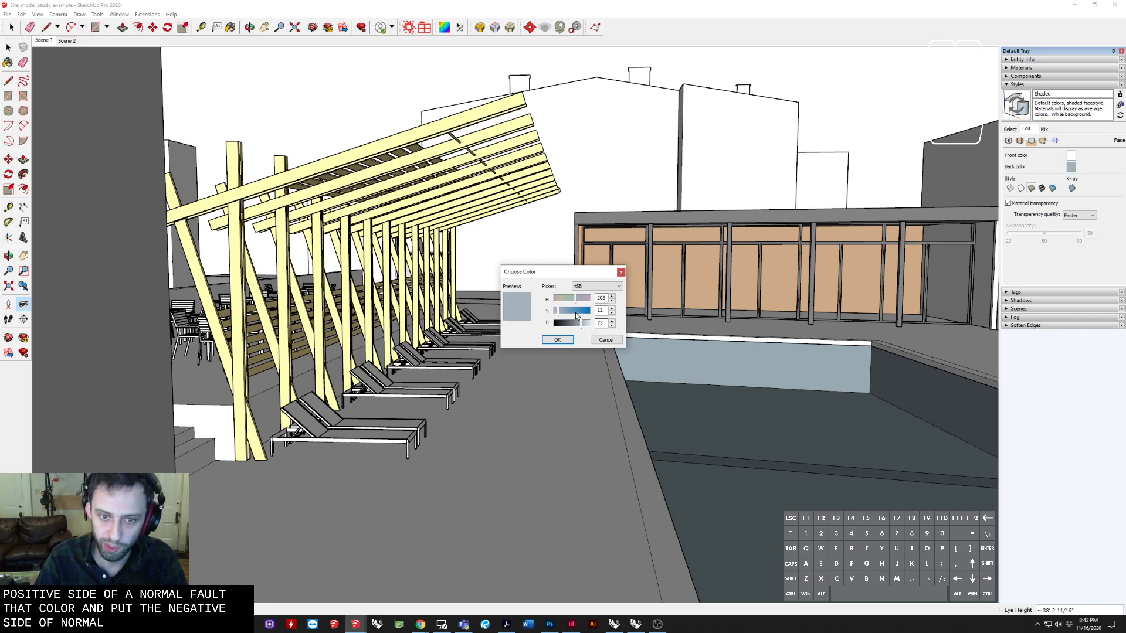
{"action": "mouse_move", "coordinate": [577, 299]}
{"action": "left_mouse_down"}
{"action": "mouse_move", "coordinate": [575, 311]}
{"action": "mouse_move", "coordinate": [592, 312]}
{"action": "left_mouse_up"}
{"action": "left_click", "coordinate": [559, 340]}
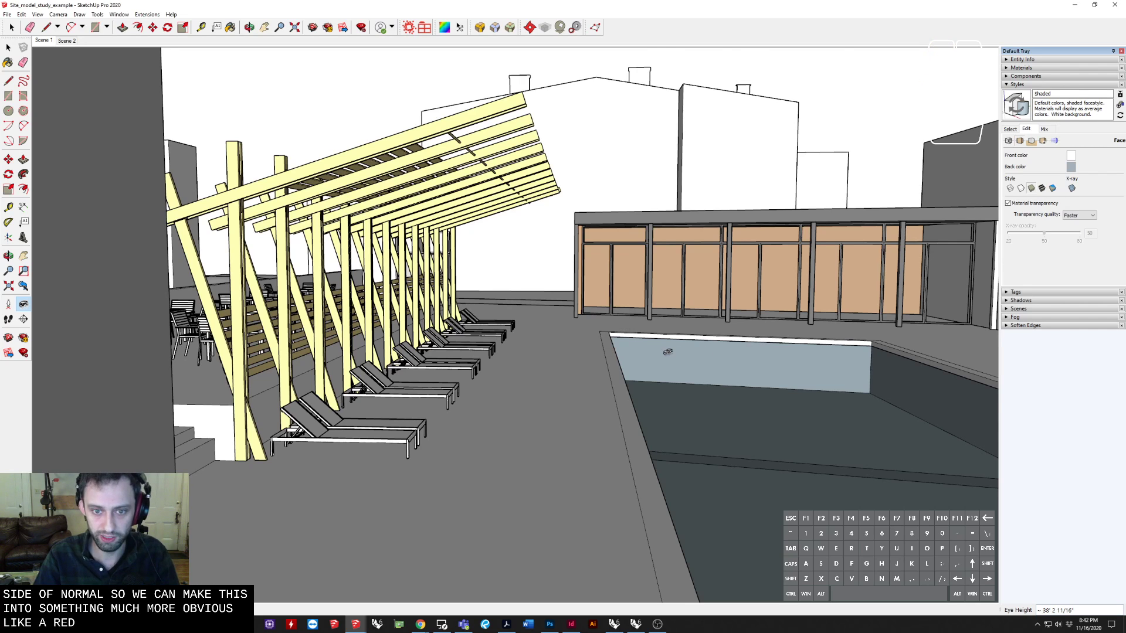
{"action": "scroll", "coordinate": [329, 356], "scroll_direction": "up", "scroll_amount": 2}
{"action": "middle_click_drag", "start_coordinate": [533, 355], "coordinate": [598, 373], "text": "shift"}
{"action": "scroll", "coordinate": [655, 371], "scroll_direction": "up", "scroll_amount": 4}
{"action": "middle_click_drag", "start_coordinate": [674, 364], "coordinate": [762, 375]}
{"action": "scroll", "coordinate": [663, 344], "scroll_direction": "down", "scroll_amount": 3}
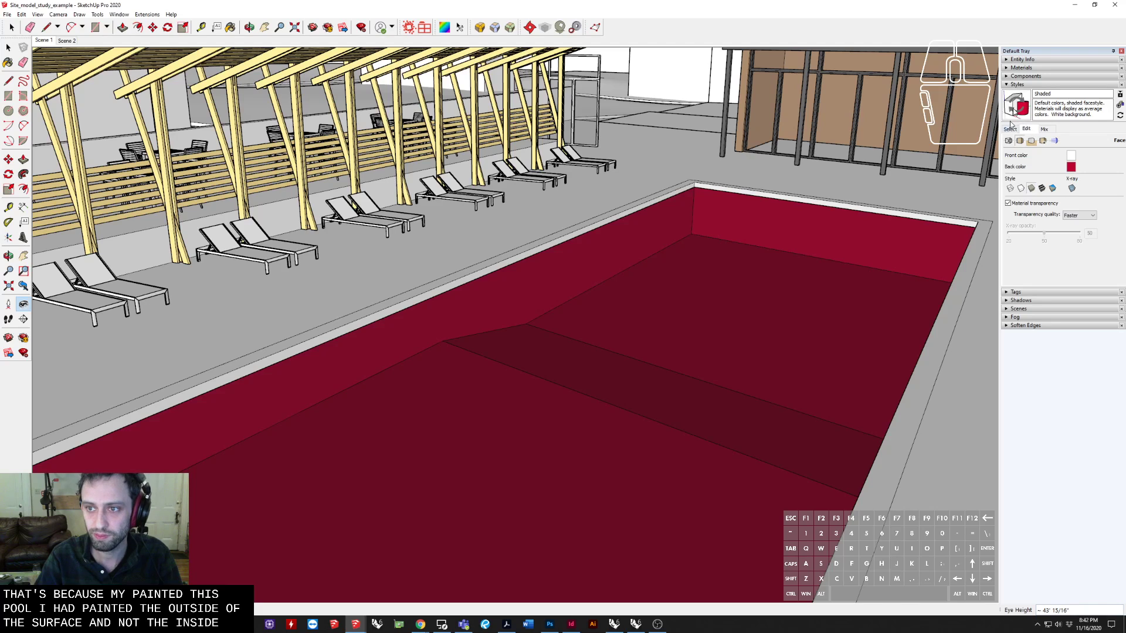
Step: Sample the pool's existing material with the eyedropper and rename it water
{"action": "left_click", "coordinate": [1021, 68]}
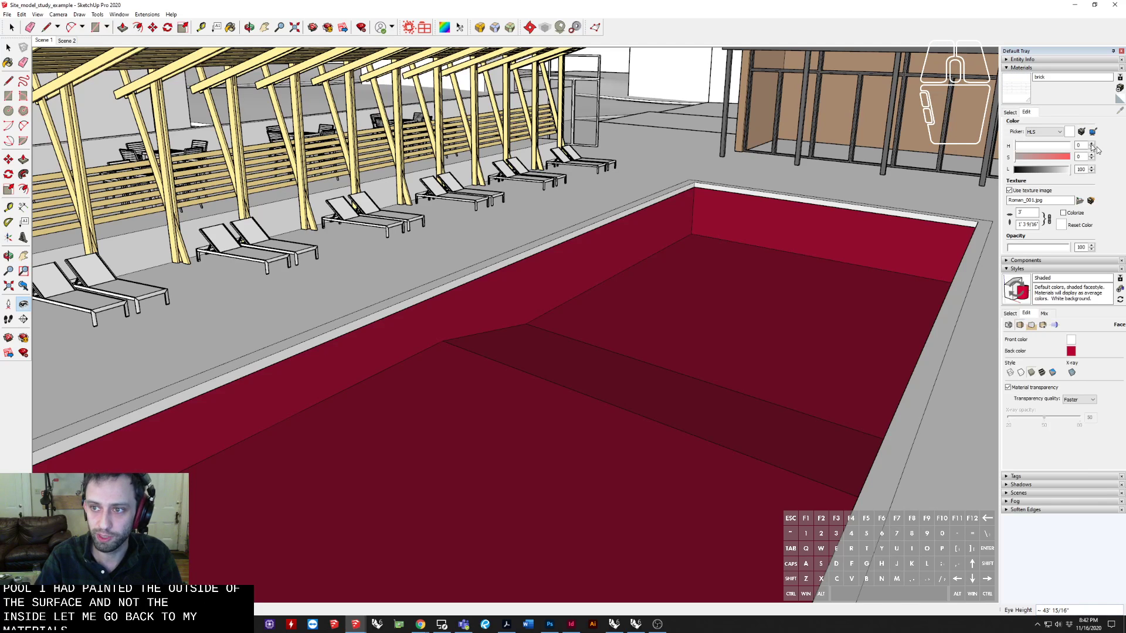
{"action": "left_click", "coordinate": [1012, 113]}
{"action": "left_click", "coordinate": [1120, 111]}
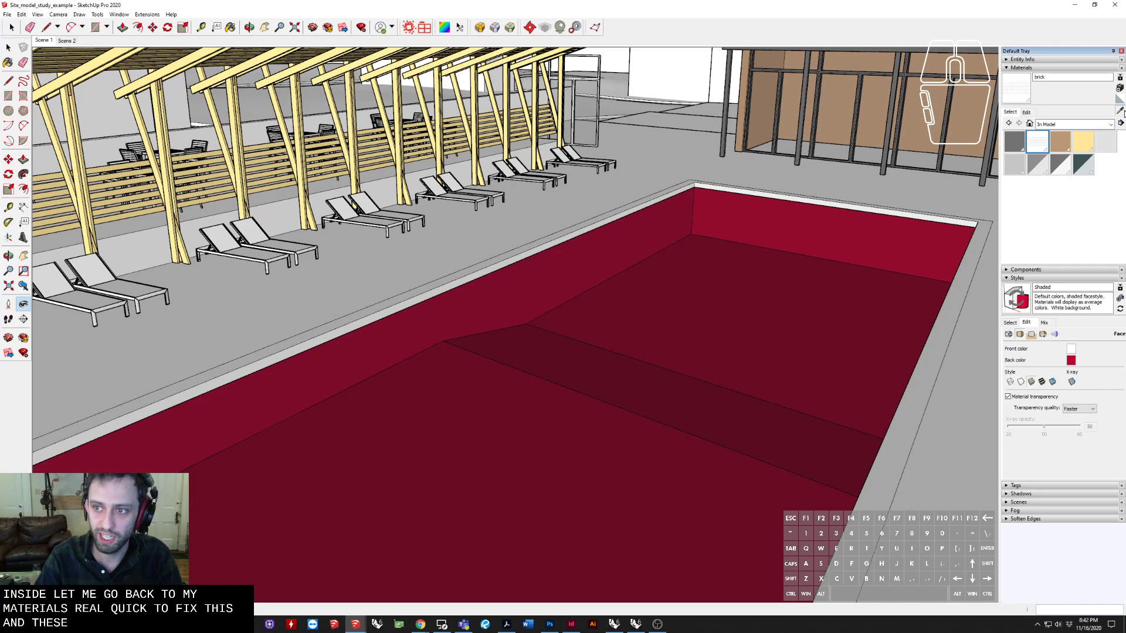
{"action": "left_click", "coordinate": [822, 298]}
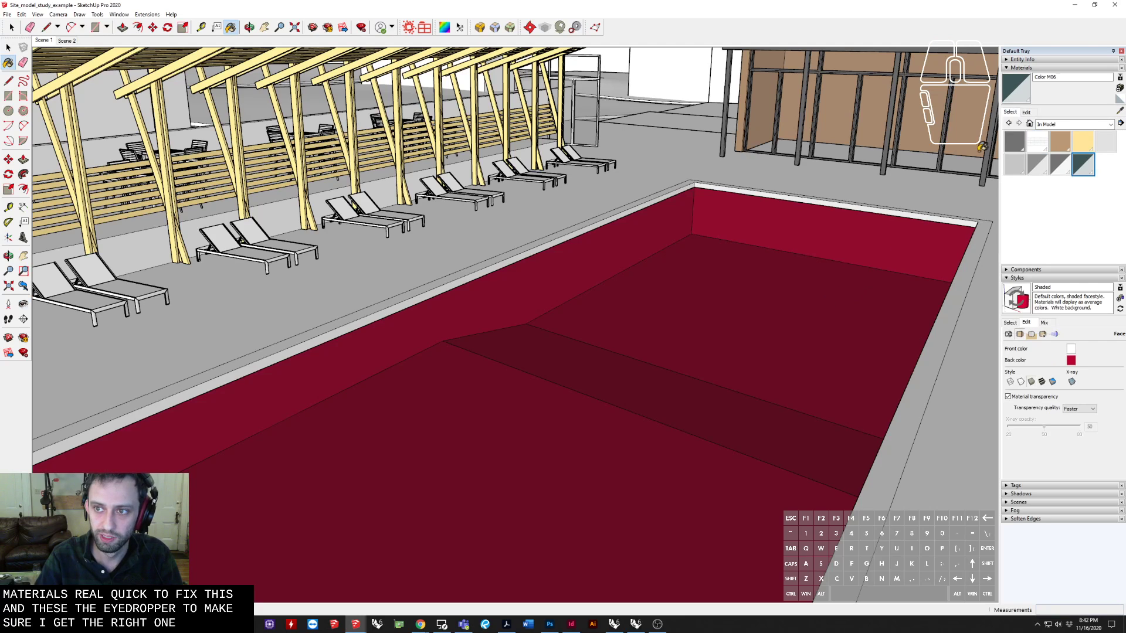
{"action": "triple_click", "coordinate": [1061, 77]}
{"action": "type", "text": "water"}
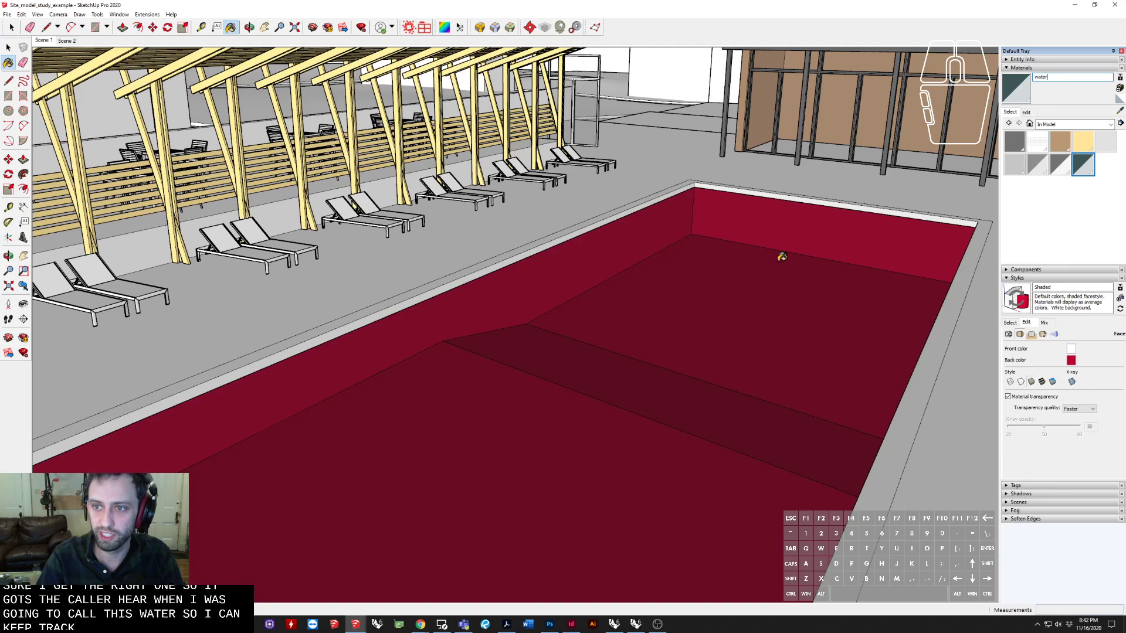
Step: Select all of the pool's faces and paint their inner sides with the water material
{"action": "scroll", "coordinate": [771, 258], "scroll_direction": "up", "scroll_amount": 5}
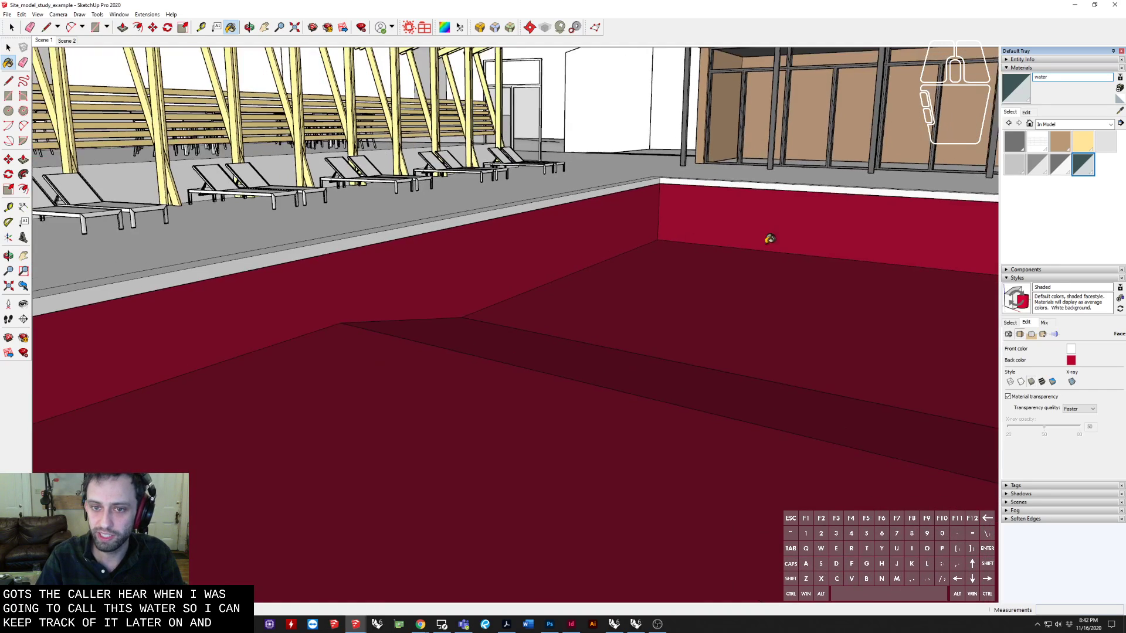
{"action": "middle_click_drag", "start_coordinate": [770, 239], "coordinate": [761, 312]}
{"action": "middle_click_drag", "start_coordinate": [577, 368], "coordinate": [602, 323]}
{"action": "key", "text": "ctrl+a"}
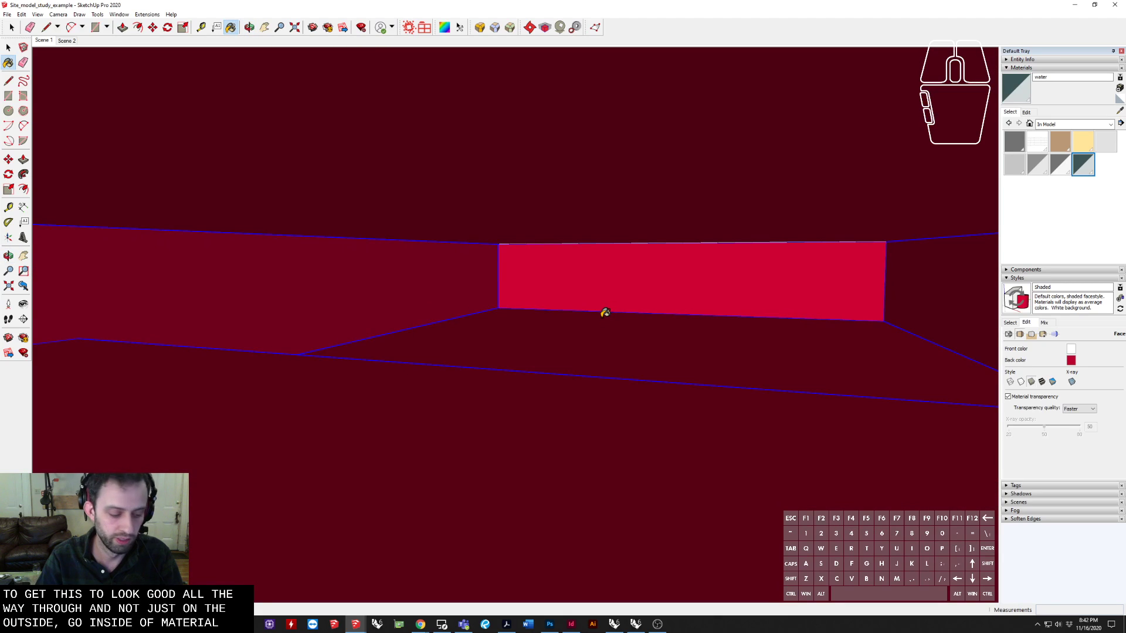
{"action": "key", "text": "space"}
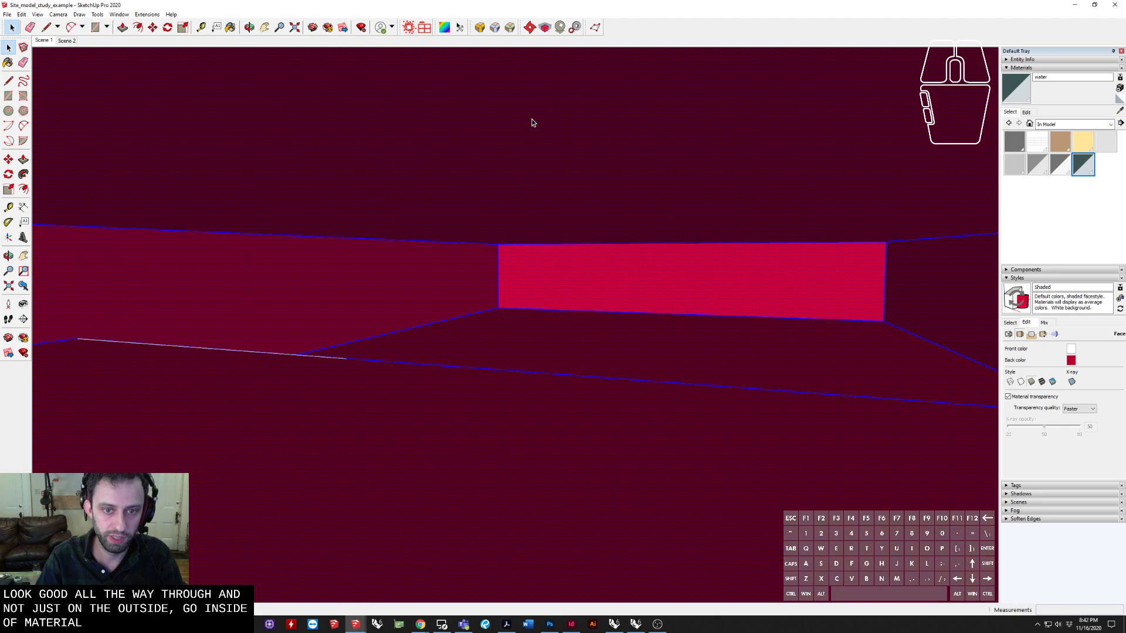
{"action": "left_click", "coordinate": [590, 211]}
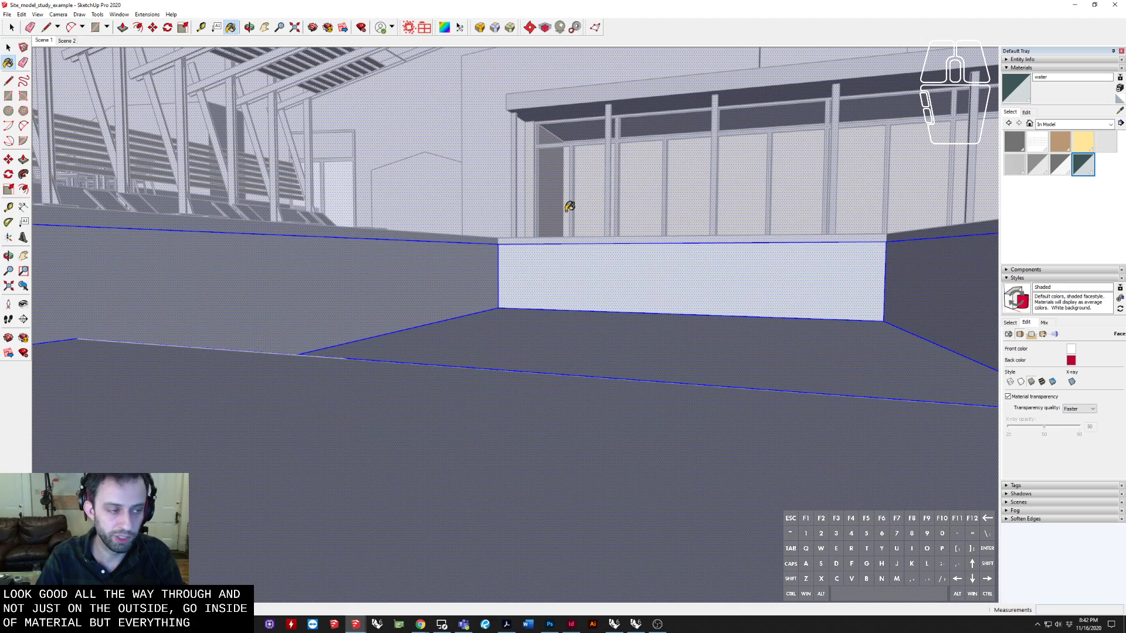
{"action": "key", "text": "space"}
{"action": "key", "text": "Escape"}
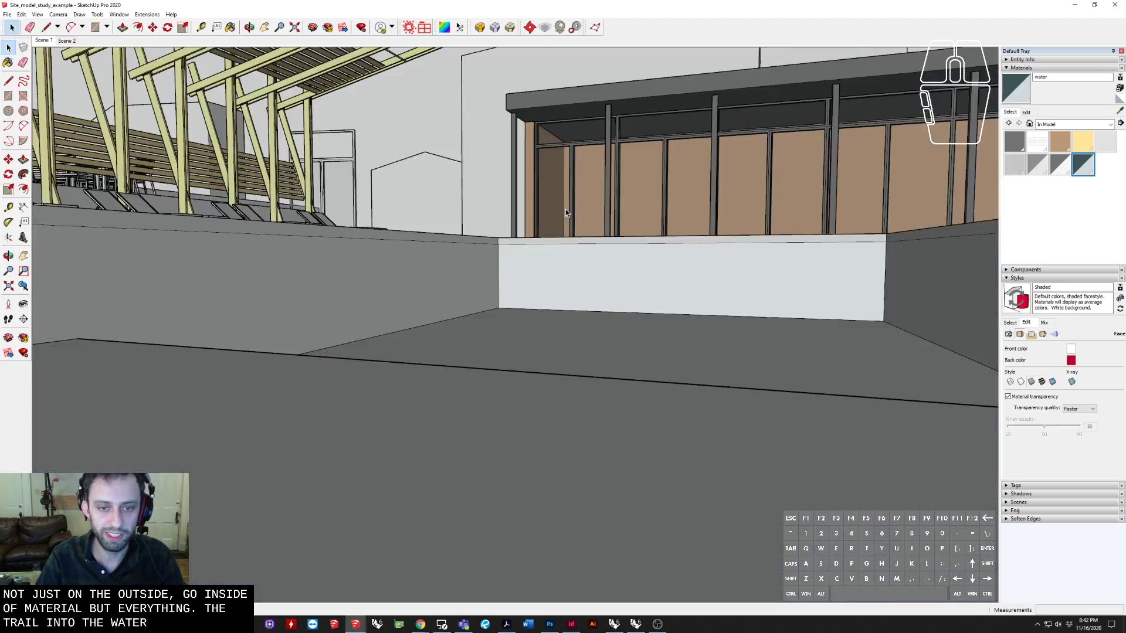
{"action": "mouse_move", "coordinate": [565, 210]}
{"action": "middle_mouse_down"}
{"action": "mouse_move", "coordinate": [605, 314]}
{"action": "mouse_move", "coordinate": [610, 294]}
{"action": "mouse_move", "coordinate": [563, 311]}
{"action": "mouse_move", "coordinate": [667, 322]}
{"action": "mouse_move", "coordinate": [190, 306]}
{"action": "middle_mouse_up"}
{"action": "middle_click_drag", "start_coordinate": [354, 431], "coordinate": [590, 340]}
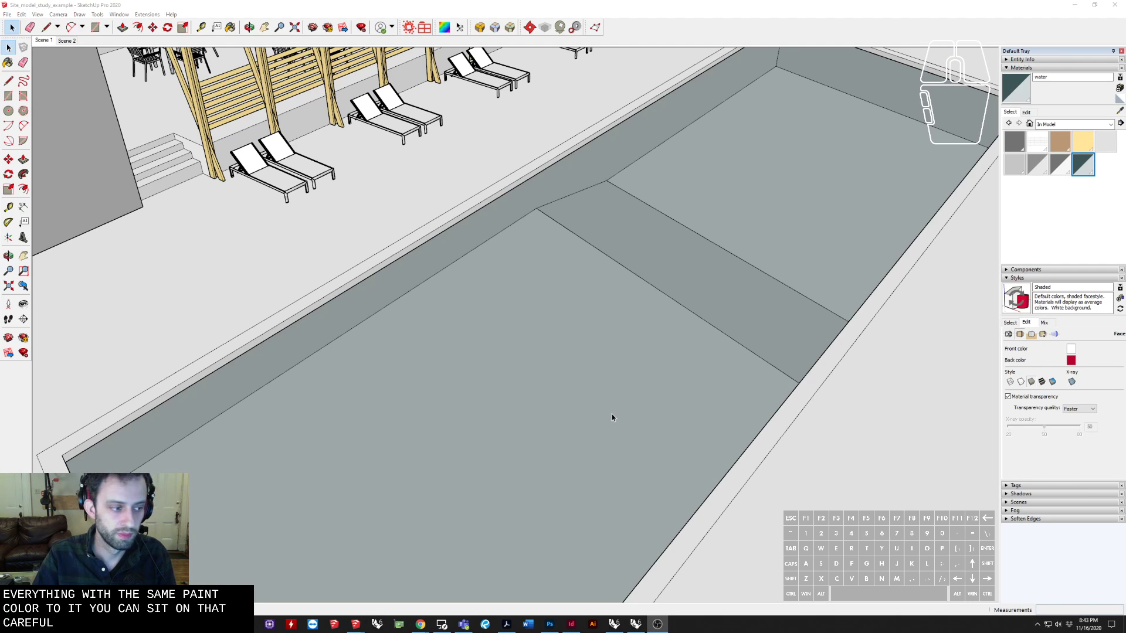
{"action": "scroll", "coordinate": [612, 417], "scroll_direction": "down", "scroll_amount": 3}
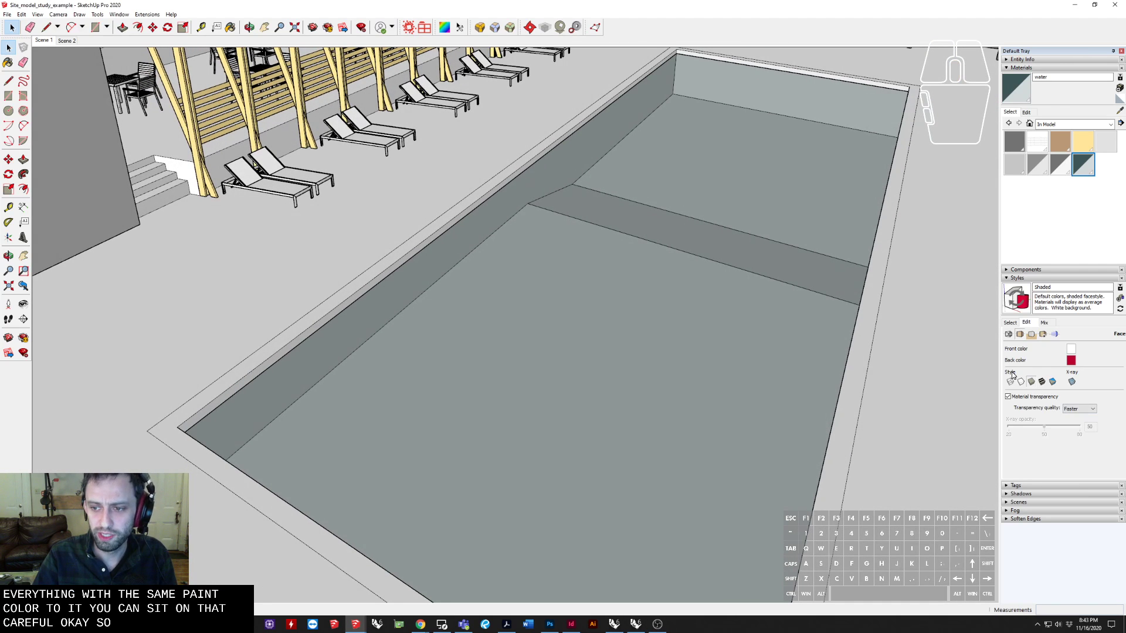
Step: Switch the Shaded style's faces to wireframe and look across the pool toward the glazed building
{"action": "left_click", "coordinate": [1011, 382]}
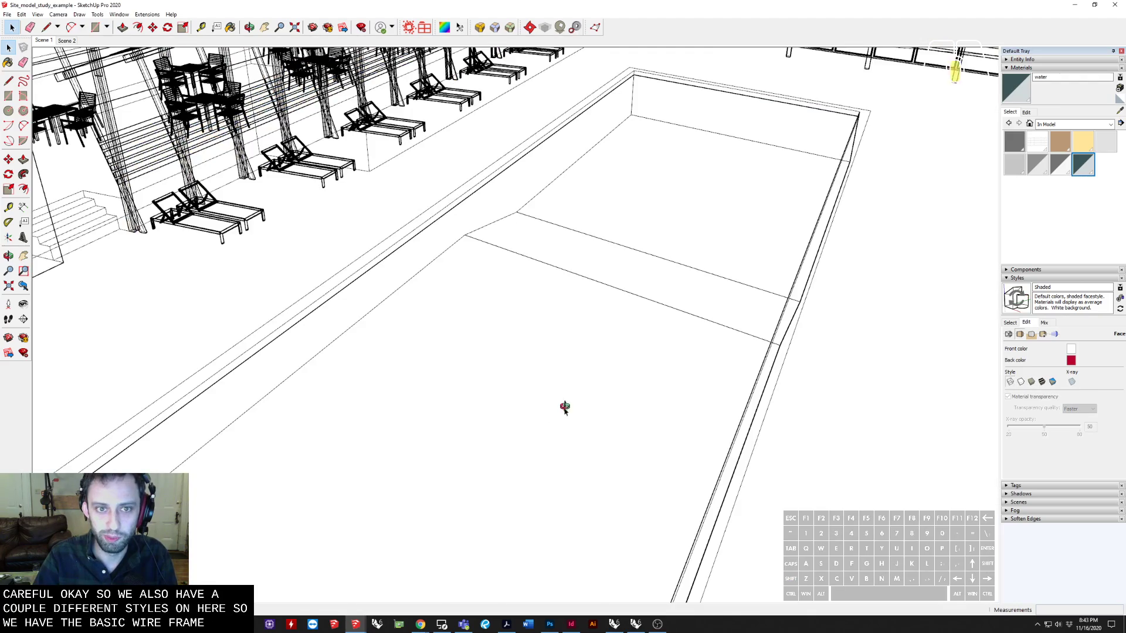
{"action": "middle_click_drag", "start_coordinate": [565, 407], "coordinate": [565, 366]}
{"action": "key", "text": "q"}
{"action": "left_click_drag", "start_coordinate": [565, 365], "coordinate": [797, 226]}
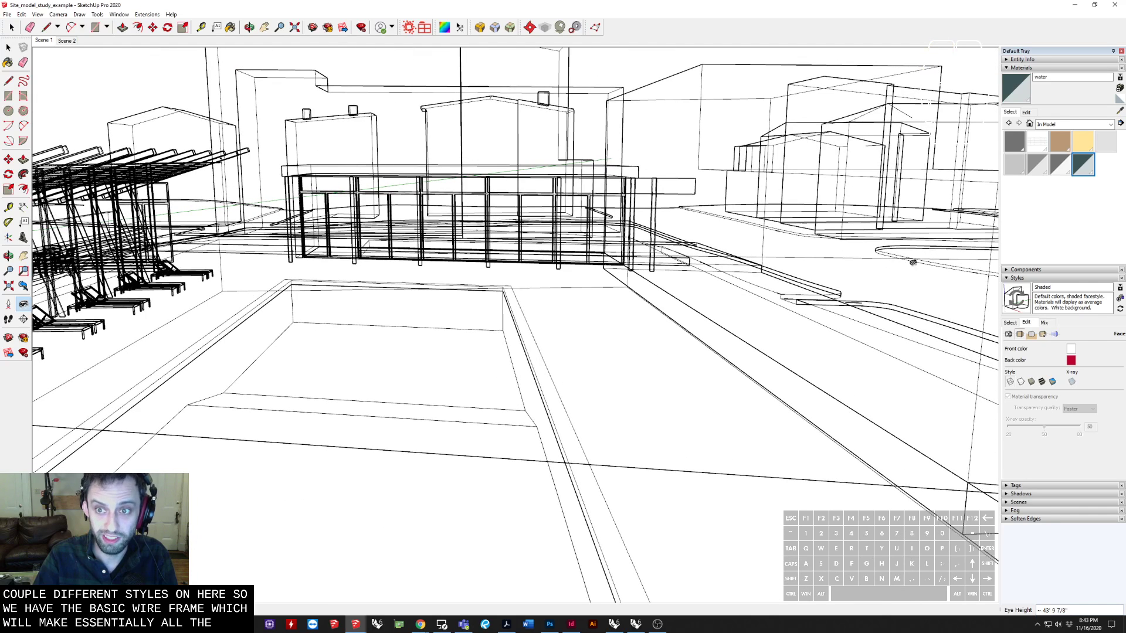
Step: Compare the hidden line, shaded, and shaded-with-textures face styles on the pool and brick walls
{"action": "left_click", "coordinate": [1021, 381]}
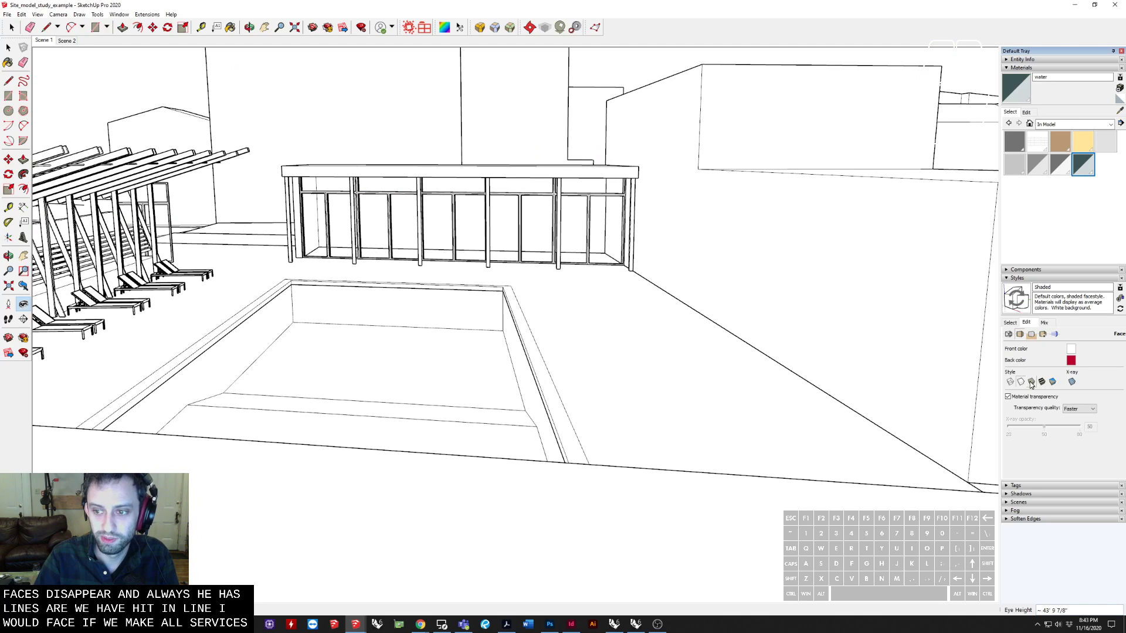
{"action": "left_click", "coordinate": [1032, 382]}
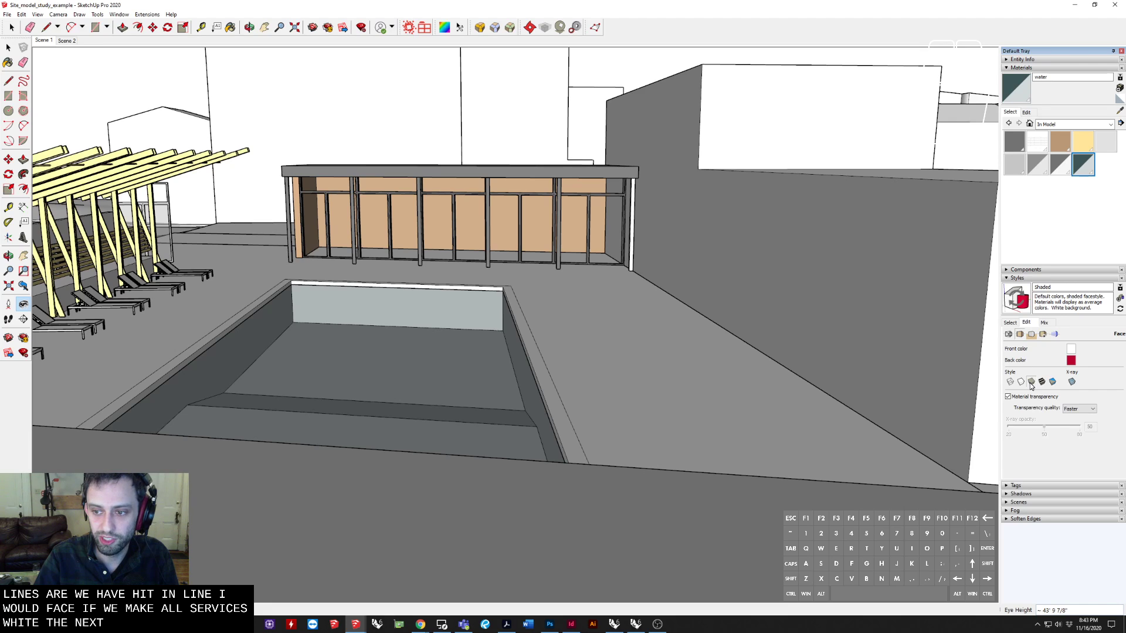
{"action": "left_click_drag", "start_coordinate": [845, 356], "coordinate": [927, 401]}
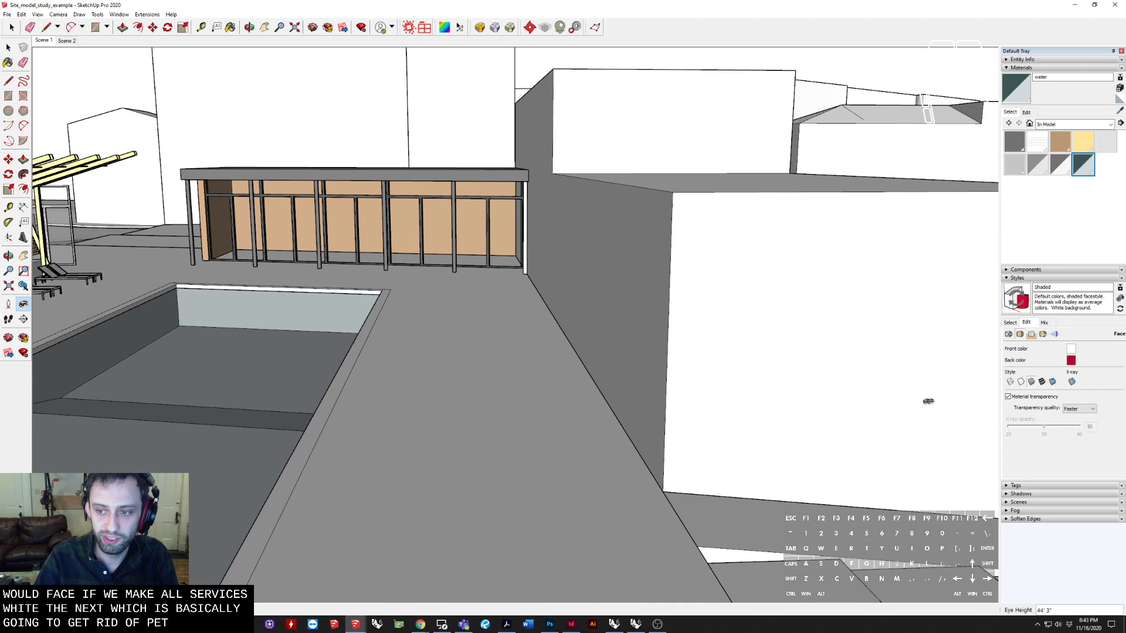
{"action": "left_click", "coordinate": [1042, 382]}
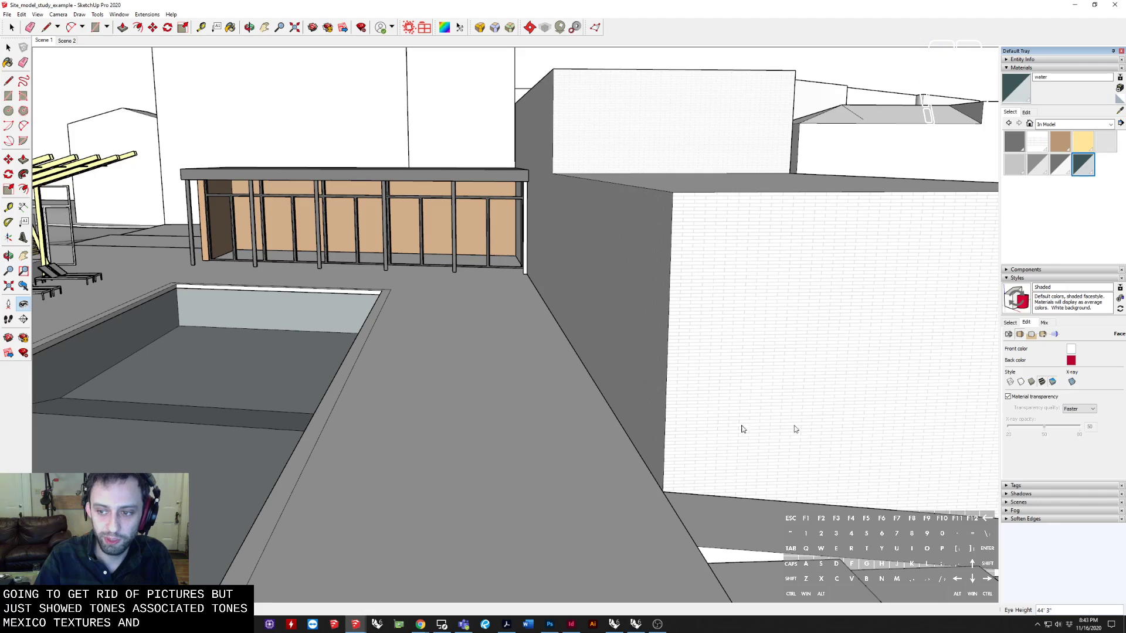
Step: Display the model in the monochrome face style and check face orientation from above and below the ground
{"action": "middle_click_drag", "start_coordinate": [333, 332], "coordinate": [390, 344]}
{"action": "scroll", "coordinate": [390, 344], "scroll_direction": "down", "scroll_amount": 1}
{"action": "scroll", "coordinate": [415, 352], "scroll_direction": "down", "scroll_amount": 8}
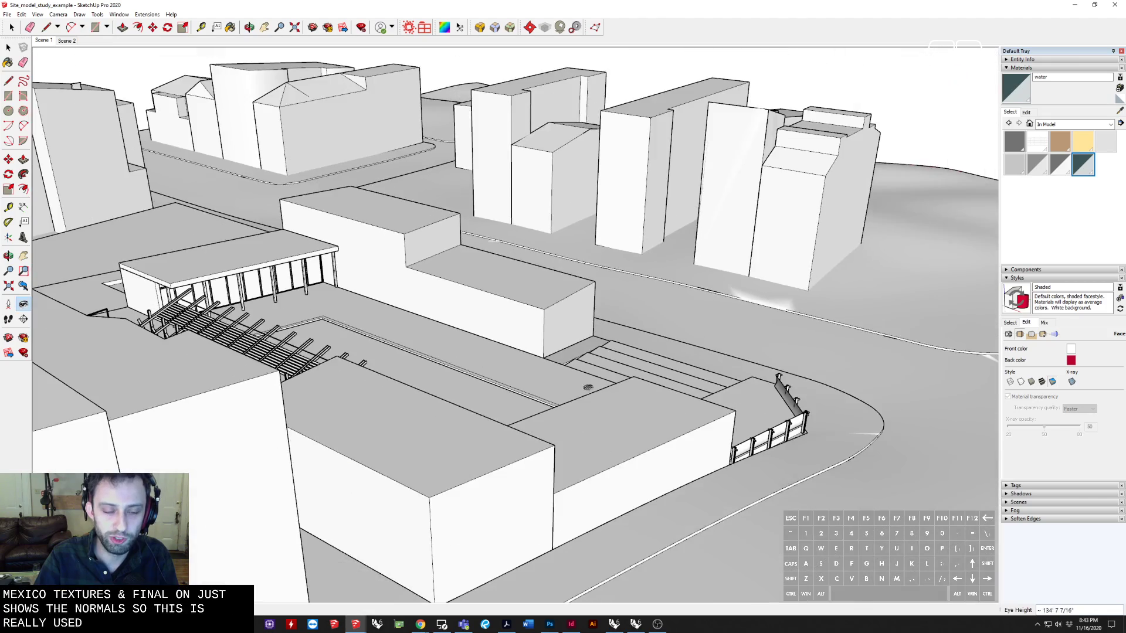
{"action": "middle_click_drag", "start_coordinate": [588, 388], "coordinate": [305, 300]}
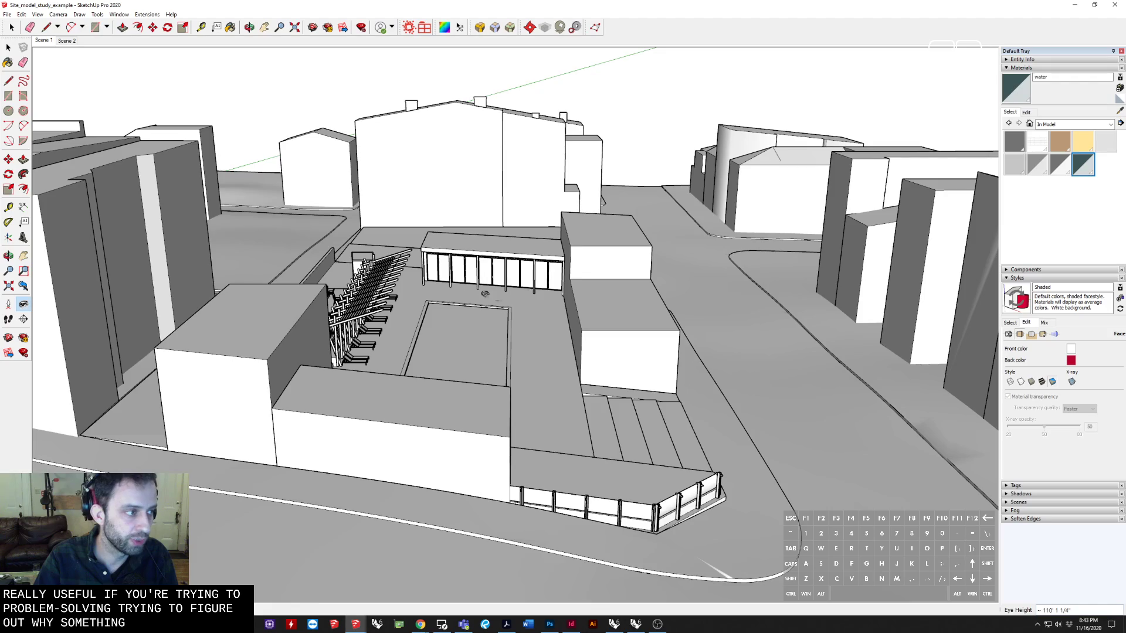
{"action": "middle_click_drag", "start_coordinate": [611, 267], "coordinate": [554, 224]}
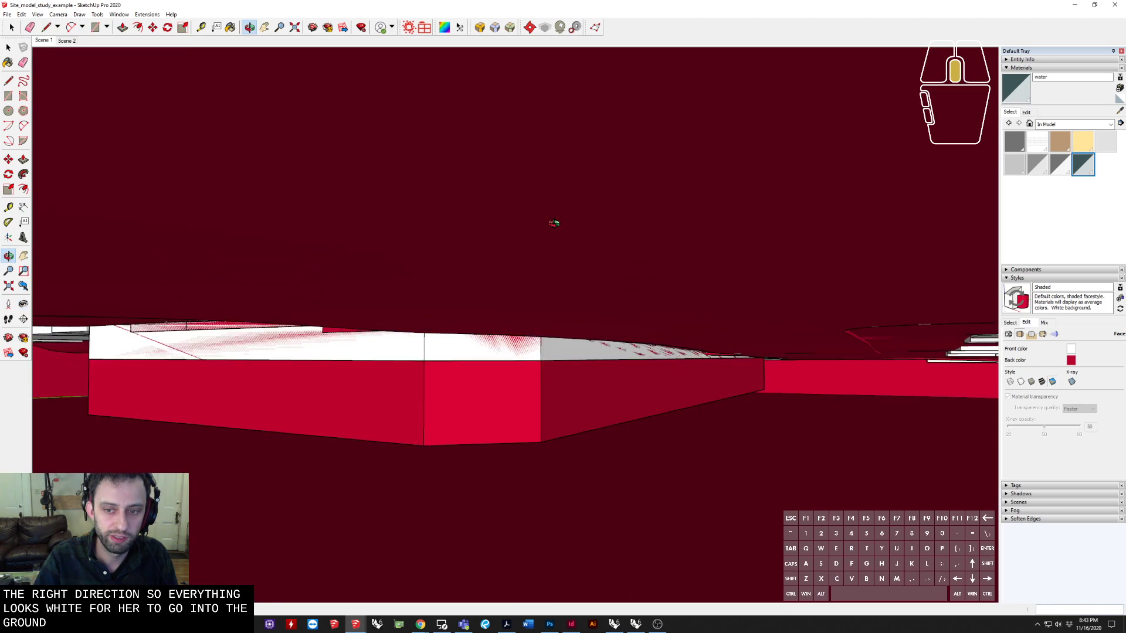
{"action": "middle_click_drag", "start_coordinate": [637, 229], "coordinate": [484, 439]}
{"action": "scroll", "coordinate": [485, 439], "scroll_direction": "up", "scroll_amount": 2}
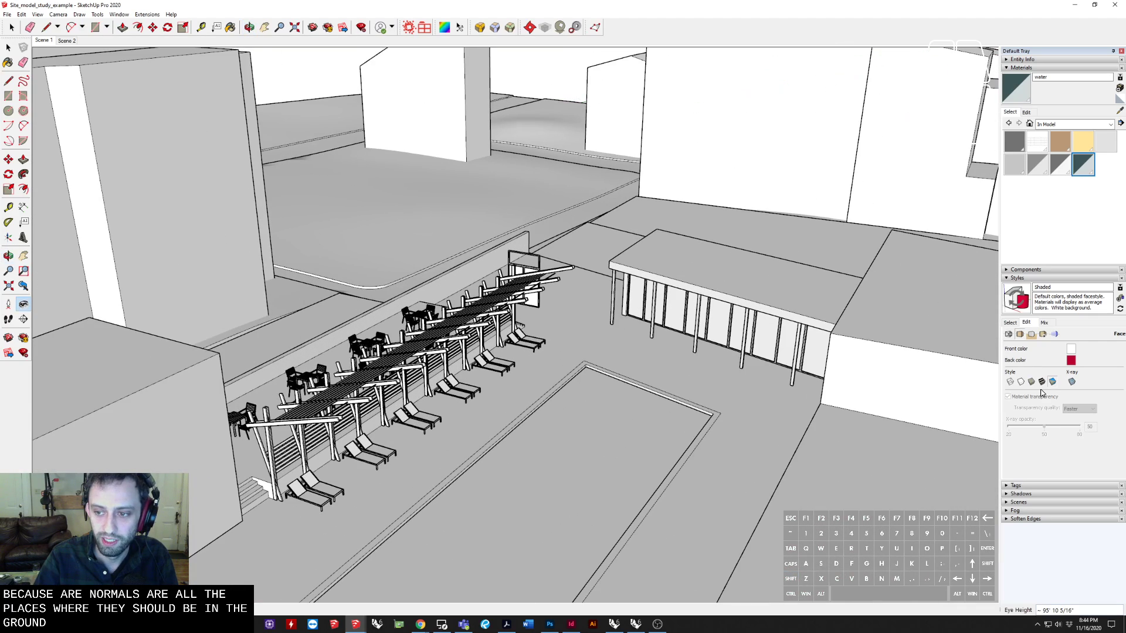
Step: Switch the faces to hidden line and turn on X-ray to examine the geometry behind the pergola and building
{"action": "left_click", "coordinate": [1020, 385]}
{"action": "middle_click_drag", "start_coordinate": [353, 561], "coordinate": [787, 340]}
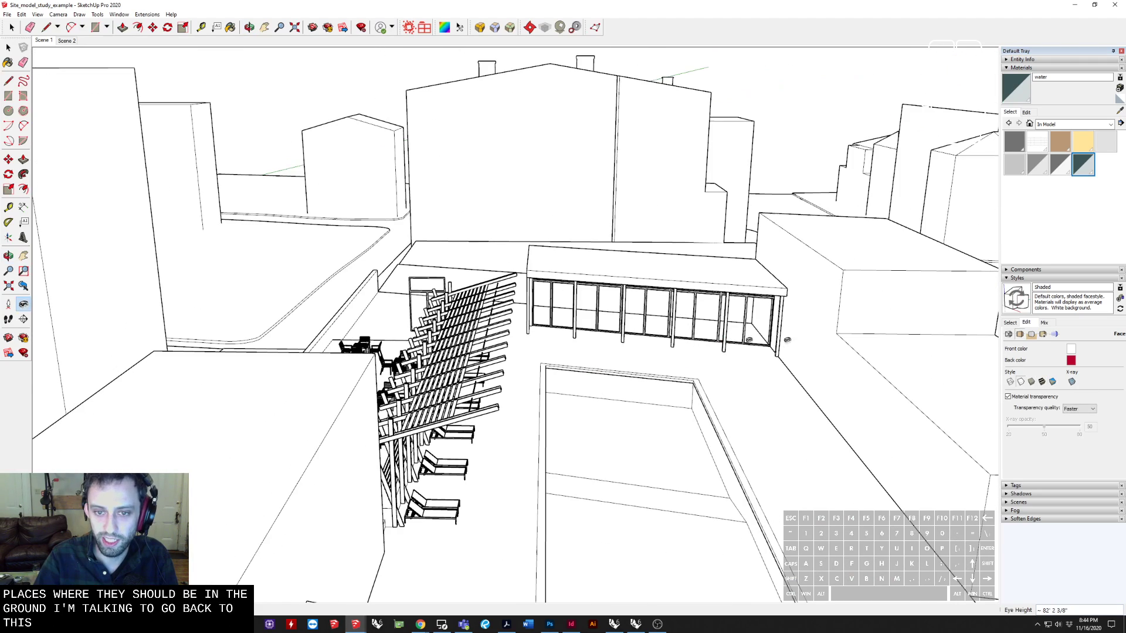
{"action": "left_click", "coordinate": [1072, 382]}
{"action": "middle_click_drag", "start_coordinate": [744, 472], "coordinate": [626, 456]}
{"action": "scroll", "coordinate": [454, 423], "scroll_direction": "up", "scroll_amount": 2}
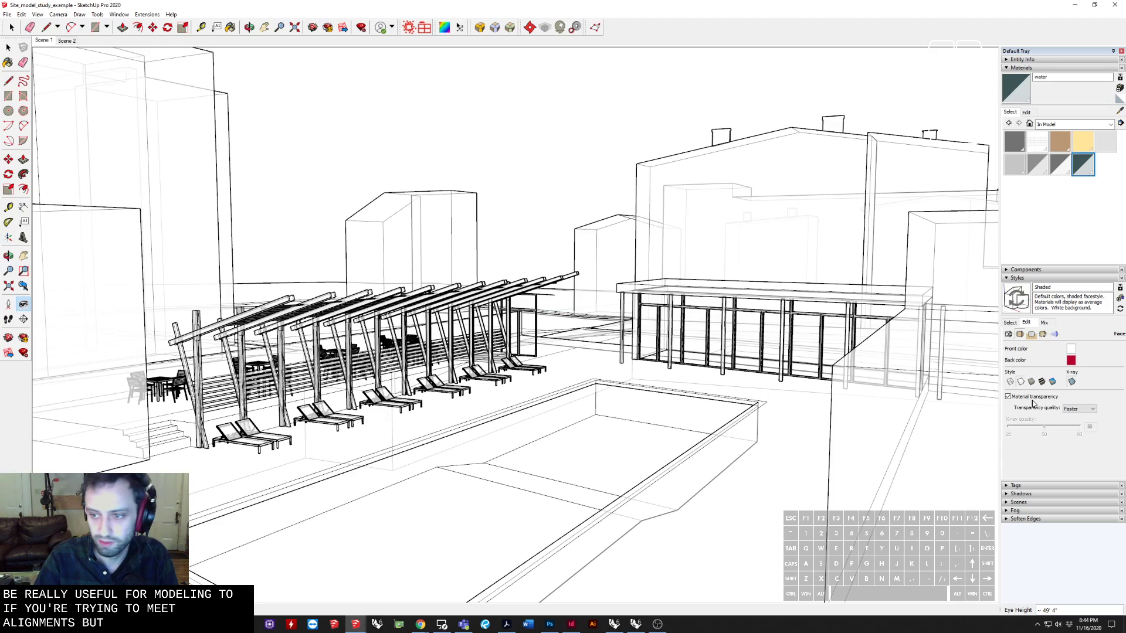
{"action": "middle_click_drag", "start_coordinate": [721, 352], "coordinate": [651, 359]}
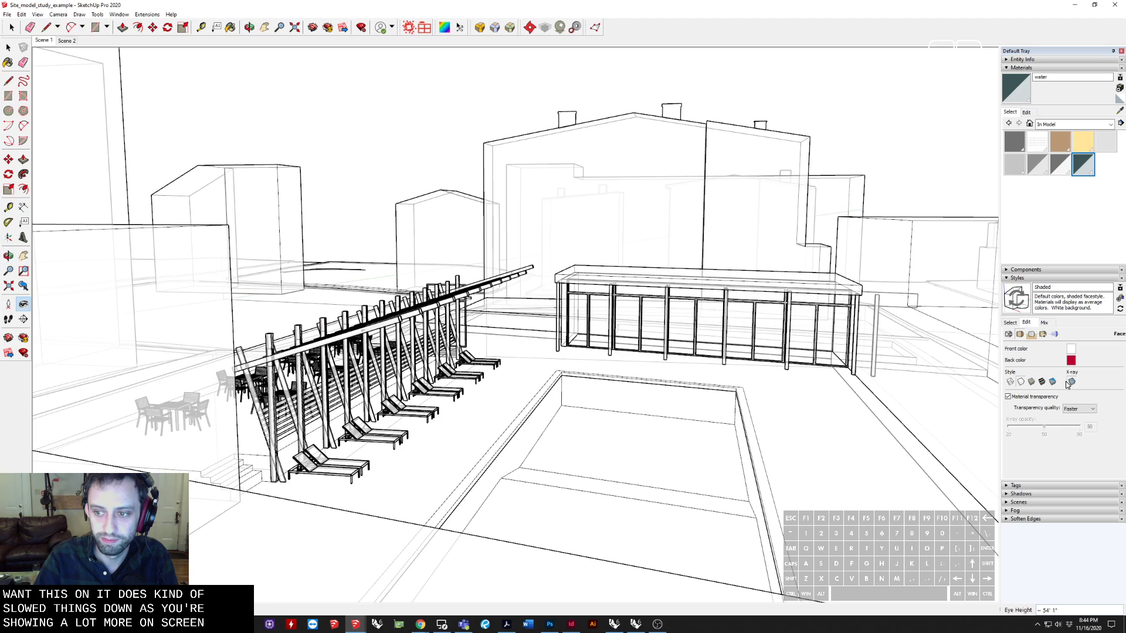
Step: Turn off X-ray and set the Shaded style's background color to red
{"action": "left_click", "coordinate": [1030, 335]}
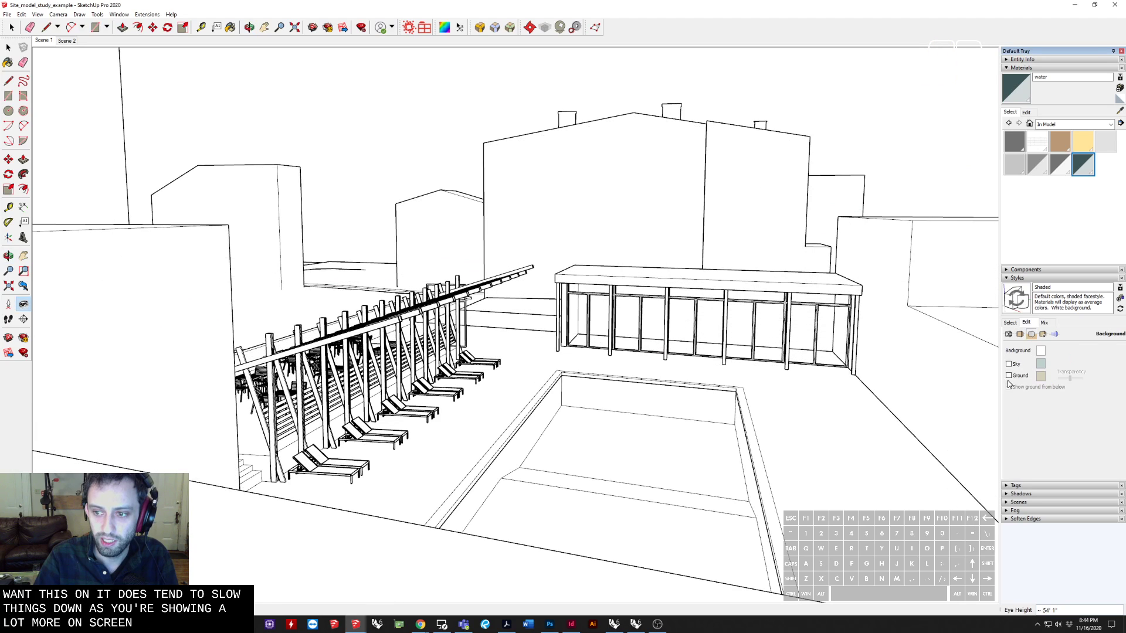
{"action": "left_click", "coordinate": [1041, 351]}
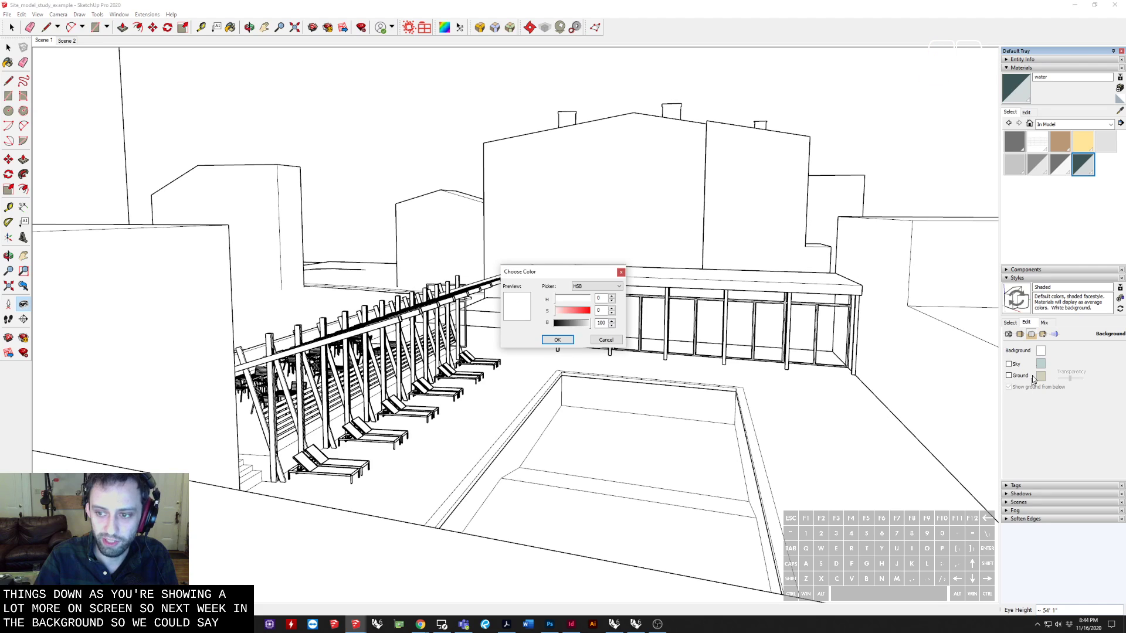
{"action": "left_click", "coordinate": [558, 339]}
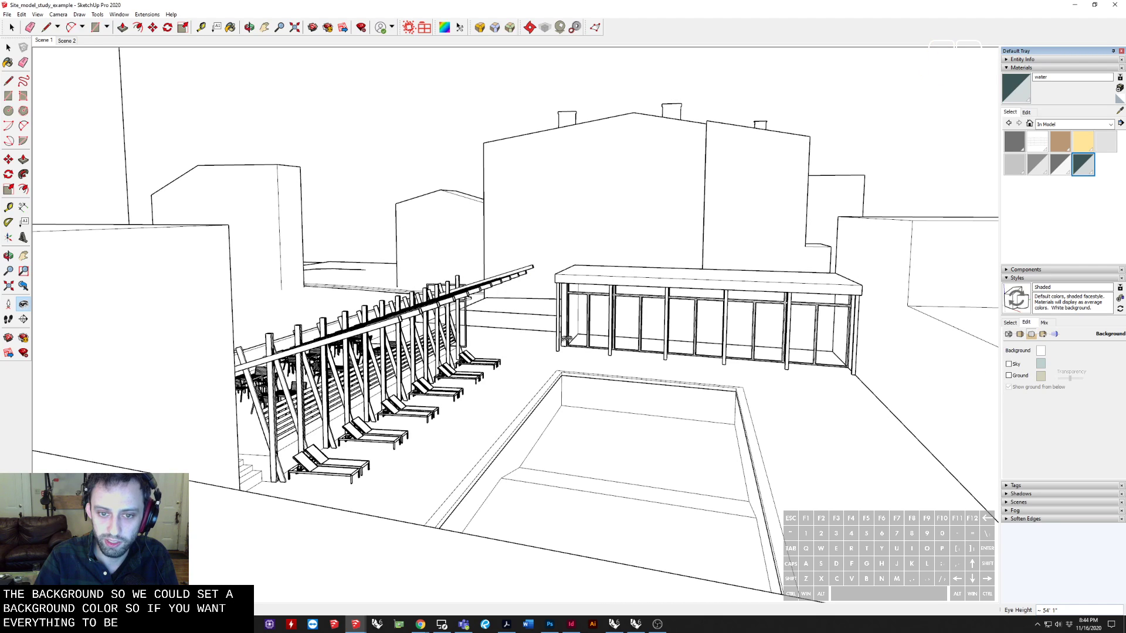
{"action": "middle_click_drag", "start_coordinate": [506, 328], "coordinate": [563, 387]}
{"action": "middle_click_drag", "start_coordinate": [657, 399], "coordinate": [586, 346]}
Step: Switch the style's faces to shaded and look across the pool toward the glazed building
{"action": "left_click", "coordinate": [1019, 333]}
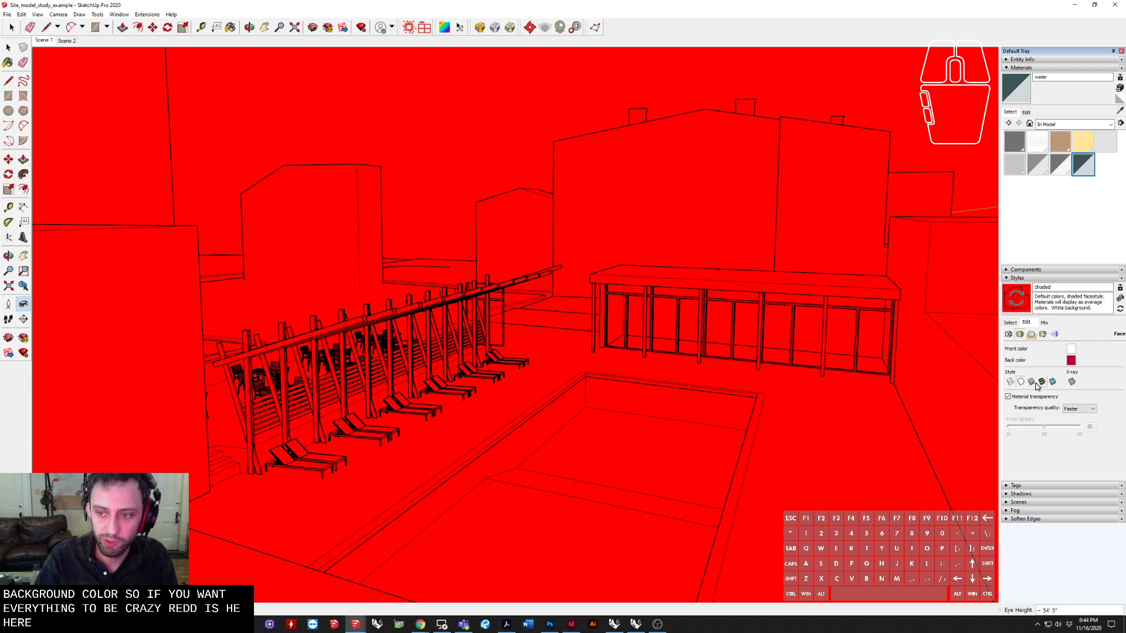
{"action": "middle_click_drag", "start_coordinate": [627, 375], "coordinate": [517, 403]}
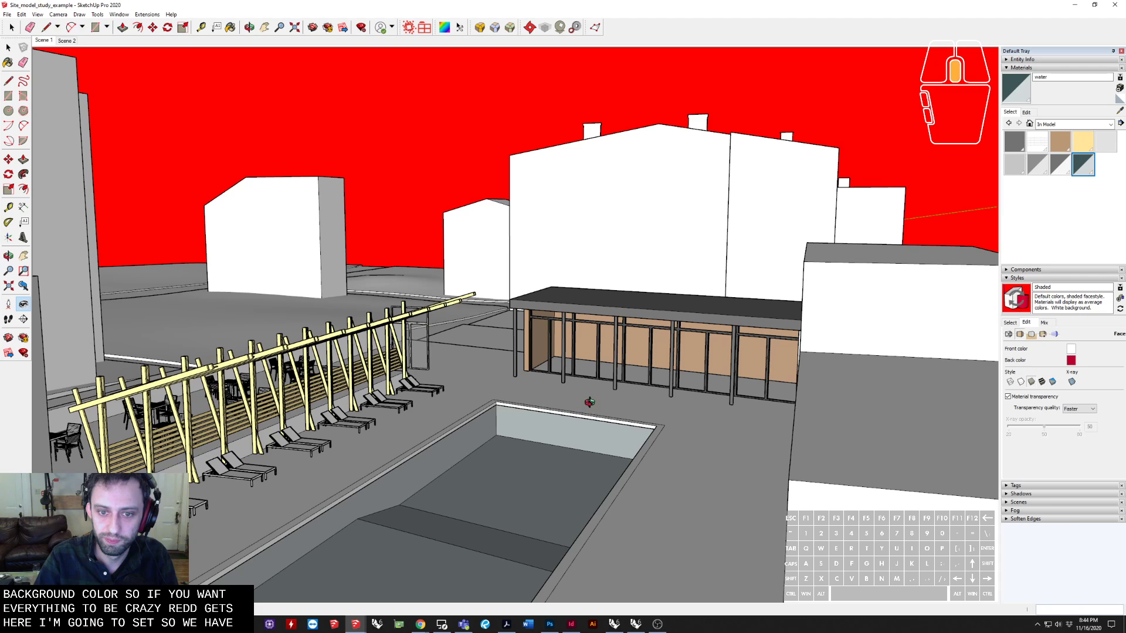
{"action": "middle_click_drag", "start_coordinate": [589, 402], "coordinate": [601, 322]}
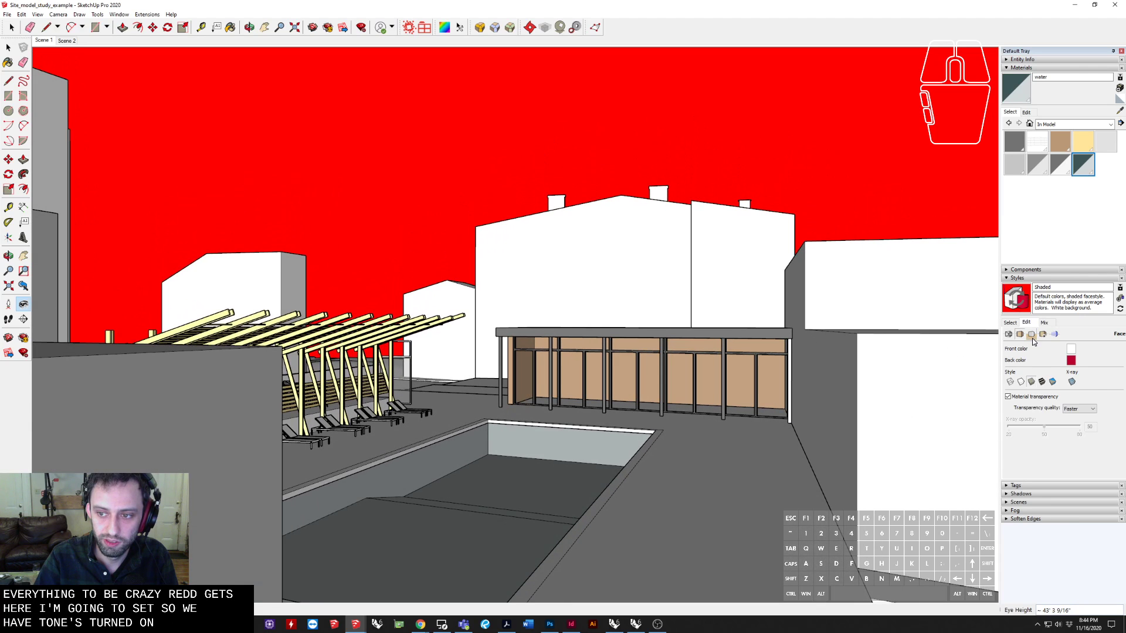
Step: Turn on the sky and ground in the style's background and check the horizon behind the pergola
{"action": "left_click", "coordinate": [1031, 336]}
{"action": "left_click", "coordinate": [1009, 365]}
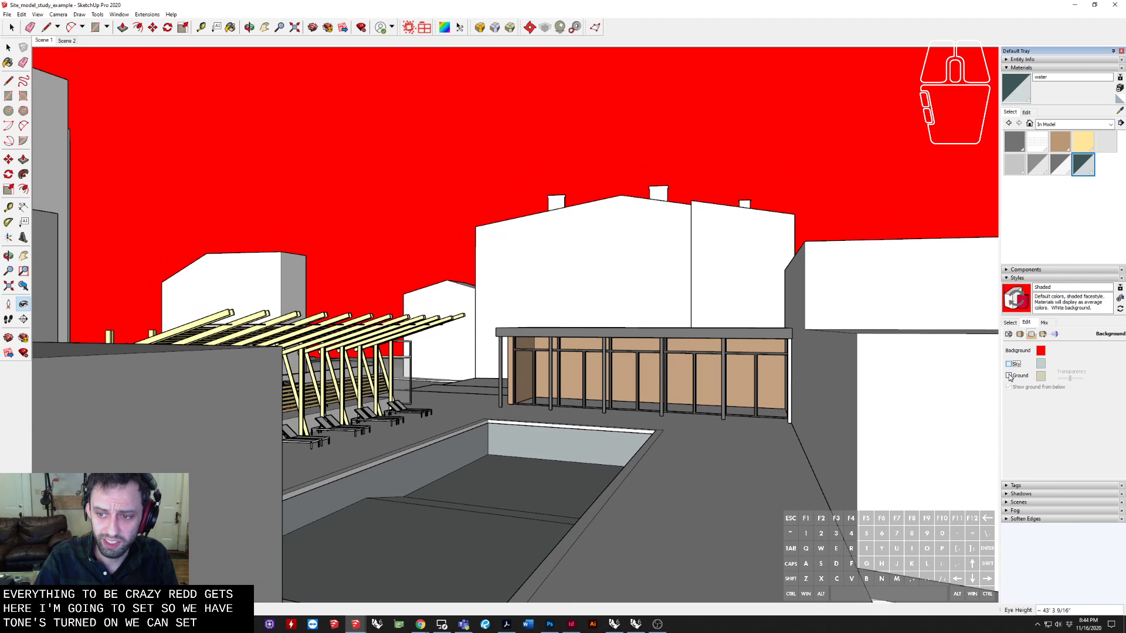
{"action": "left_click", "coordinate": [1009, 365]}
{"action": "left_click", "coordinate": [1020, 375]}
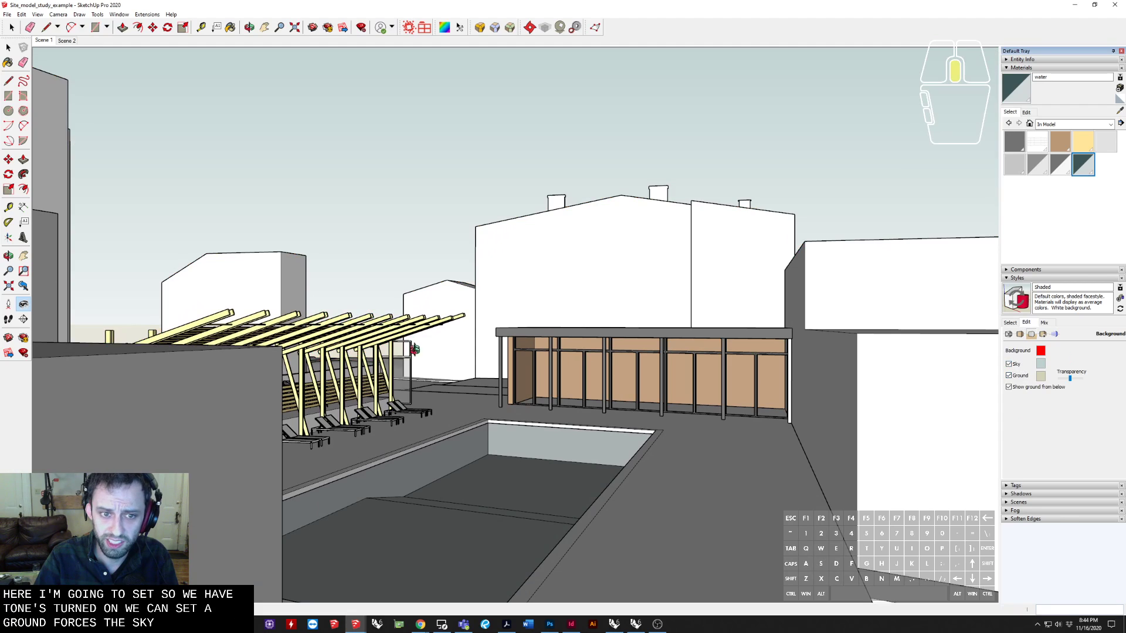
{"action": "middle_click_drag", "start_coordinate": [414, 349], "coordinate": [442, 384]}
{"action": "left_click_drag", "start_coordinate": [165, 186], "coordinate": [90, 164]}
{"action": "middle_click_drag", "start_coordinate": [478, 296], "coordinate": [464, 327]}
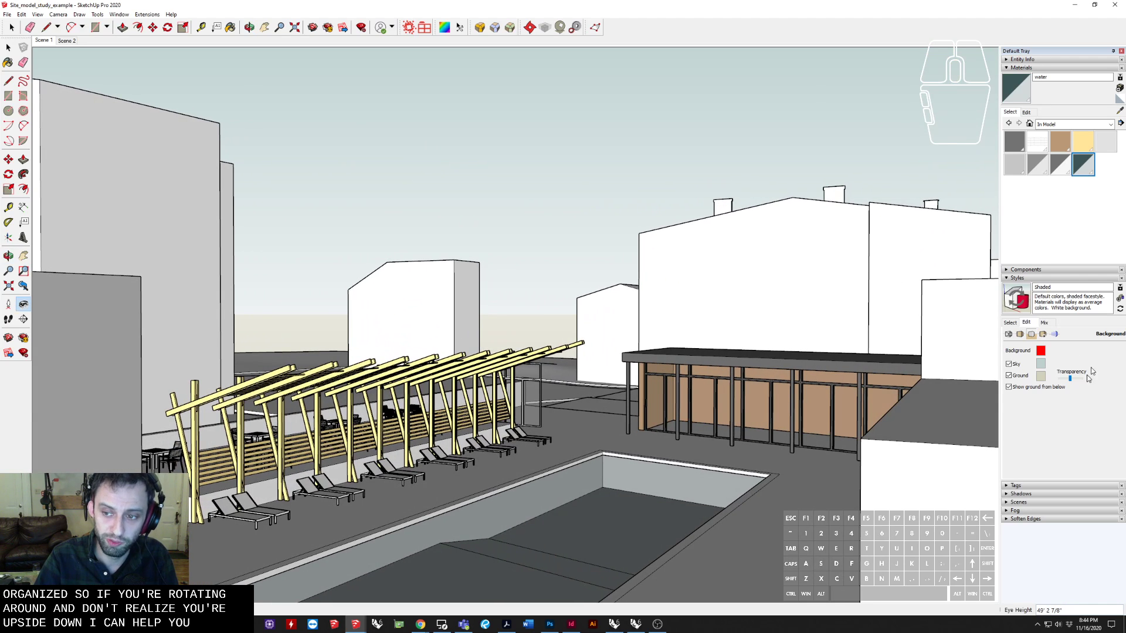
Step: Bring up the style's modeling settings and place a section plane aligned with the long wall beside the pool
{"action": "left_click", "coordinate": [1043, 334]}
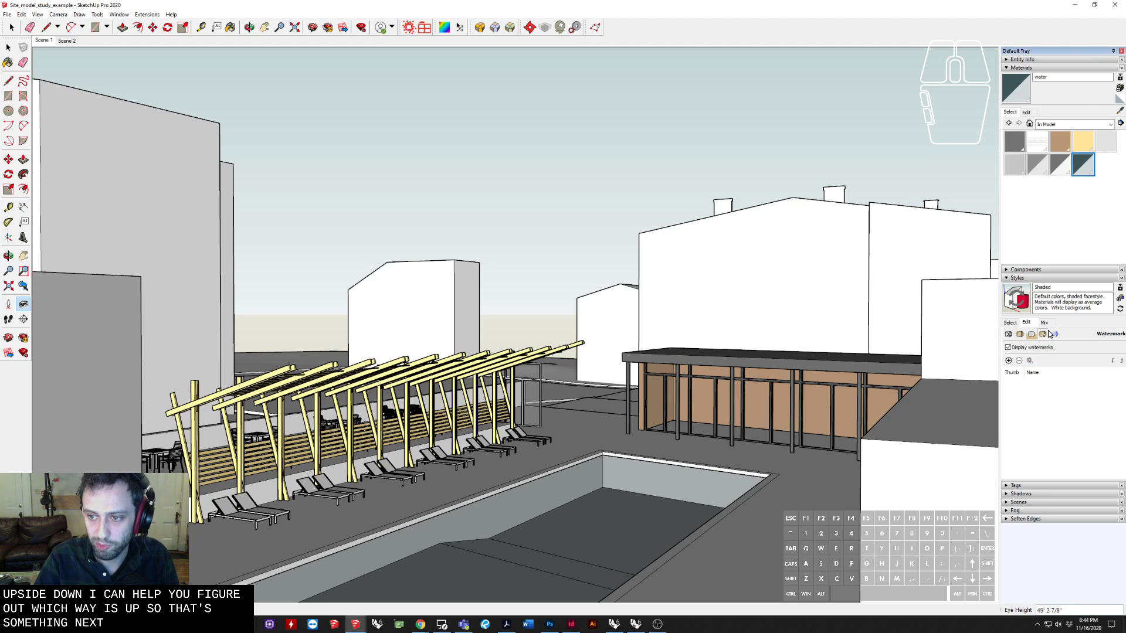
{"action": "left_click", "coordinate": [1056, 335]}
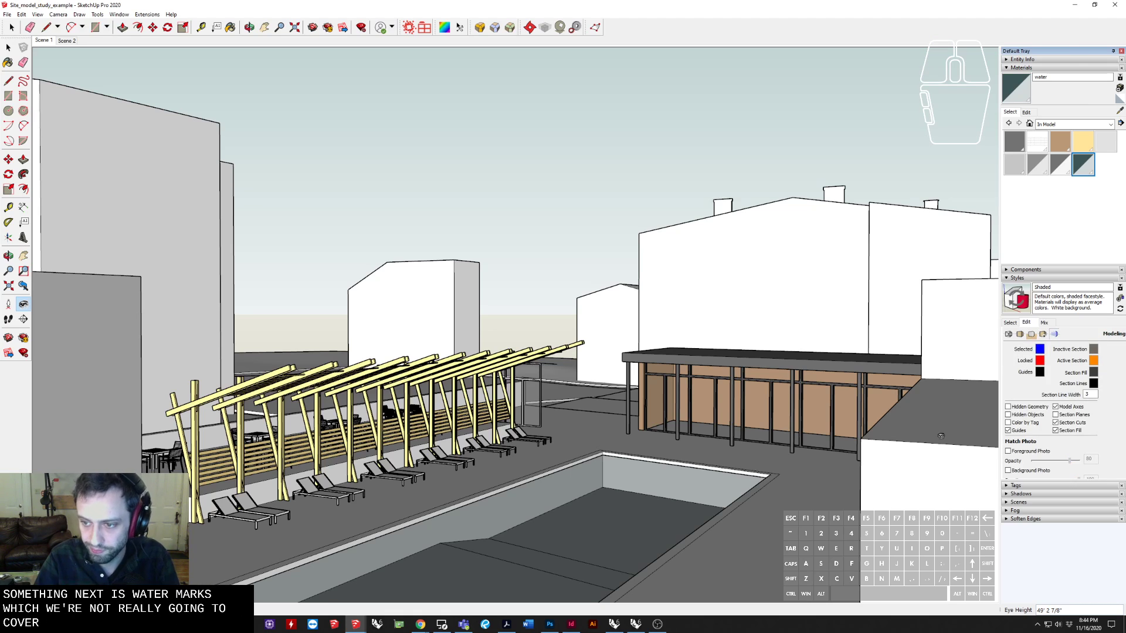
{"action": "middle_click_drag", "start_coordinate": [545, 408], "coordinate": [500, 400]}
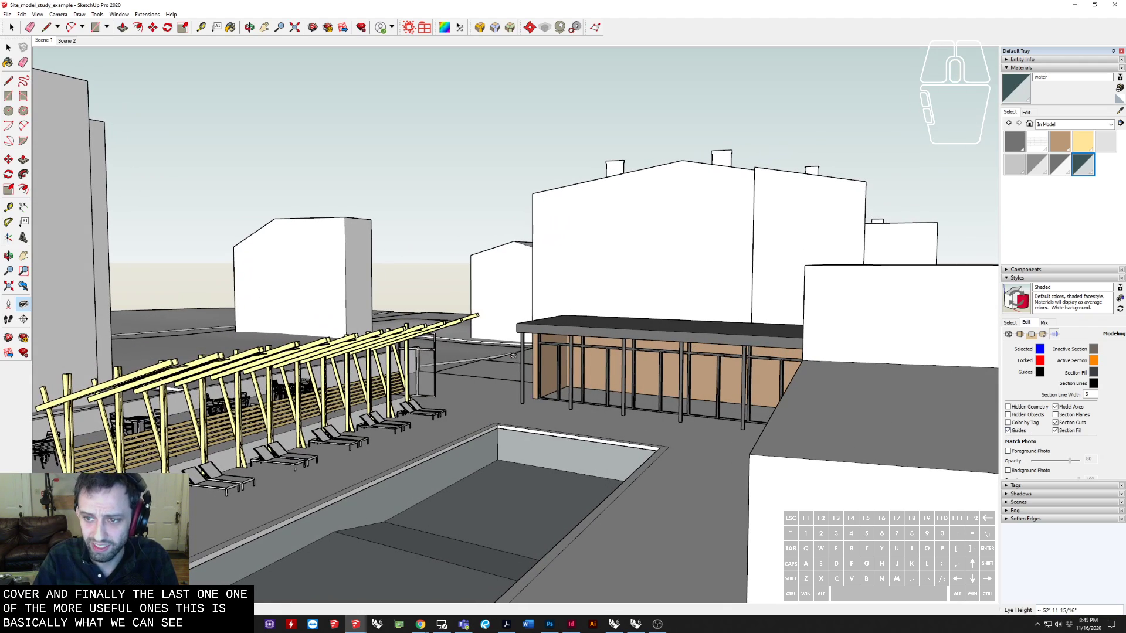
{"action": "middle_click_drag", "start_coordinate": [513, 355], "coordinate": [564, 321]}
{"action": "key", "text": "y"}
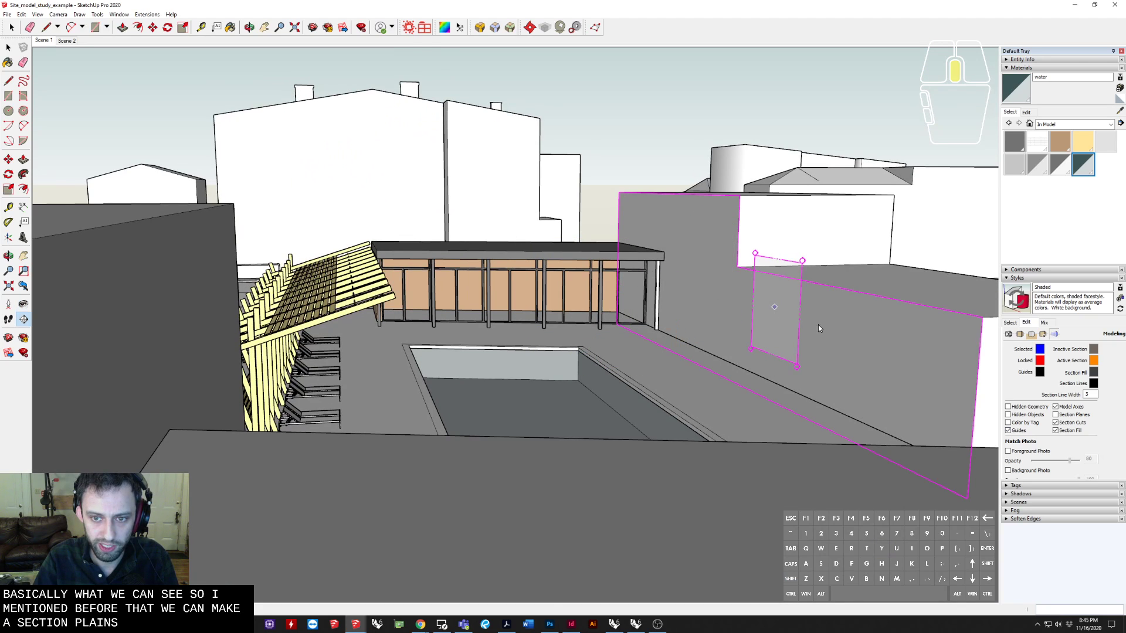
{"action": "left_click", "coordinate": [818, 324]}
{"action": "left_click", "coordinate": [624, 337]}
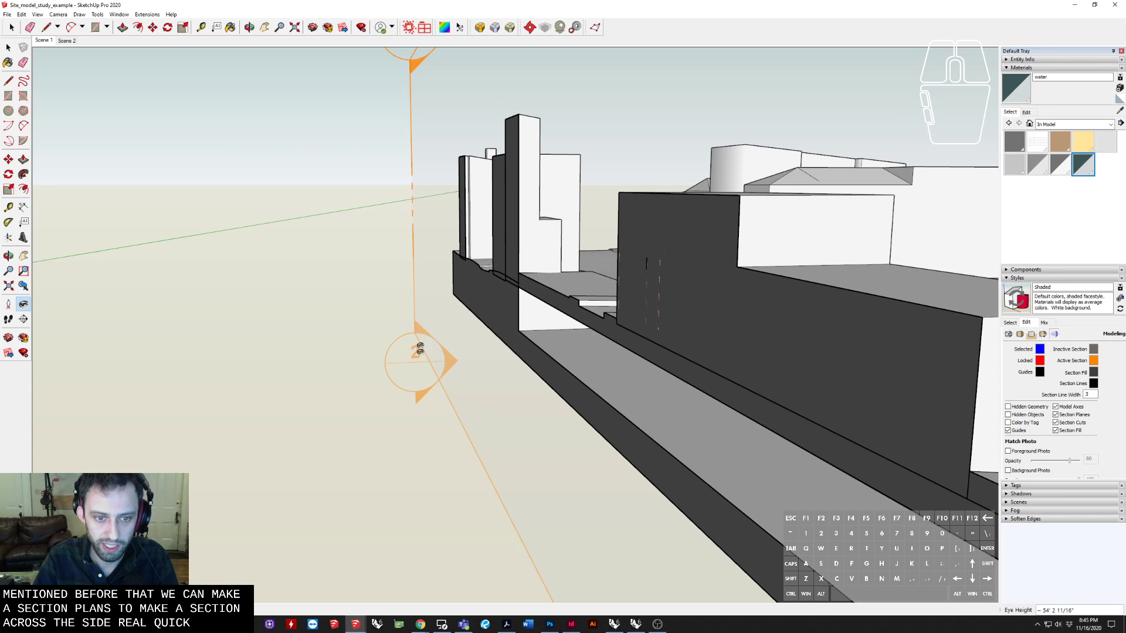
Step: Move the section plane about 16' 6" so that it cuts through the glazed building
{"action": "key", "text": "space"}
{"action": "left_click", "coordinate": [415, 292]}
{"action": "key", "text": "m"}
{"action": "left_click", "coordinate": [415, 289]}
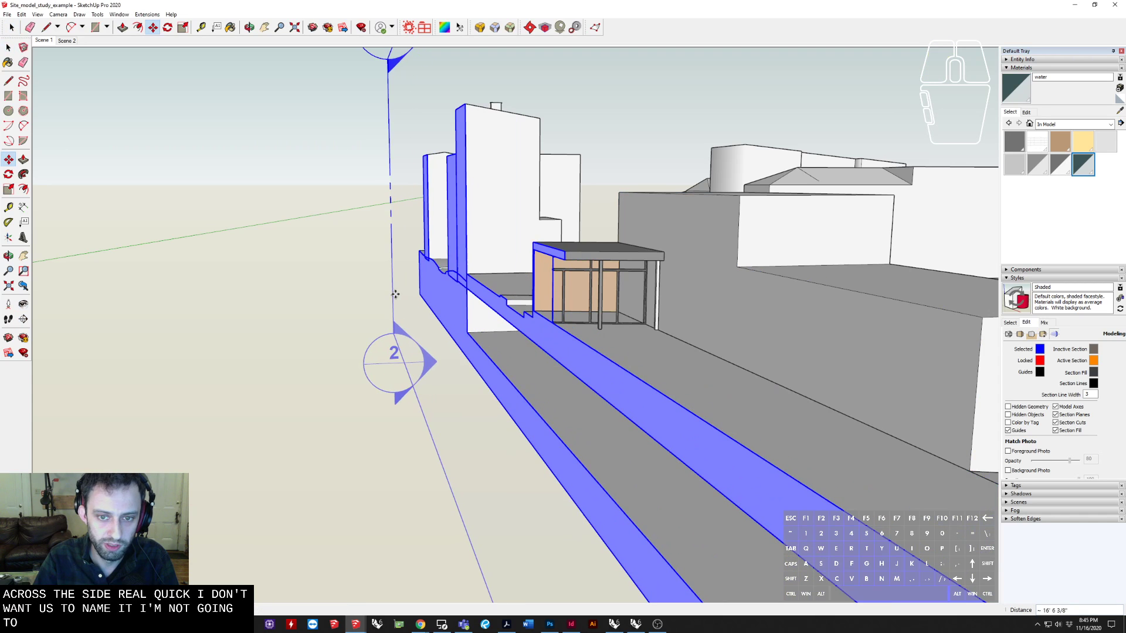
{"action": "left_click", "coordinate": [395, 294]}
{"action": "key", "text": "space"}
Step: Hide the section planes in the style so only the cut through the building and ground is displayed
{"action": "middle_click_drag", "start_coordinate": [395, 294], "coordinate": [595, 352]}
{"action": "key", "text": "v"}
{"action": "left_click_drag", "start_coordinate": [595, 352], "coordinate": [867, 332]}
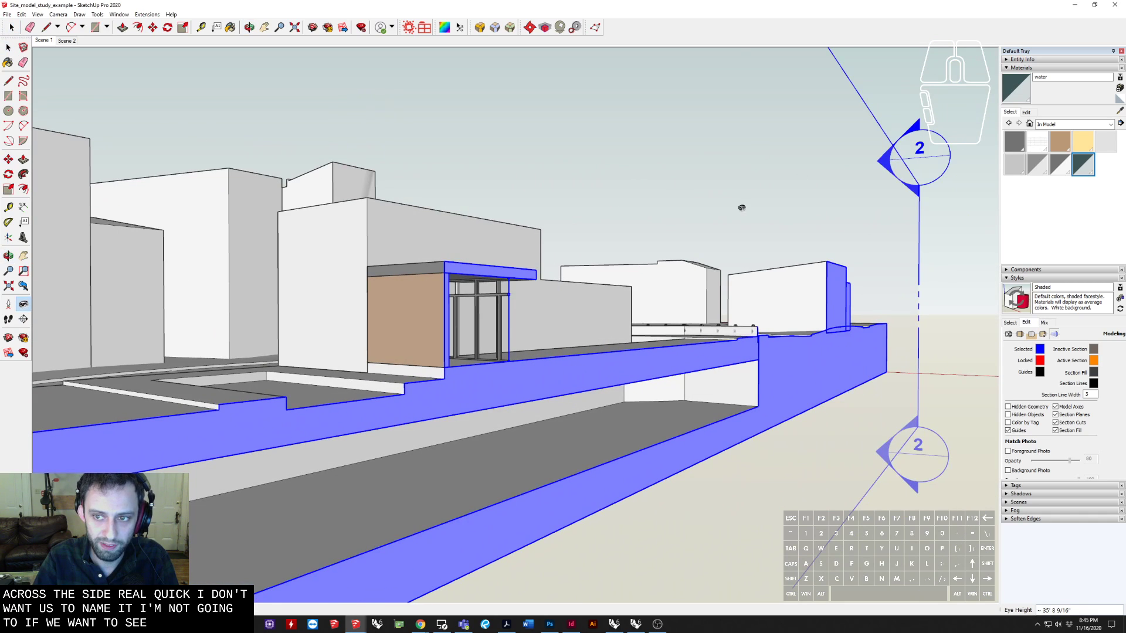
{"action": "left_click", "coordinate": [1066, 415]}
{"action": "key", "text": "space"}
{"action": "middle_click_drag", "start_coordinate": [485, 349], "coordinate": [736, 213]}
{"action": "left_click", "coordinate": [1062, 415]}
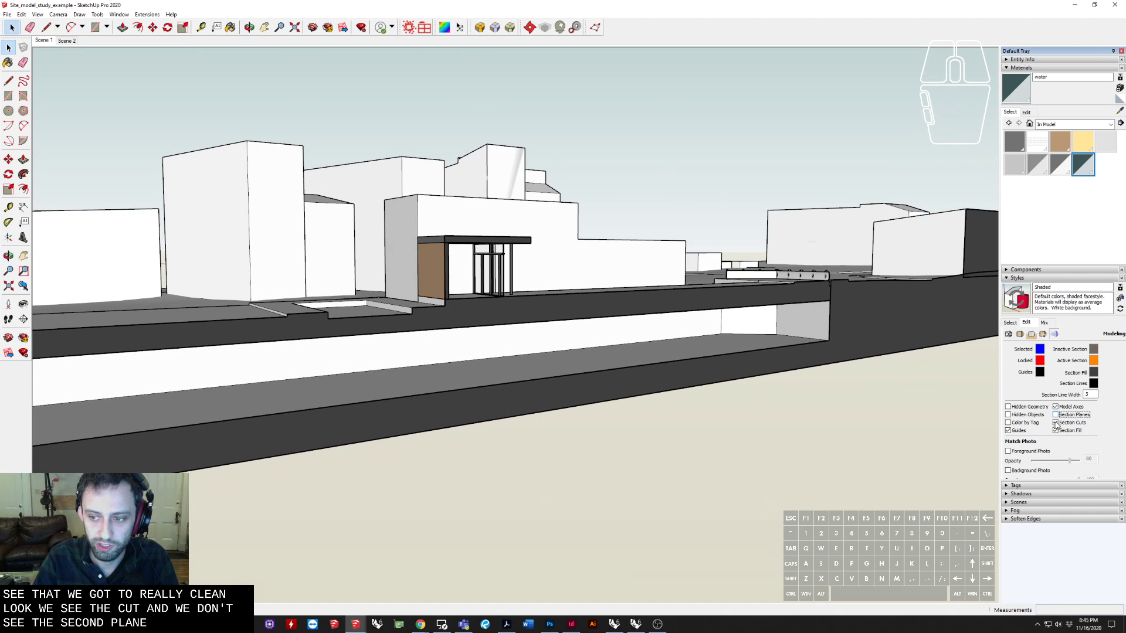
Step: Show the section planes again and toggle section cuts off and back on to compare the whole model with the cut
{"action": "left_click", "coordinate": [1059, 424]}
{"action": "middle_click_drag", "start_coordinate": [583, 299], "coordinate": [550, 350]}
{"action": "key", "text": "l"}
{"action": "left_click_drag", "start_coordinate": [550, 349], "coordinate": [649, 160]}
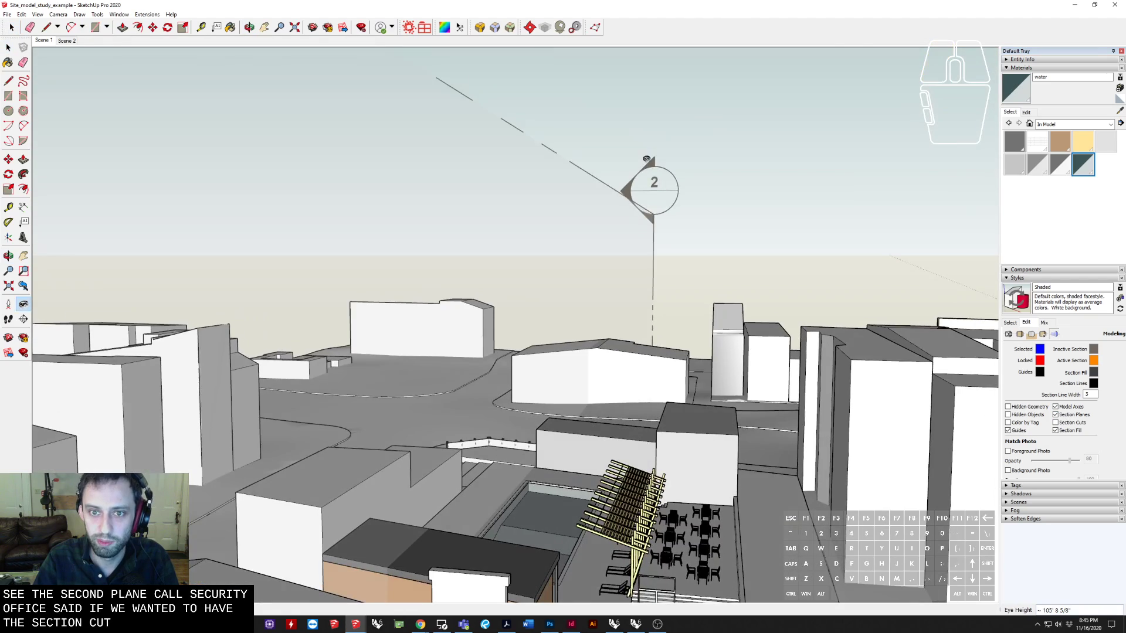
{"action": "left_click", "coordinate": [1056, 423]}
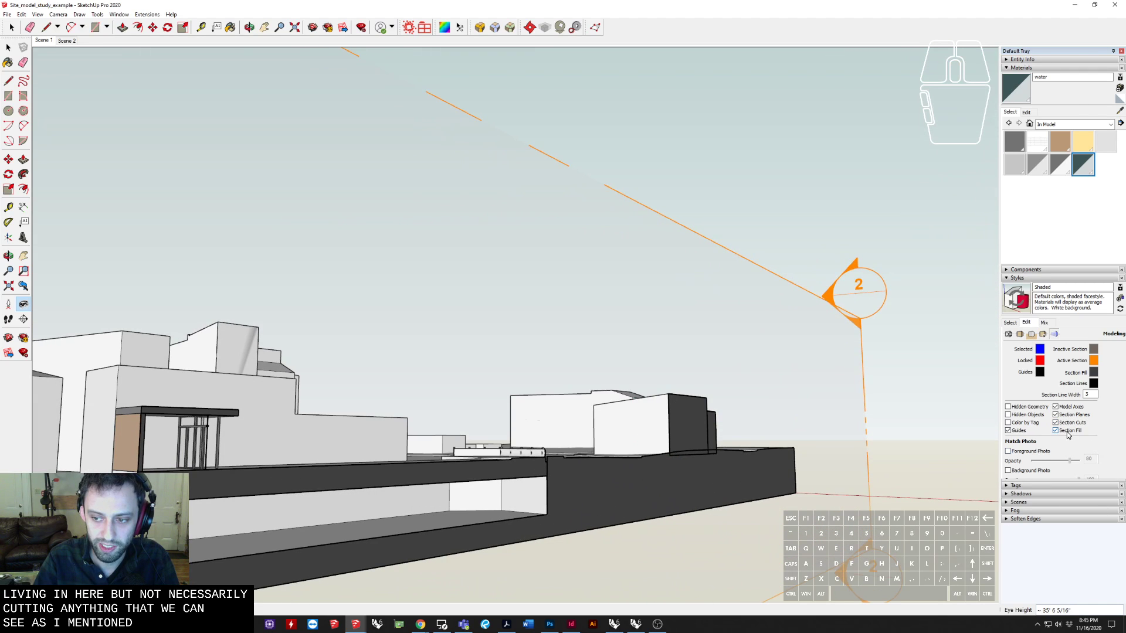
Step: Toggle section fill off and back on, and examine the cut faces of the ground, basement and glazed building
{"action": "middle_click_drag", "start_coordinate": [615, 472], "coordinate": [737, 428], "text": "shift"}
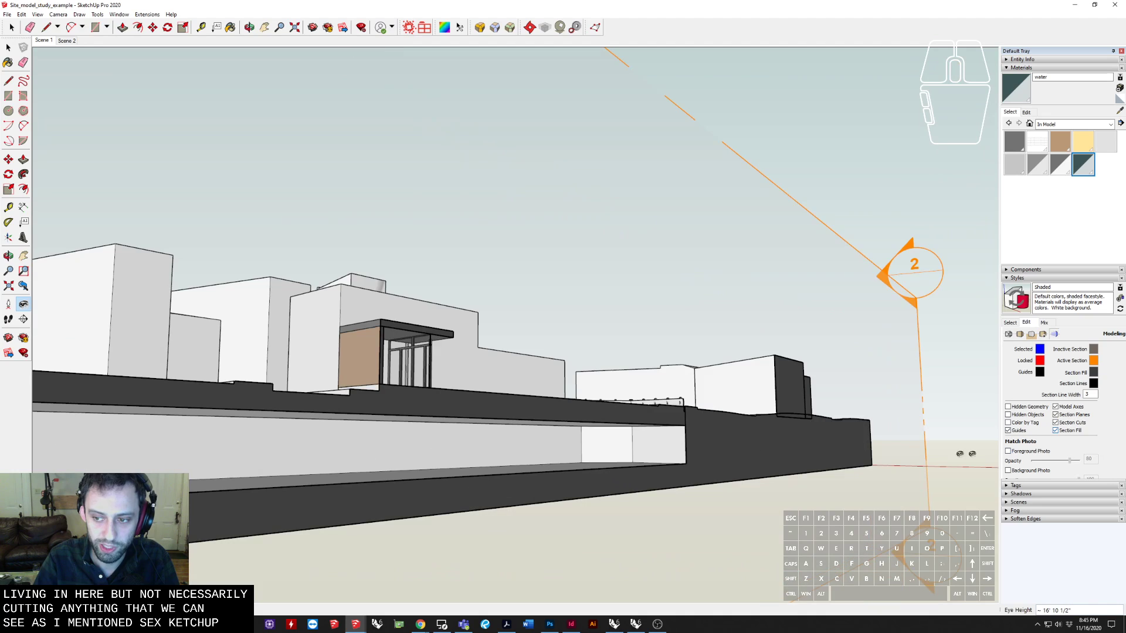
{"action": "left_click", "coordinate": [1055, 431]}
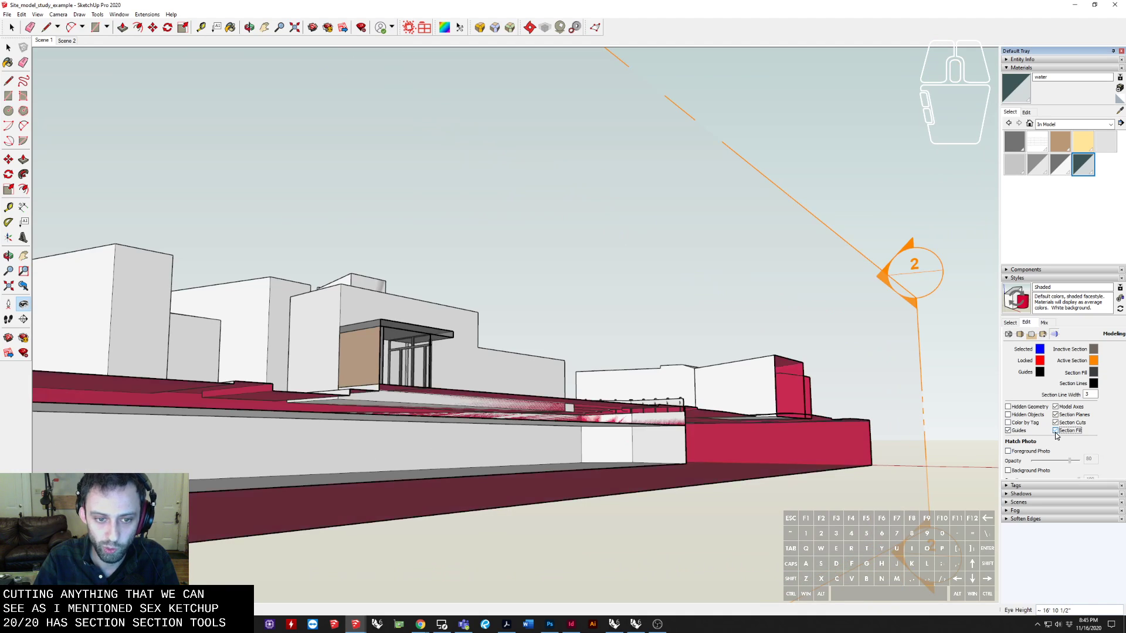
{"action": "left_click", "coordinate": [1055, 431]}
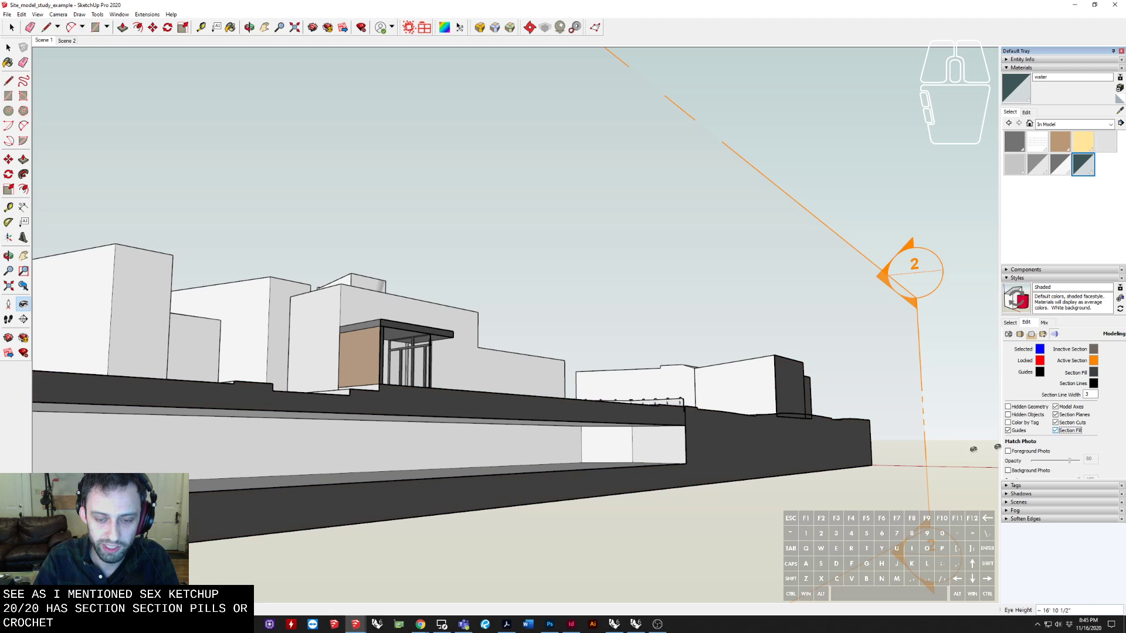
{"action": "scroll", "coordinate": [639, 410], "scroll_direction": "up", "scroll_amount": 3}
{"action": "middle_click_drag", "start_coordinate": [639, 410], "coordinate": [558, 465]}
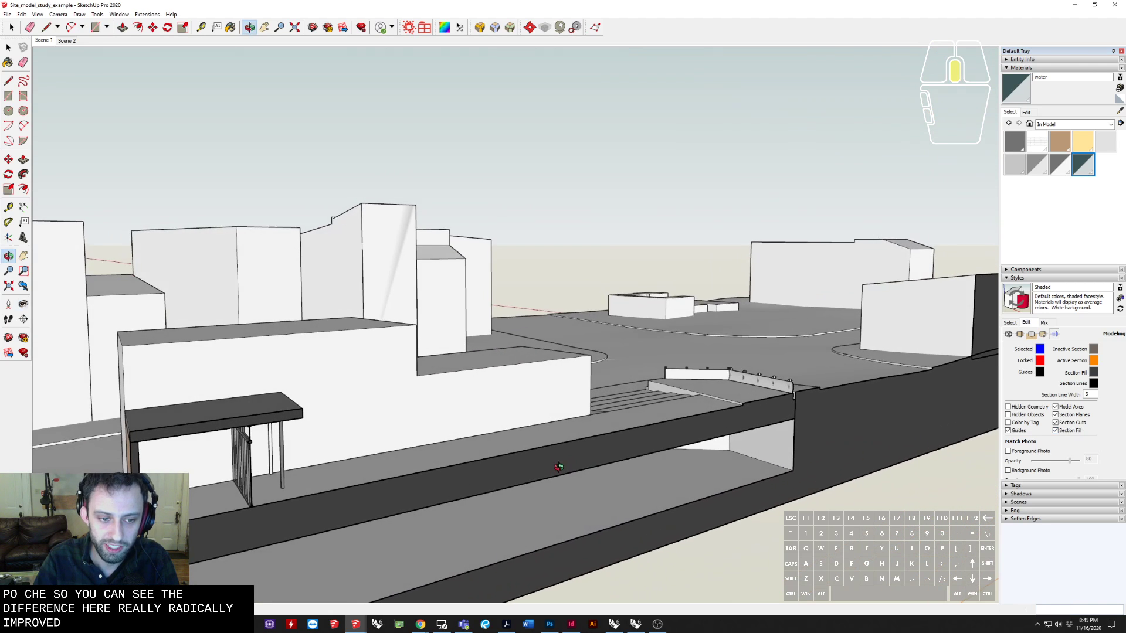
{"action": "middle_click_drag", "start_coordinate": [848, 402], "coordinate": [592, 435], "text": "shift"}
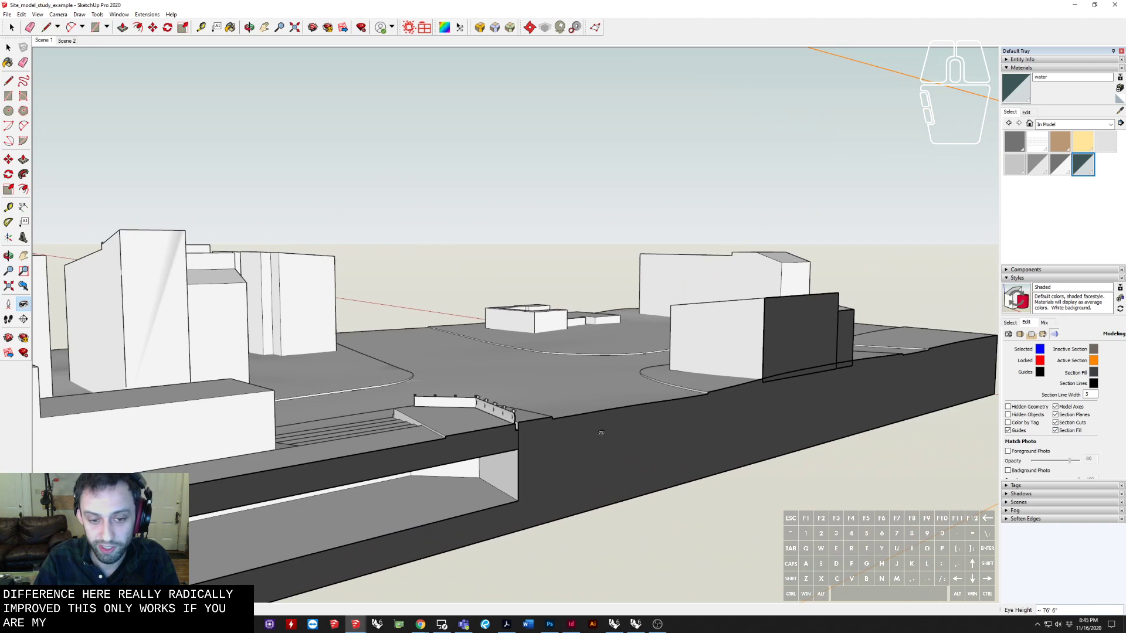
{"action": "middle_click_drag", "start_coordinate": [305, 470], "coordinate": [658, 410], "text": "shift"}
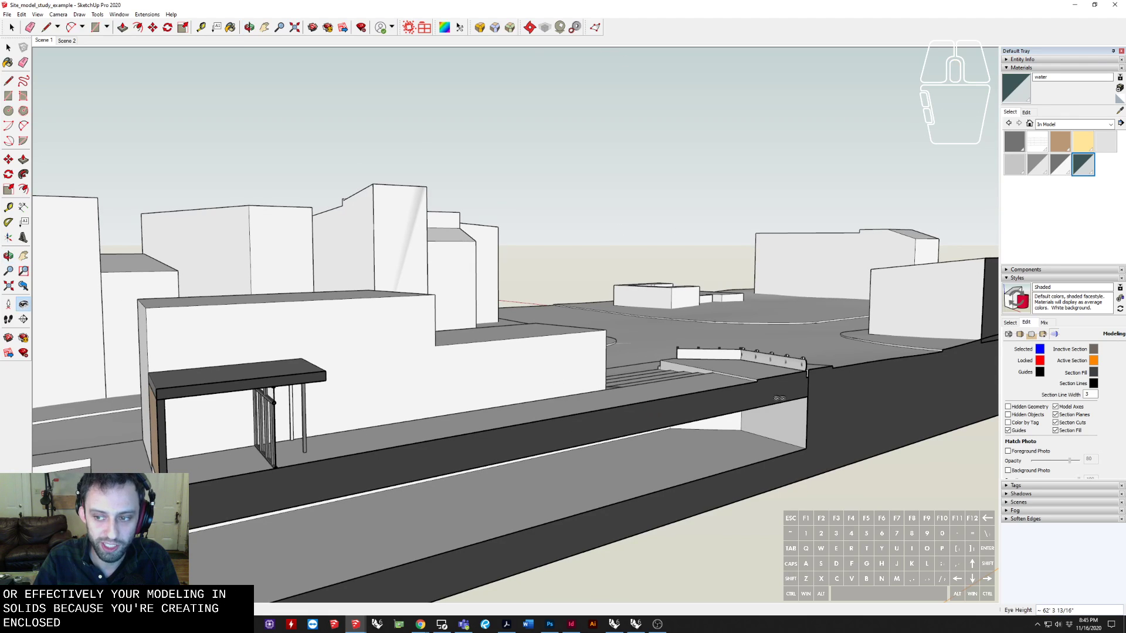
{"action": "middle_click_drag", "start_coordinate": [889, 399], "coordinate": [613, 415]}
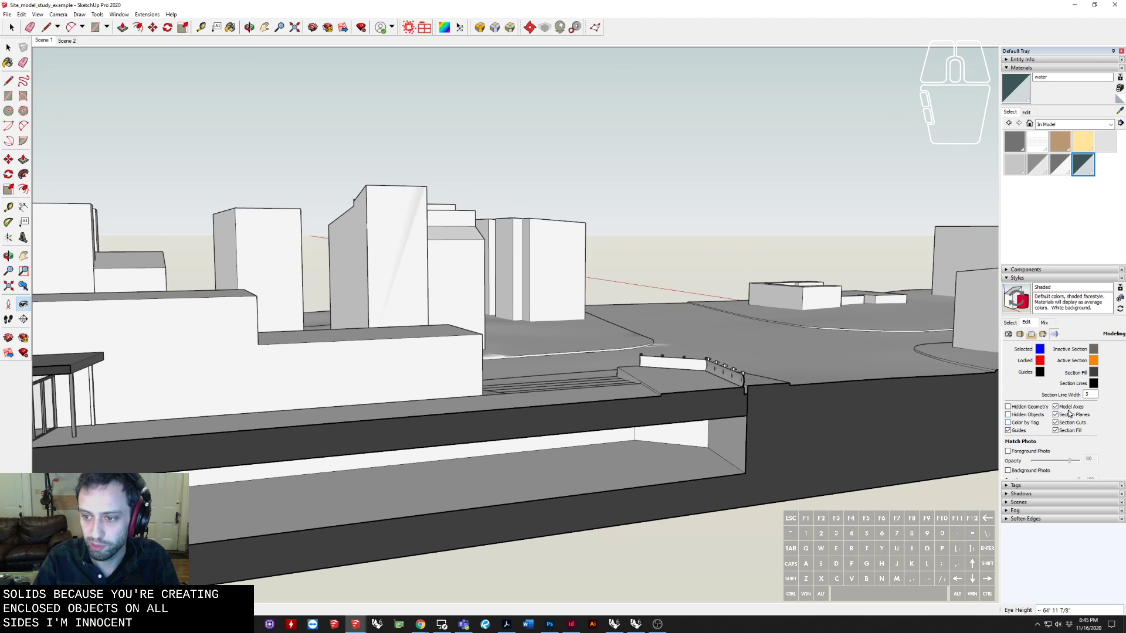
{"action": "middle_click_drag", "start_coordinate": [595, 434], "coordinate": [420, 396]}
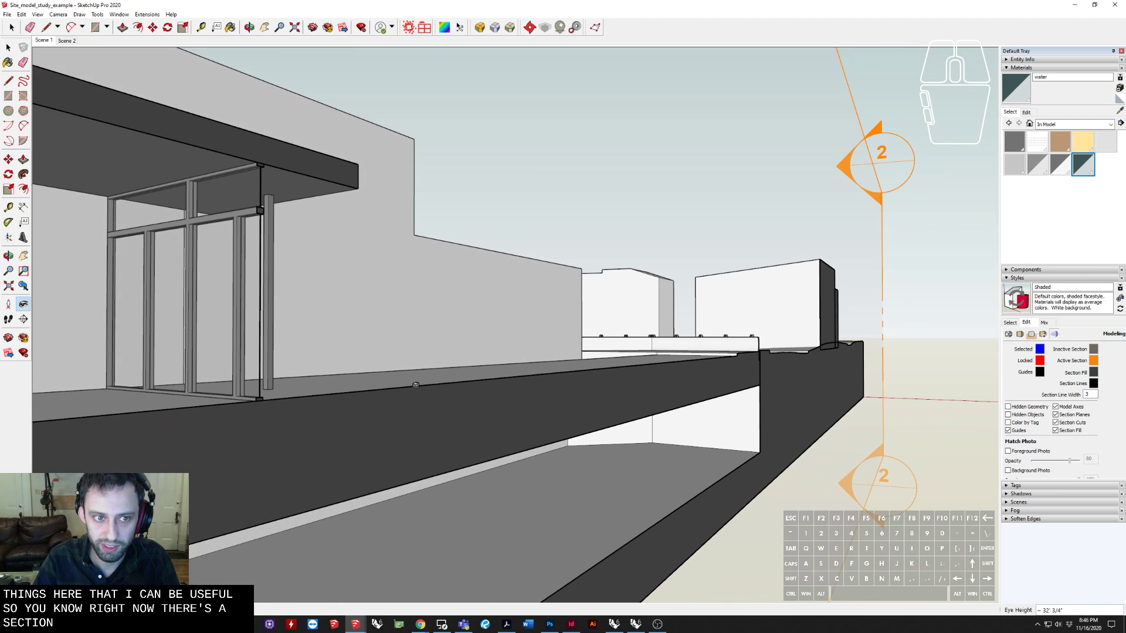
Step: Set the style's section fill color to bright orange
{"action": "left_click", "coordinate": [1089, 395]}
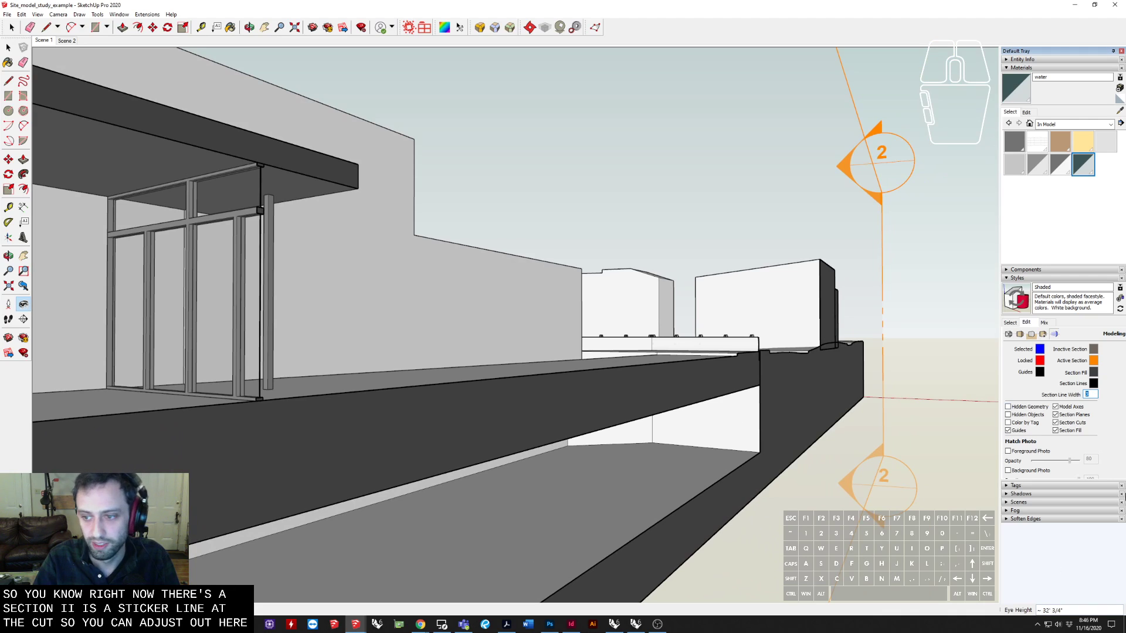
{"action": "left_click", "coordinate": [1093, 374]}
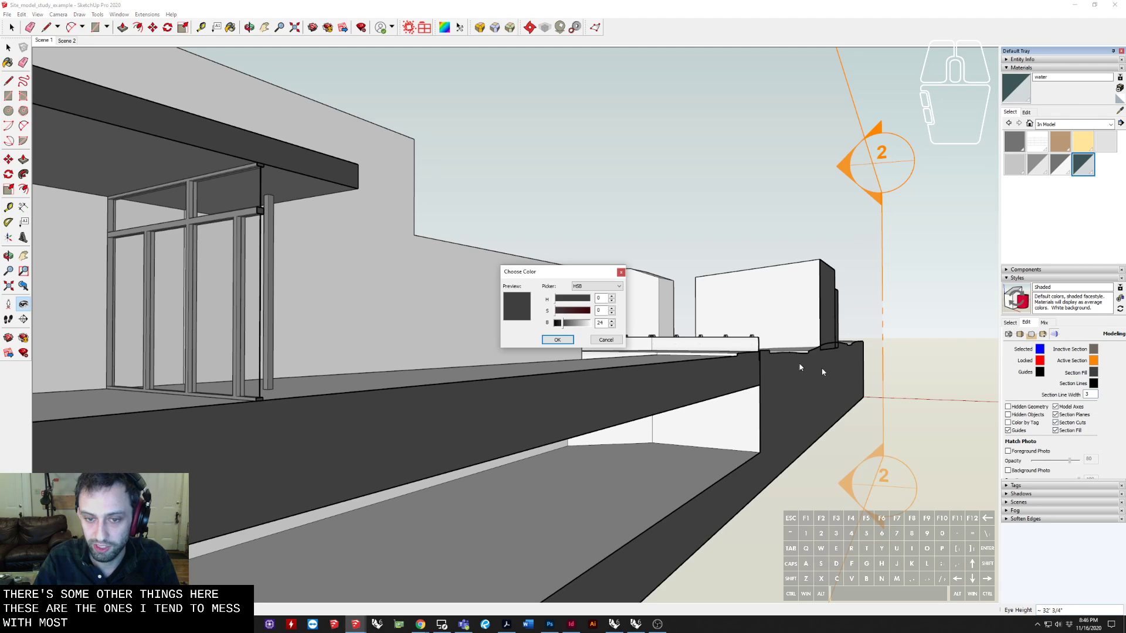
{"action": "mouse_move", "coordinate": [578, 311]}
{"action": "left_mouse_down"}
{"action": "mouse_move", "coordinate": [590, 323]}
{"action": "mouse_move", "coordinate": [559, 300]}
{"action": "left_mouse_up"}
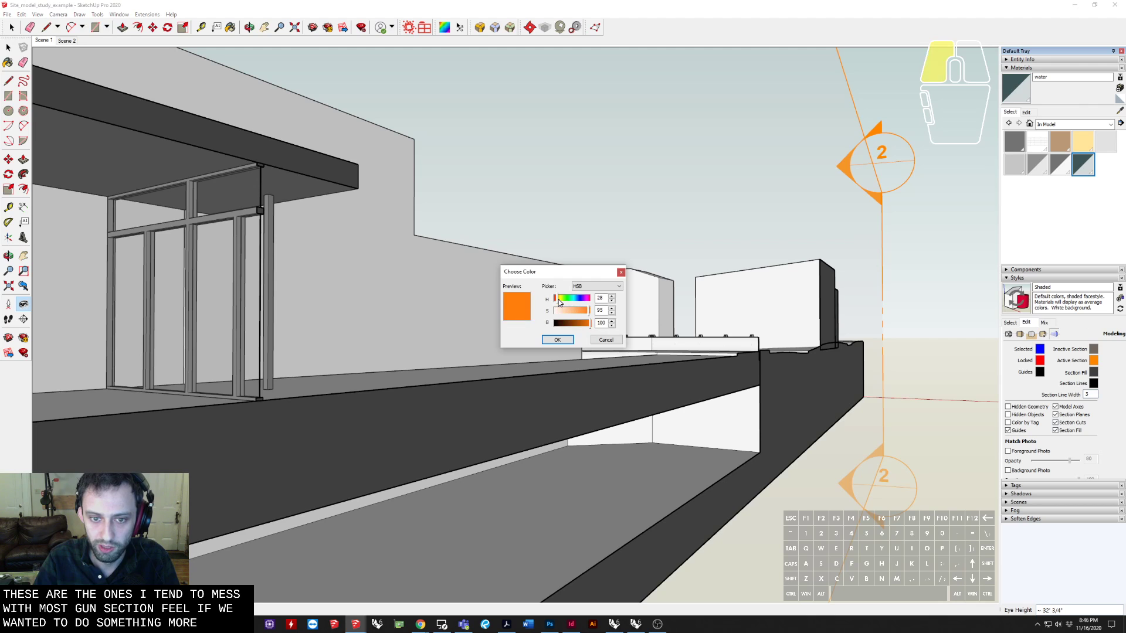
{"action": "left_click", "coordinate": [557, 339]}
Step: Frame the cut through the glazed building and add it as a scene, updating the selected style with the changes
{"action": "middle_click_drag", "start_coordinate": [559, 340], "coordinate": [500, 354]}
{"action": "scroll", "coordinate": [698, 346], "scroll_direction": "up", "scroll_amount": 4}
{"action": "scroll", "coordinate": [501, 354], "scroll_direction": "up", "scroll_amount": 6}
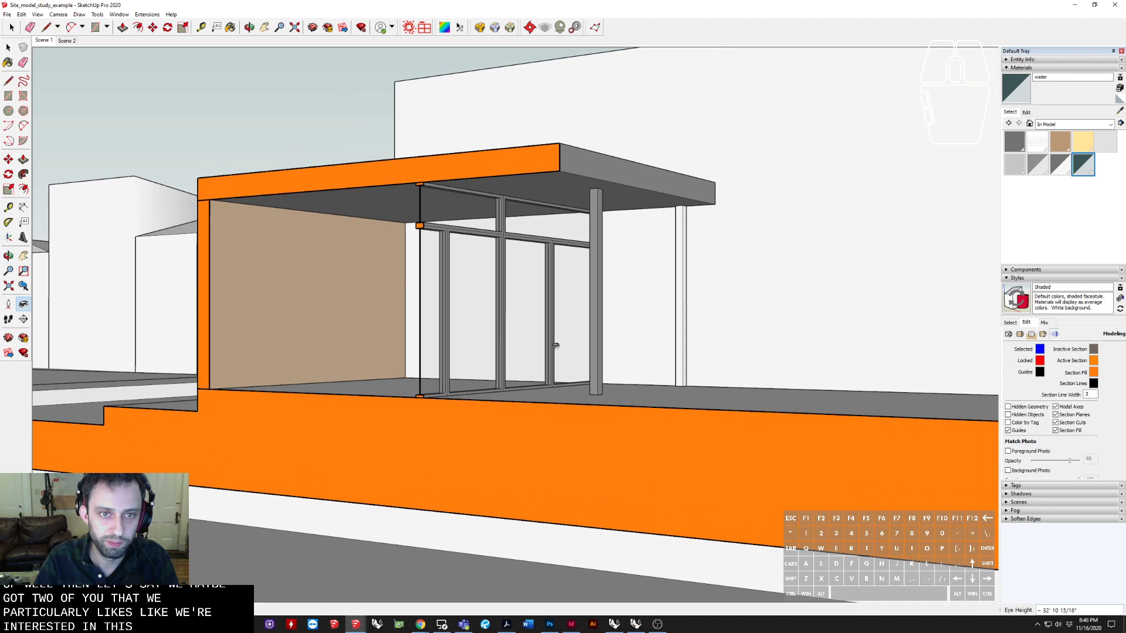
{"action": "left_click", "coordinate": [7, 14]}
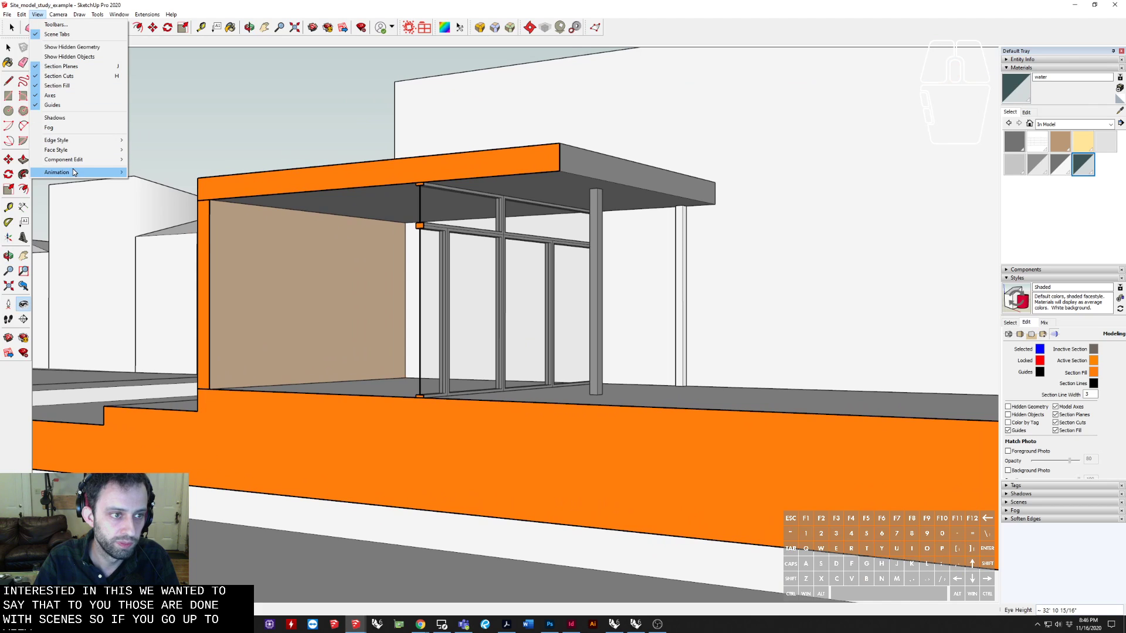
{"action": "mouse_move", "coordinate": [111, 172]}
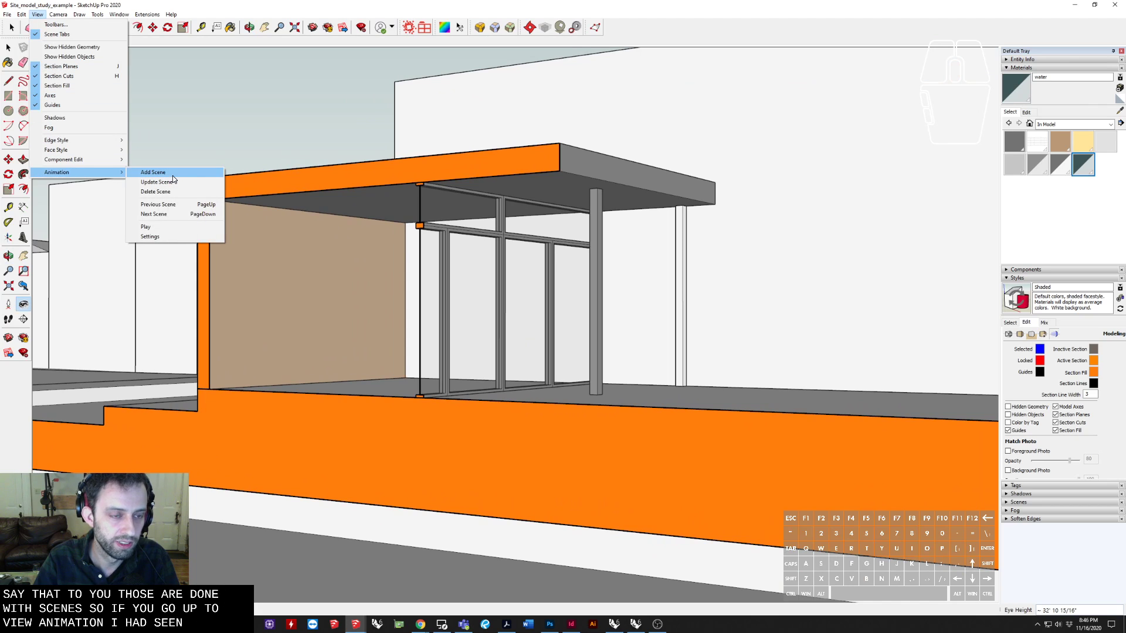
{"action": "left_click", "coordinate": [153, 172]}
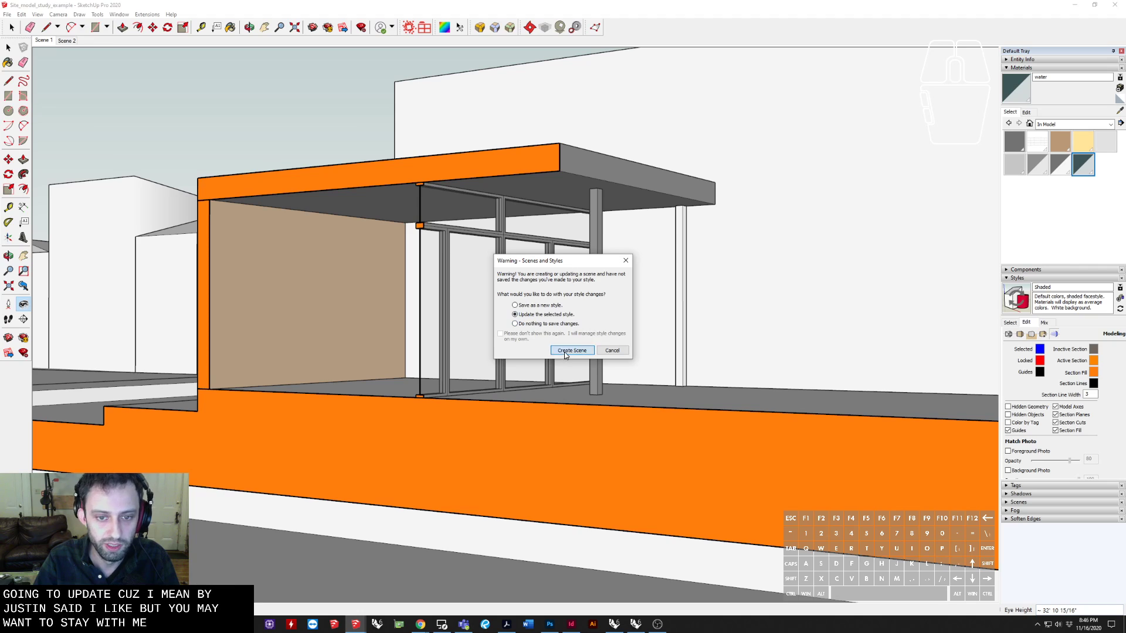
{"action": "left_click", "coordinate": [564, 353]}
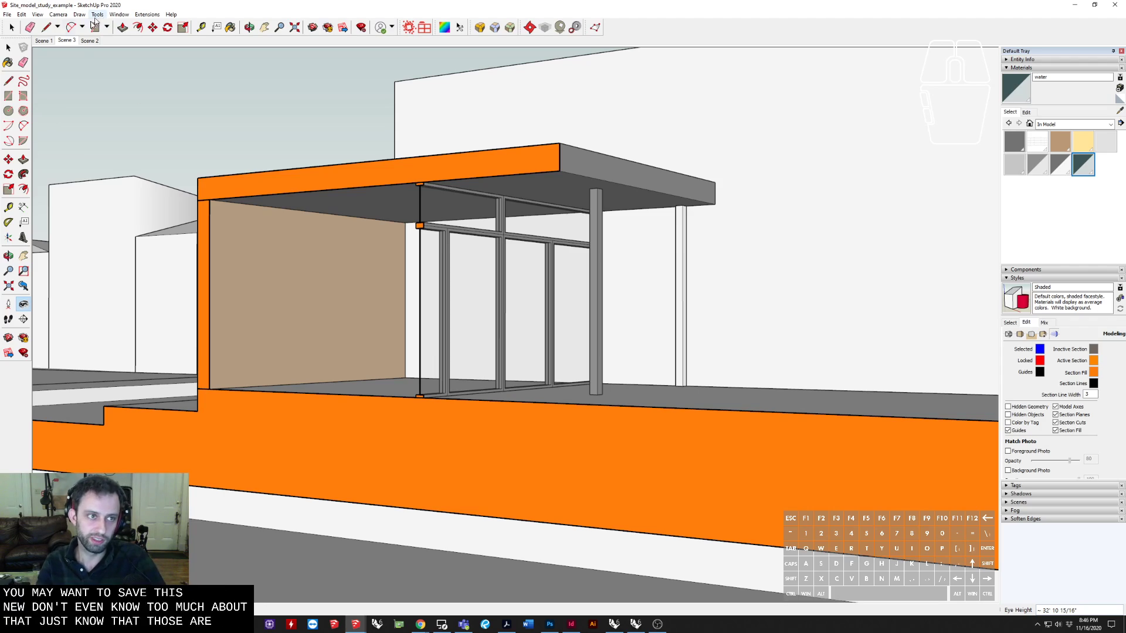
Step: Switch through Scenes 1, 2 and 3 to compare the pool views with the orange section cut, and examine the cut
{"action": "left_click", "coordinate": [43, 41]}
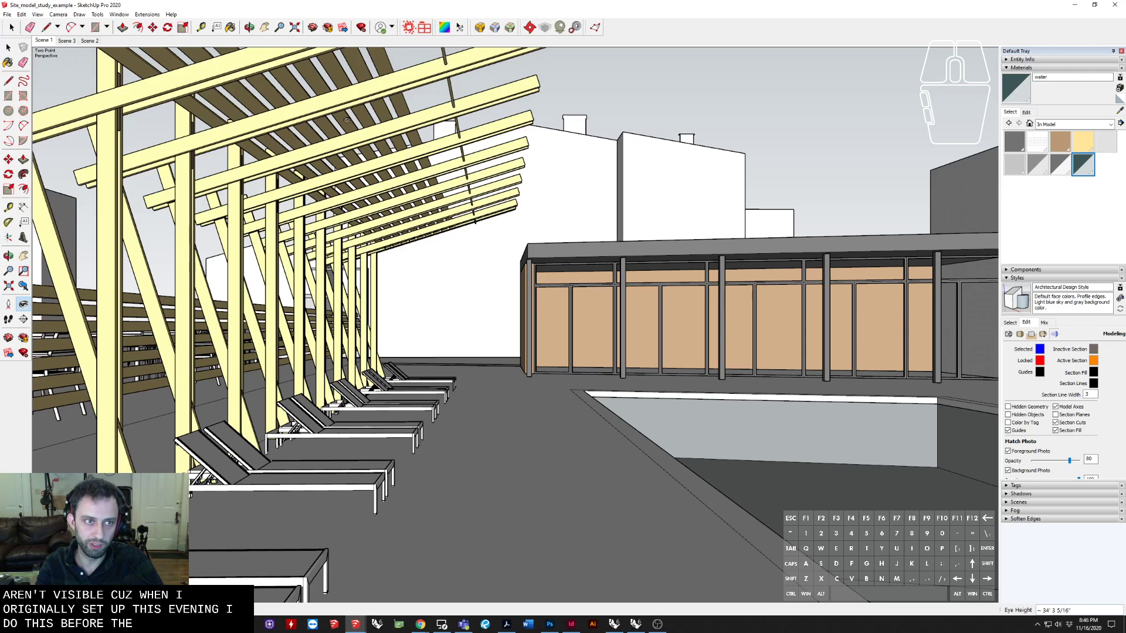
{"action": "left_click", "coordinate": [83, 41]}
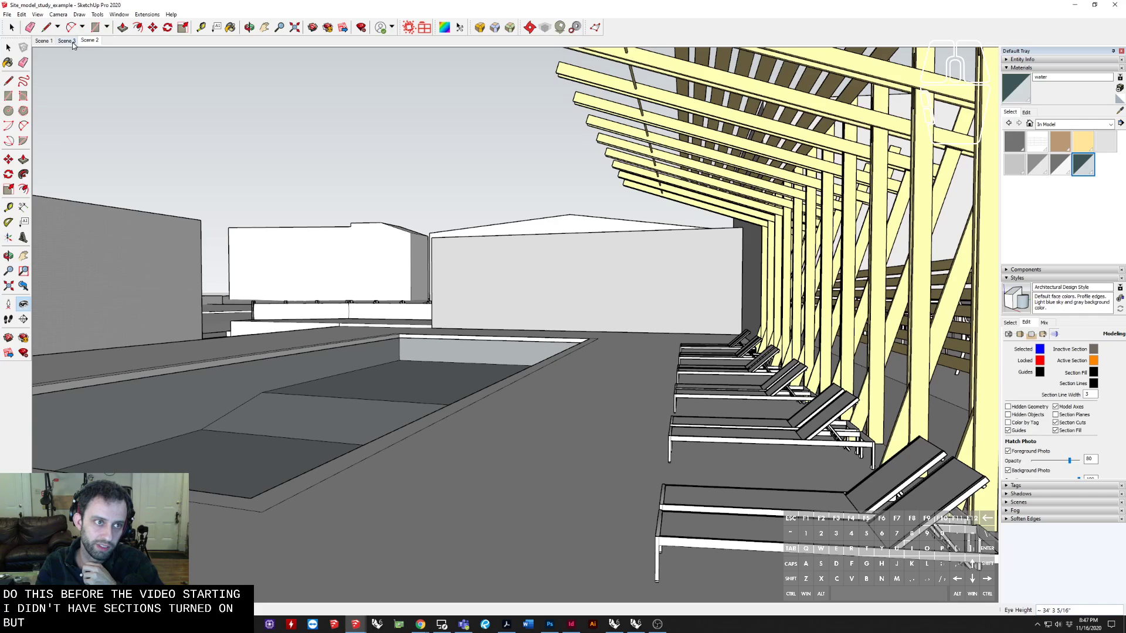
{"action": "left_click", "coordinate": [69, 41]}
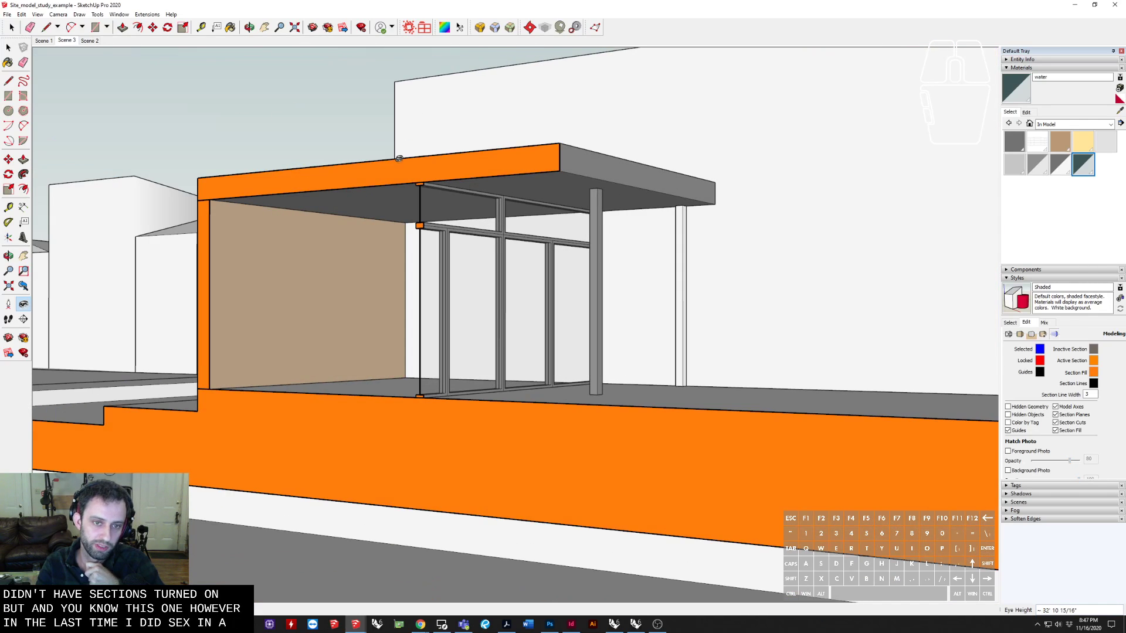
{"action": "middle_click_drag", "start_coordinate": [398, 159], "coordinate": [633, 296]}
{"action": "middle_click_drag", "start_coordinate": [821, 318], "coordinate": [197, 278], "text": "shift"}
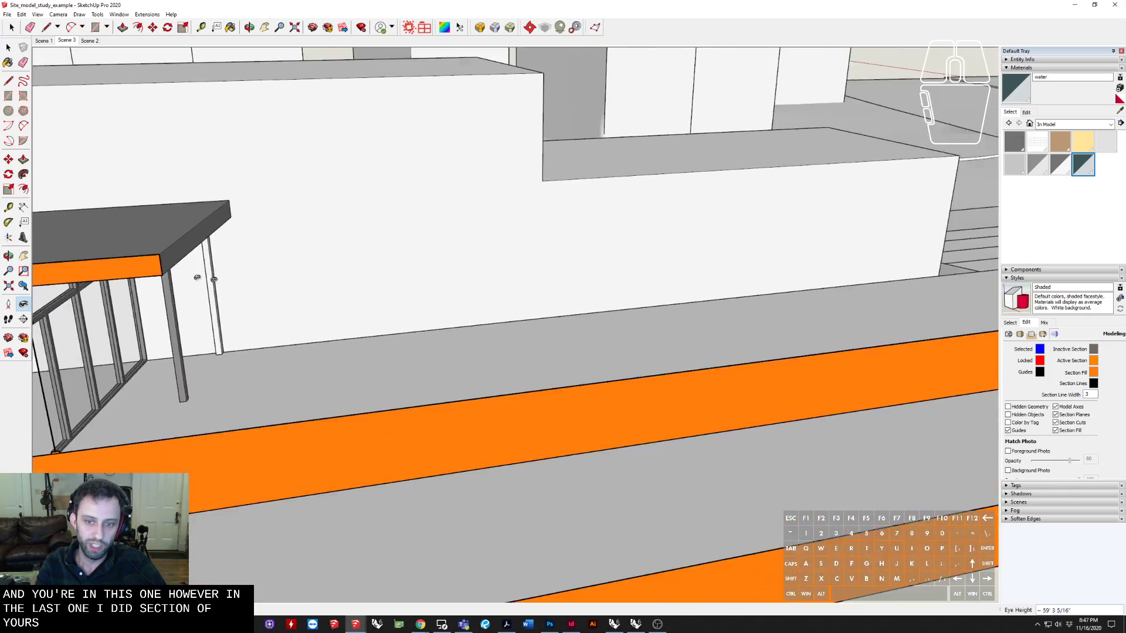
{"action": "mouse_move", "coordinate": [316, 293]}
{"action": "middle_mouse_down"}
{"action": "mouse_move", "coordinate": [447, 266]}
{"action": "mouse_move", "coordinate": [526, 223]}
{"action": "mouse_move", "coordinate": [469, 289]}
{"action": "mouse_move", "coordinate": [397, 284]}
{"action": "mouse_move", "coordinate": [739, 247]}
{"action": "mouse_move", "coordinate": [518, 191]}
{"action": "middle_mouse_up"}
Step: Play the scene animation starting from Scene 1, stop it and return to Scene 1
{"action": "left_click", "coordinate": [41, 42]}
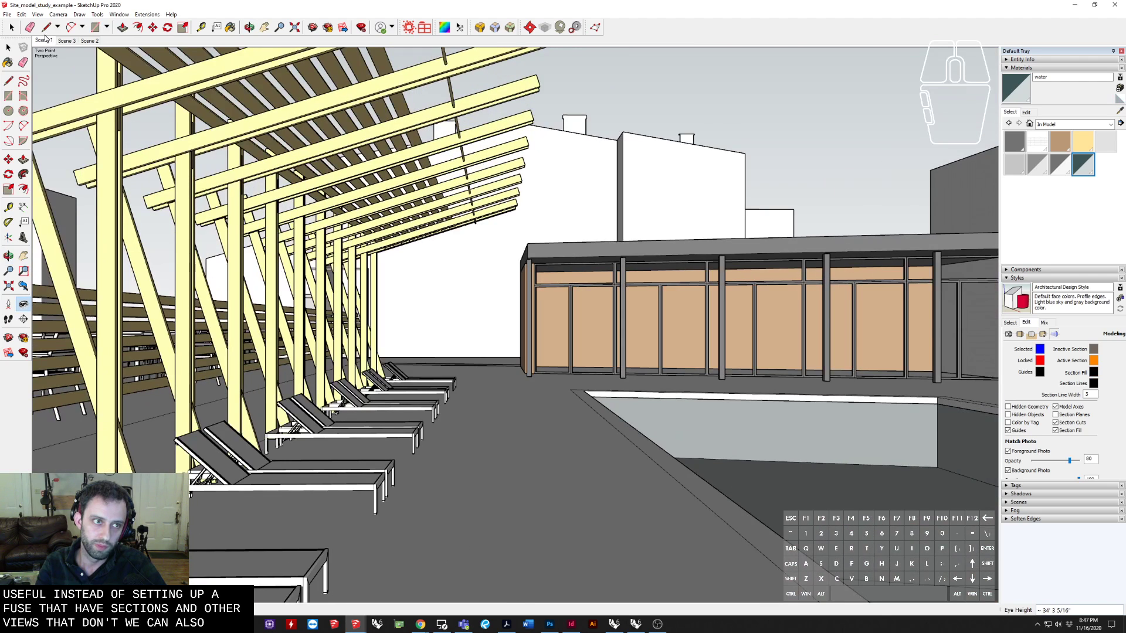
{"action": "right_click", "coordinate": [44, 41]}
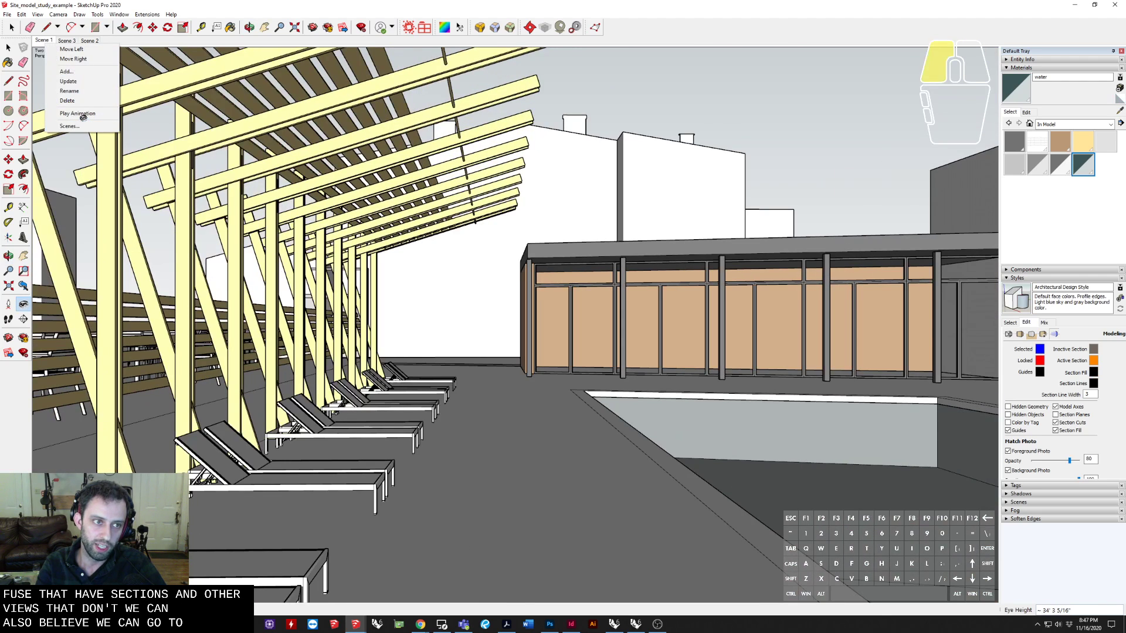
{"action": "left_click", "coordinate": [82, 114]}
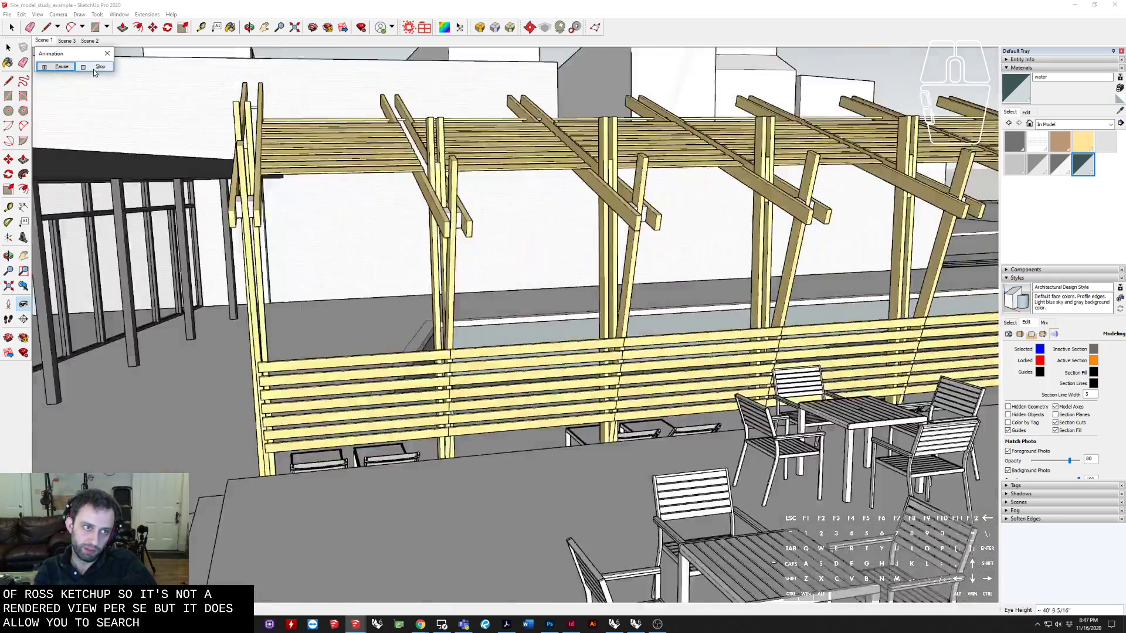
{"action": "left_click", "coordinate": [99, 66]}
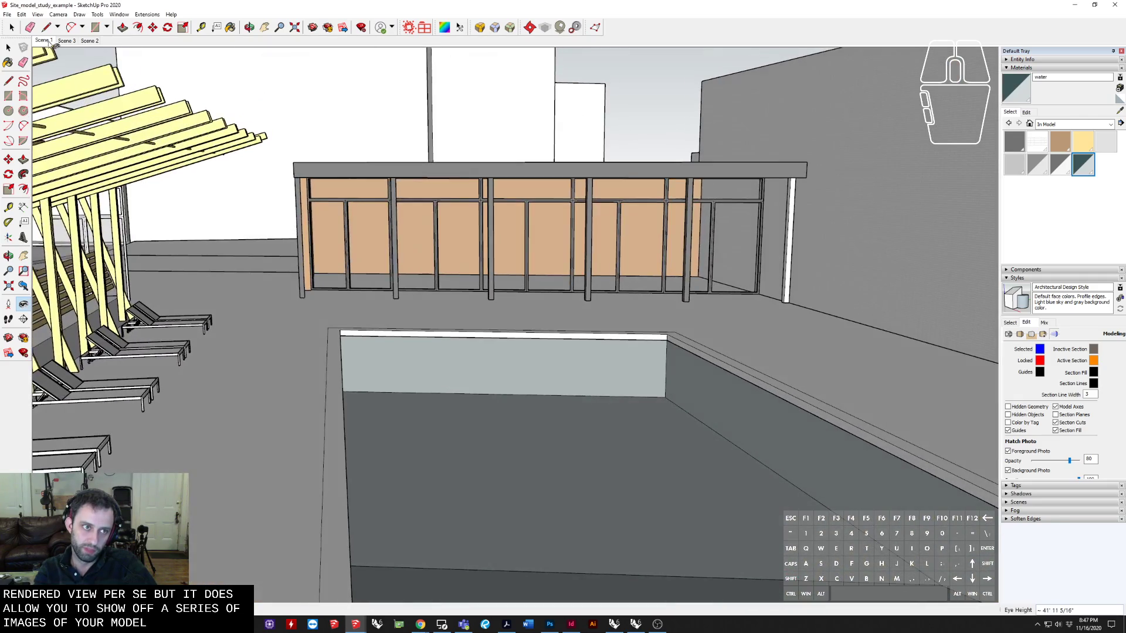
{"action": "left_click", "coordinate": [44, 40]}
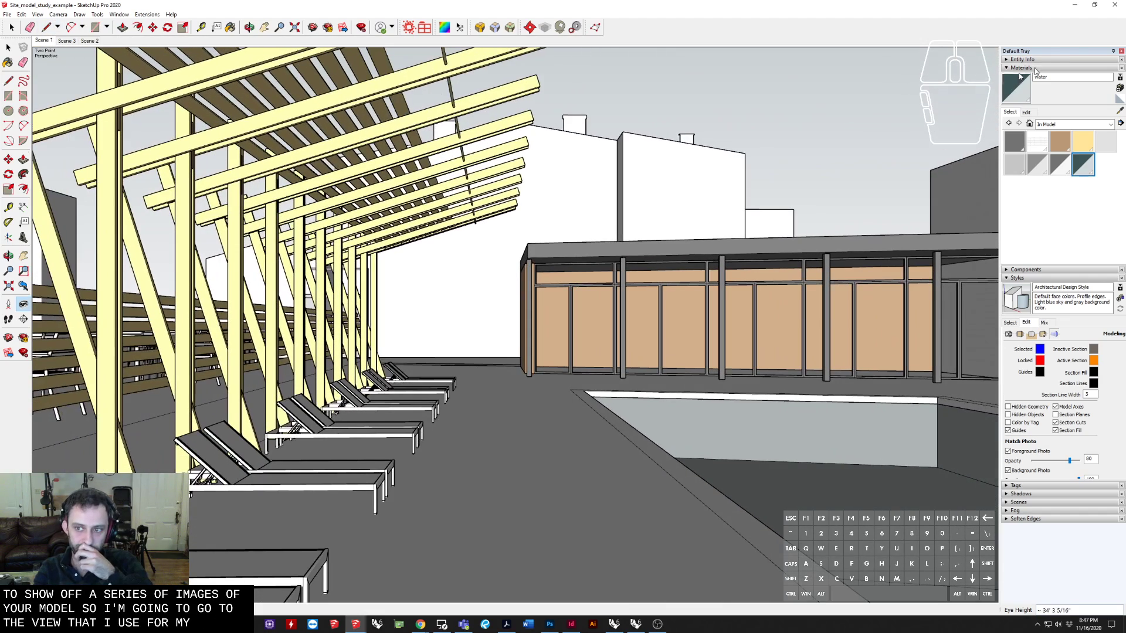
Step: Collapse the Materials and Styles settings, then expand the shadow settings and turn shadows on
{"action": "left_click", "coordinate": [1007, 68]}
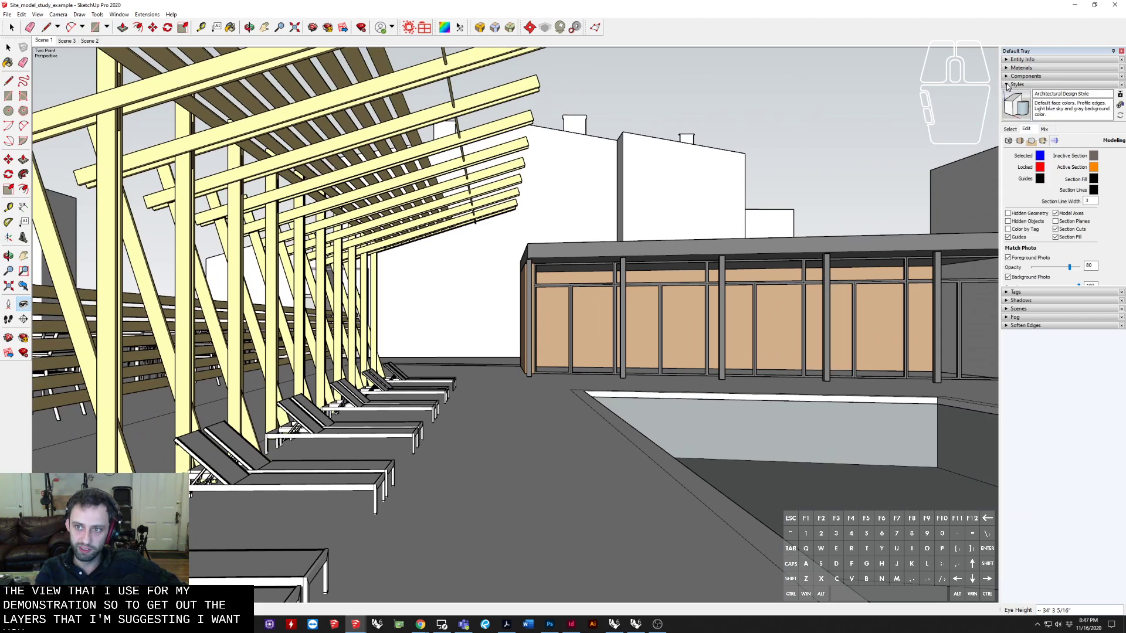
{"action": "left_click", "coordinate": [1008, 85]}
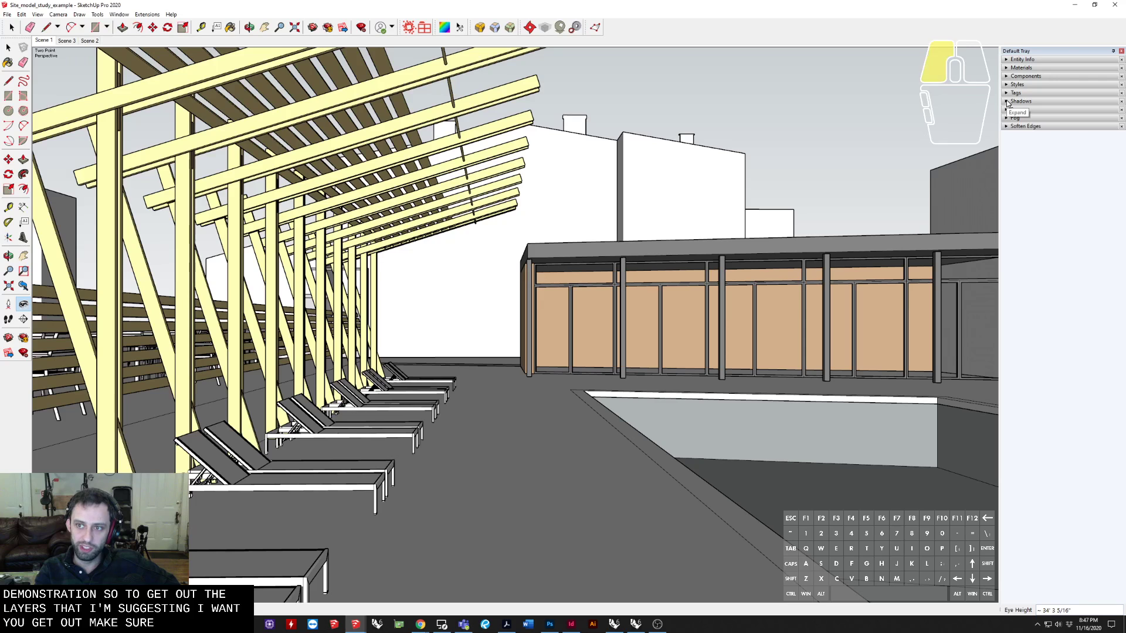
{"action": "left_click", "coordinate": [1007, 102]}
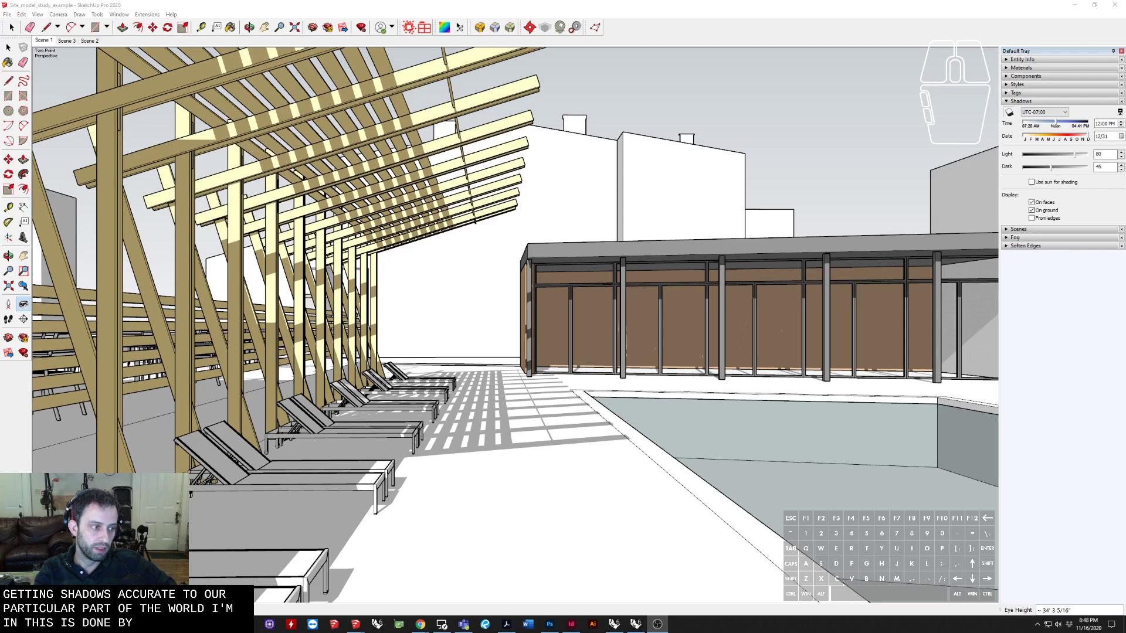
Step: Start adding a geo-location to the model and dismiss the introduction and help pages
{"action": "left_click", "coordinate": [8, 15]}
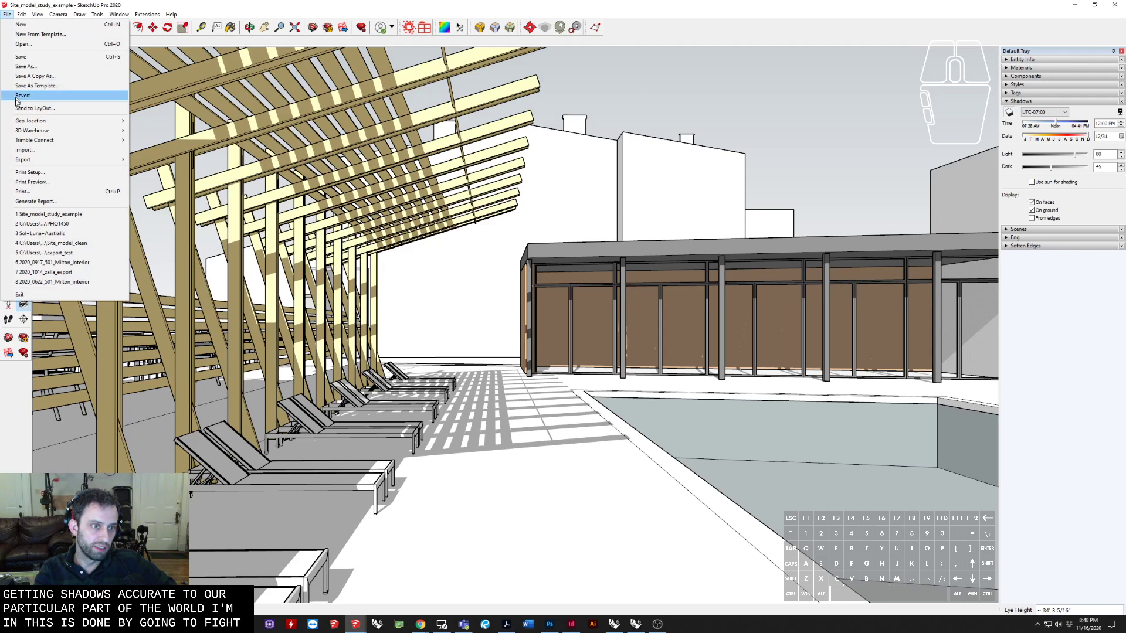
{"action": "mouse_move", "coordinate": [111, 124]}
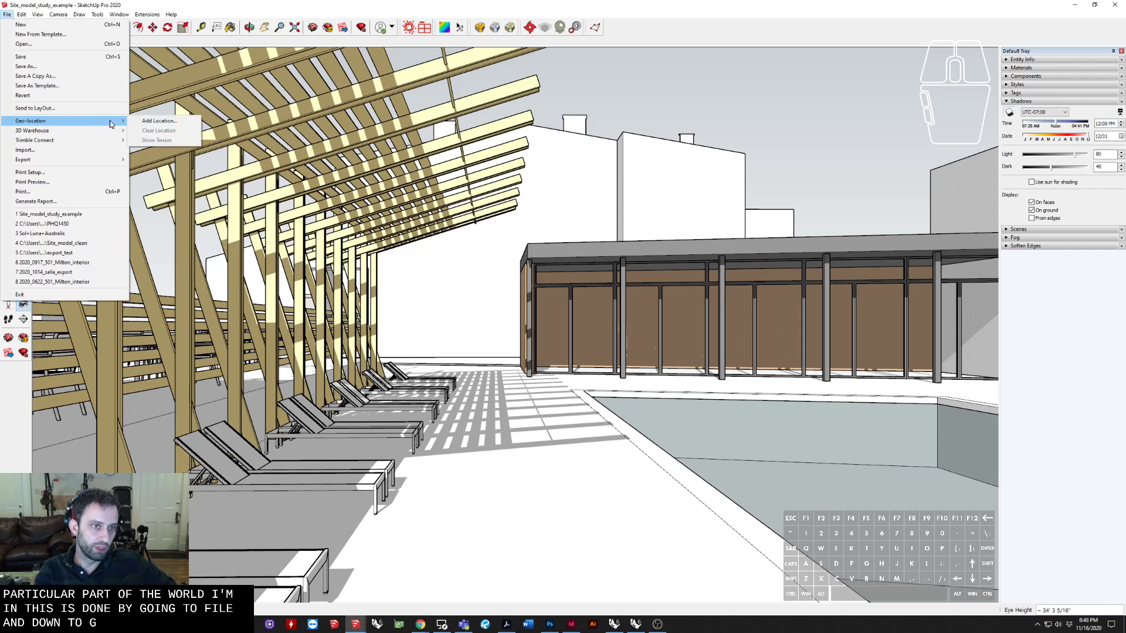
{"action": "left_click", "coordinate": [155, 121]}
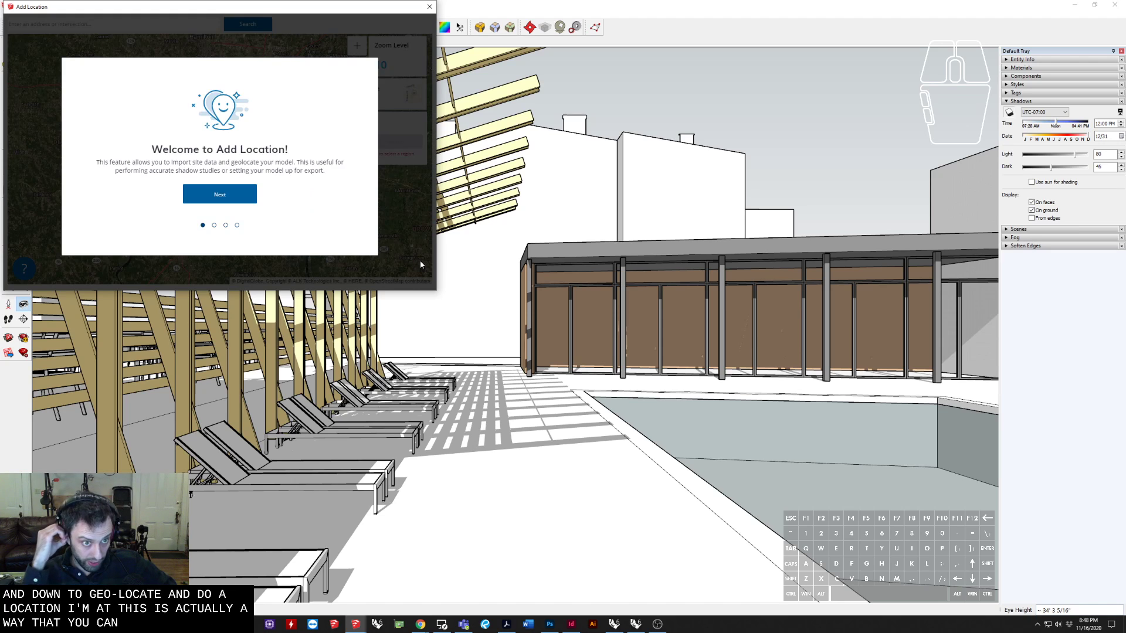
{"action": "left_click", "coordinate": [244, 195]}
{"action": "left_click", "coordinate": [255, 214]}
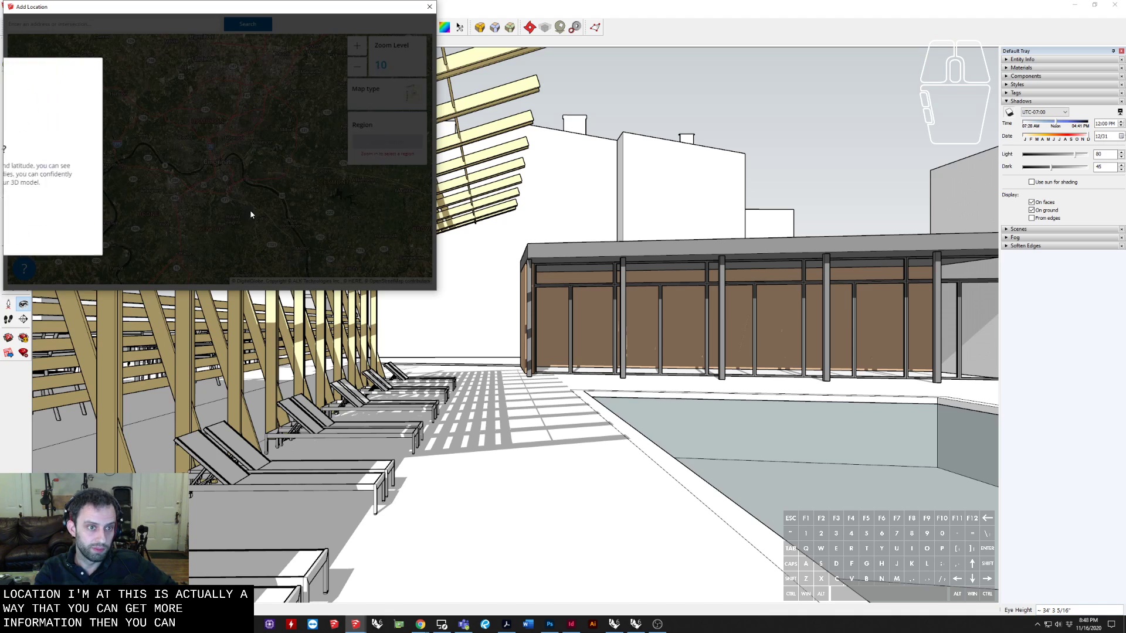
{"action": "left_click", "coordinate": [243, 209]}
{"action": "left_click", "coordinate": [233, 208]}
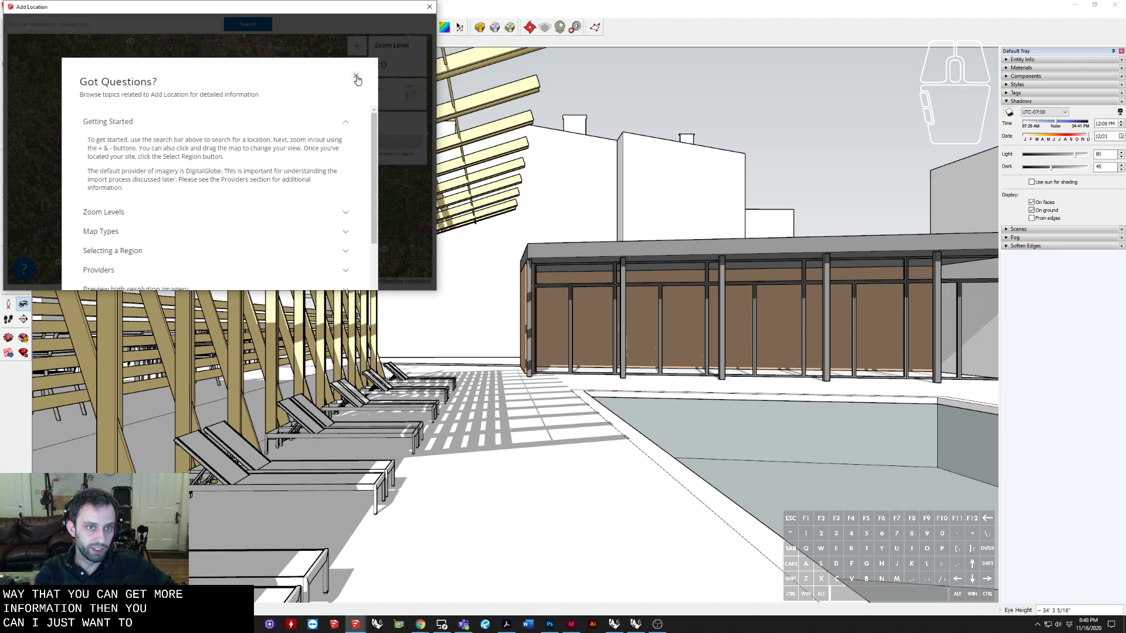
{"action": "left_click", "coordinate": [356, 77]}
{"action": "left_click", "coordinate": [223, 168]}
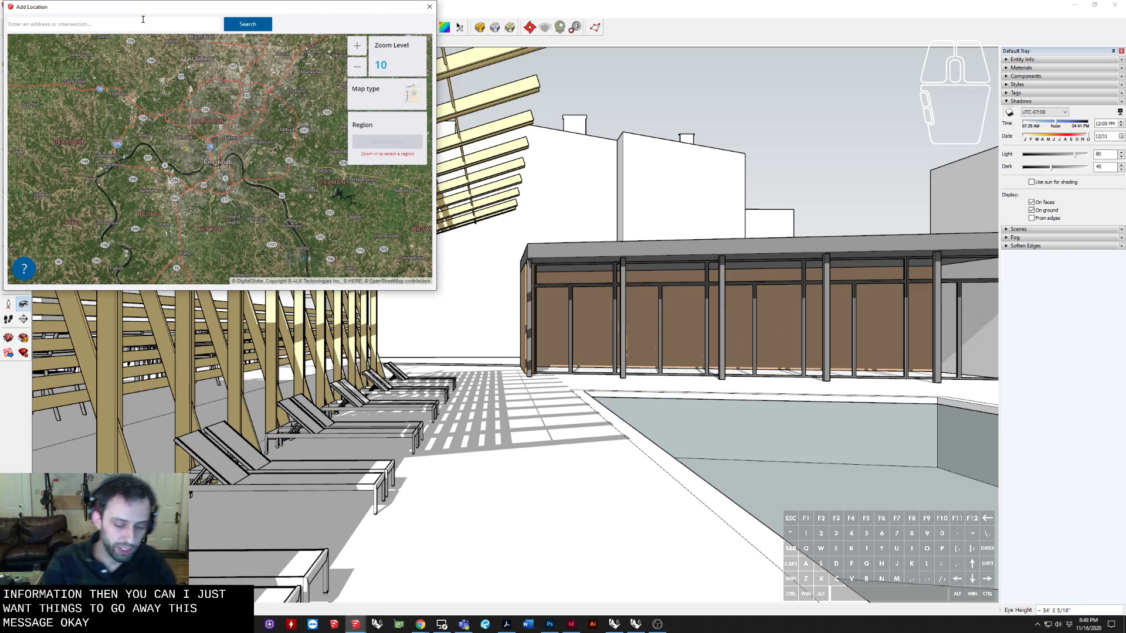
Step: Locate the site north of W Liberty St on the Cincinnati map and import its region at zoom level 18
{"action": "scroll", "coordinate": [168, 141], "scroll_direction": "up", "scroll_amount": 1}
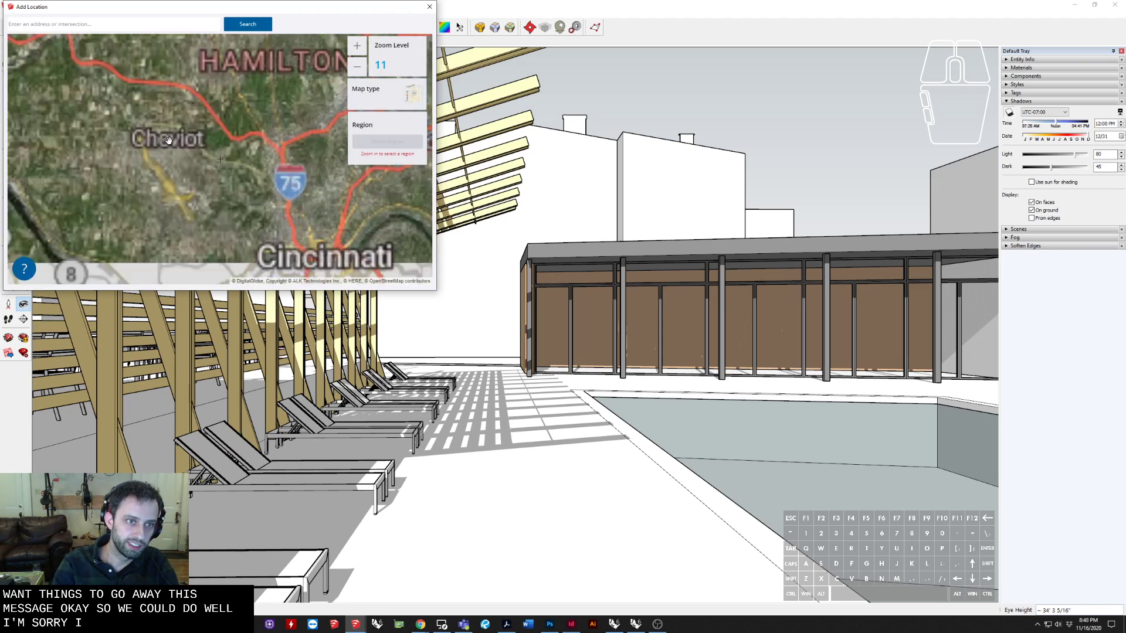
{"action": "scroll", "coordinate": [168, 140], "scroll_direction": "up", "scroll_amount": 1}
{"action": "left_click_drag", "start_coordinate": [169, 141], "coordinate": [237, 97]}
{"action": "scroll", "coordinate": [302, 219], "scroll_direction": "up", "scroll_amount": 2}
{"action": "scroll", "coordinate": [237, 97], "scroll_direction": "up", "scroll_amount": 2}
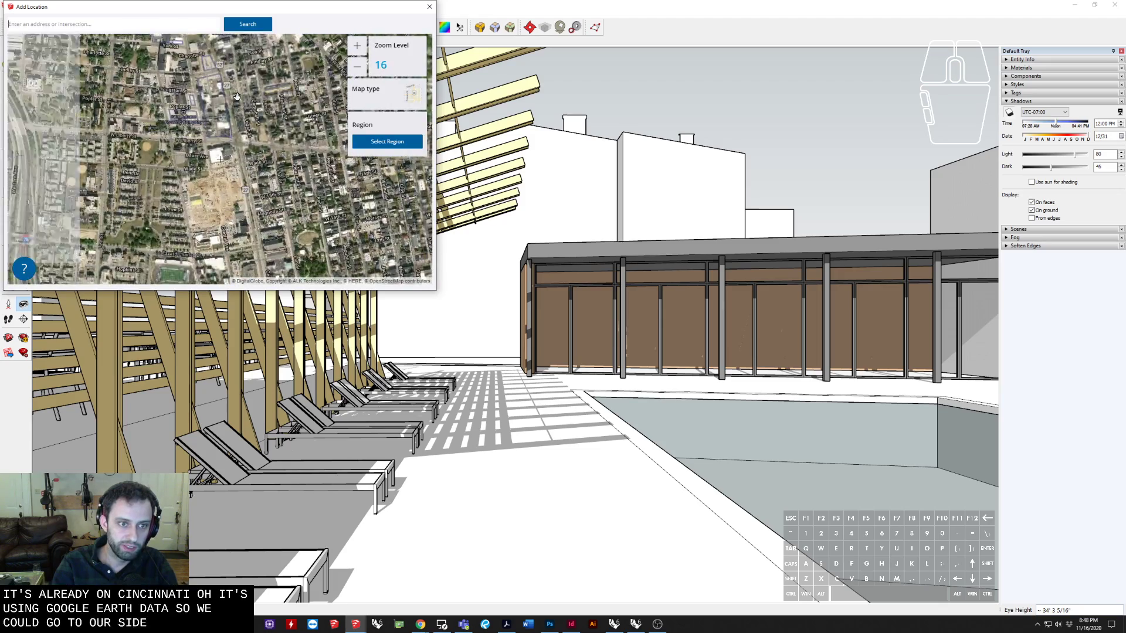
{"action": "scroll", "coordinate": [228, 179], "scroll_direction": "up", "scroll_amount": 1}
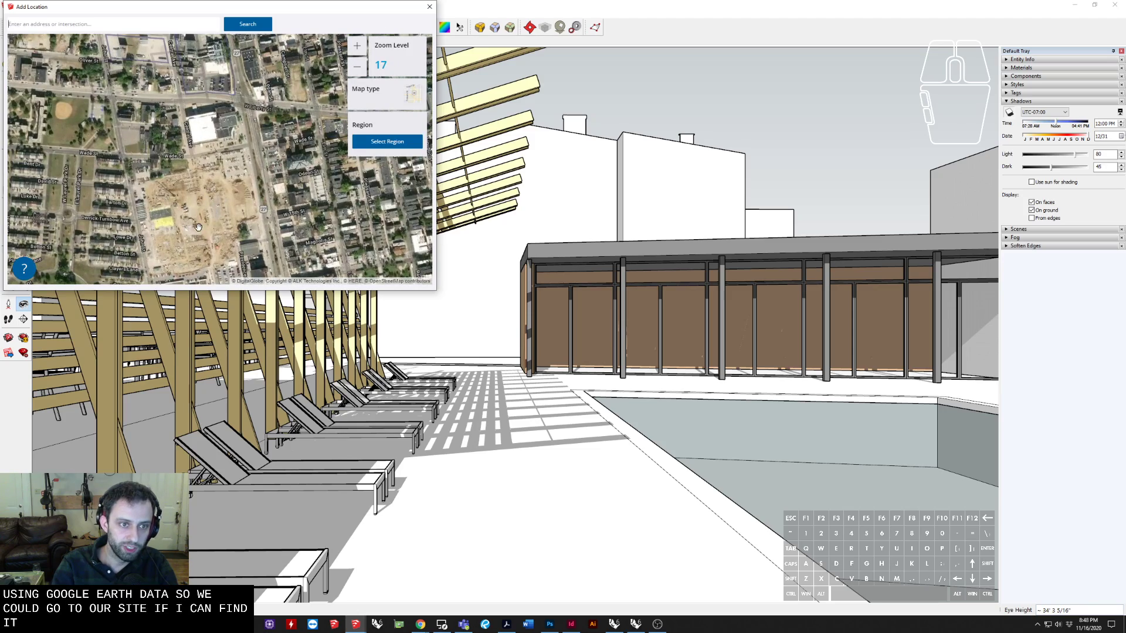
{"action": "scroll", "coordinate": [198, 177], "scroll_direction": "down", "scroll_amount": 2}
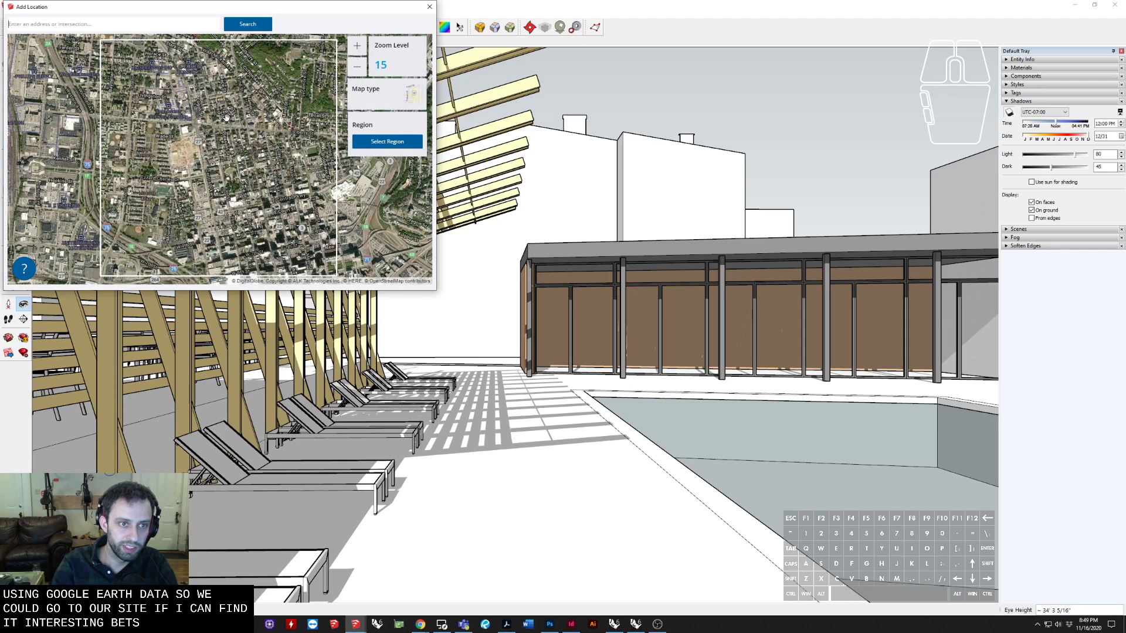
{"action": "scroll", "coordinate": [172, 132], "scroll_direction": "up", "scroll_amount": 3}
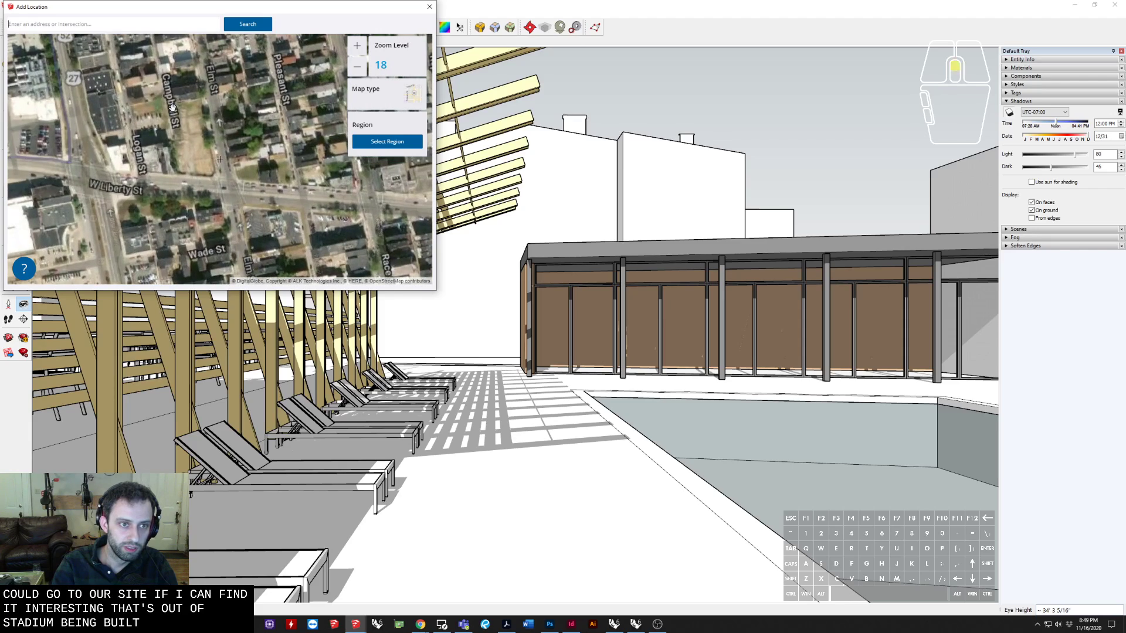
{"action": "left_click_drag", "start_coordinate": [181, 110], "coordinate": [202, 119]}
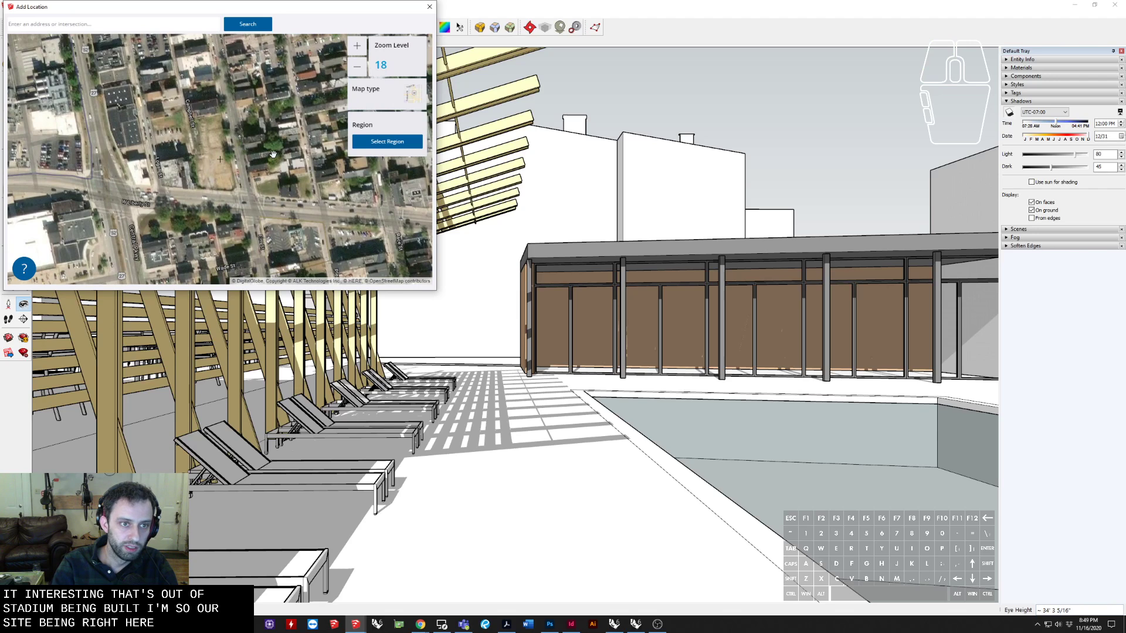
{"action": "left_click", "coordinate": [387, 141]}
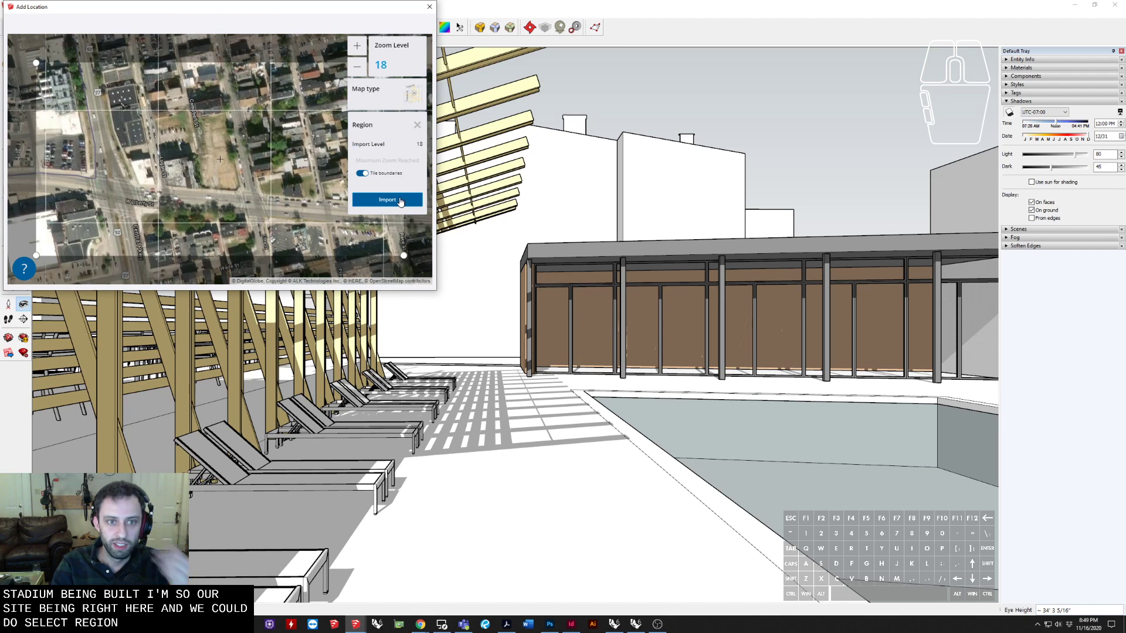
{"action": "left_click", "coordinate": [393, 204]}
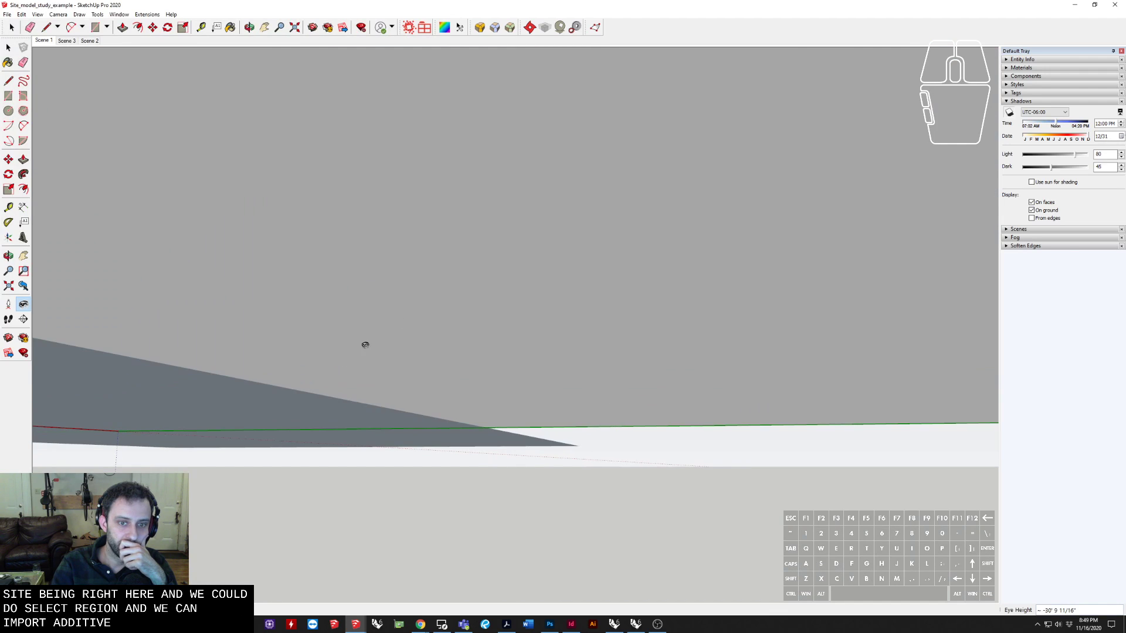
Step: Examine the imported aerial imagery beneath the site model, selecting it and viewing its available options
{"action": "middle_click_drag", "start_coordinate": [365, 345], "coordinate": [428, 417]}
{"action": "scroll", "coordinate": [433, 331], "scroll_direction": "down", "scroll_amount": 8}
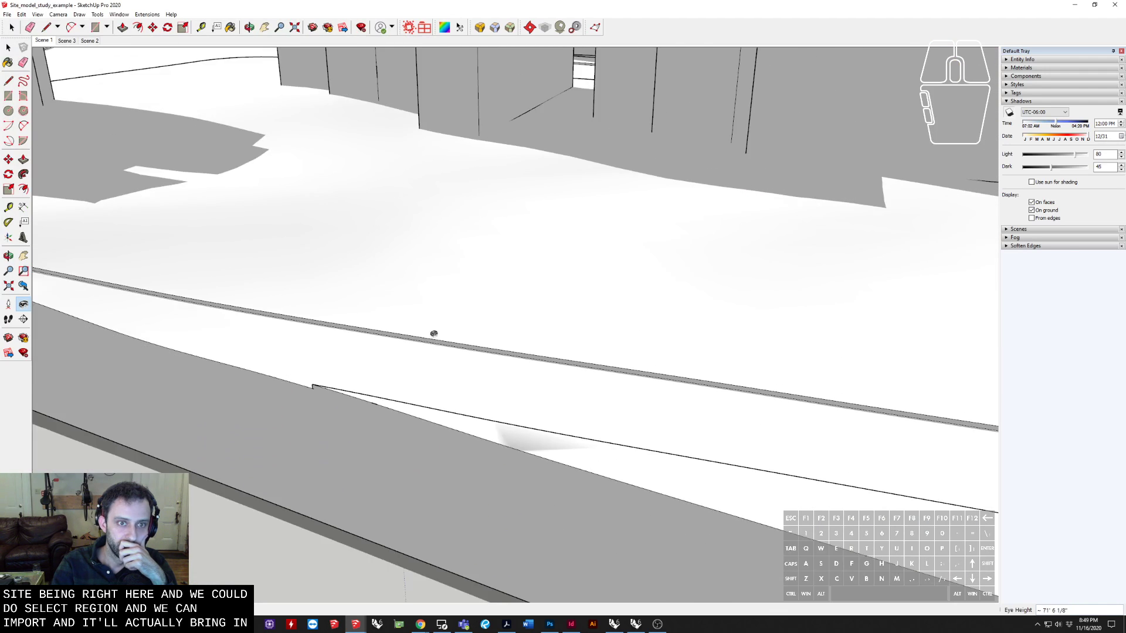
{"action": "scroll", "coordinate": [433, 328], "scroll_direction": "down", "scroll_amount": 6}
{"action": "middle_click_drag", "start_coordinate": [316, 243], "coordinate": [540, 294]}
{"action": "scroll", "coordinate": [511, 317], "scroll_direction": "down", "scroll_amount": 1}
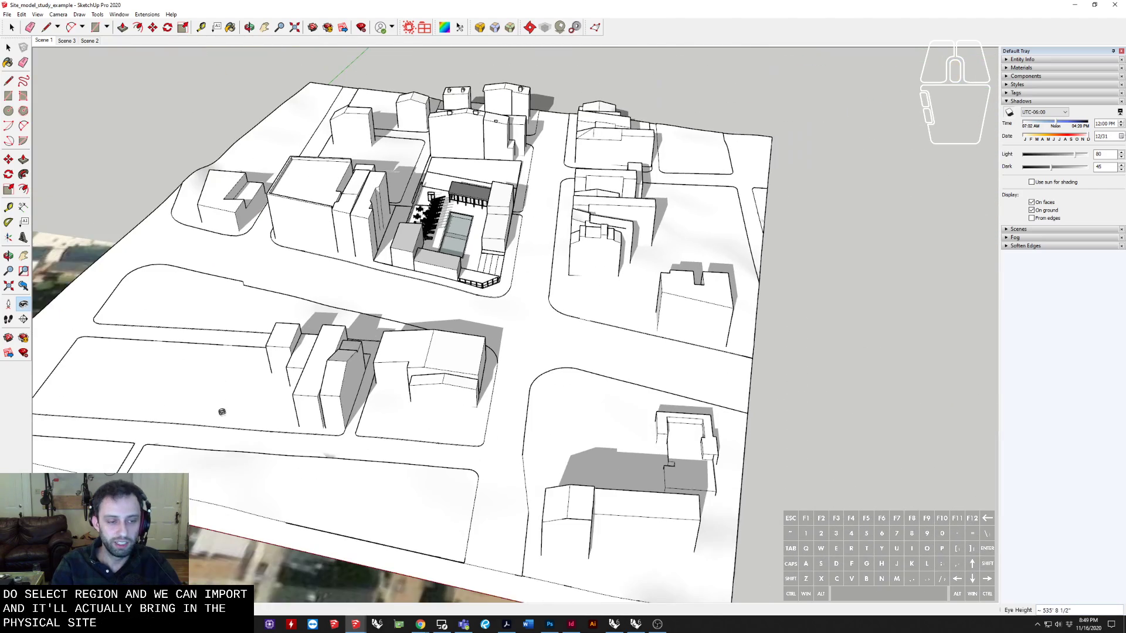
{"action": "middle_click_drag", "start_coordinate": [630, 248], "coordinate": [962, 99], "text": "shift"}
{"action": "middle_click_drag", "start_coordinate": [287, 252], "coordinate": [367, 265]}
{"action": "key", "text": "space"}
{"action": "left_click", "coordinate": [367, 265]}
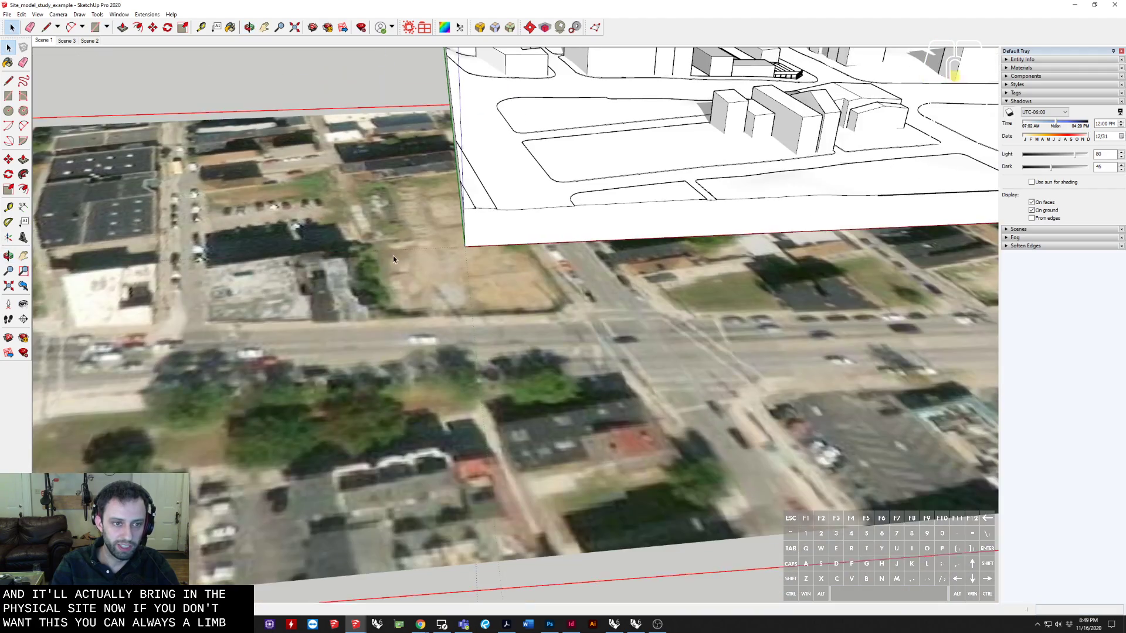
{"action": "scroll", "coordinate": [371, 287], "scroll_direction": "down", "scroll_amount": 1}
{"action": "middle_click_drag", "start_coordinate": [371, 317], "coordinate": [565, 300]}
{"action": "right_click", "coordinate": [566, 300]}
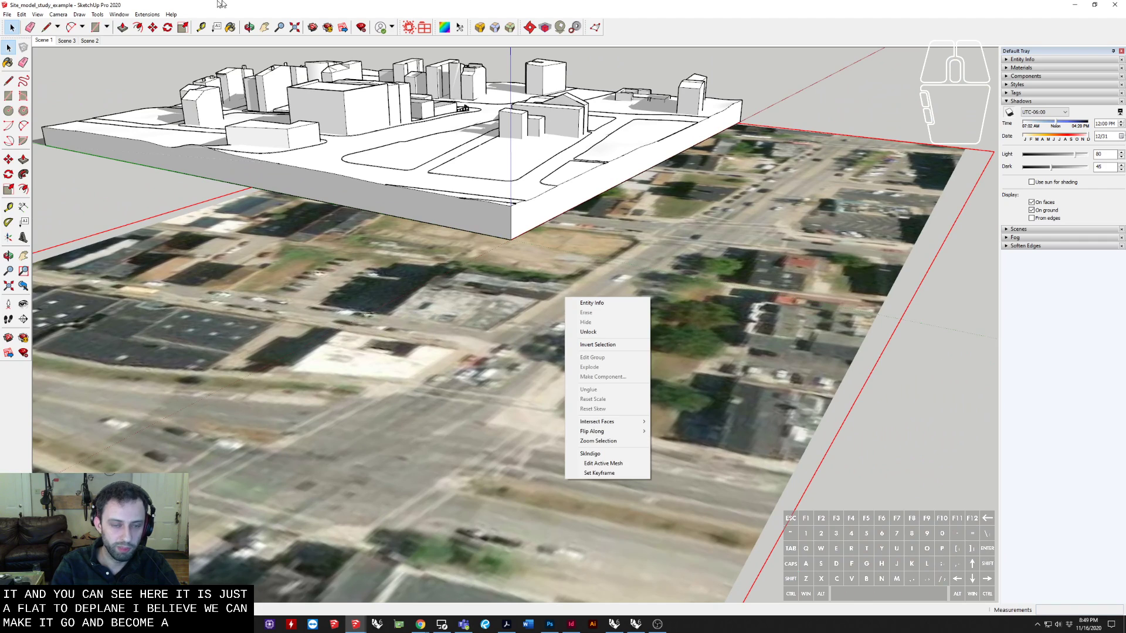
Step: Show the terrain of the geo-located imagery and inspect it against the site model
{"action": "left_click", "coordinate": [6, 15]}
{"action": "mouse_move", "coordinate": [69, 122]}
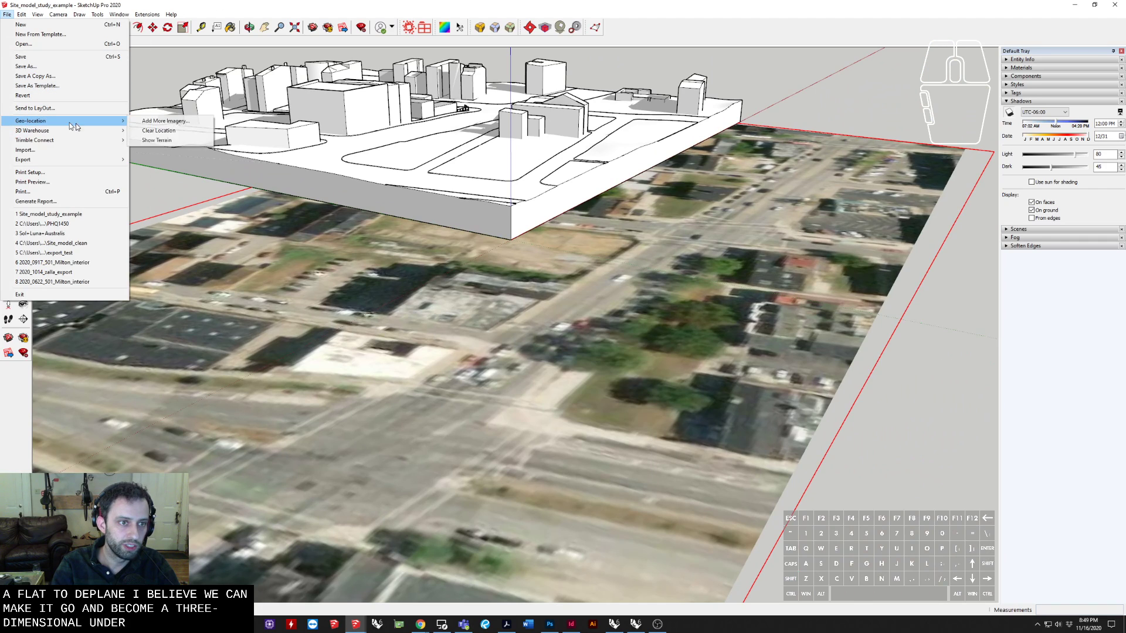
{"action": "left_click", "coordinate": [157, 143]}
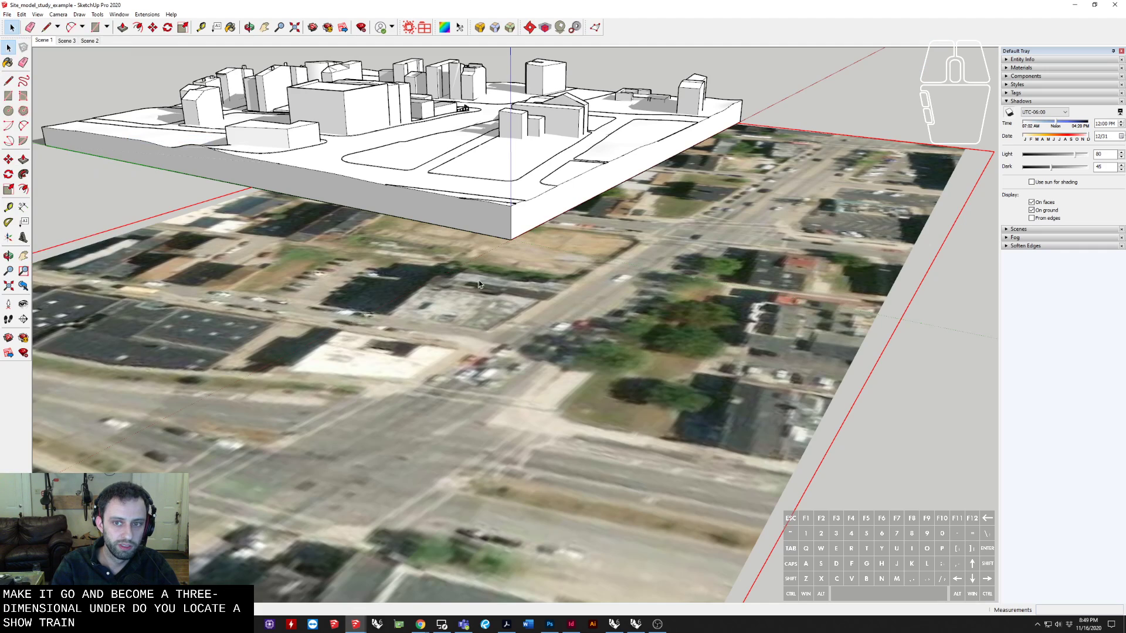
{"action": "middle_click_drag", "start_coordinate": [805, 368], "coordinate": [762, 284]}
{"action": "middle_click_drag", "start_coordinate": [762, 285], "coordinate": [386, 405]}
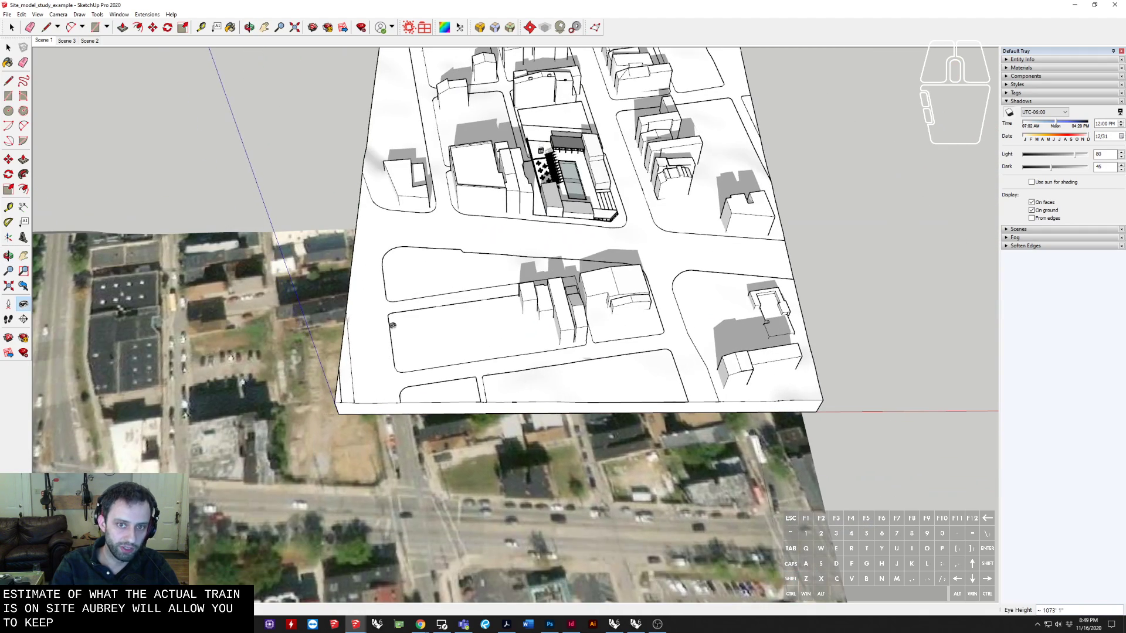
Step: Examine from above the shadows cast around the pool courtyard and the neighboring buildings
{"action": "middle_click_drag", "start_coordinate": [393, 325], "coordinate": [343, 461]}
{"action": "middle_click_drag", "start_coordinate": [455, 293], "coordinate": [312, 495], "text": "shift"}
{"action": "scroll", "coordinate": [450, 316], "scroll_direction": "up", "scroll_amount": 3}
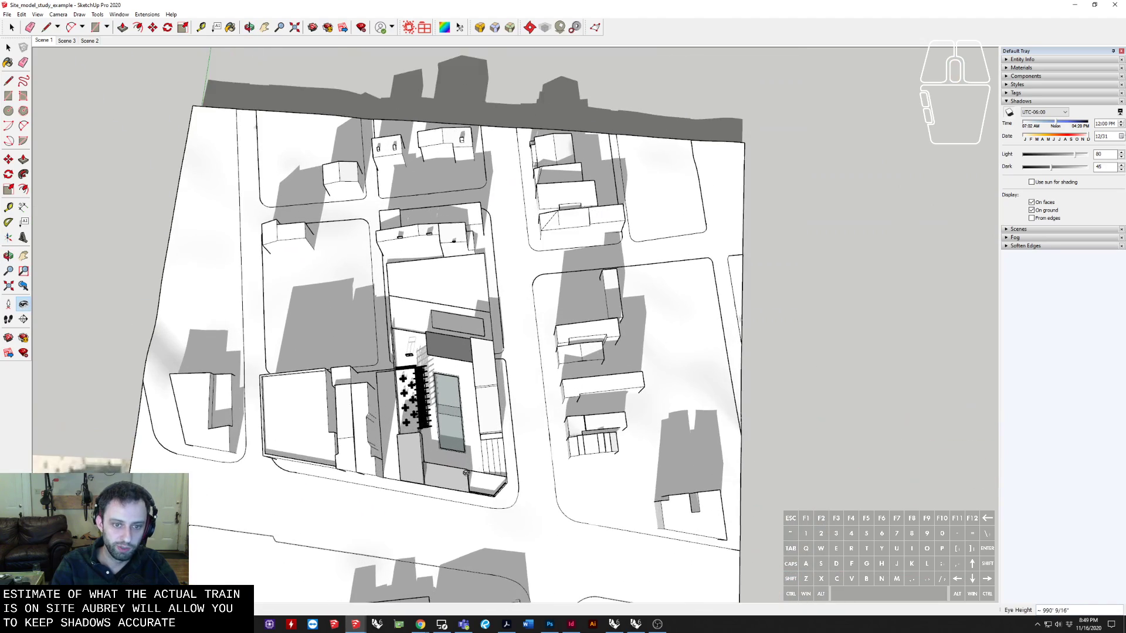
{"action": "scroll", "coordinate": [466, 473], "scroll_direction": "up", "scroll_amount": 3}
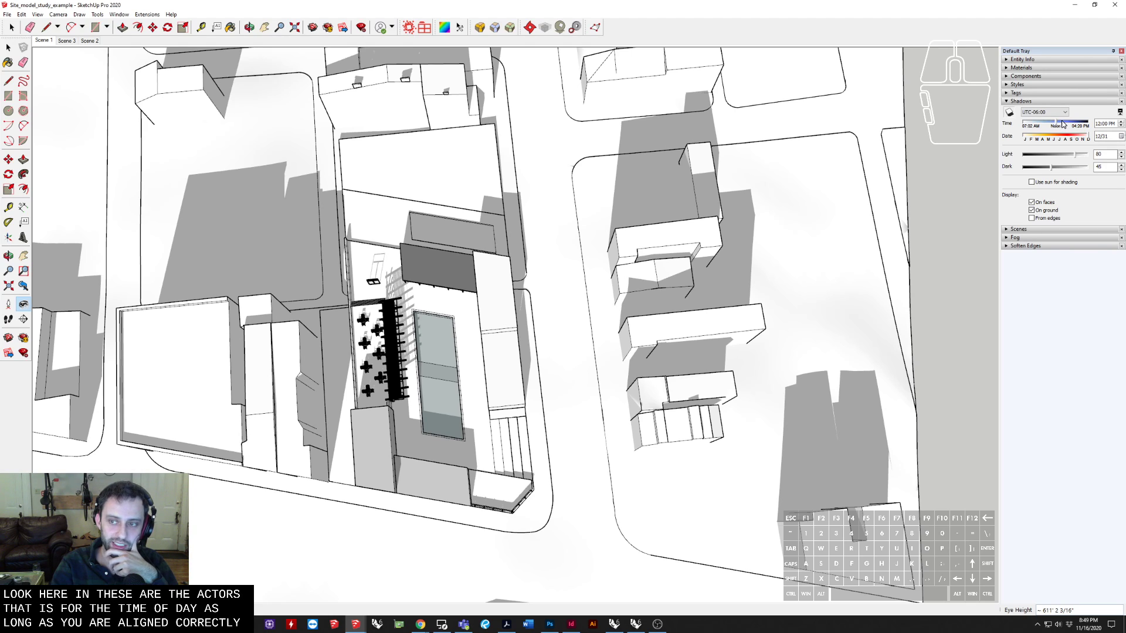
Step: Compare the site model's orientation with the geo-located aerial imagery beneath it
{"action": "scroll", "coordinate": [543, 230], "scroll_direction": "down", "scroll_amount": 5}
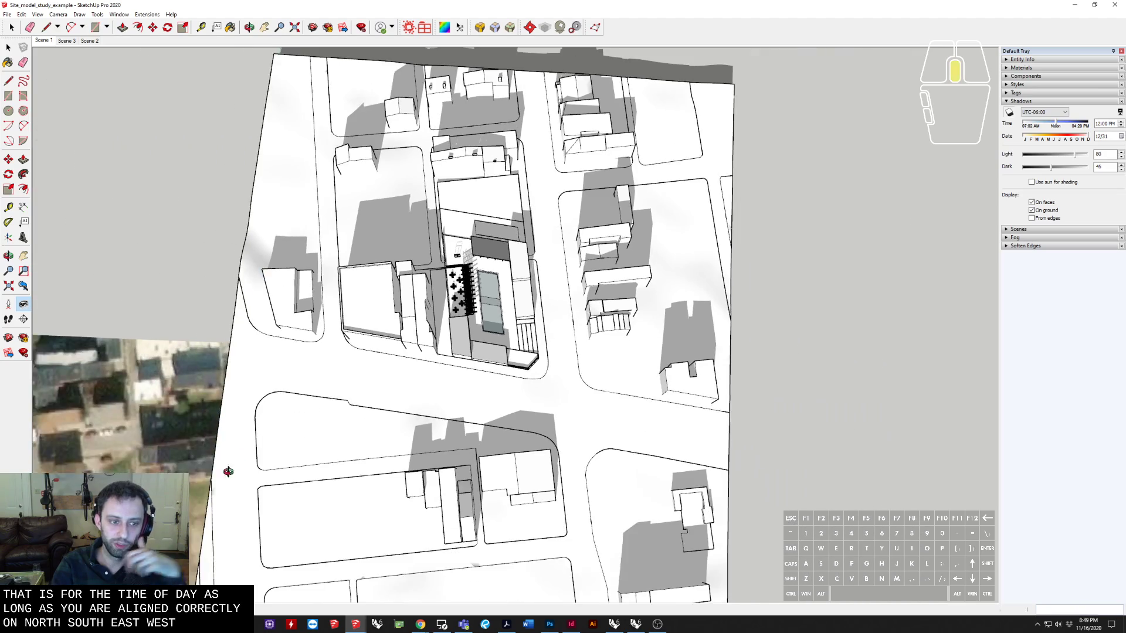
{"action": "middle_click_drag", "start_coordinate": [229, 472], "coordinate": [416, 366]}
{"action": "scroll", "coordinate": [417, 204], "scroll_direction": "down", "scroll_amount": 3}
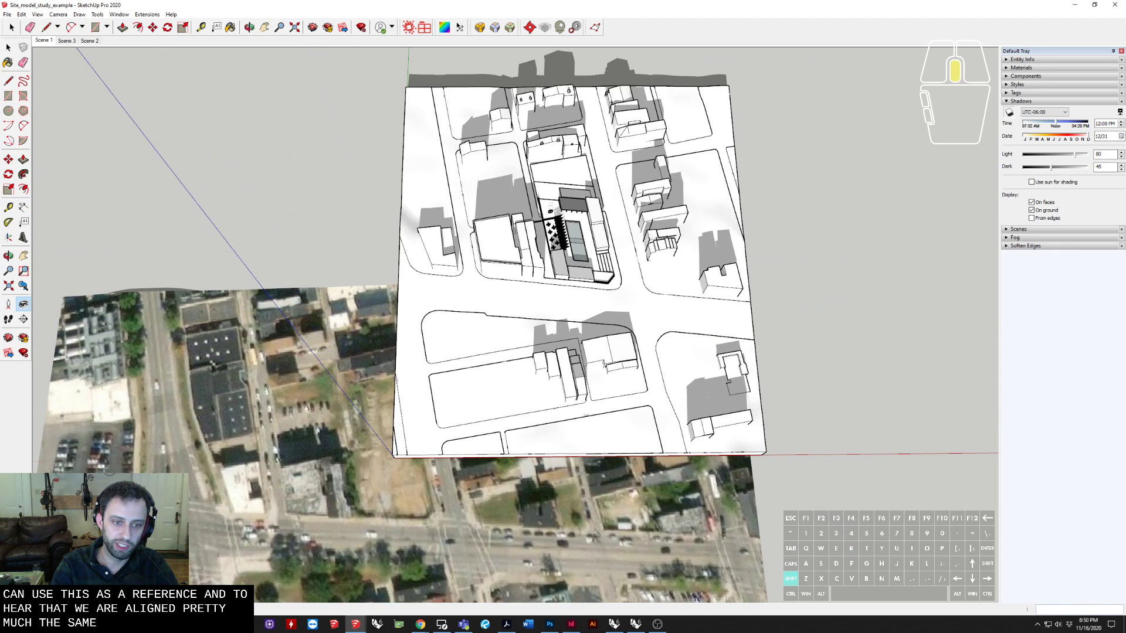
{"action": "middle_click_drag", "start_coordinate": [617, 283], "coordinate": [428, 393], "text": "shift"}
{"action": "scroll", "coordinate": [340, 313], "scroll_direction": "up", "scroll_amount": 5}
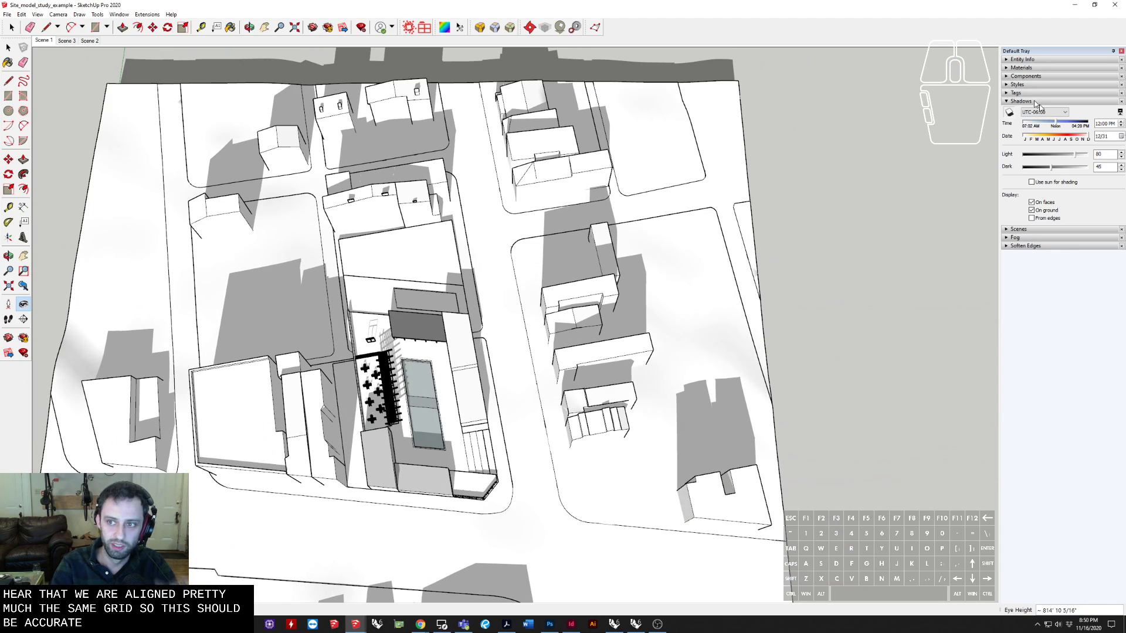
Step: Set the shadows to 03:14 PM on 06/28 and examine how they fall across the pool courtyard
{"action": "mouse_move", "coordinate": [1060, 127]}
{"action": "left_mouse_down"}
{"action": "mouse_move", "coordinate": [1075, 136]}
{"action": "mouse_move", "coordinate": [987, 136]}
{"action": "mouse_move", "coordinate": [1057, 134]}
{"action": "mouse_move", "coordinate": [1060, 122]}
{"action": "mouse_move", "coordinate": [1034, 117]}
{"action": "mouse_move", "coordinate": [1071, 124]}
{"action": "left_mouse_up"}
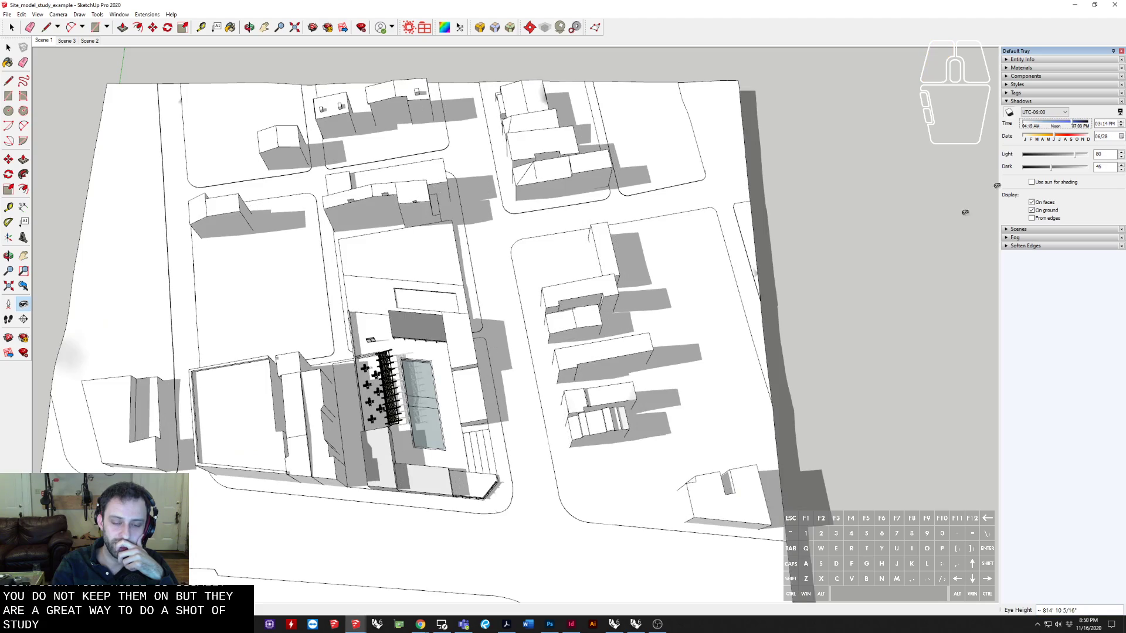
{"action": "middle_click_drag", "start_coordinate": [520, 402], "coordinate": [404, 364]}
{"action": "scroll", "coordinate": [405, 364], "scroll_direction": "up", "scroll_amount": 6}
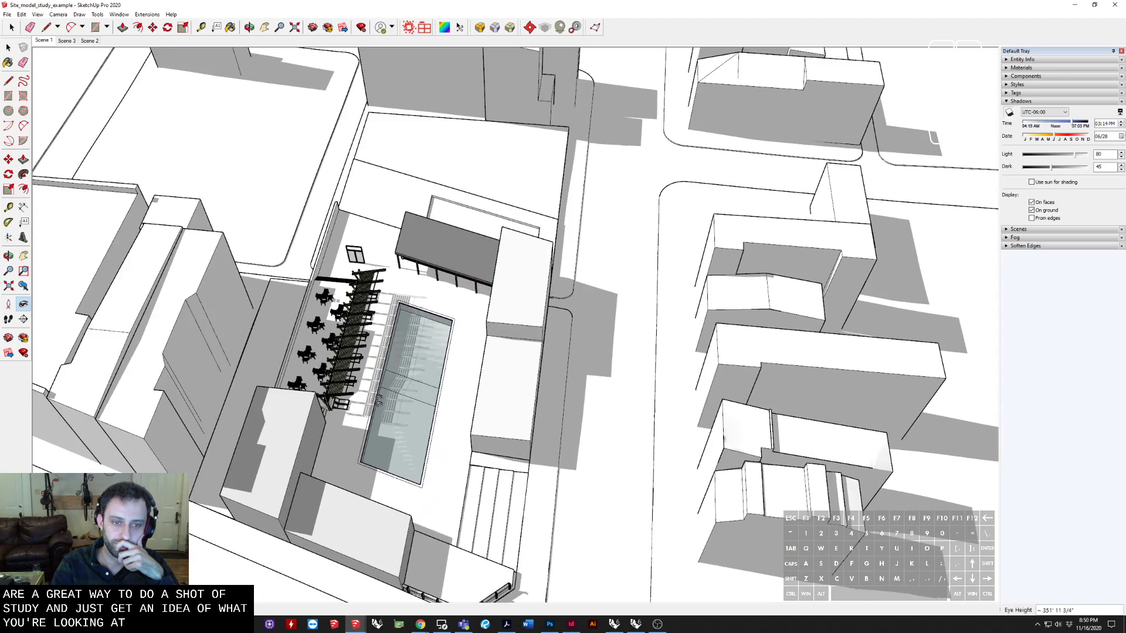
{"action": "middle_click_drag", "start_coordinate": [429, 413], "coordinate": [371, 269]}
{"action": "scroll", "coordinate": [421, 330], "scroll_direction": "up", "scroll_amount": 2}
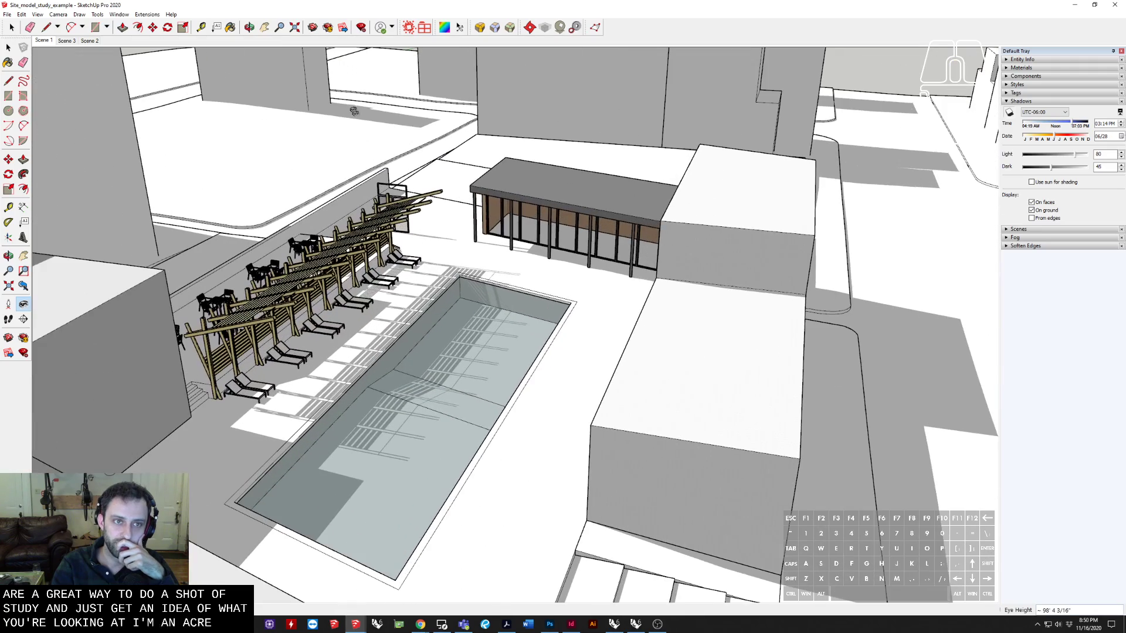
Step: Return to the saved Scene 1 perspective of the pergola and pool, and collapse the shadow settings
{"action": "left_click", "coordinate": [43, 41]}
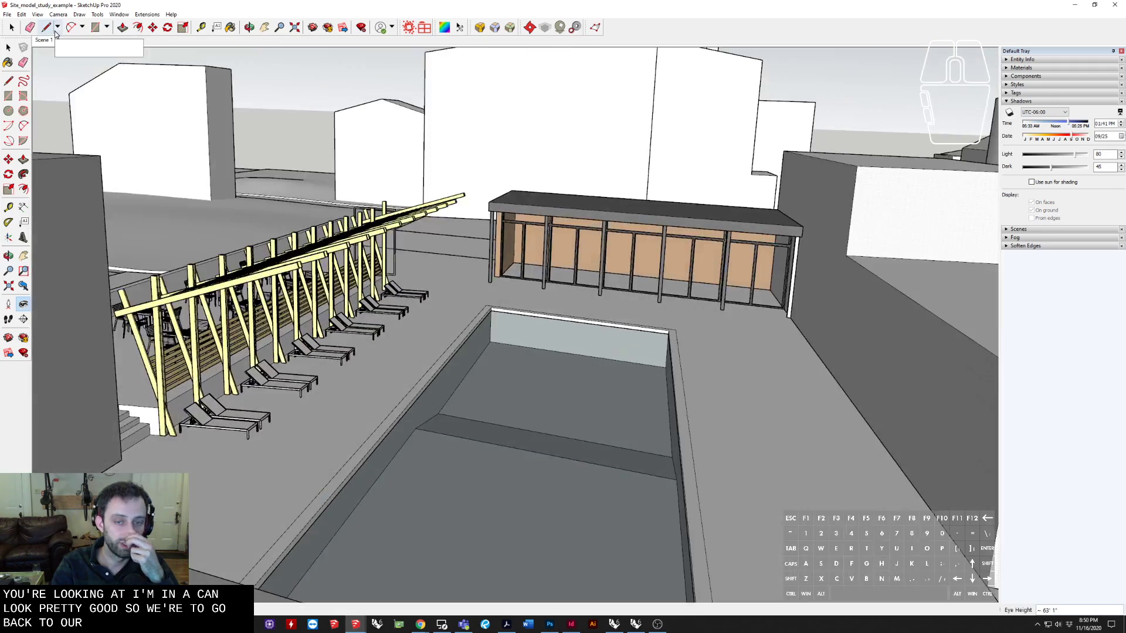
{"action": "left_click", "coordinate": [66, 40]}
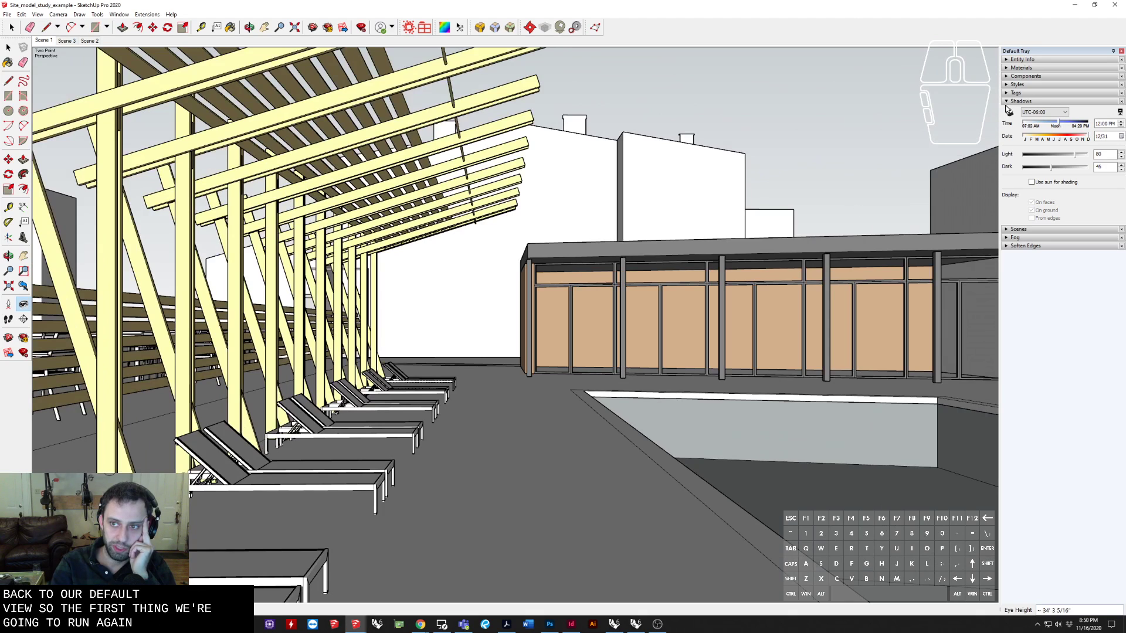
{"action": "left_click", "coordinate": [1008, 101]}
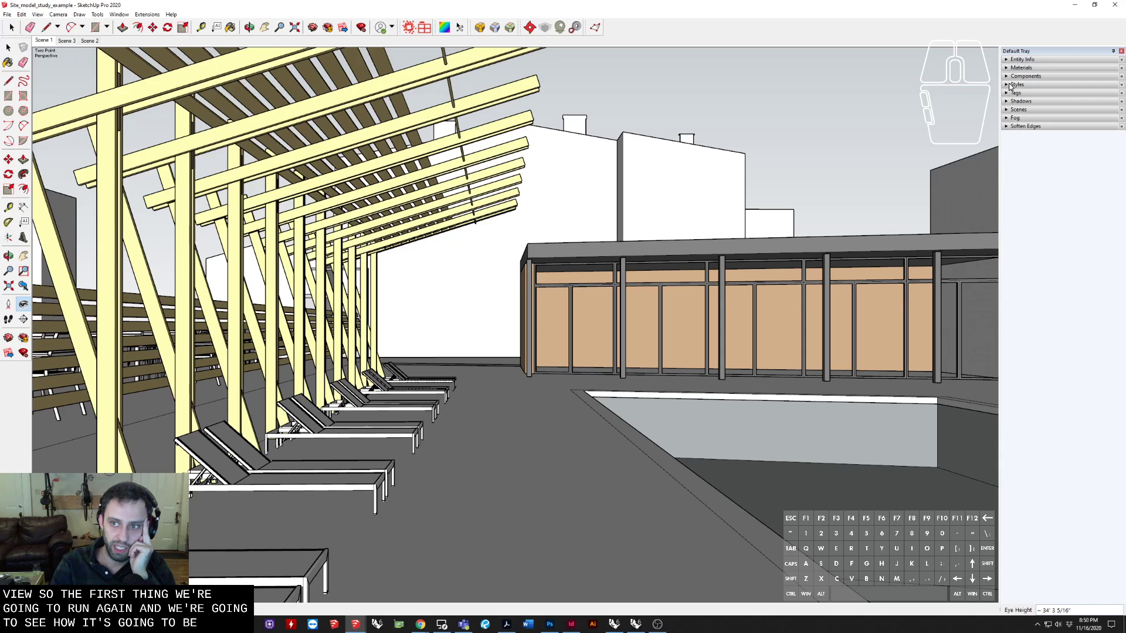
Step: In the style's edge settings, turn off Dashes and set the Profiles thickness to 1
{"action": "left_click", "coordinate": [1008, 85]}
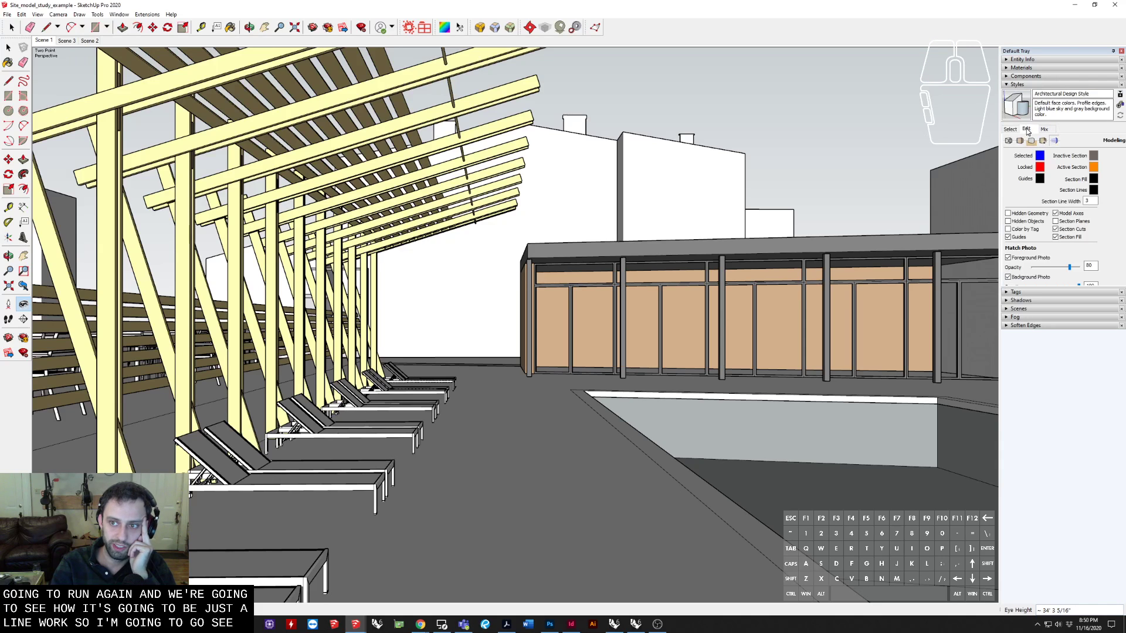
{"action": "left_click", "coordinate": [1008, 140]}
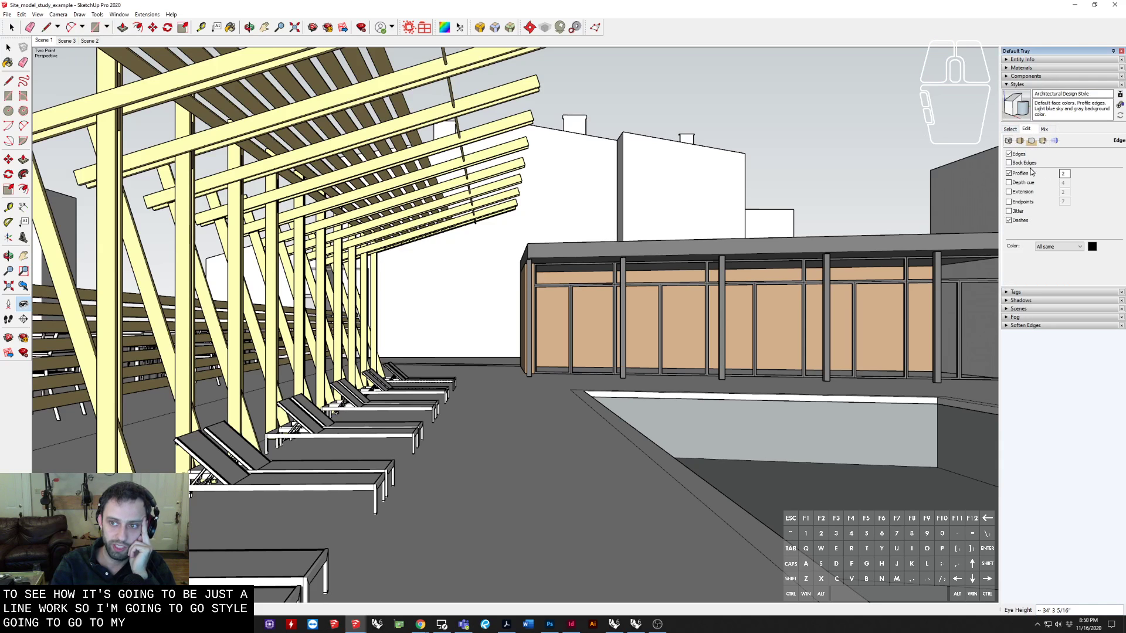
{"action": "left_click", "coordinate": [1011, 221]}
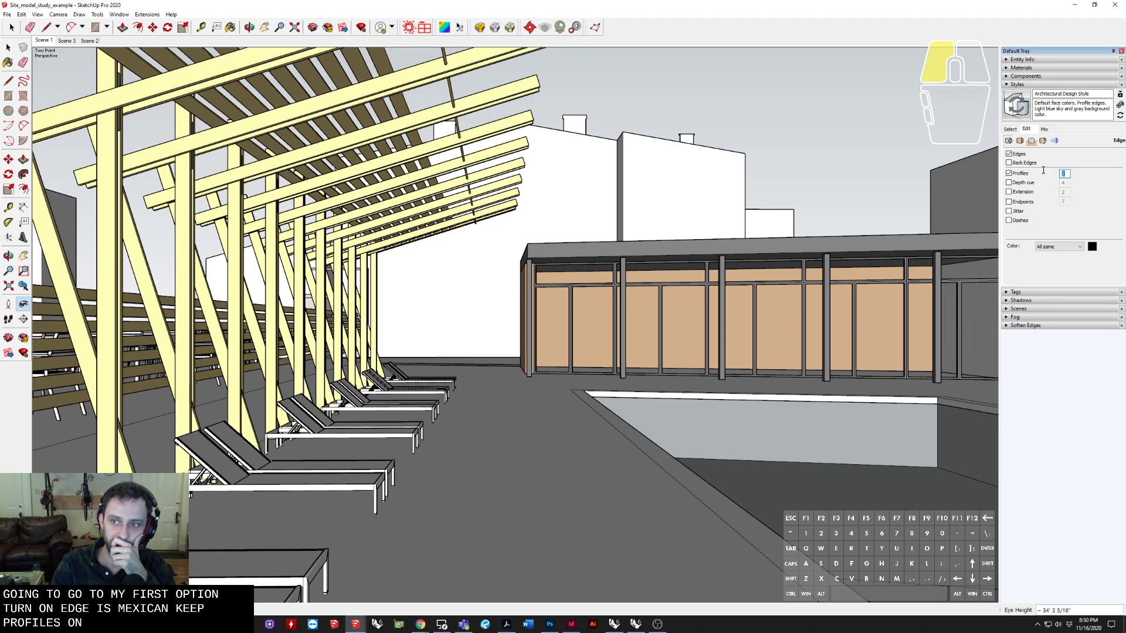
{"action": "type", "text": "1"}
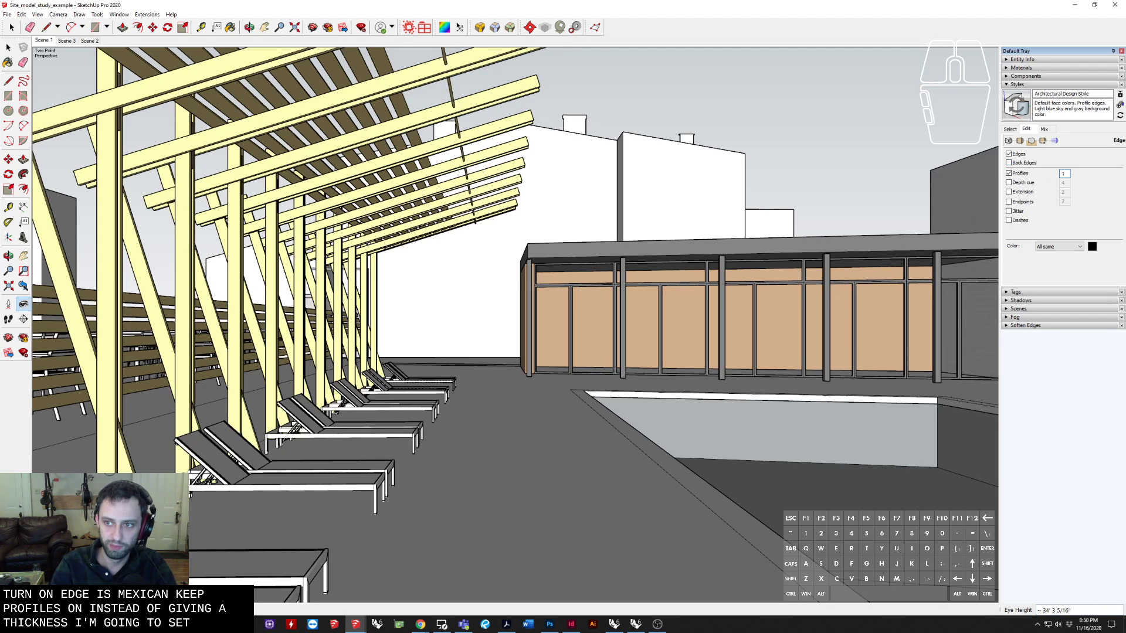
{"action": "key", "text": "Tab"}
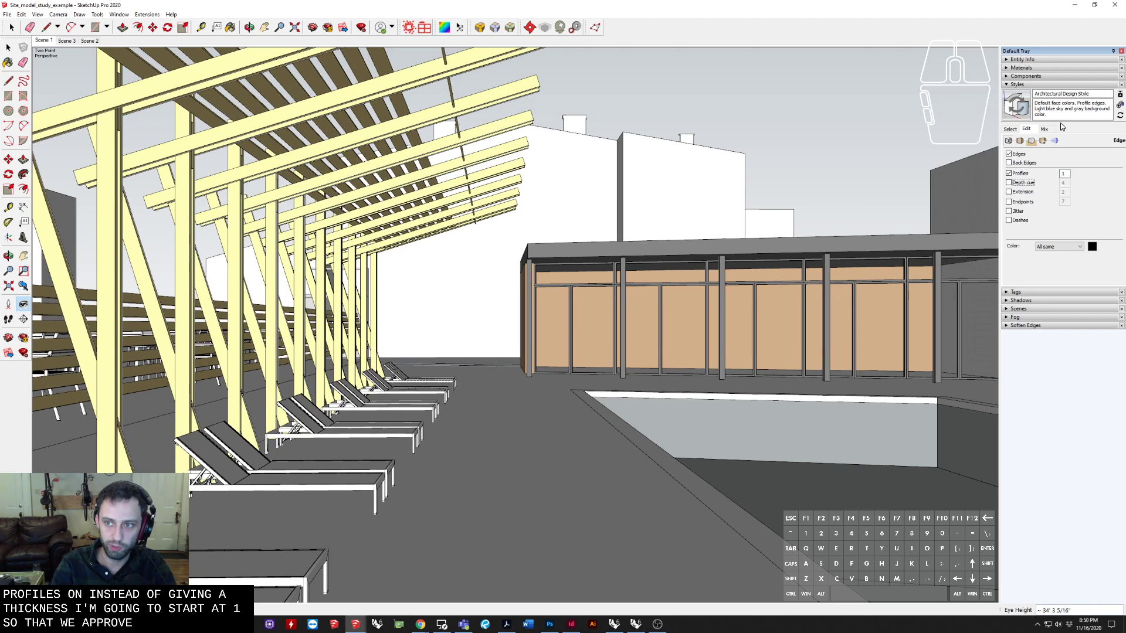
Step: Switch the style's faces to hidden line display and turn off the sky in the background settings
{"action": "left_click", "coordinate": [1019, 141]}
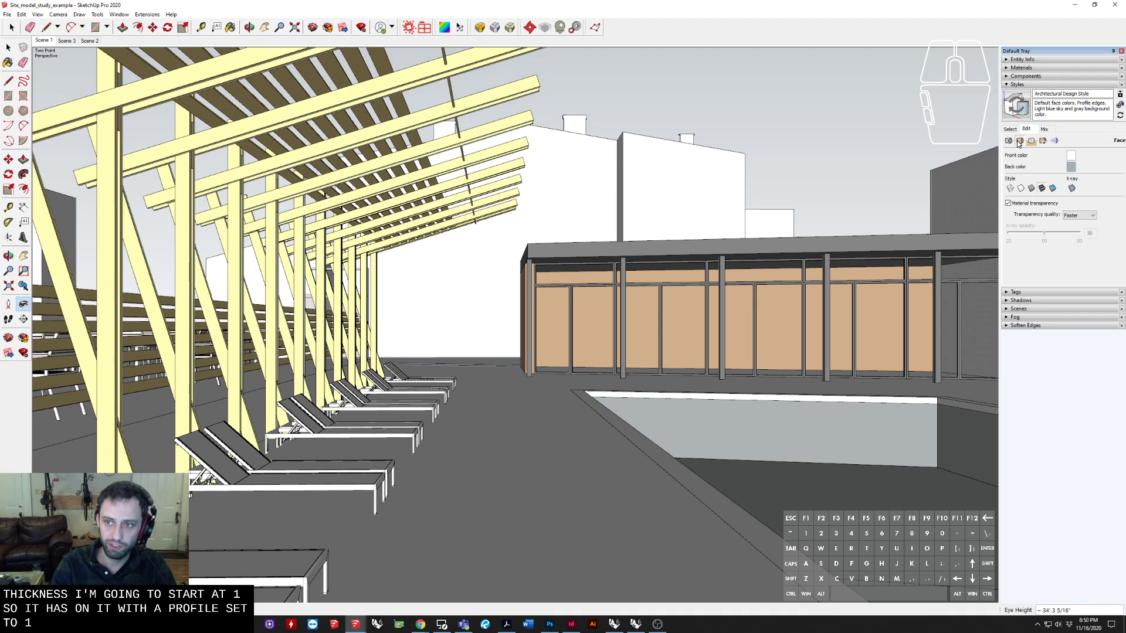
{"action": "left_click", "coordinate": [1022, 191]}
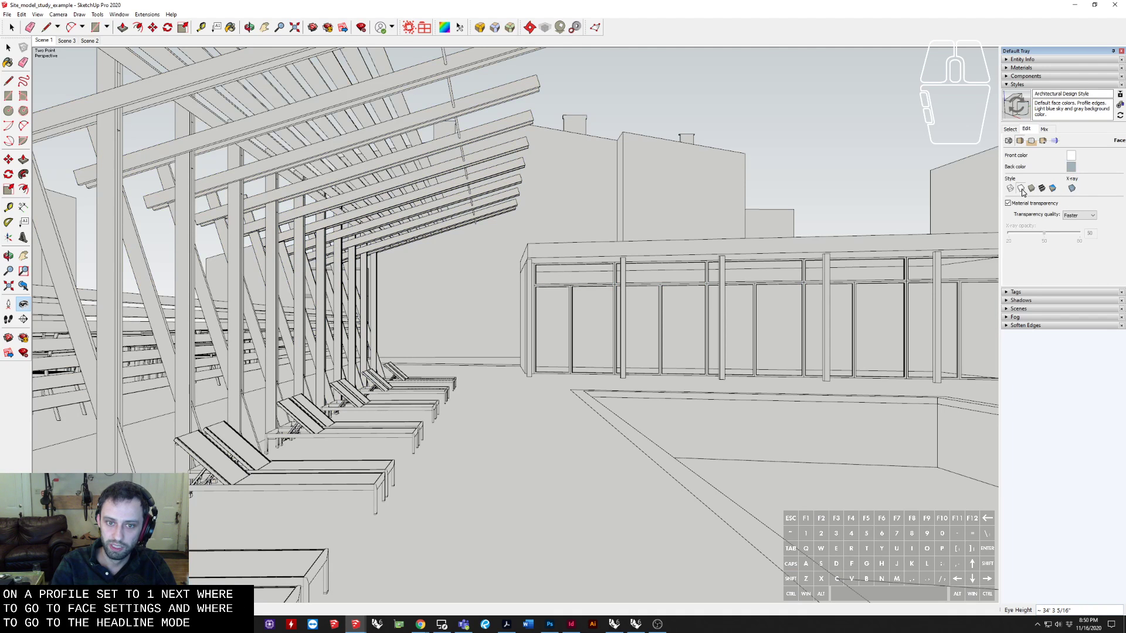
{"action": "left_click", "coordinate": [1034, 141]}
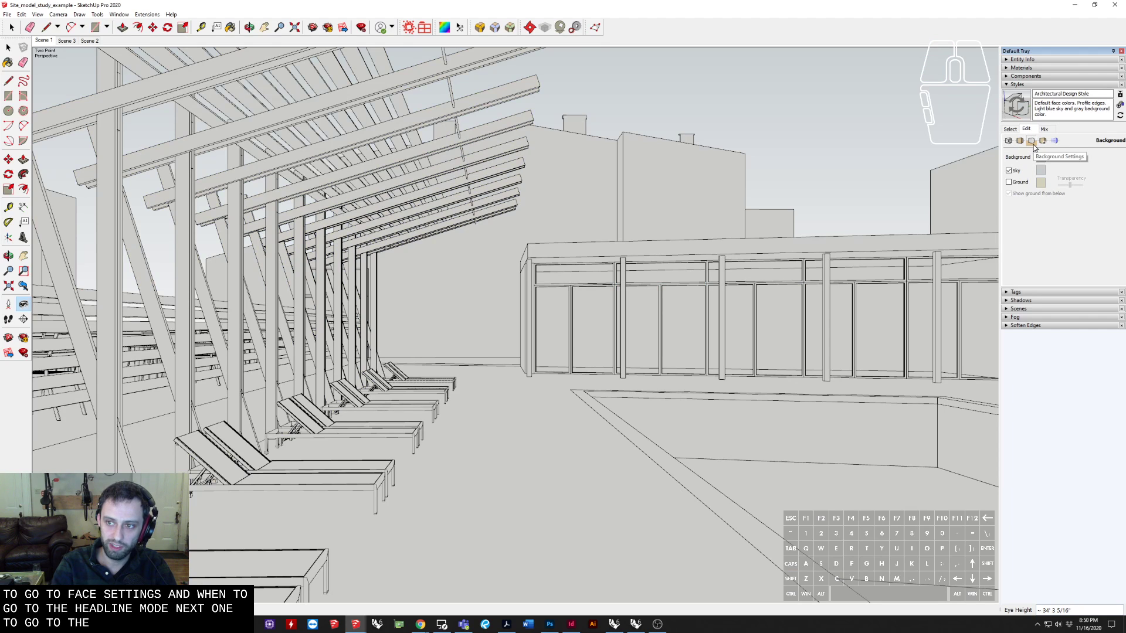
{"action": "left_click", "coordinate": [1018, 171]}
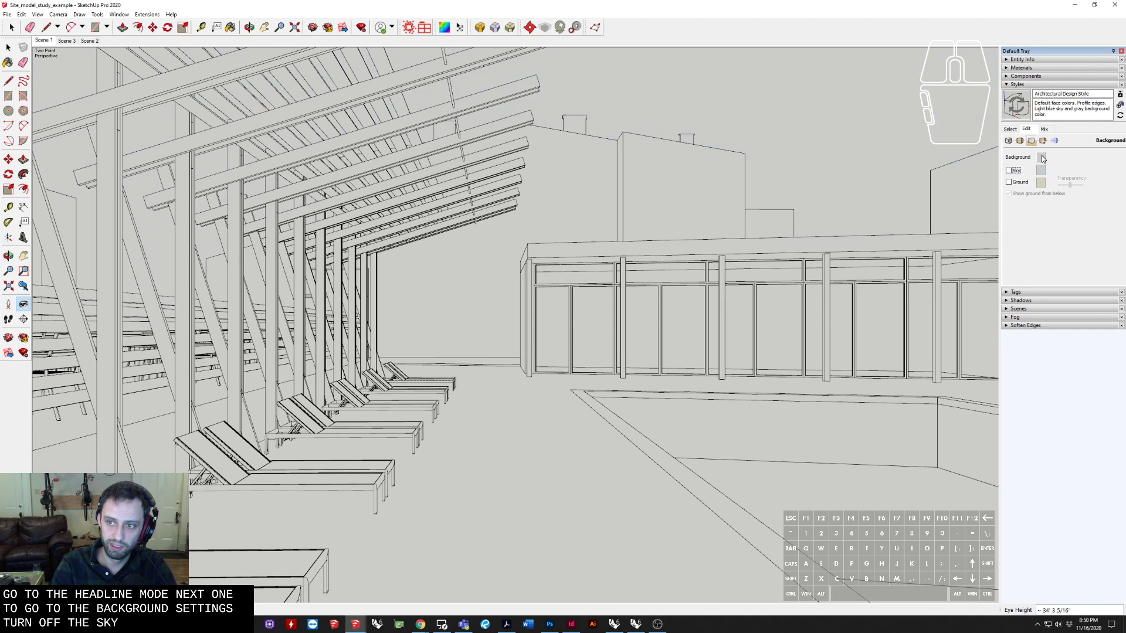
Step: Set the style's background color to pure white
{"action": "left_click", "coordinate": [1040, 157]}
{"action": "left_click", "coordinate": [579, 311]}
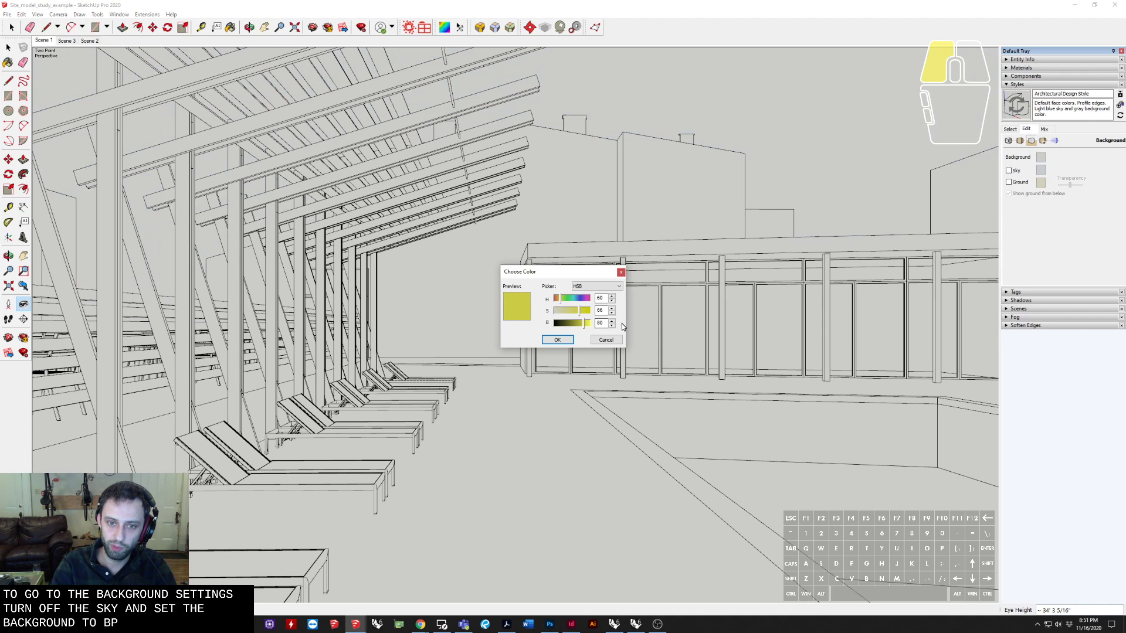
{"action": "left_click_drag", "start_coordinate": [577, 313], "coordinate": [602, 332]}
{"action": "left_click", "coordinate": [557, 341]}
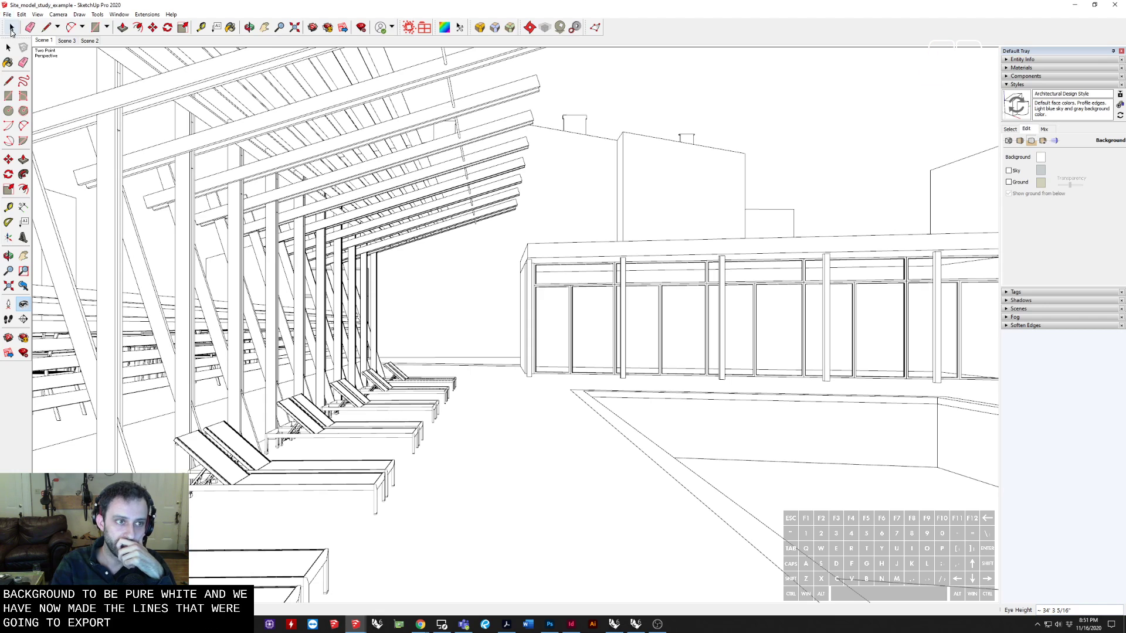
Step: Export the line view as a 2D graphic in TIF format, named Site_model_study_example_lines_01, in the sketch-up_exports folder
{"action": "left_click", "coordinate": [7, 14]}
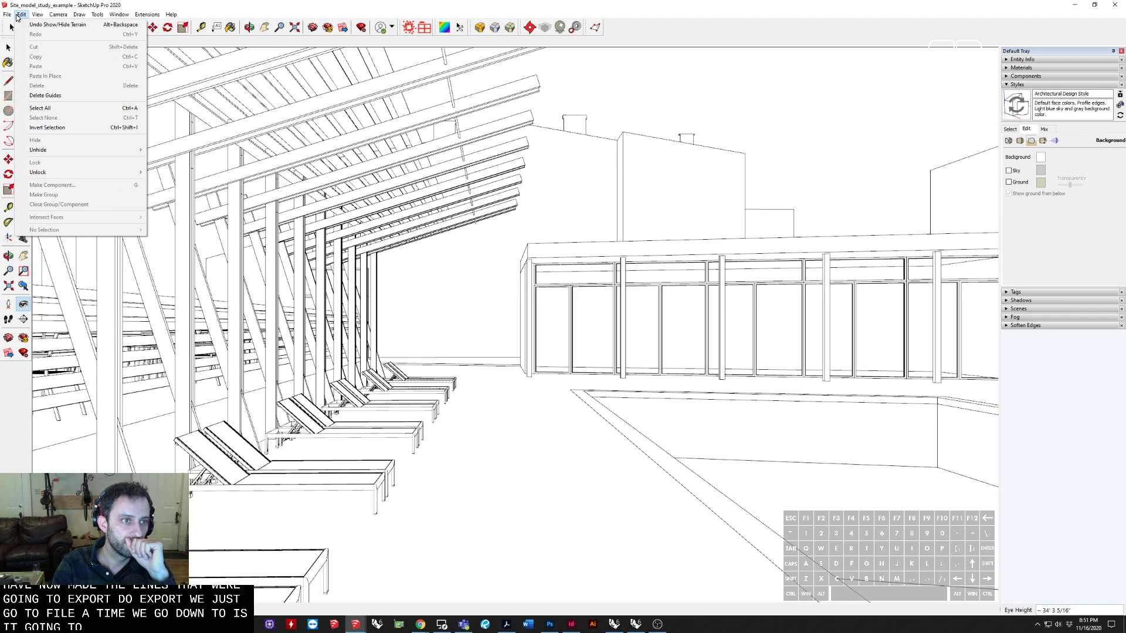
{"action": "mouse_move", "coordinate": [56, 160]}
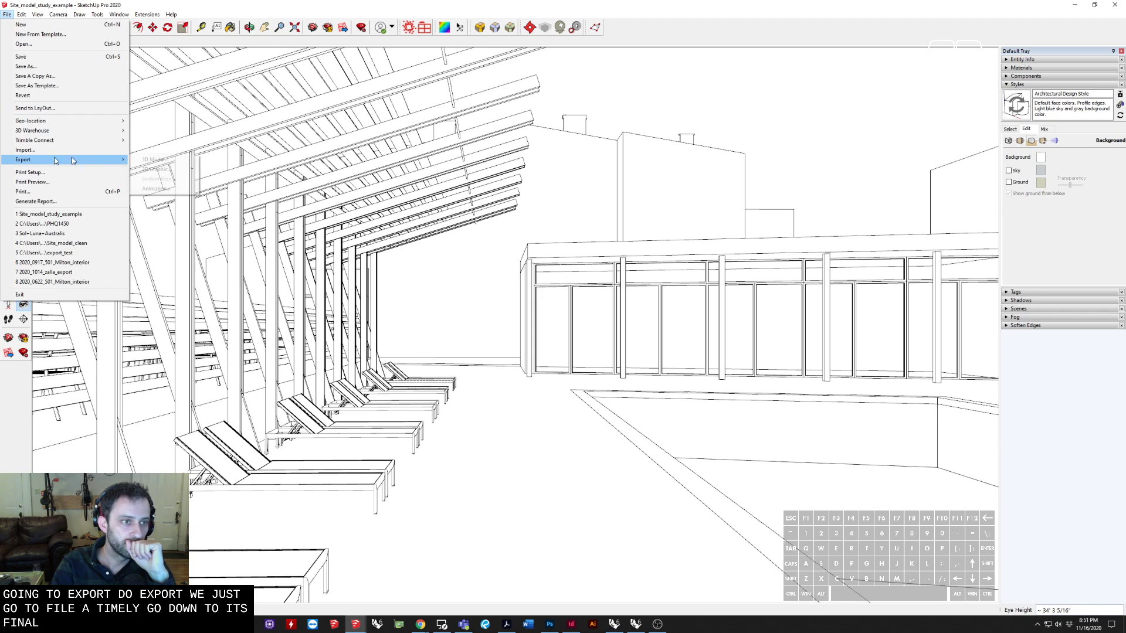
{"action": "left_click", "coordinate": [156, 169]}
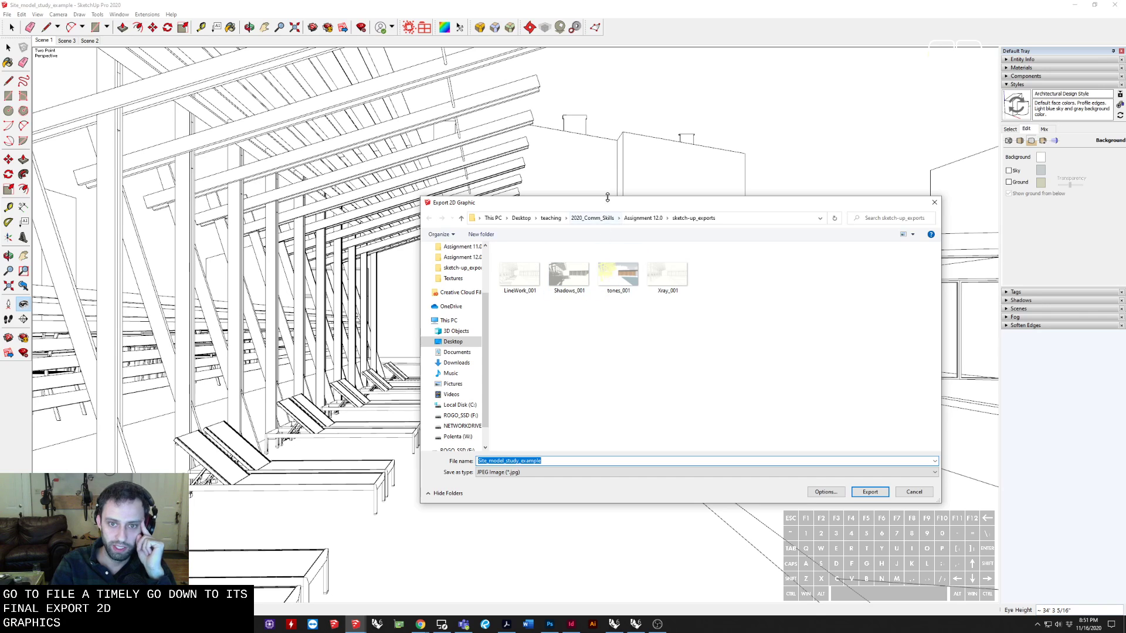
{"action": "left_click_drag", "start_coordinate": [606, 211], "coordinate": [520, 208]}
{"action": "left_click", "coordinate": [482, 470]}
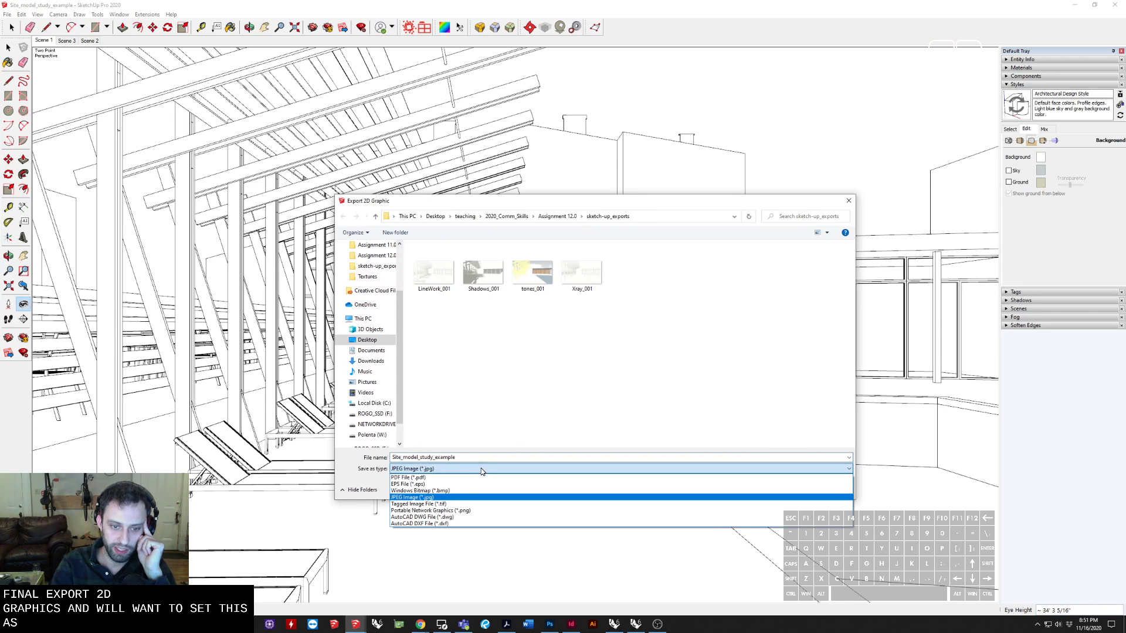
{"action": "left_click", "coordinate": [513, 501]}
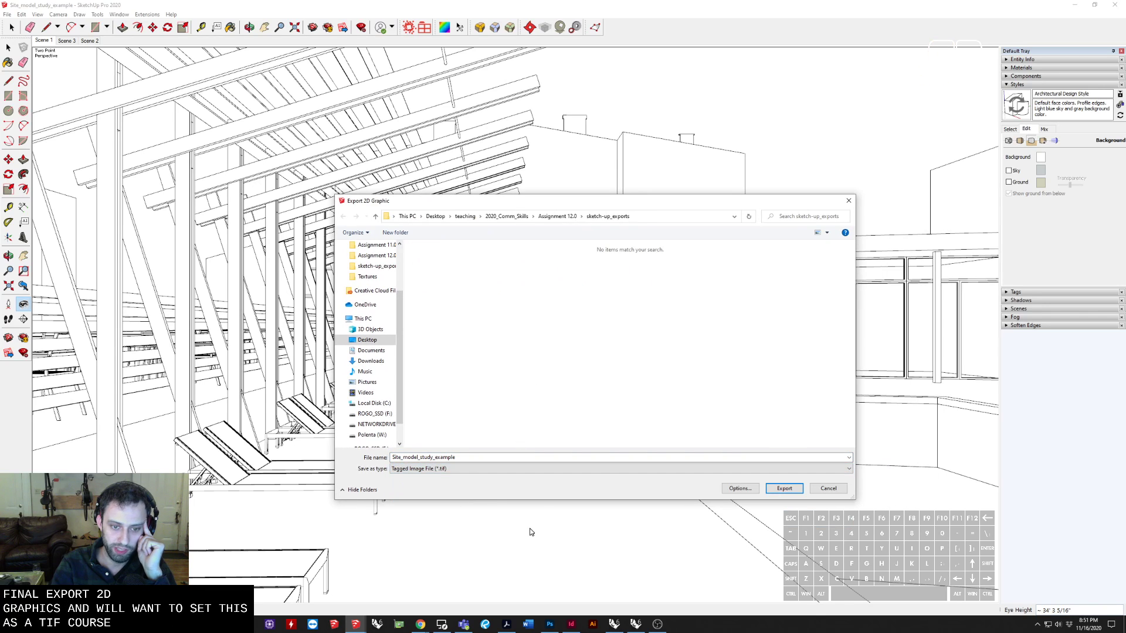
{"action": "double_click", "coordinate": [466, 458]}
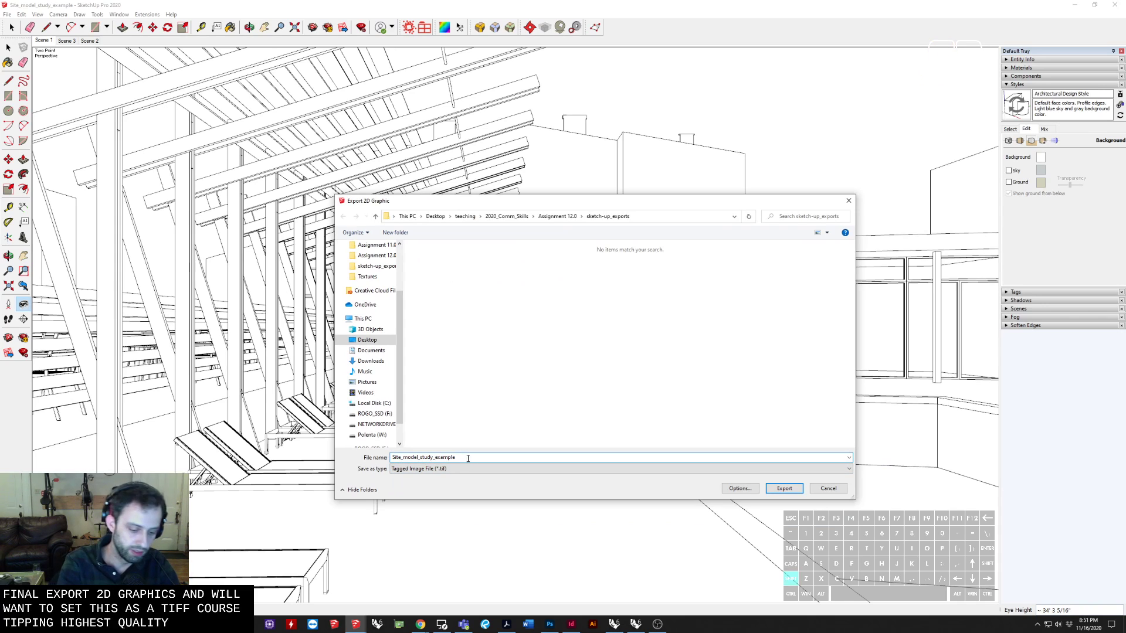
{"action": "key", "text": "BackSpace"}
{"action": "key", "text": "BackSpace"}
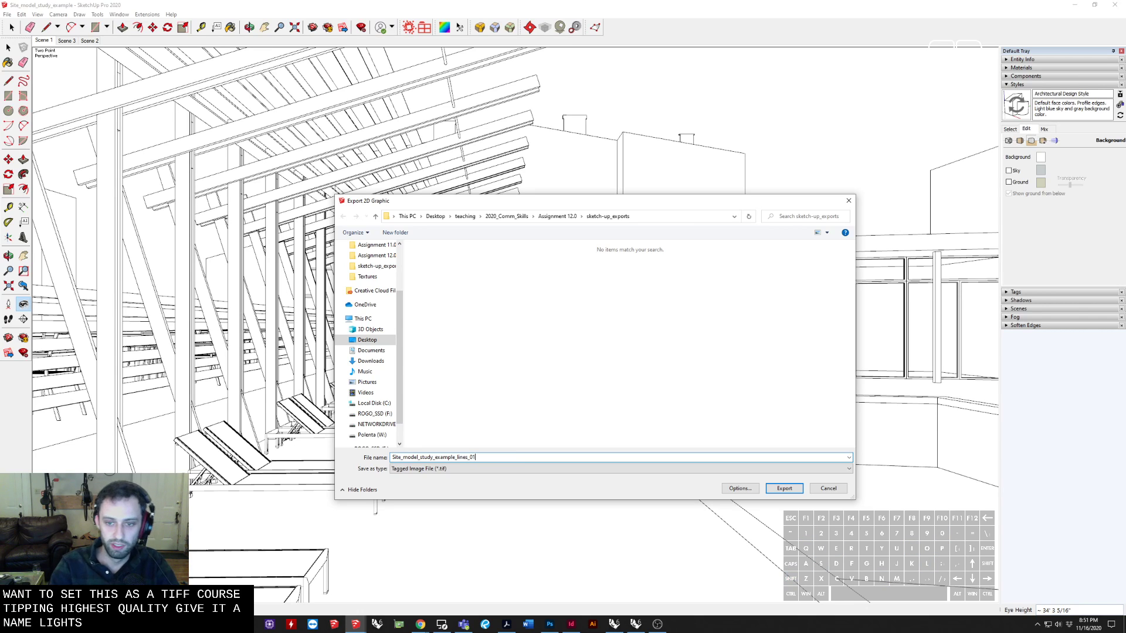
{"action": "key", "text": "Return"}
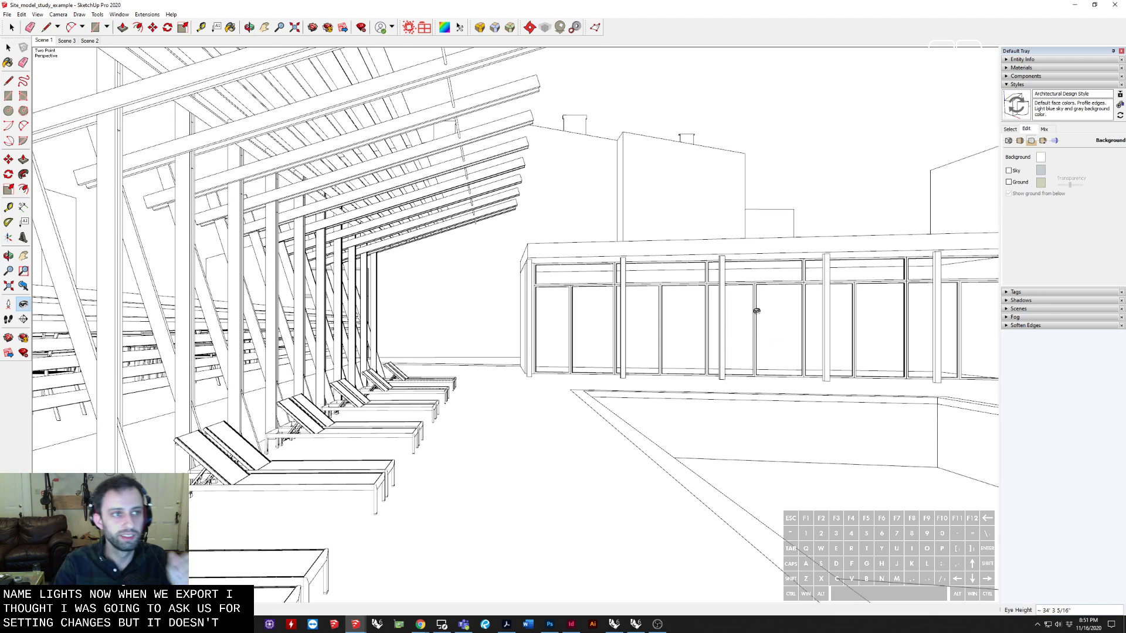
Step: Check the image size and rendering options for the 2D TIF export of the lines view, then leave without exporting again
{"action": "left_click", "coordinate": [7, 14]}
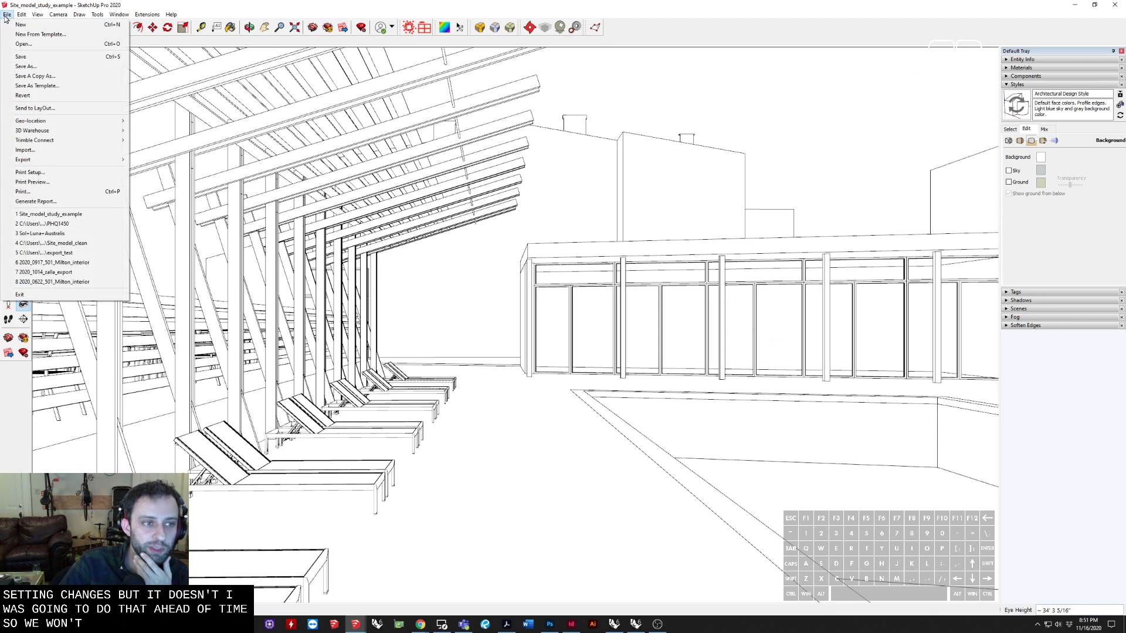
{"action": "mouse_move", "coordinate": [17, 164]}
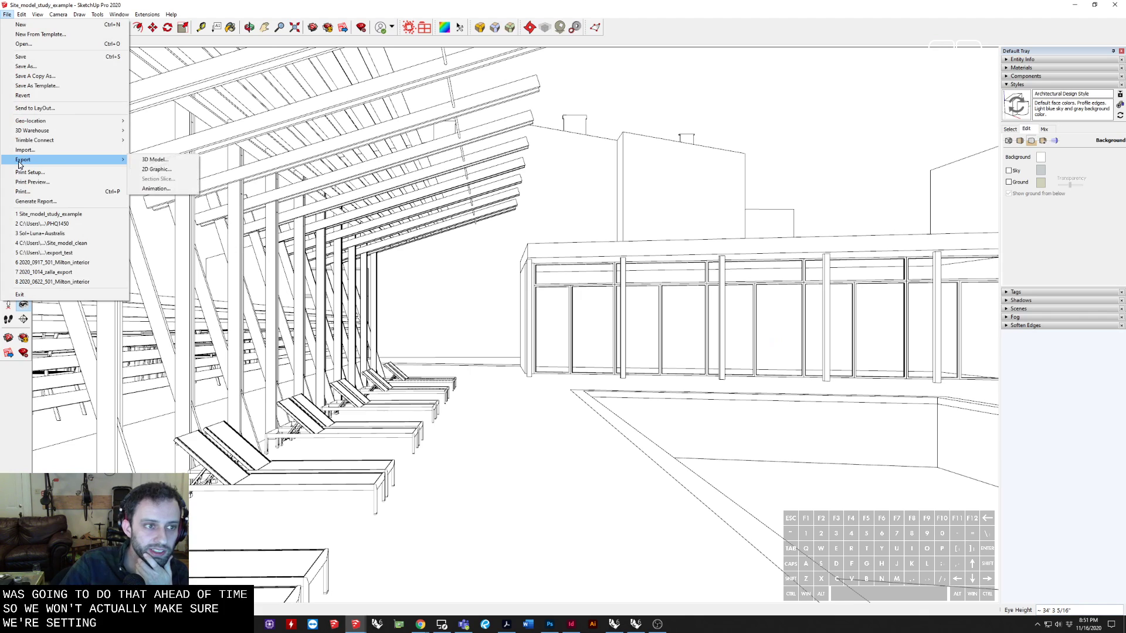
{"action": "left_click", "coordinate": [157, 170]}
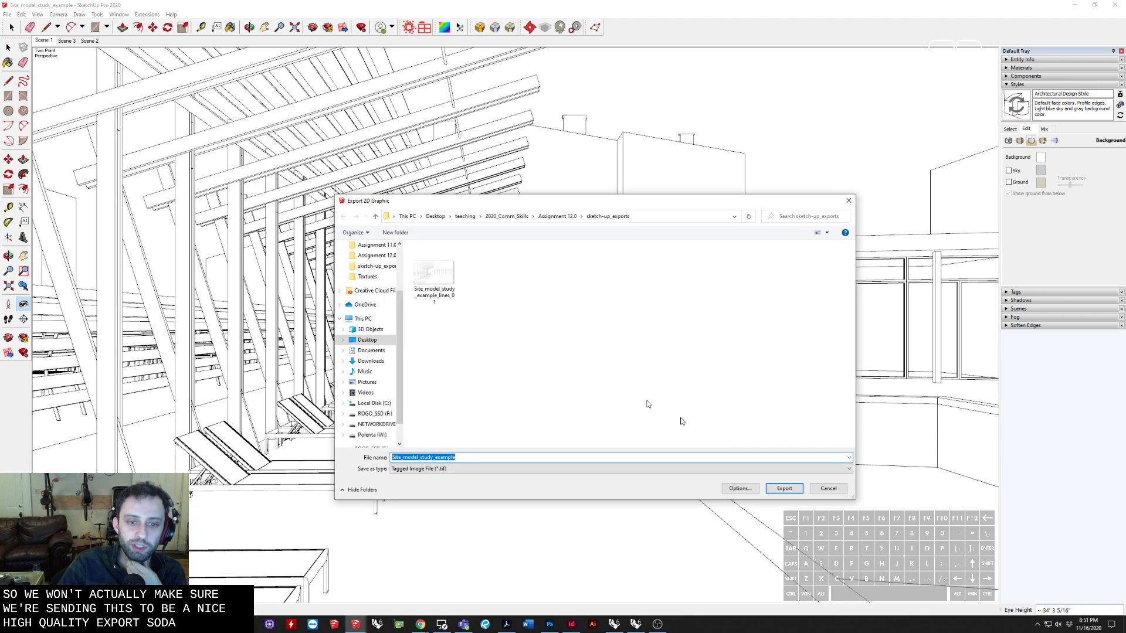
{"action": "left_click", "coordinate": [445, 277]}
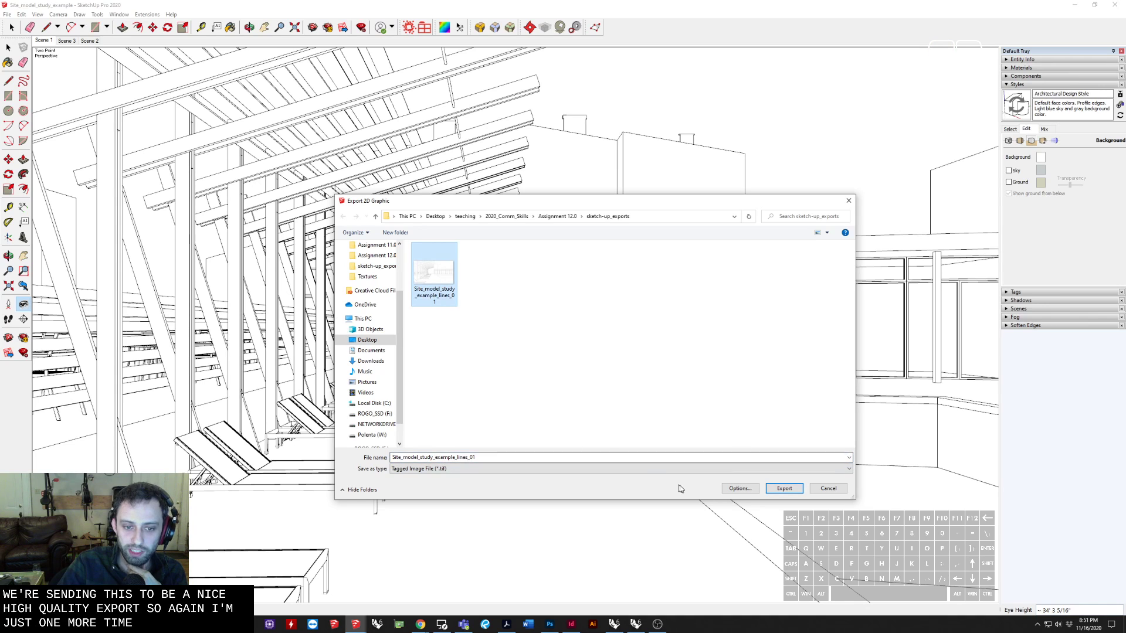
{"action": "left_click", "coordinate": [729, 491]}
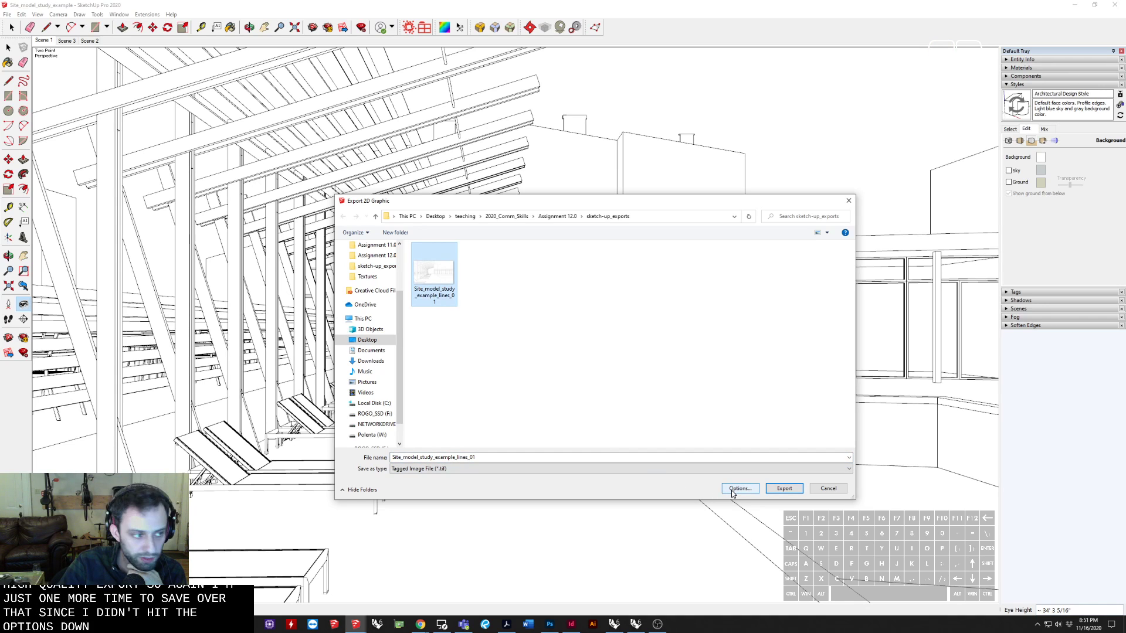
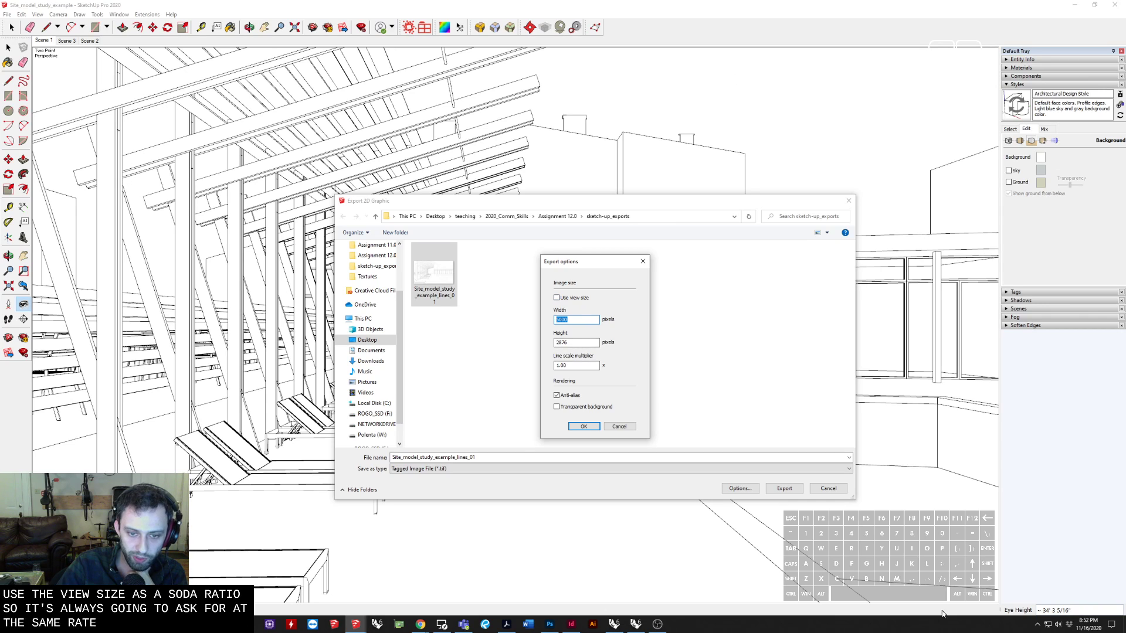
{"action": "left_click", "coordinate": [580, 411]}
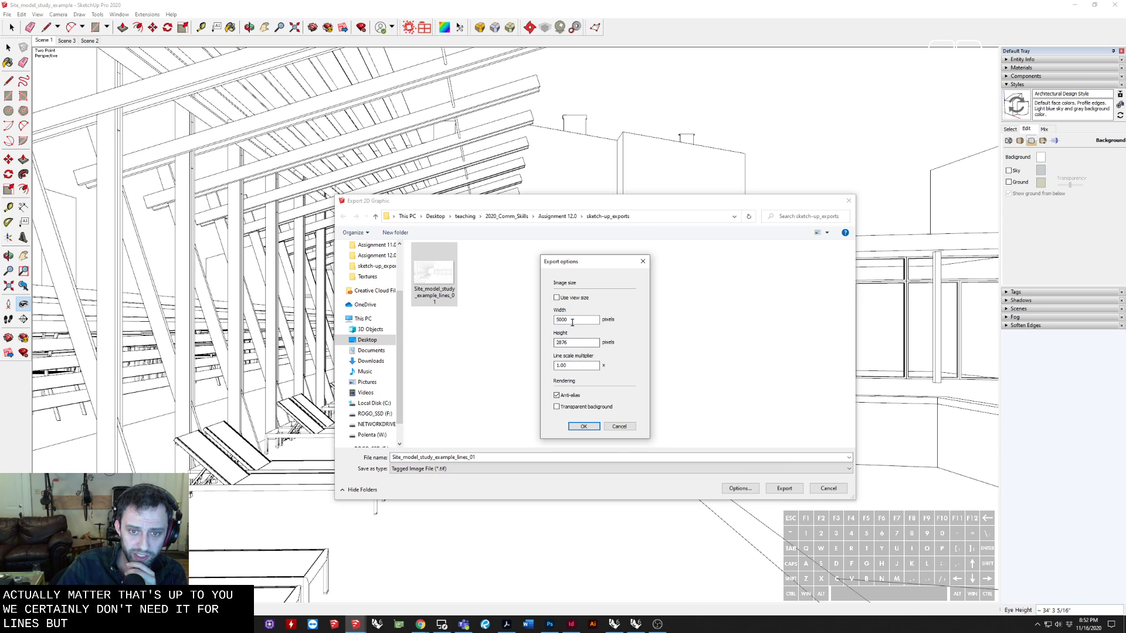
{"action": "left_click", "coordinate": [583, 426]}
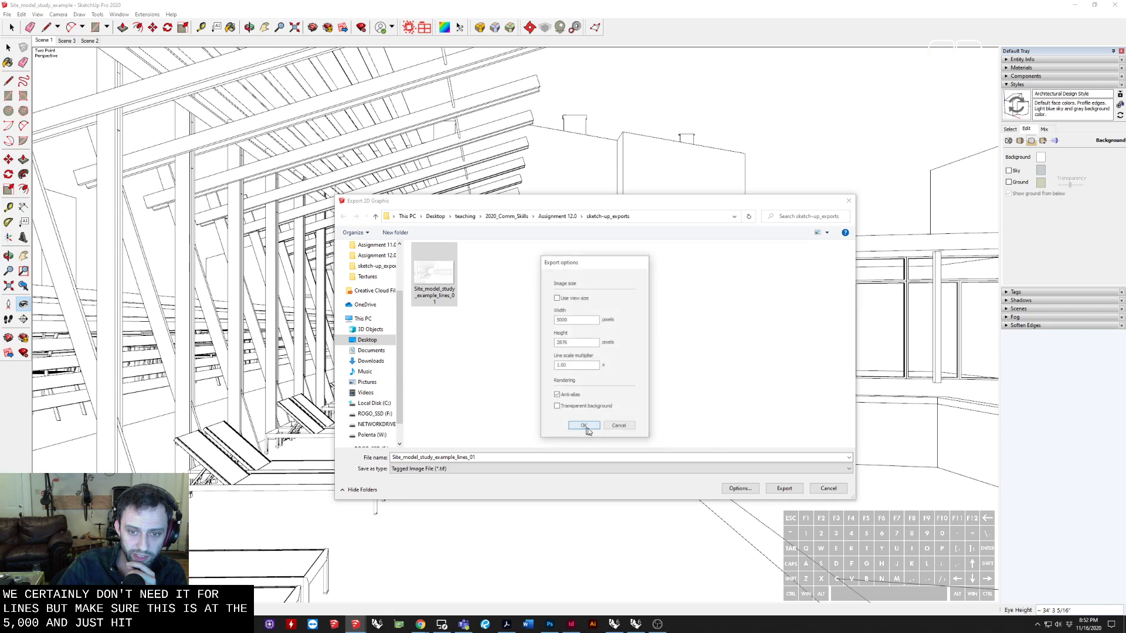
{"action": "left_click", "coordinate": [827, 489]}
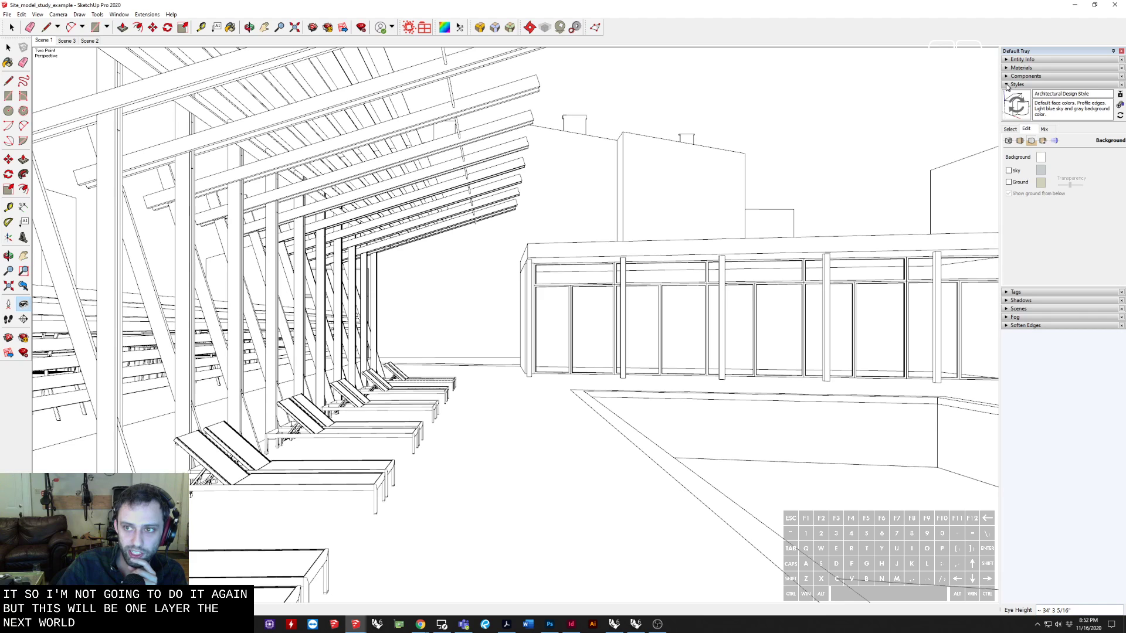
Step: Turn off the style's profiles and edges and turn on shadows to leave a shadows-only view
{"action": "left_click", "coordinate": [1010, 142]}
{"action": "left_click", "coordinate": [1009, 174]}
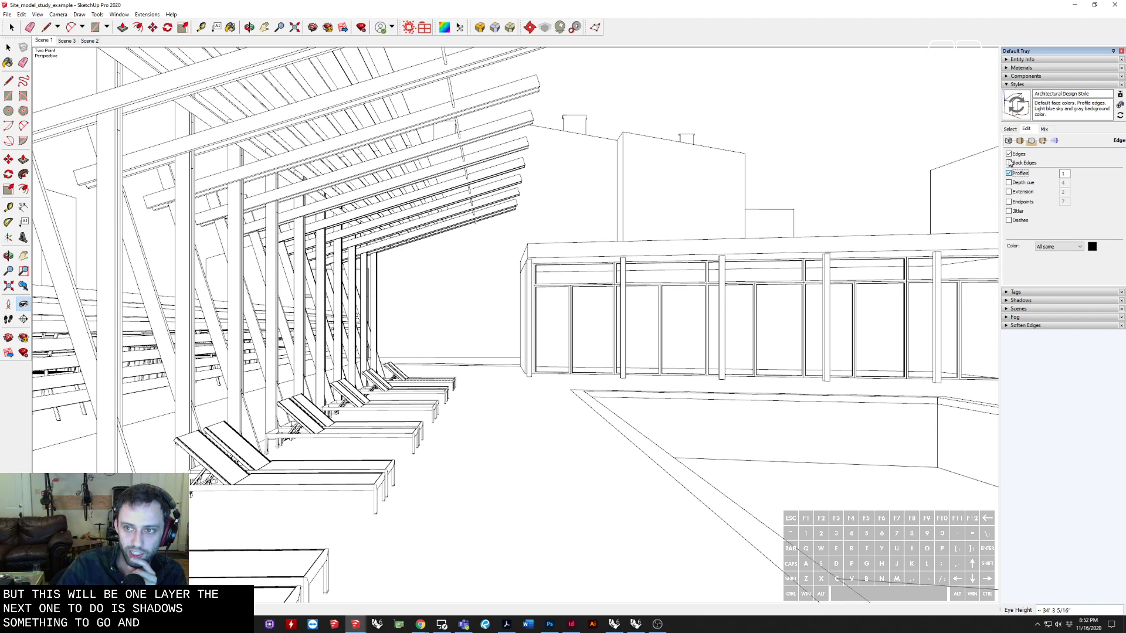
{"action": "left_click", "coordinate": [1009, 174]}
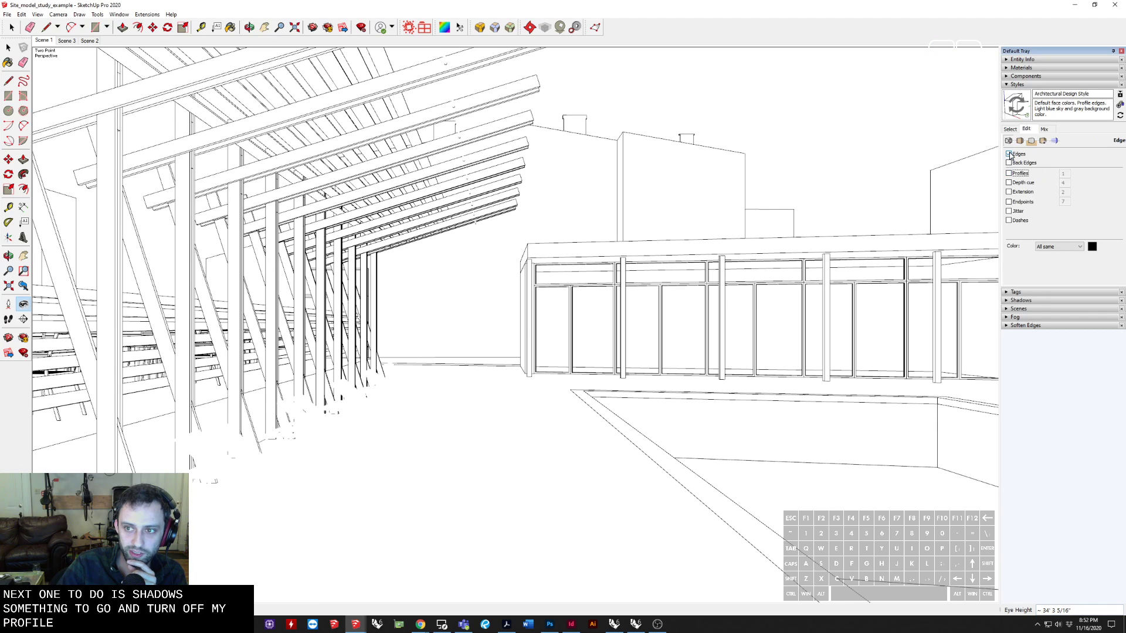
{"action": "left_click", "coordinate": [1014, 300]}
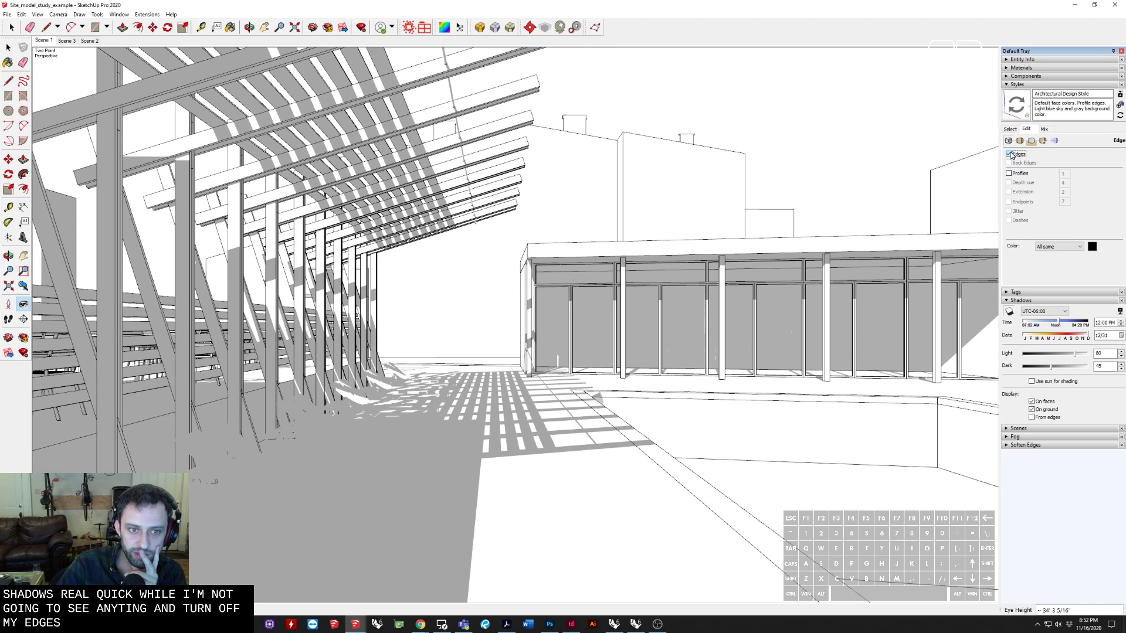
{"action": "left_click", "coordinate": [1010, 154]}
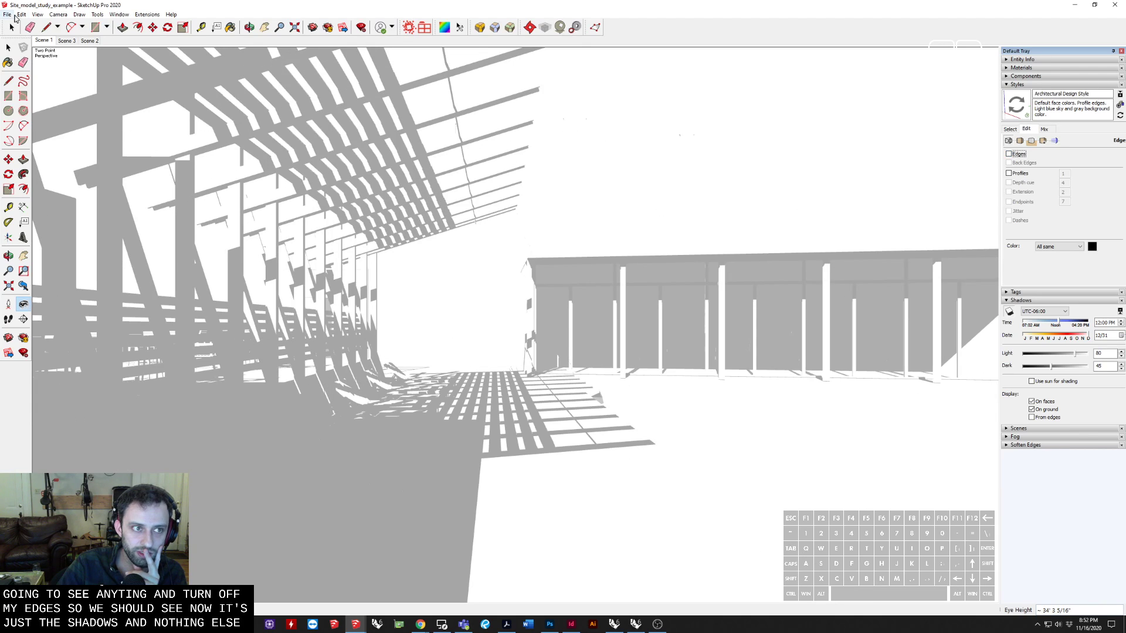
Step: Export the shadow view as a 2D graphic in TIF format, named Site_model_study_example_shadows_01, in the sketch-up_exports folder
{"action": "left_click", "coordinate": [7, 14]}
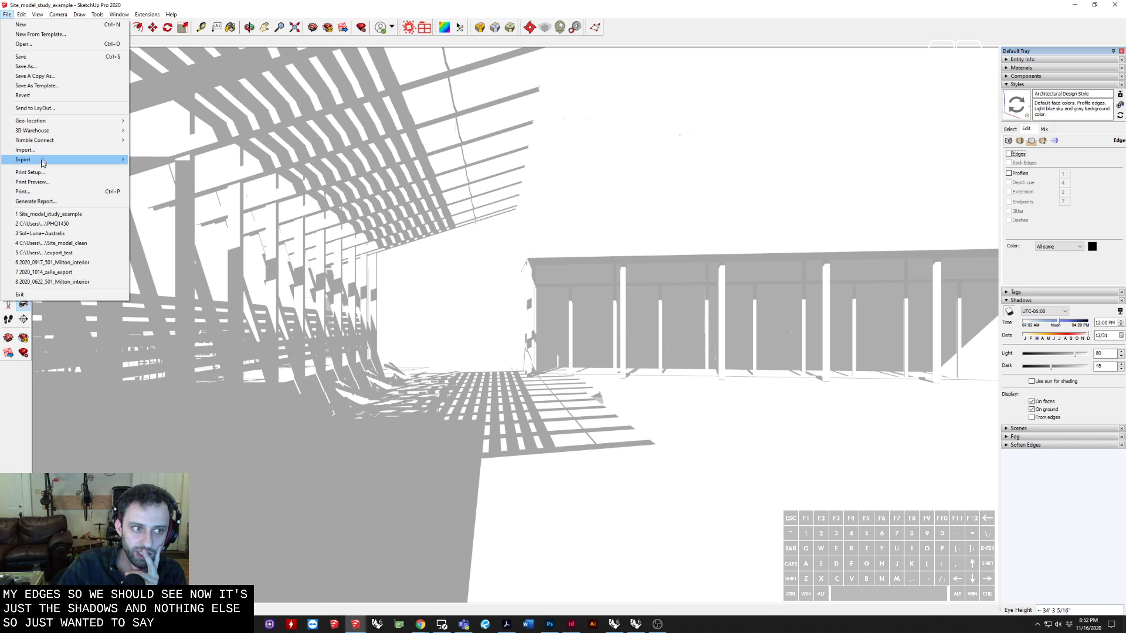
{"action": "mouse_move", "coordinate": [45, 161]}
{"action": "left_click", "coordinate": [151, 170]}
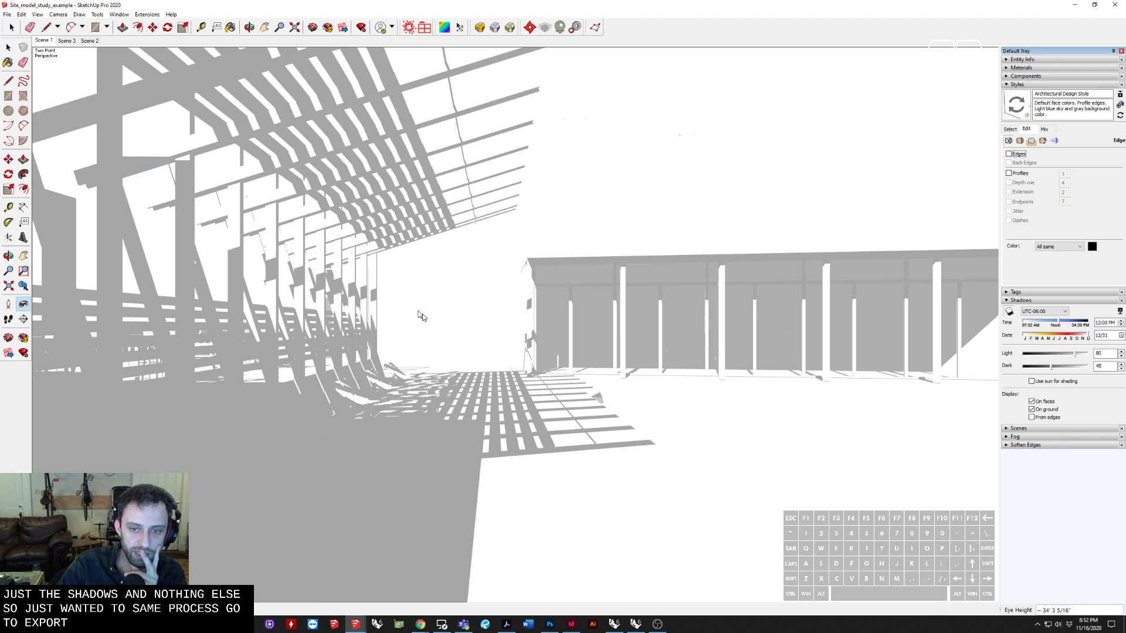
{"action": "left_click", "coordinate": [433, 273]}
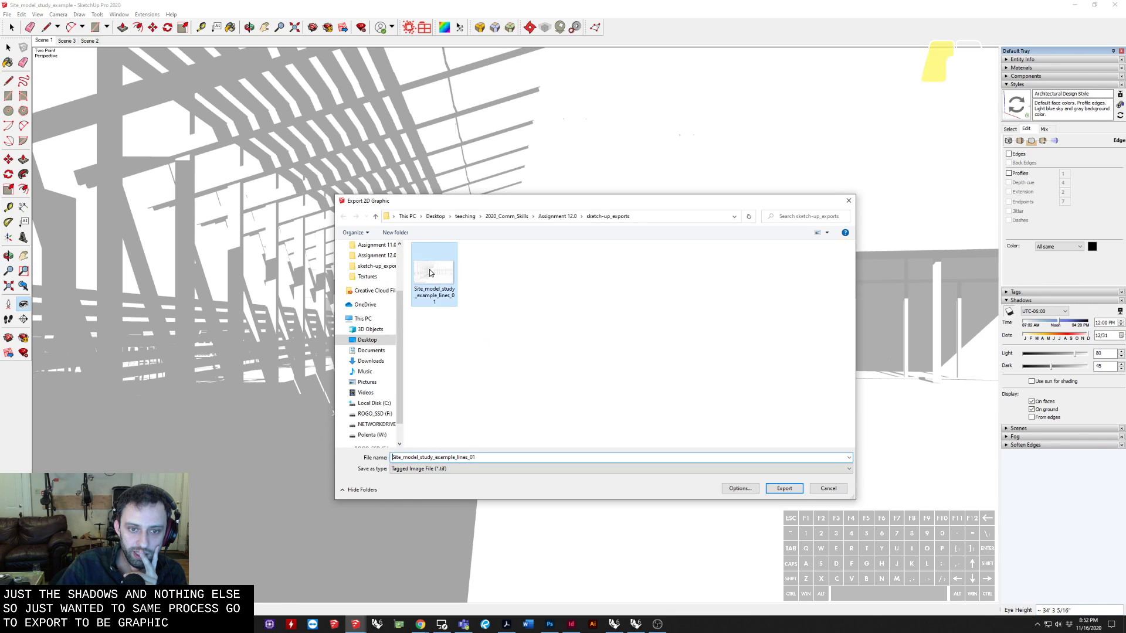
{"action": "double_click", "coordinate": [465, 457]}
{"action": "left_click", "coordinate": [468, 457]}
{"action": "key", "text": "BackSpace"}
{"action": "key", "text": "BackSpace"}
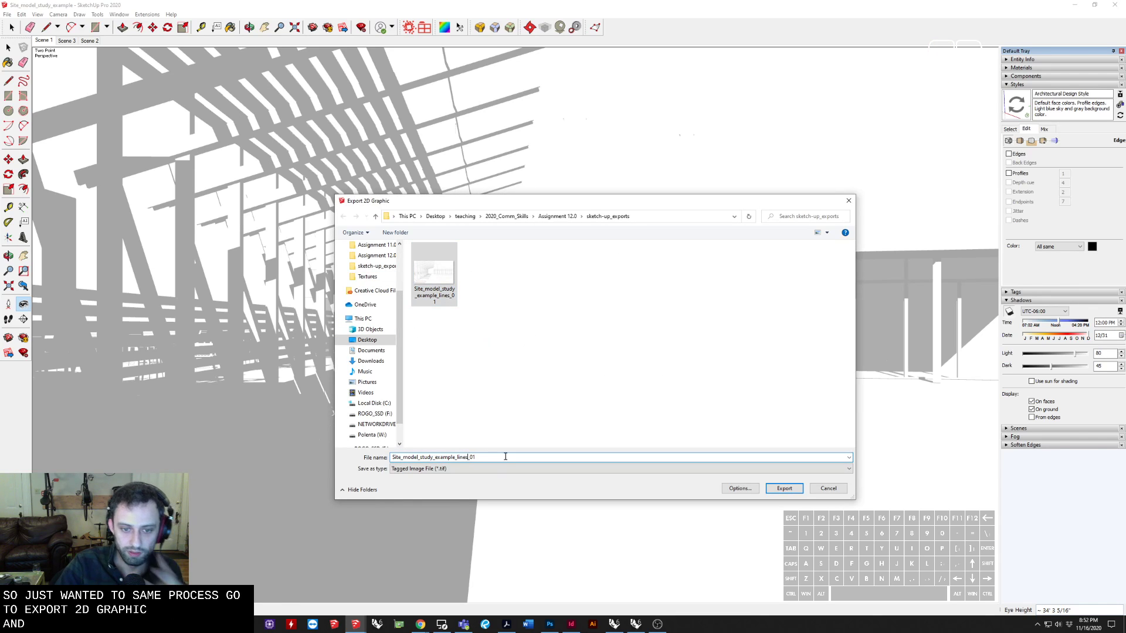
{"action": "type", "text": "shadow"}
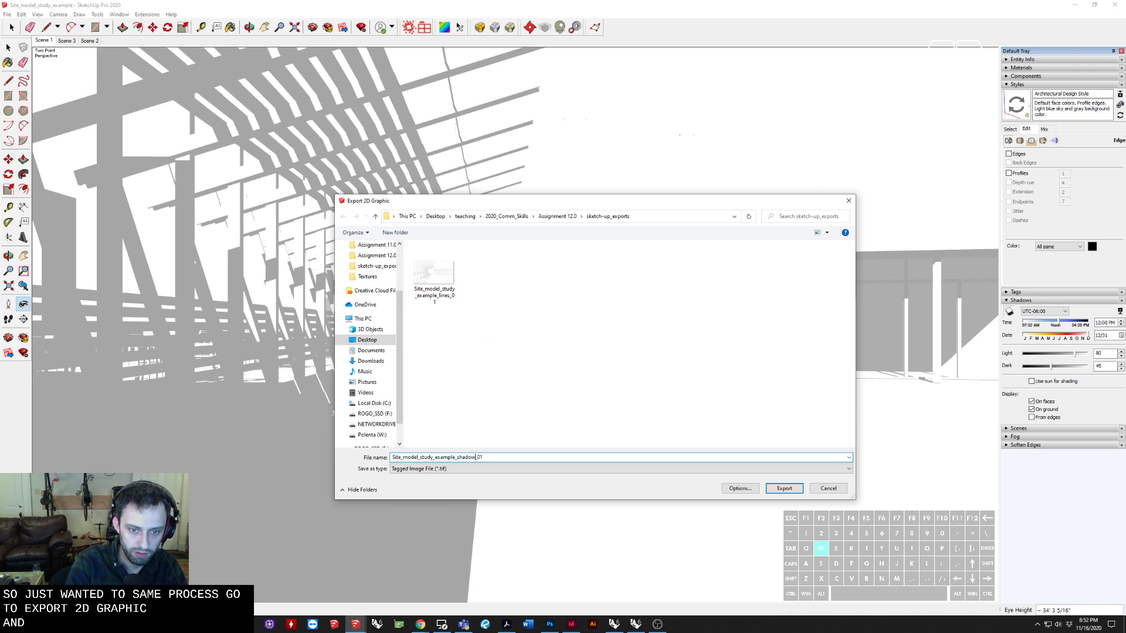
{"action": "key", "text": "Return"}
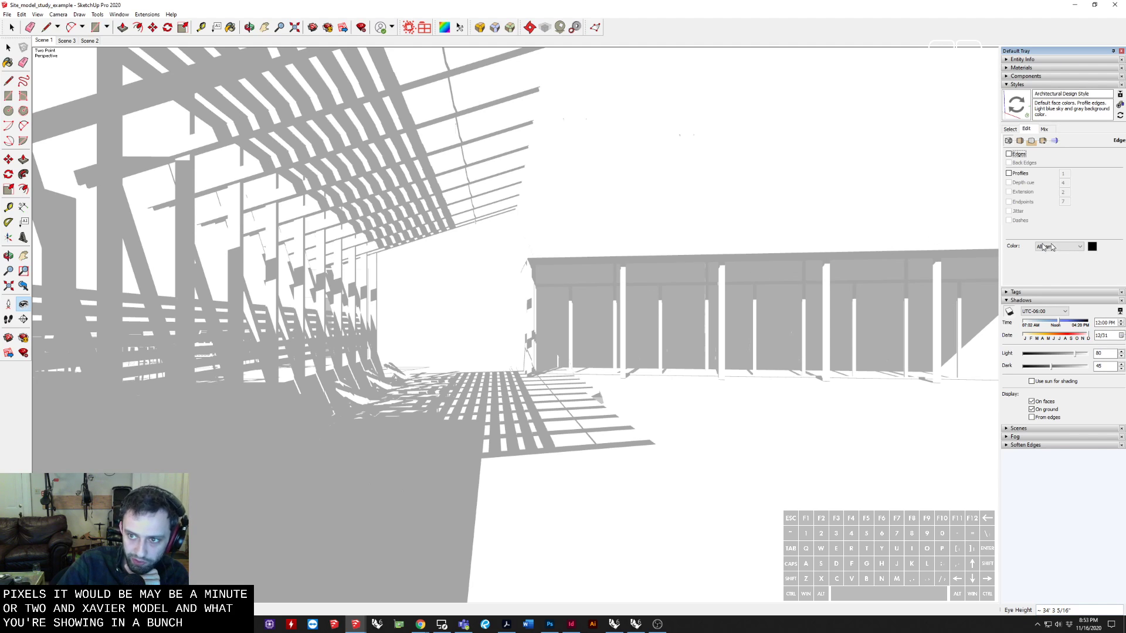
Step: Turn off shadows, switch the style's edges back on and enable X-ray display for the faces
{"action": "left_click", "coordinate": [1008, 312]}
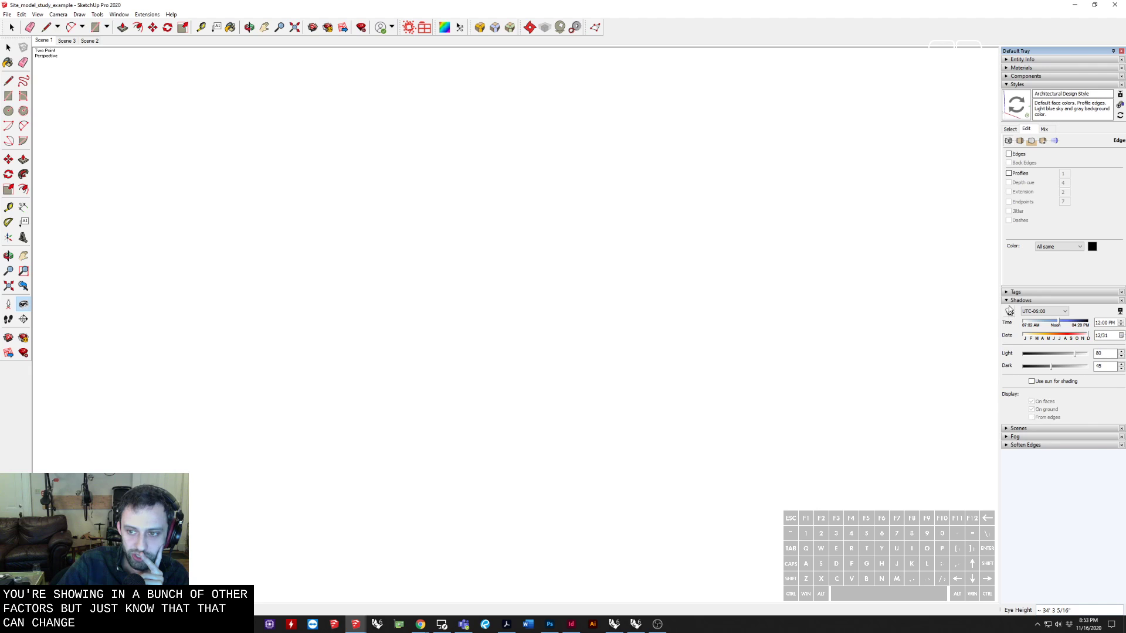
{"action": "left_click", "coordinate": [1009, 154]}
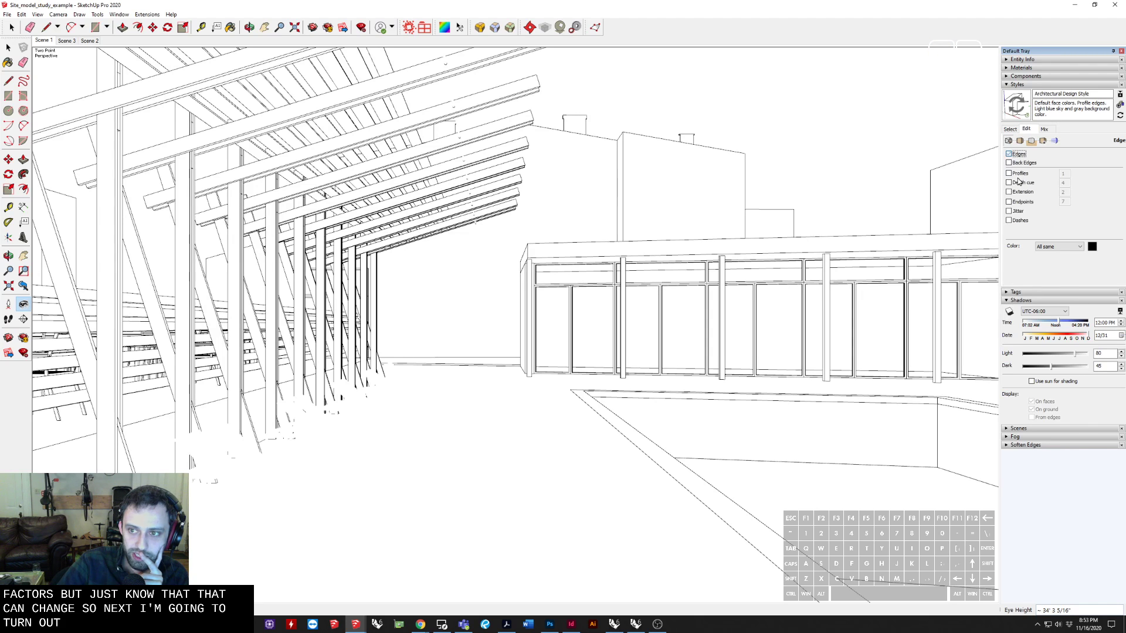
{"action": "left_click", "coordinate": [1021, 141]}
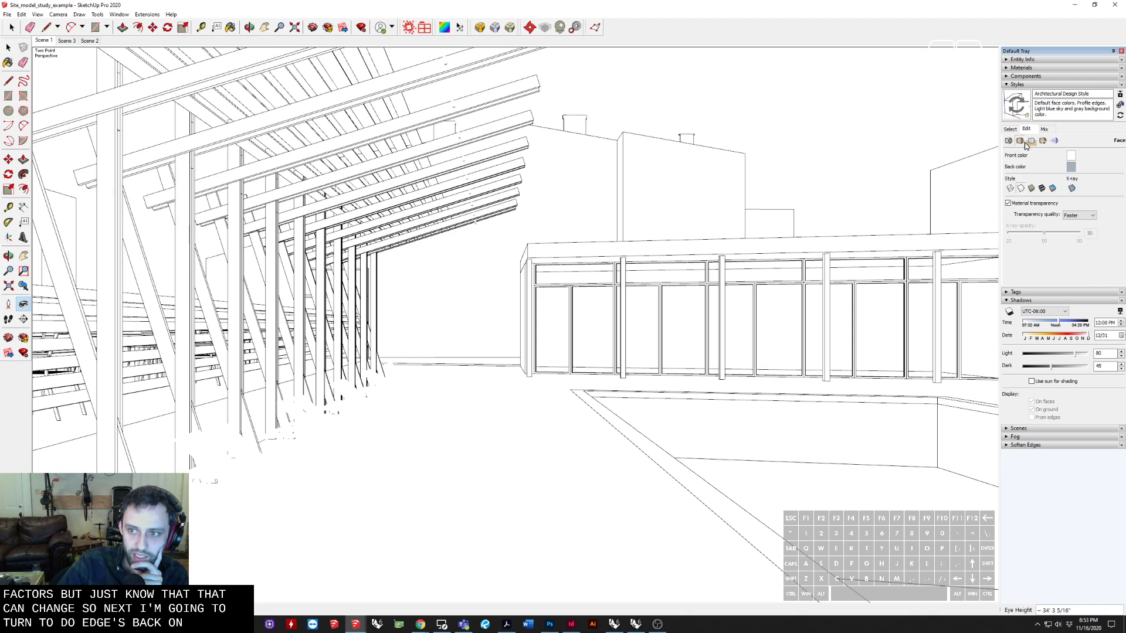
{"action": "left_click", "coordinate": [1070, 189]}
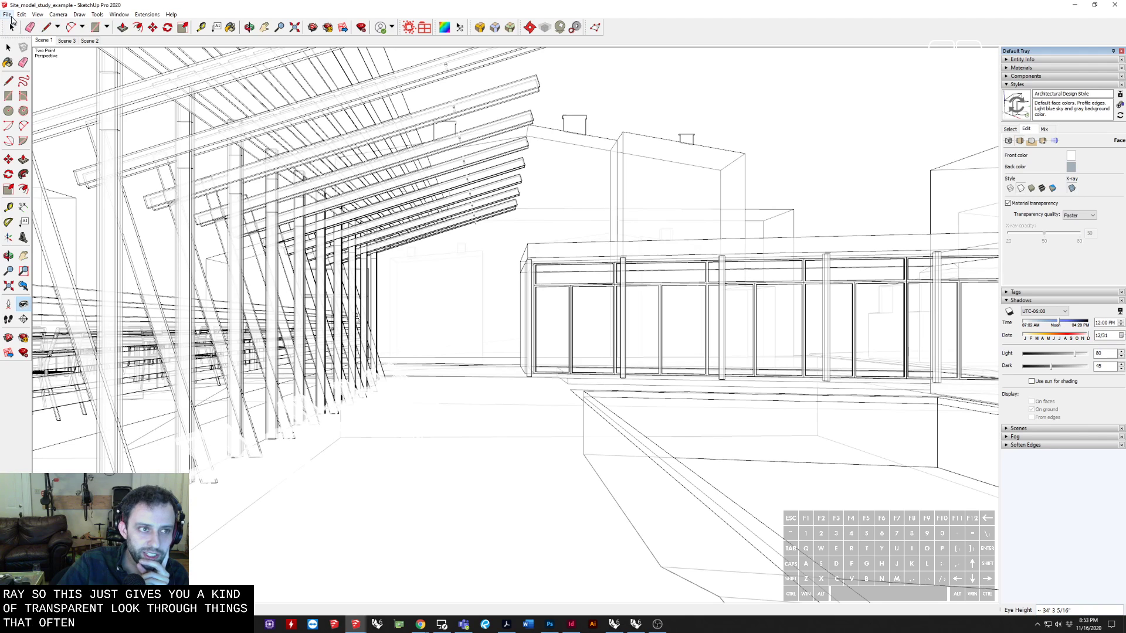
Step: Export the X-ray view as a 2D graphic in TIF format, named Site_model_study_example_x_ray_01, in the sketch-up_exports folder
{"action": "left_click", "coordinate": [8, 15]}
{"action": "mouse_move", "coordinate": [94, 160]}
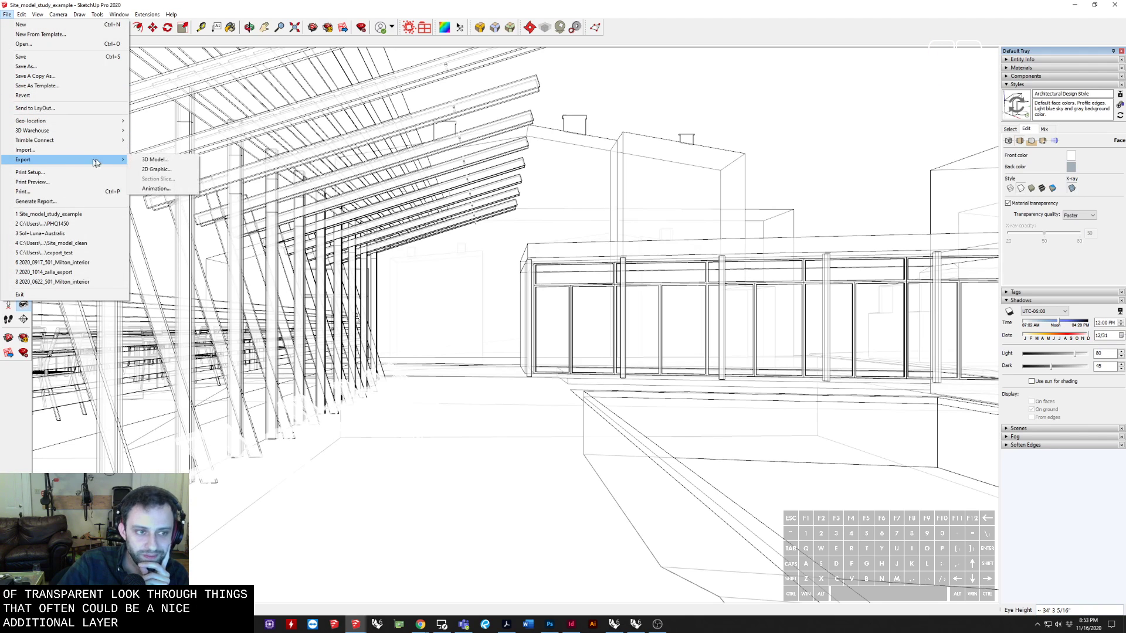
{"action": "left_click", "coordinate": [154, 170]}
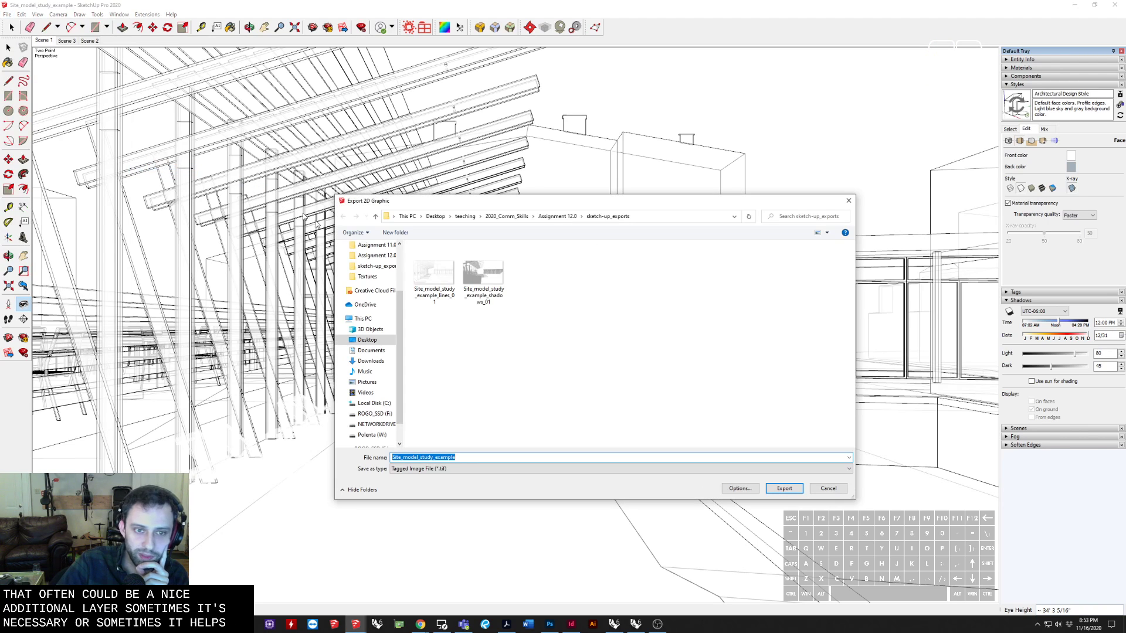
{"action": "left_click", "coordinate": [503, 280]}
{"action": "double_click", "coordinate": [477, 457]}
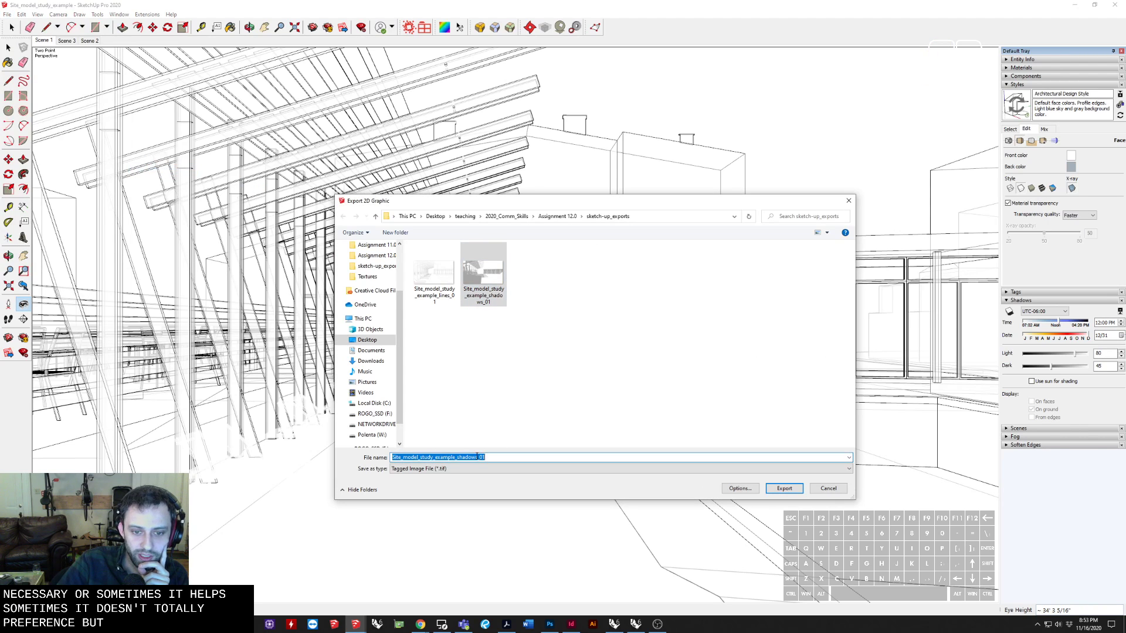
{"action": "left_click", "coordinate": [480, 457]}
{"action": "left_click_drag", "start_coordinate": [478, 458], "coordinate": [458, 458]}
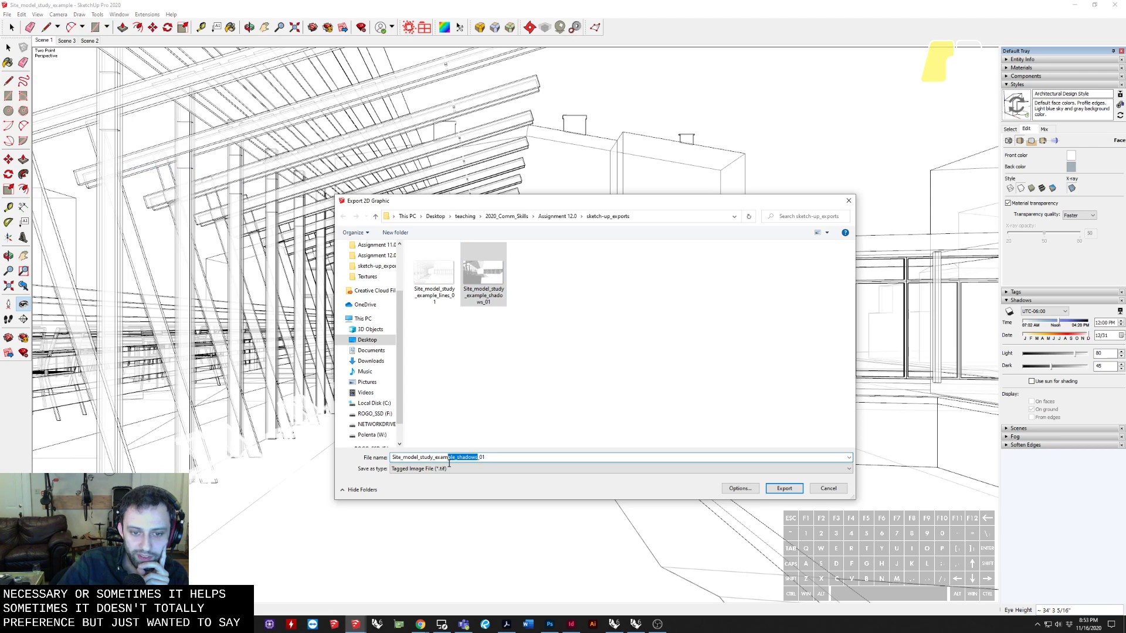
{"action": "type", "text": "x_ray"}
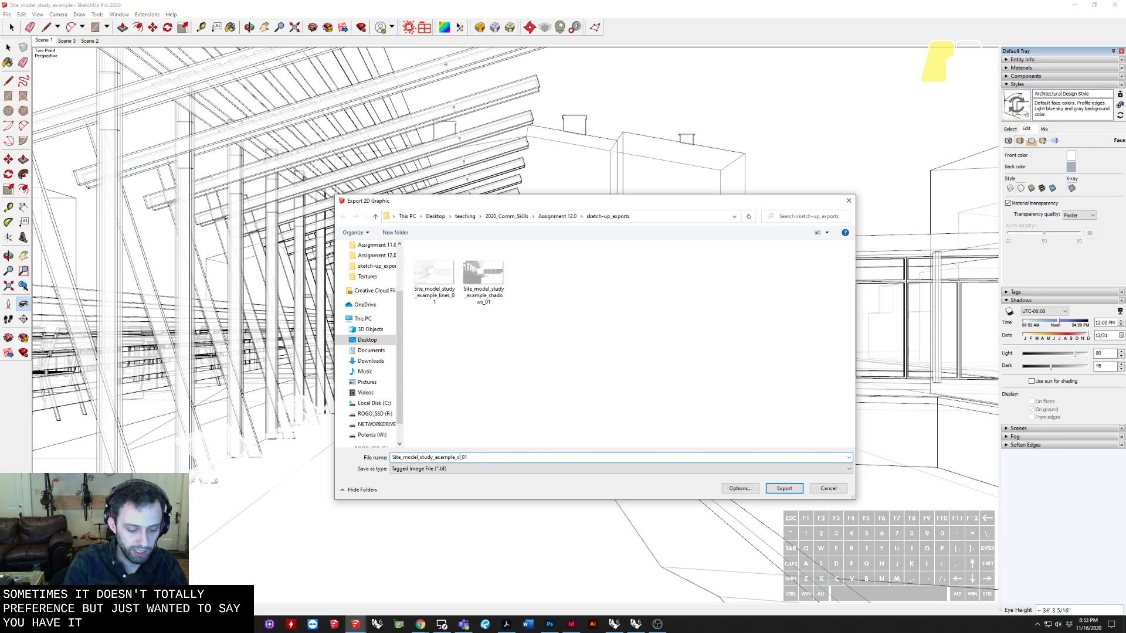
{"action": "key", "text": "Return"}
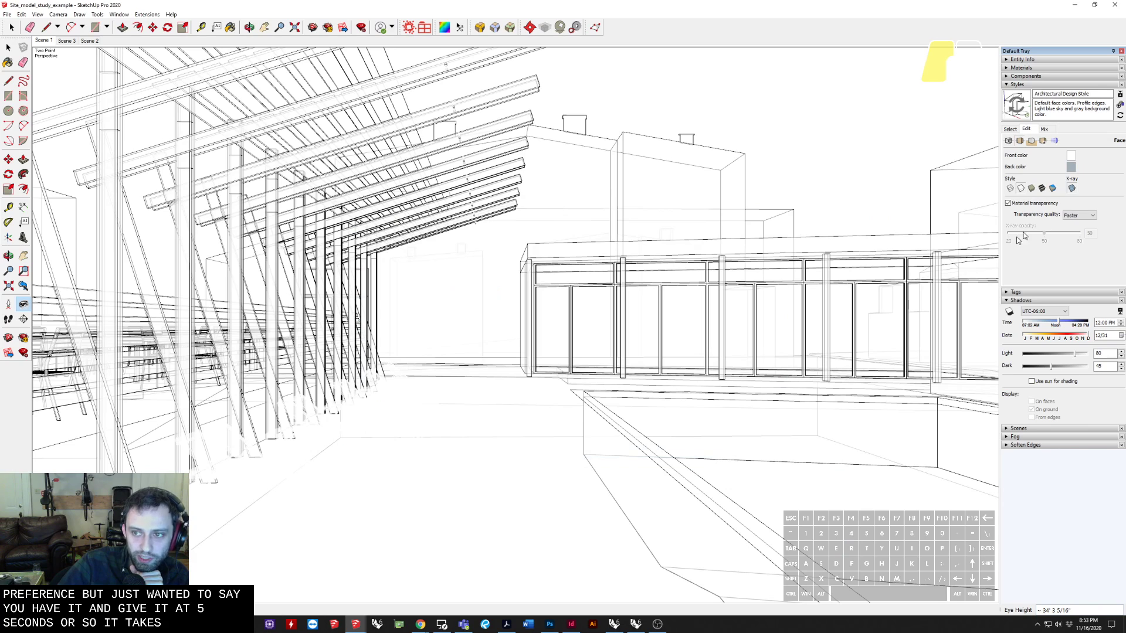
Step: Turn off X-ray, display the faces in shaded mode and turn off the style's edges
{"action": "left_click", "coordinate": [1071, 189]}
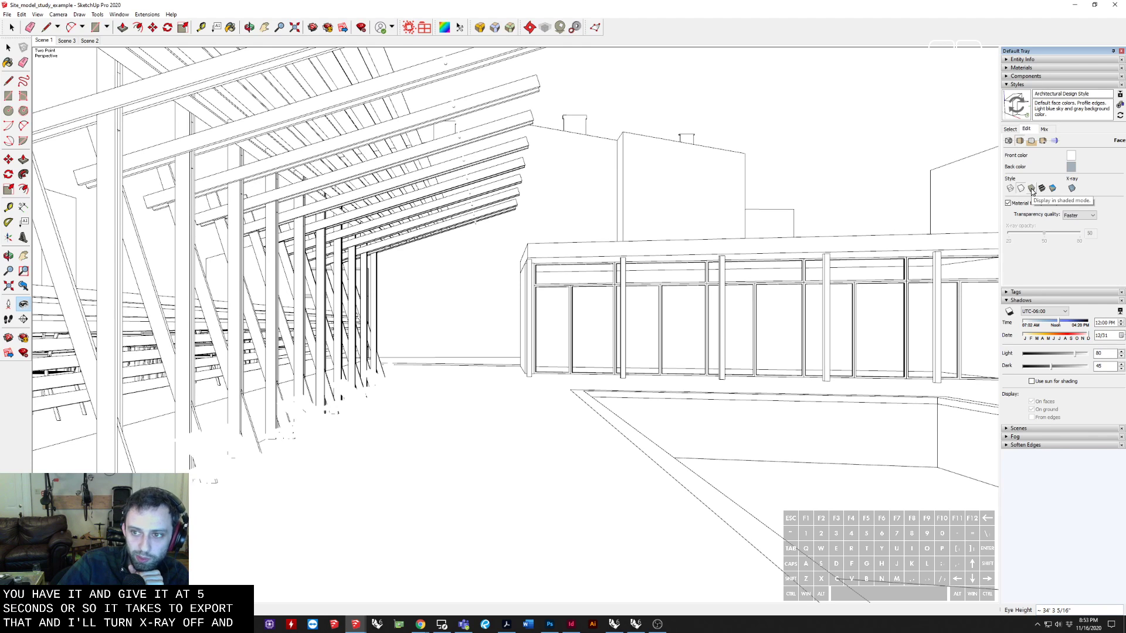
{"action": "left_click", "coordinate": [1031, 189]}
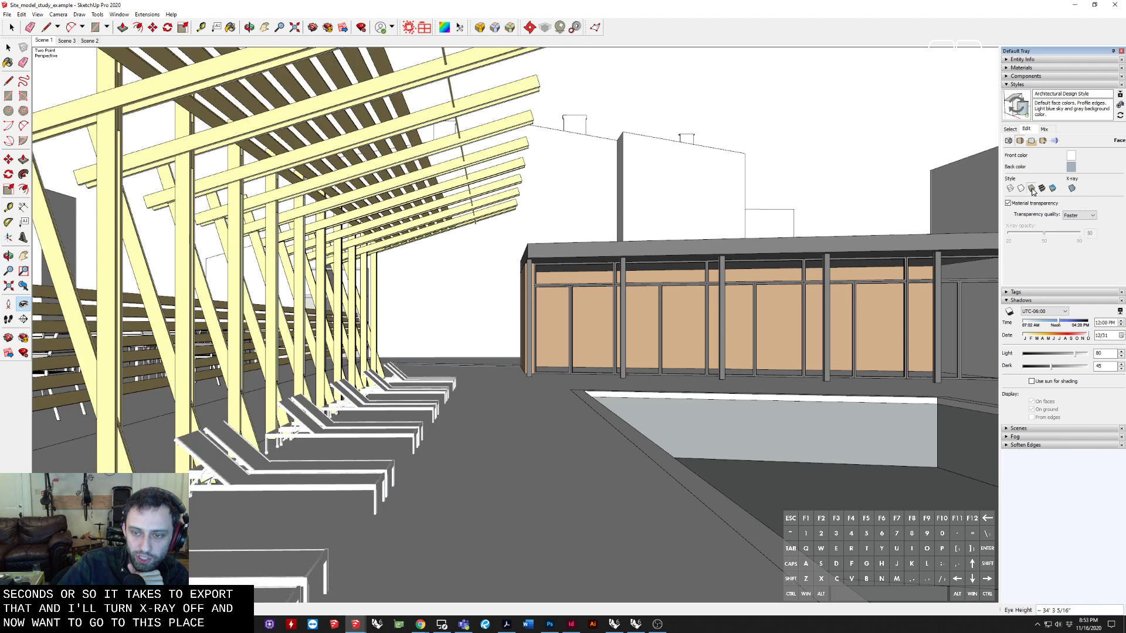
{"action": "left_click", "coordinate": [1009, 141]}
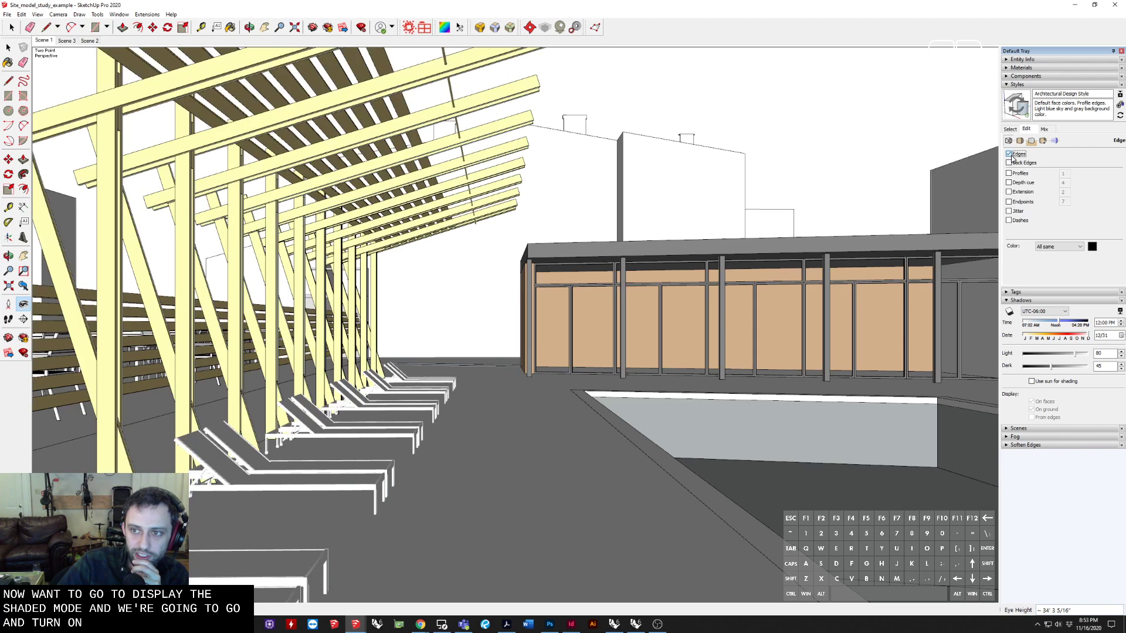
{"action": "left_click", "coordinate": [1009, 154]}
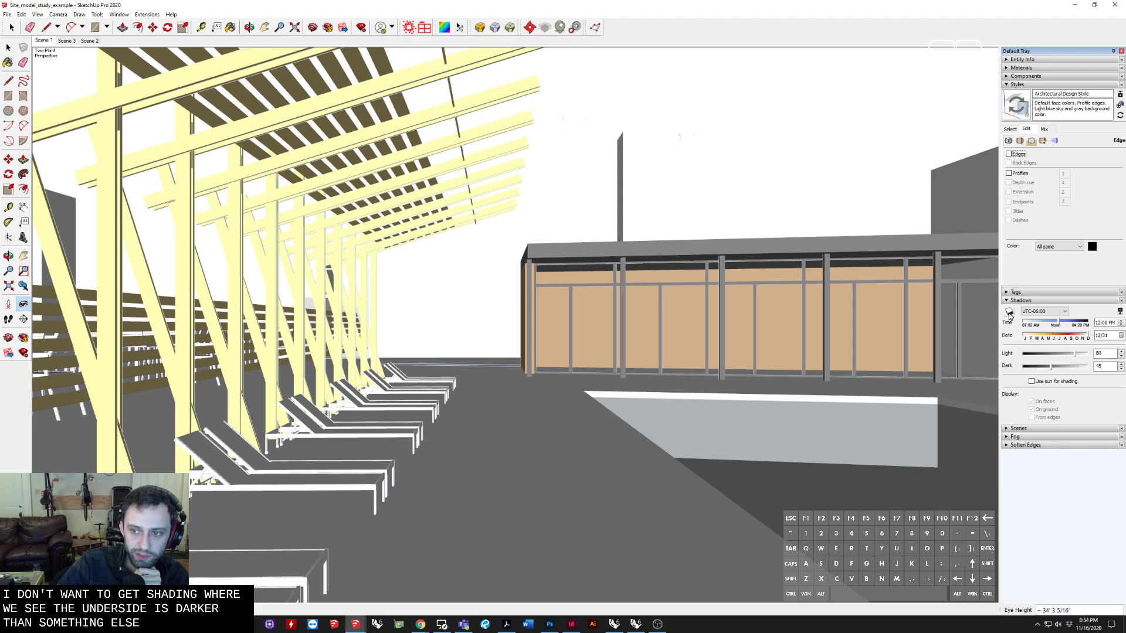
Step: Enable the use of sun for shading and set Light to 0 and Dark to 100 to flatten the colors
{"action": "left_click", "coordinate": [1041, 382]}
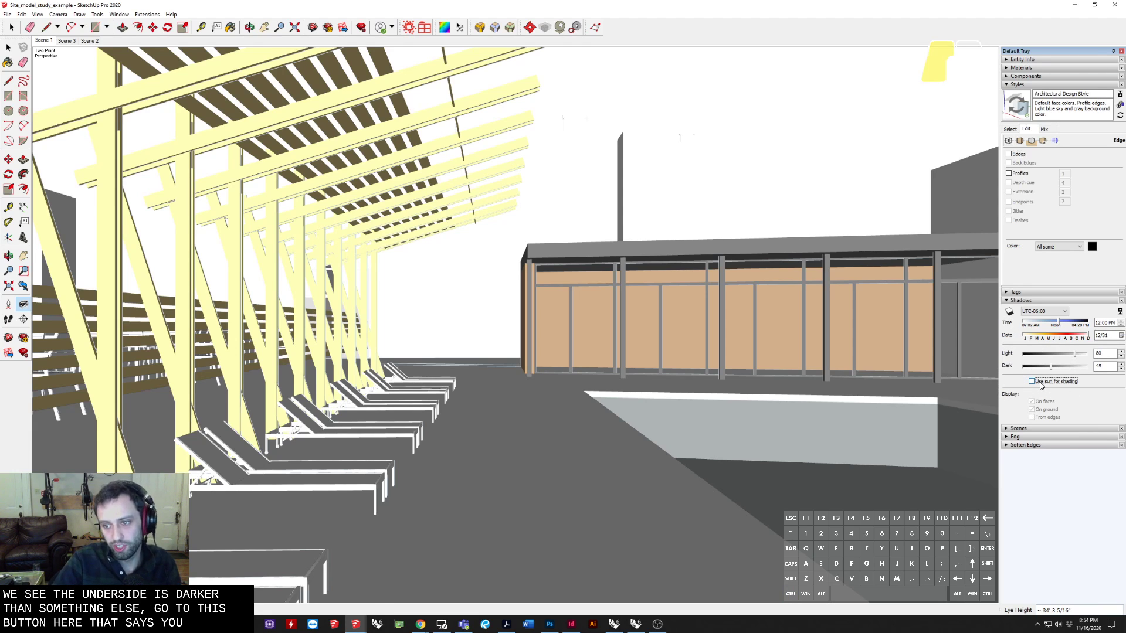
{"action": "mouse_move", "coordinate": [1052, 367]}
{"action": "left_mouse_down"}
{"action": "mouse_move", "coordinate": [1088, 366]}
{"action": "mouse_move", "coordinate": [1024, 357]}
{"action": "mouse_move", "coordinate": [1088, 355]}
{"action": "mouse_move", "coordinate": [1015, 372]}
{"action": "mouse_move", "coordinate": [1093, 370]}
{"action": "mouse_move", "coordinate": [1089, 357]}
{"action": "mouse_move", "coordinate": [1009, 355]}
{"action": "left_mouse_up"}
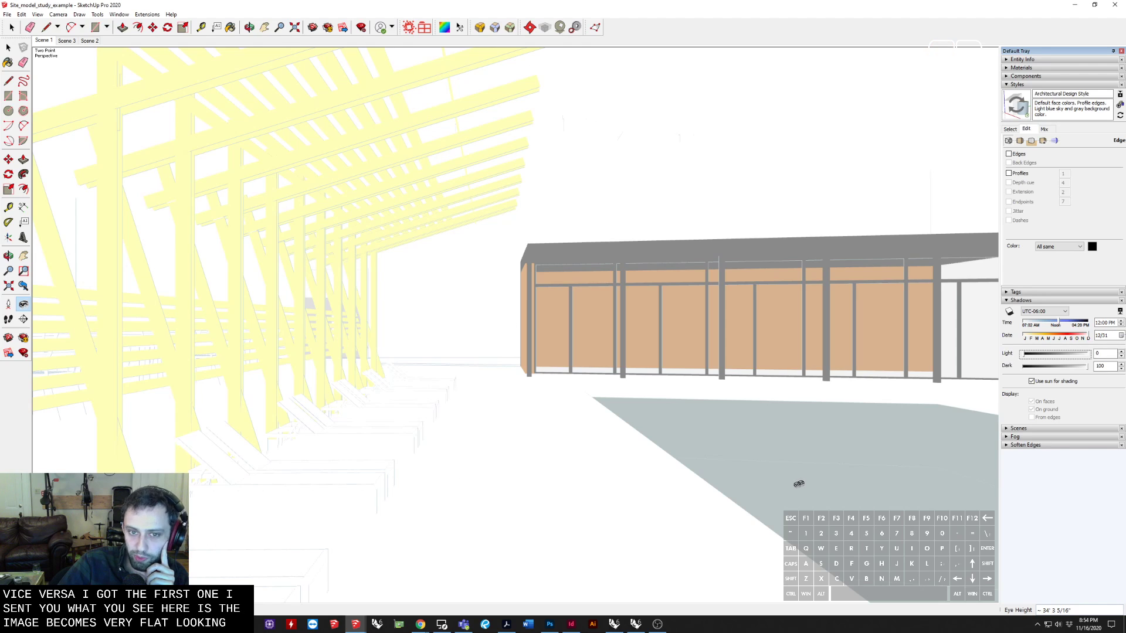
{"action": "left_click", "coordinate": [7, 14]}
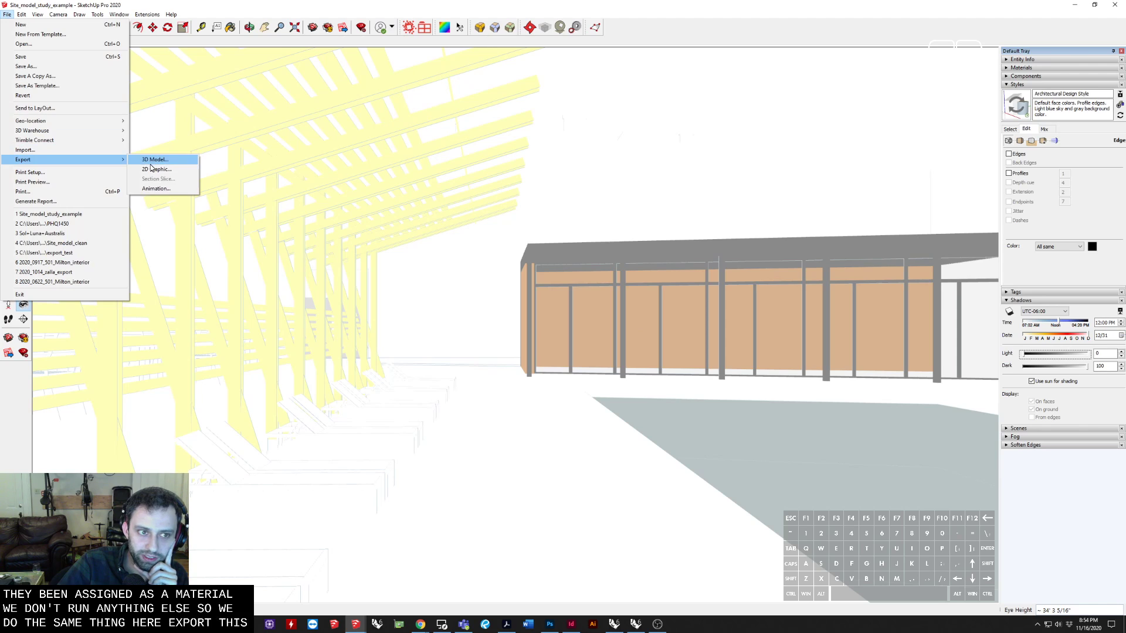
{"action": "left_click", "coordinate": [151, 160]}
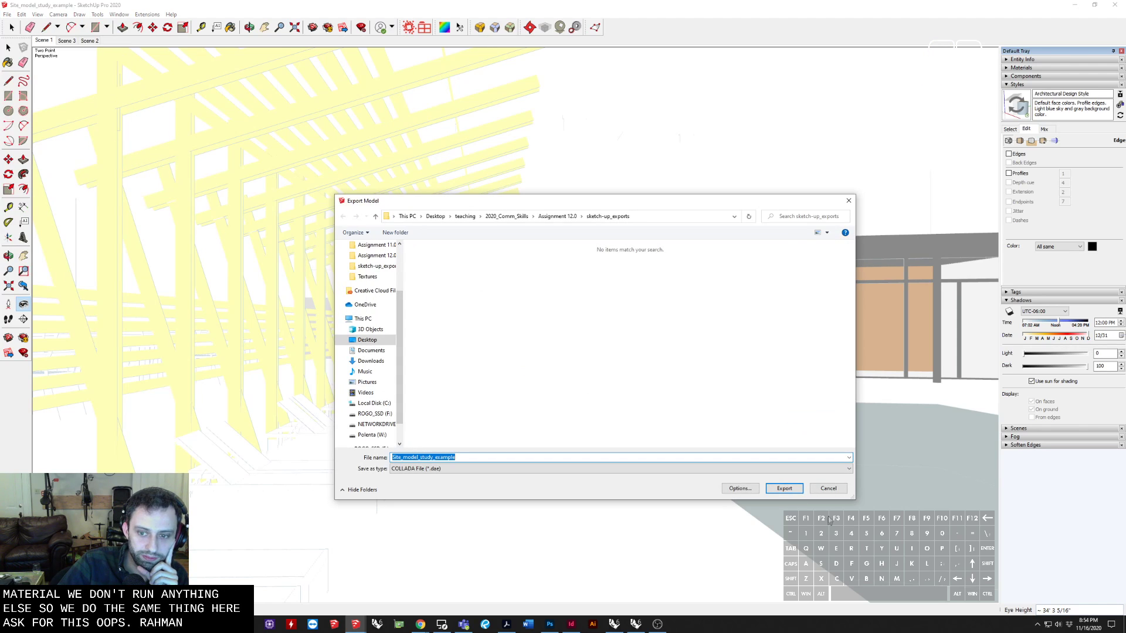
{"action": "left_click", "coordinate": [836, 488]}
Step: Export the flat-color view as a 2D graphic in TIF format, named Site_model_study_example_flat_01, in the sketch-up_exports folder
{"action": "left_click", "coordinate": [7, 14]}
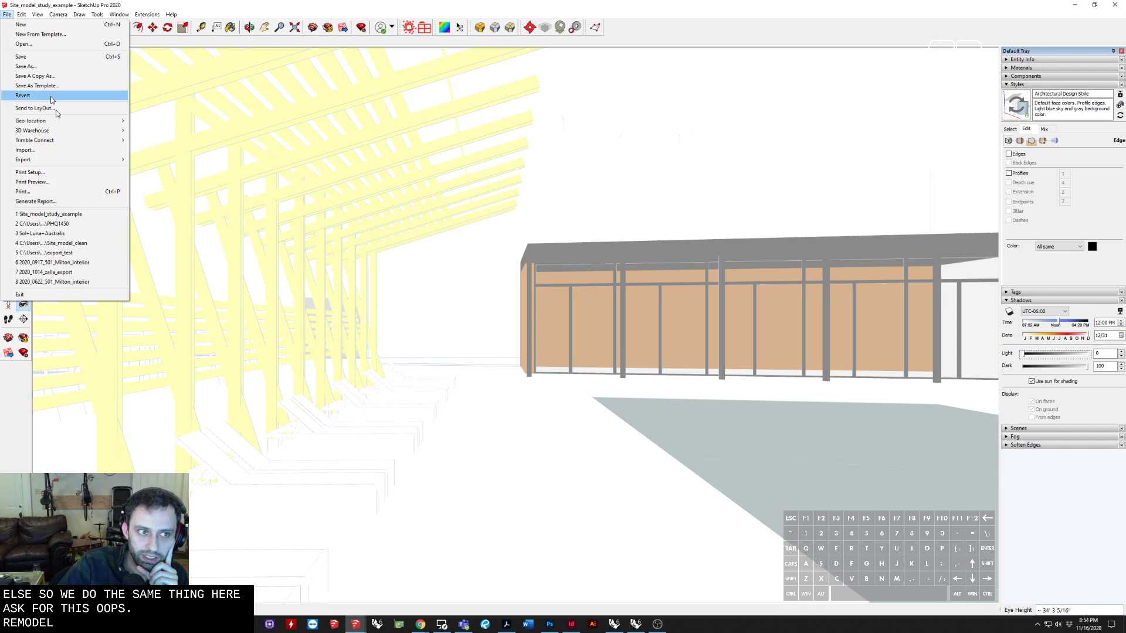
{"action": "mouse_move", "coordinate": [118, 160]}
{"action": "left_click", "coordinate": [180, 170]}
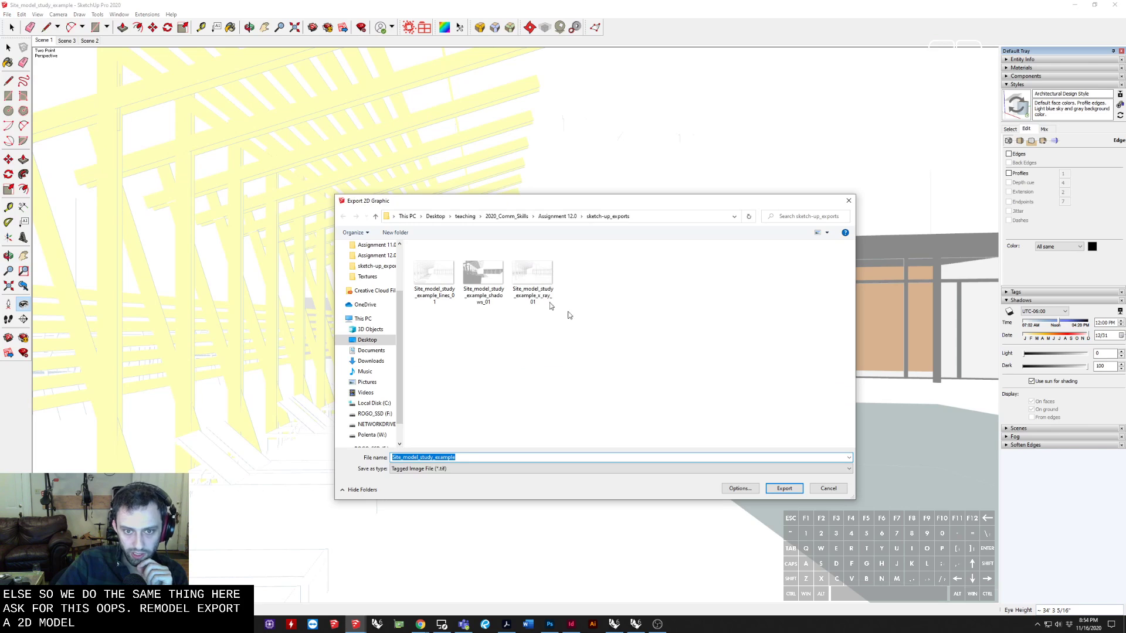
{"action": "left_click", "coordinate": [532, 275]}
{"action": "left_click", "coordinate": [484, 456]}
{"action": "left_click", "coordinate": [484, 457]}
{"action": "left_click", "coordinate": [473, 457]}
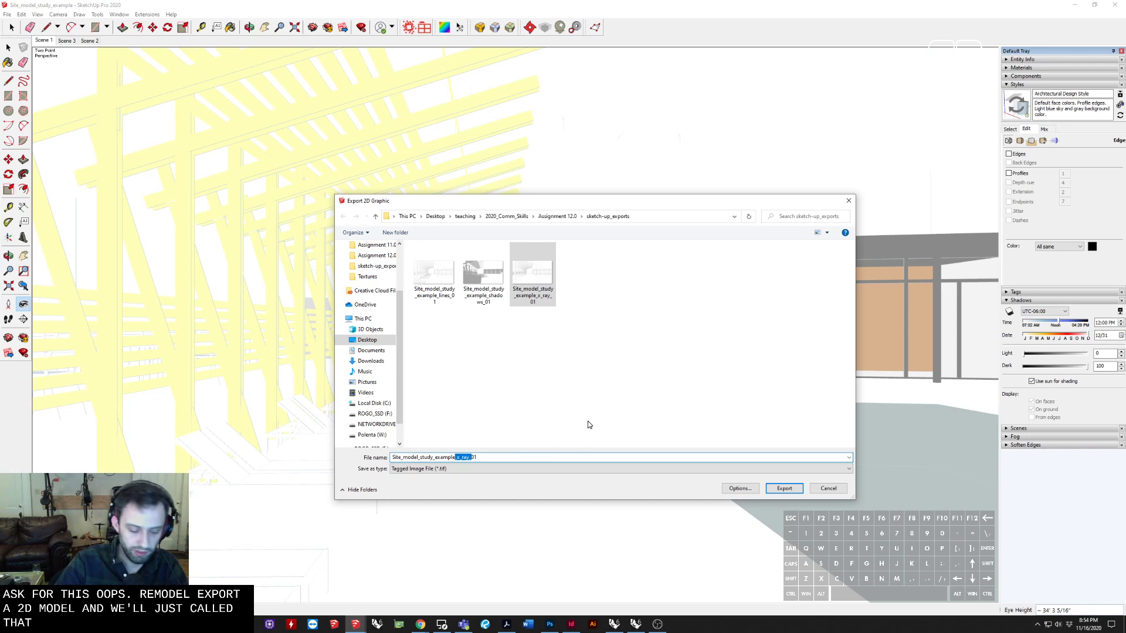
{"action": "type", "text": "flat"}
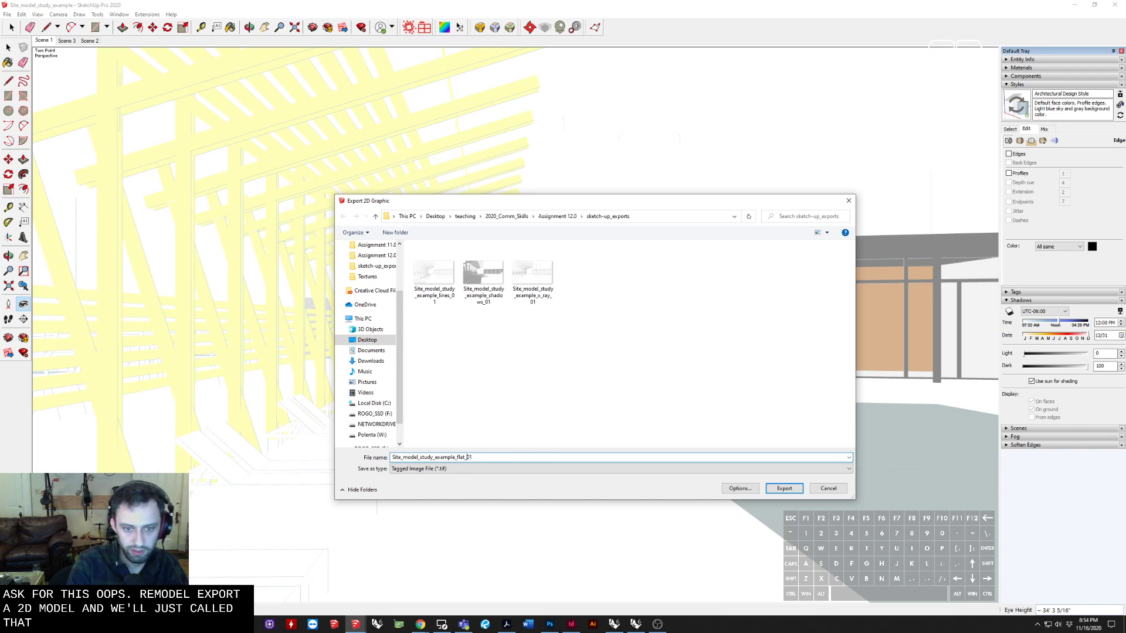
{"action": "key", "text": "Return"}
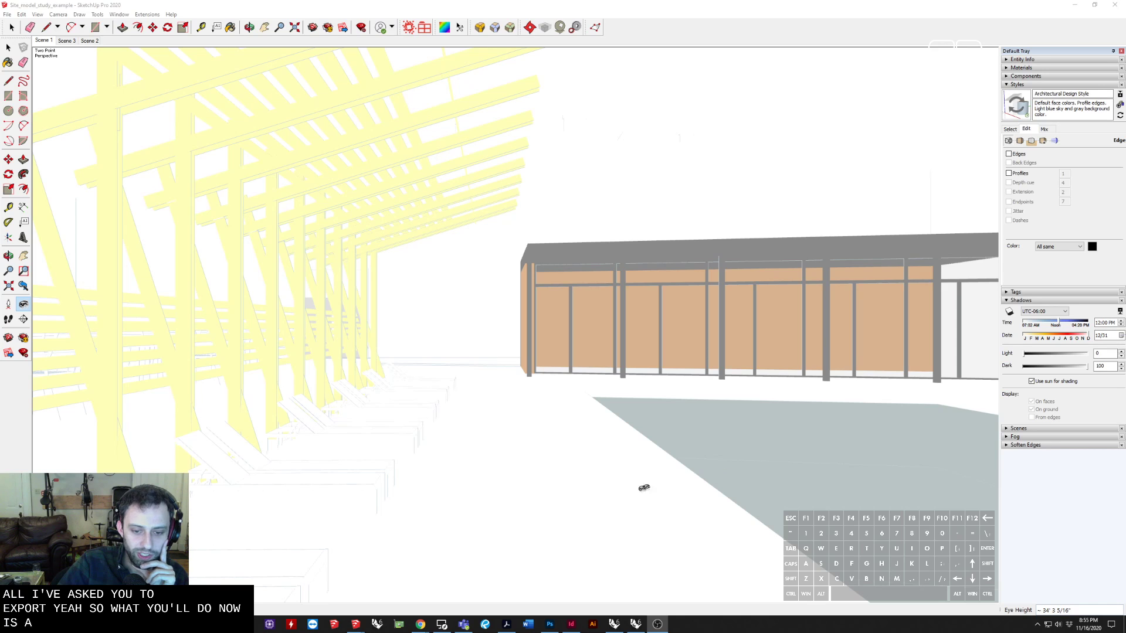
Step: Switch to Photoshop and hide all the layers of the Sketch-up_render_001.psd composition
{"action": "left_click", "coordinate": [550, 625]}
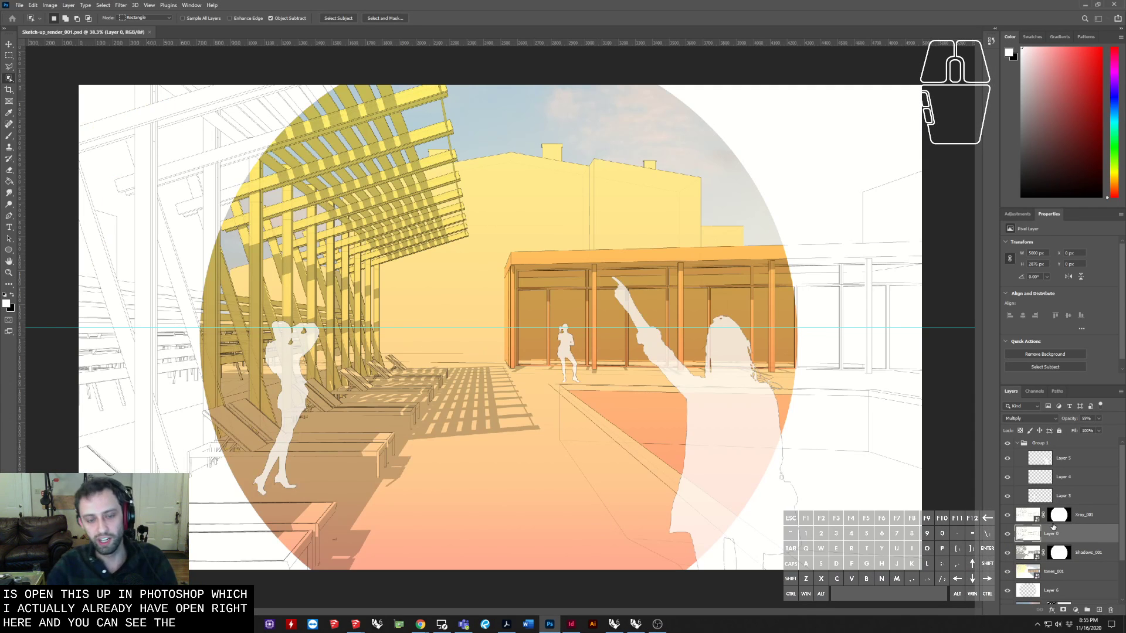
{"action": "scroll", "coordinate": [1020, 493], "scroll_direction": "down", "scroll_amount": 2}
{"action": "scroll", "coordinate": [1017, 484], "scroll_direction": "up", "scroll_amount": 3}
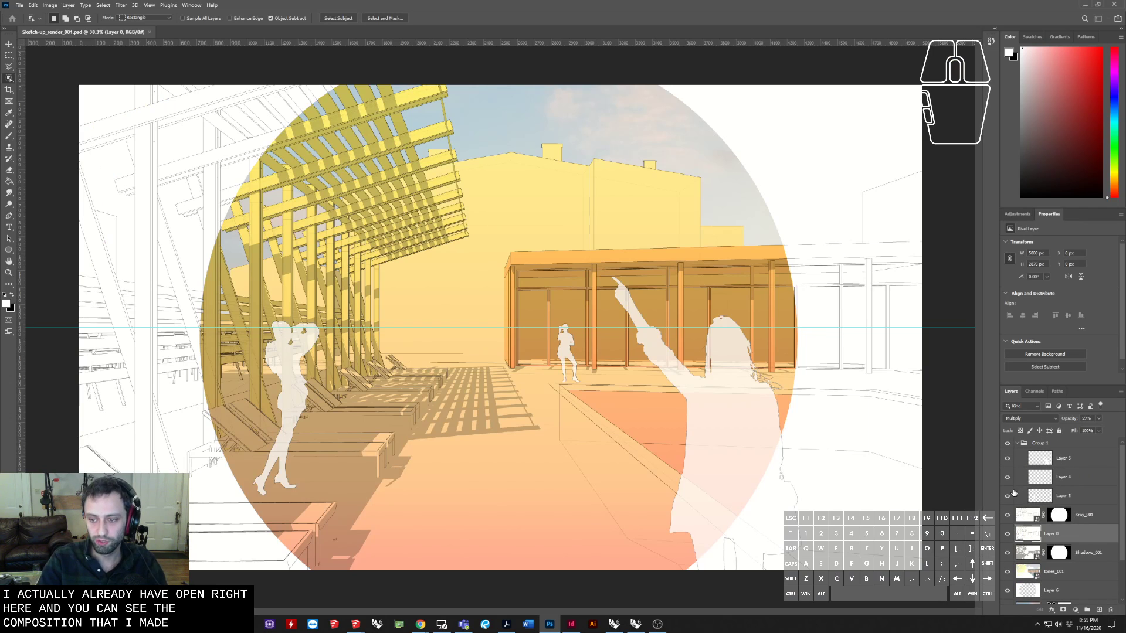
{"action": "left_click_drag", "start_coordinate": [1008, 450], "coordinate": [1025, 501]}
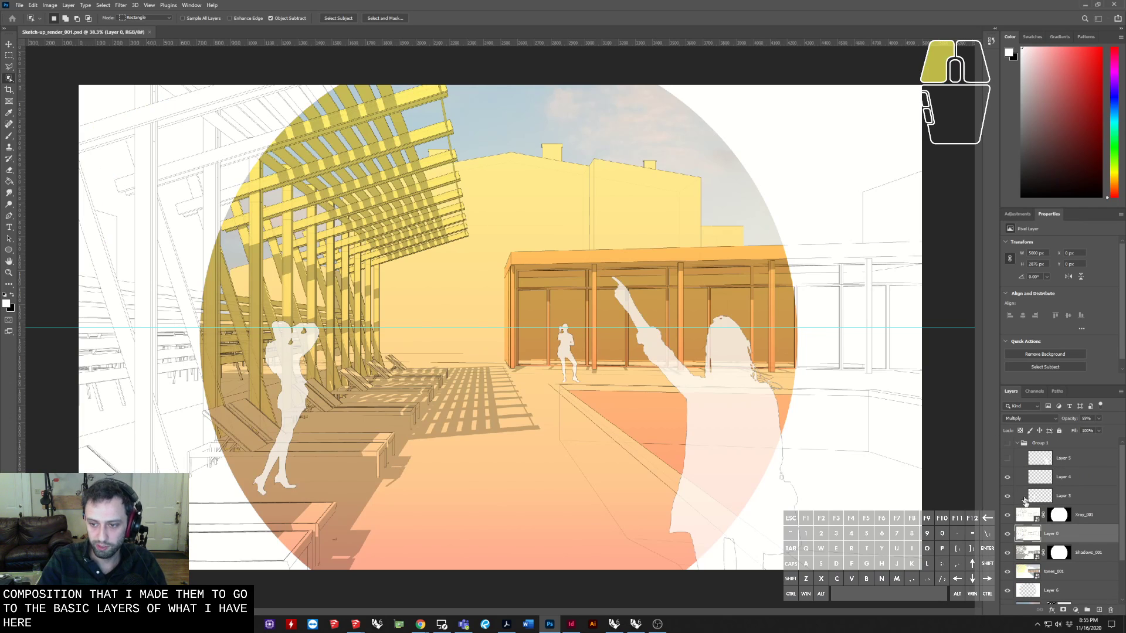
{"action": "left_click_drag", "start_coordinate": [1007, 579], "coordinate": [1011, 615]}
Step: Show the white Layer 2, the gradient Layer 1 copy and the masked Morning_Sky layer
{"action": "left_click", "coordinate": [1008, 594]}
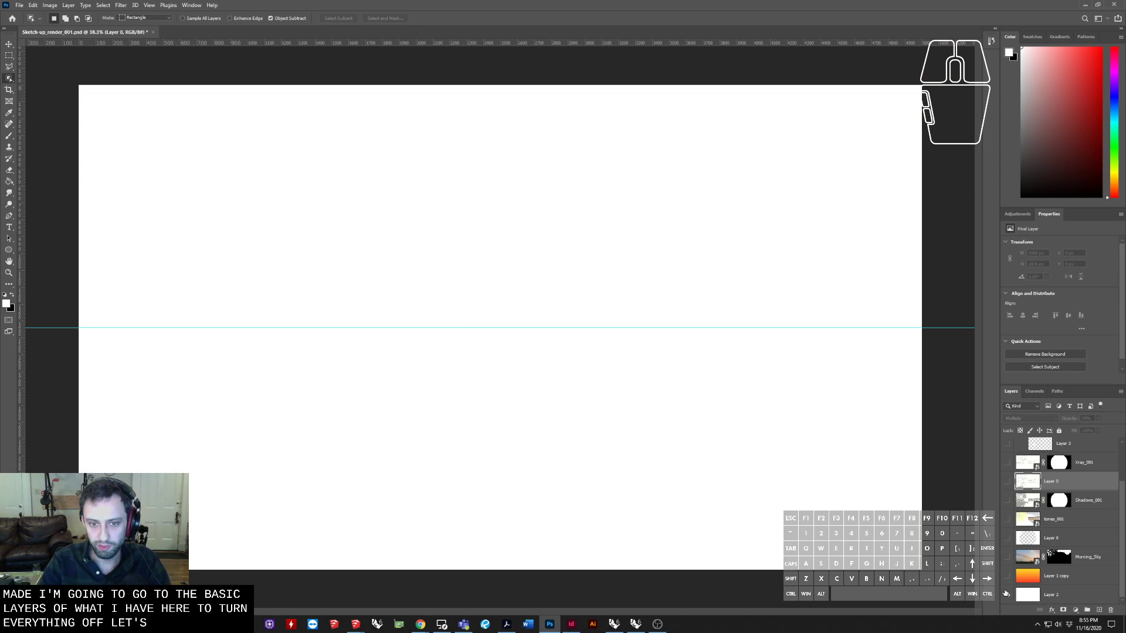
{"action": "left_click", "coordinate": [1008, 577]}
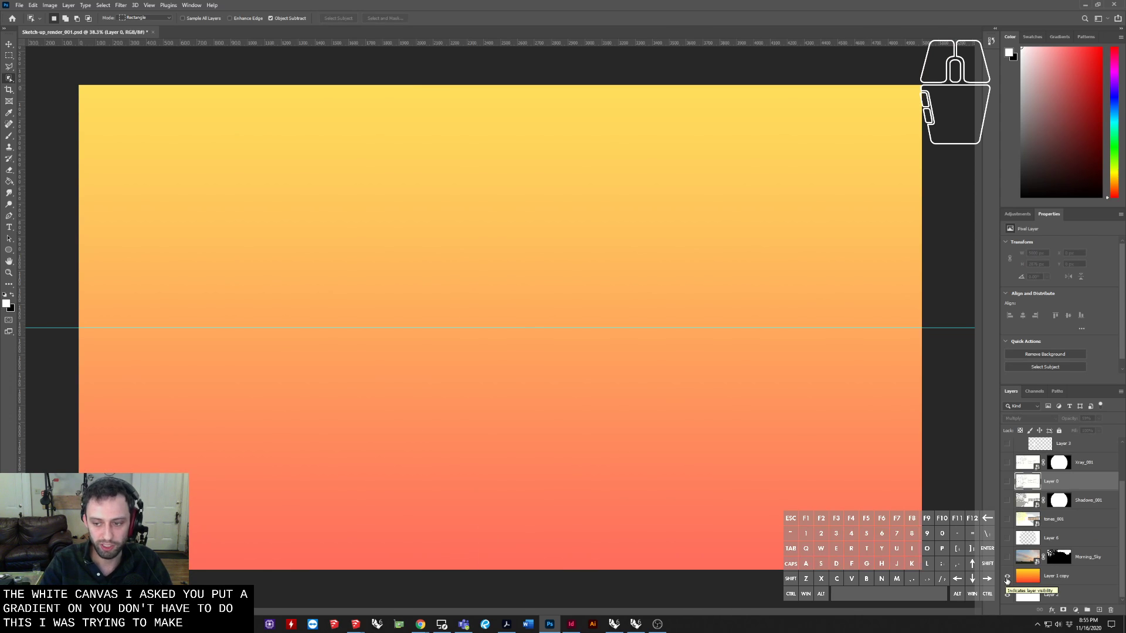
{"action": "left_click", "coordinate": [1008, 557]}
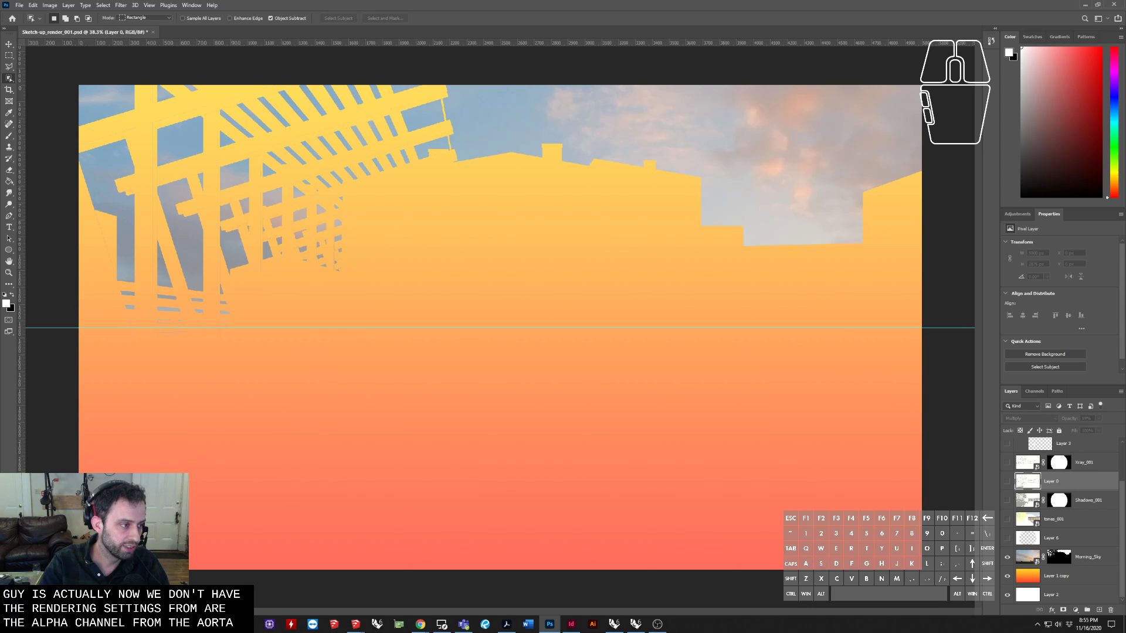
Step: Show the line drawing on Layer 0 and set its blend mode to Normal and its opacity to 100%
{"action": "left_click", "coordinate": [1007, 481]}
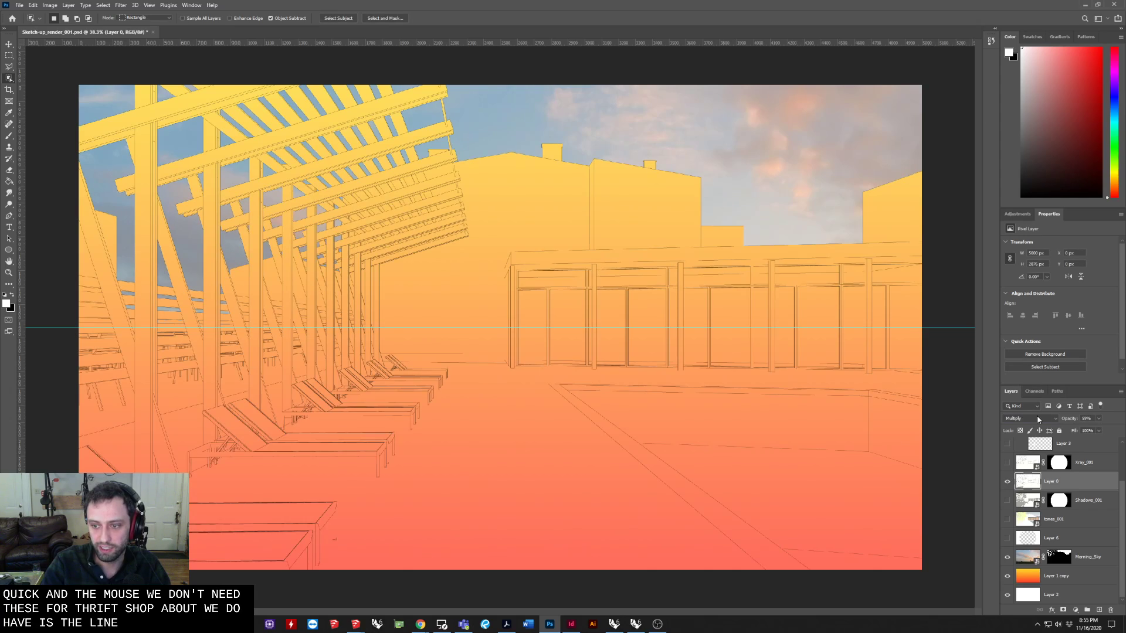
{"action": "left_click", "coordinate": [1036, 418]}
{"action": "left_click", "coordinate": [1024, 405]}
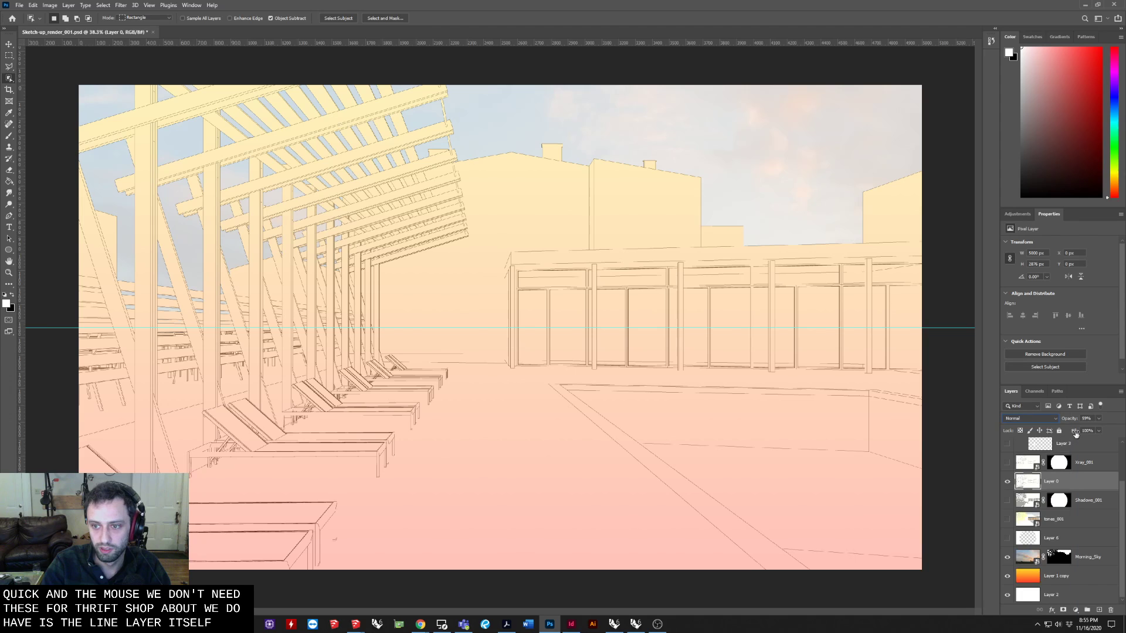
{"action": "left_click", "coordinate": [1098, 419]}
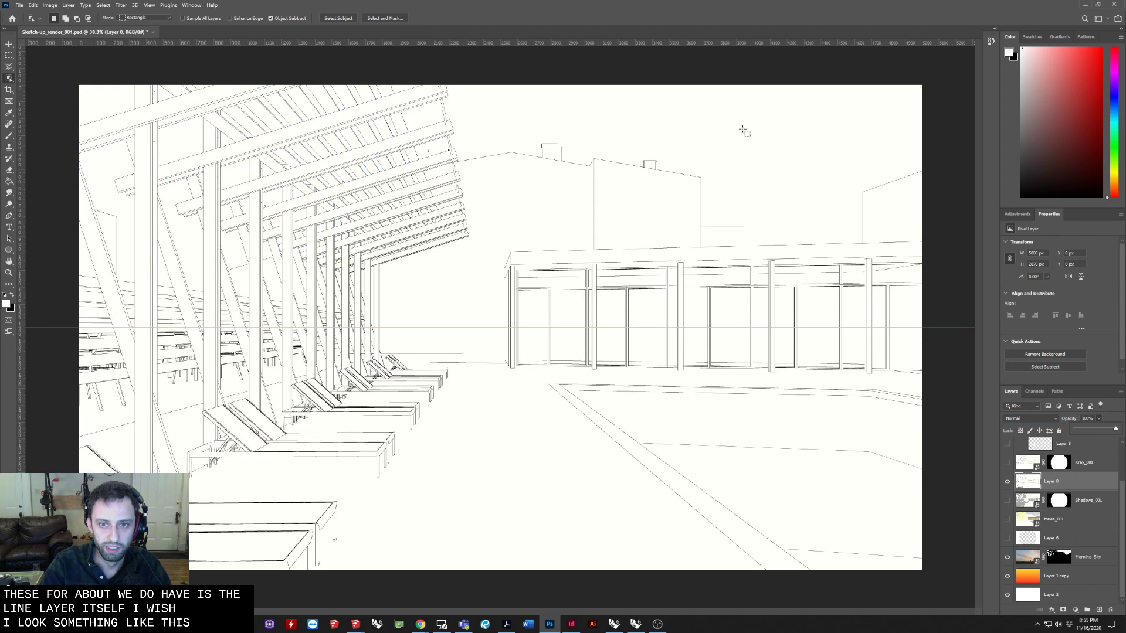
Step: Select the open sky above the buildings on the line layer using the Magic Wand with Contiguous enabled
{"action": "scroll", "coordinate": [743, 130], "scroll_direction": "up", "scroll_amount": 3, "text": "alt"}
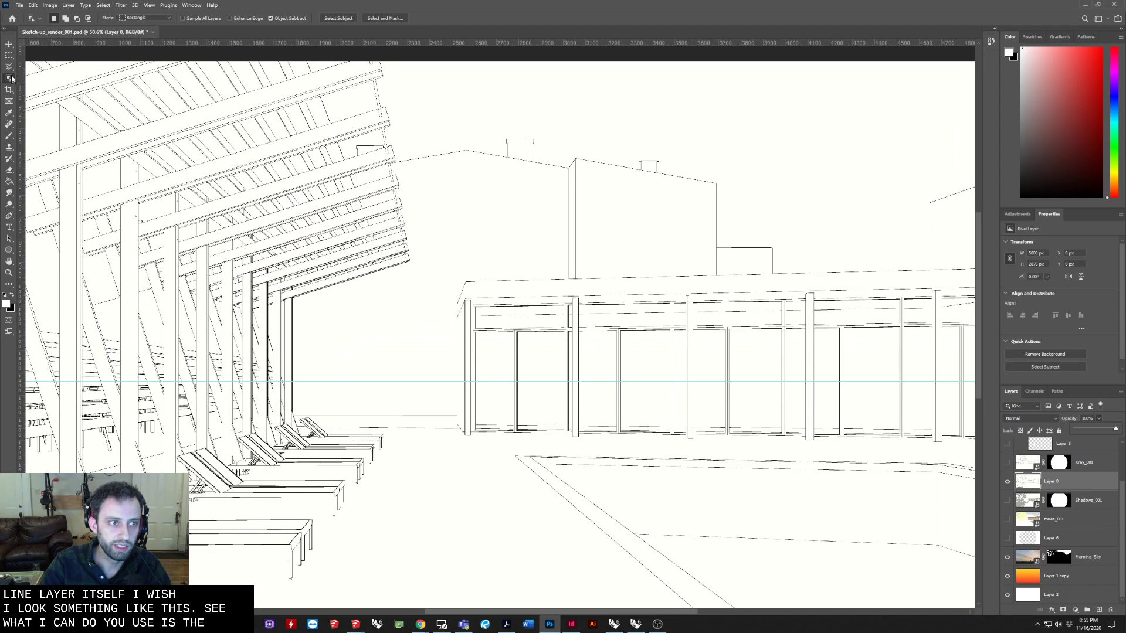
{"action": "right_click", "coordinate": [10, 80]}
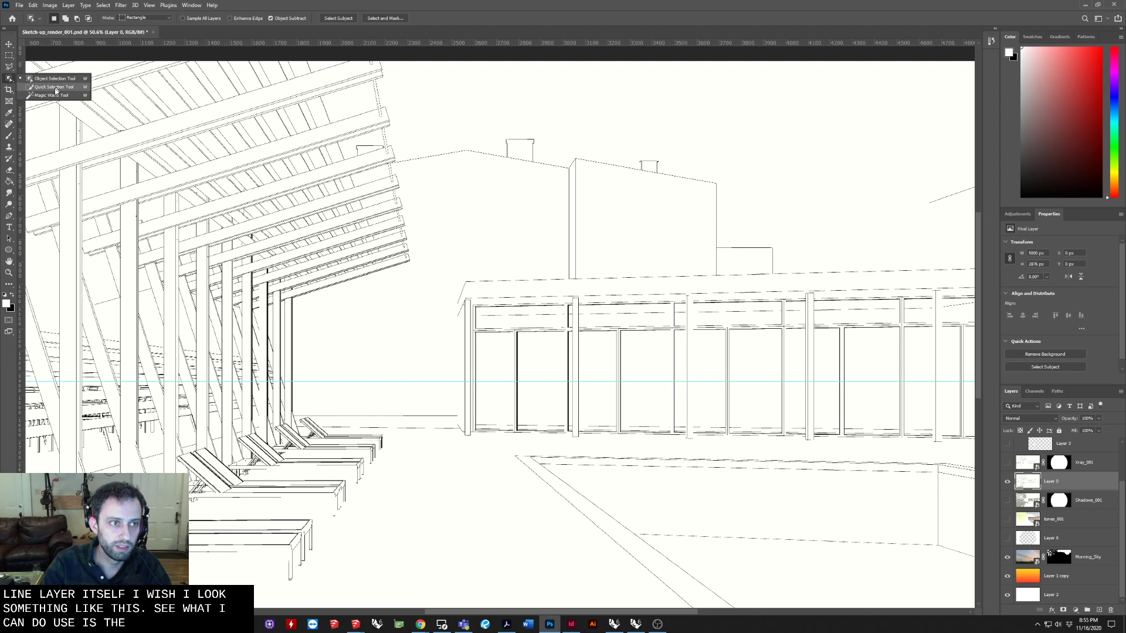
{"action": "left_click", "coordinate": [47, 99]}
{"action": "scroll", "coordinate": [749, 143], "scroll_direction": "down", "scroll_amount": 2, "text": "alt"}
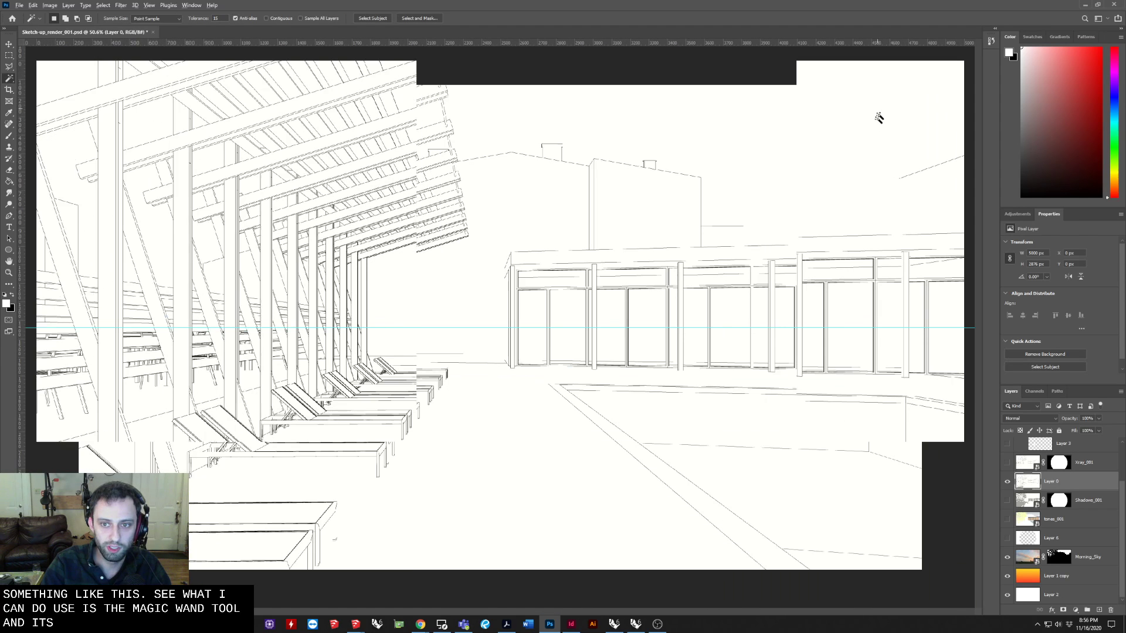
{"action": "scroll", "coordinate": [912, 103], "scroll_direction": "up", "scroll_amount": 2, "text": "alt"}
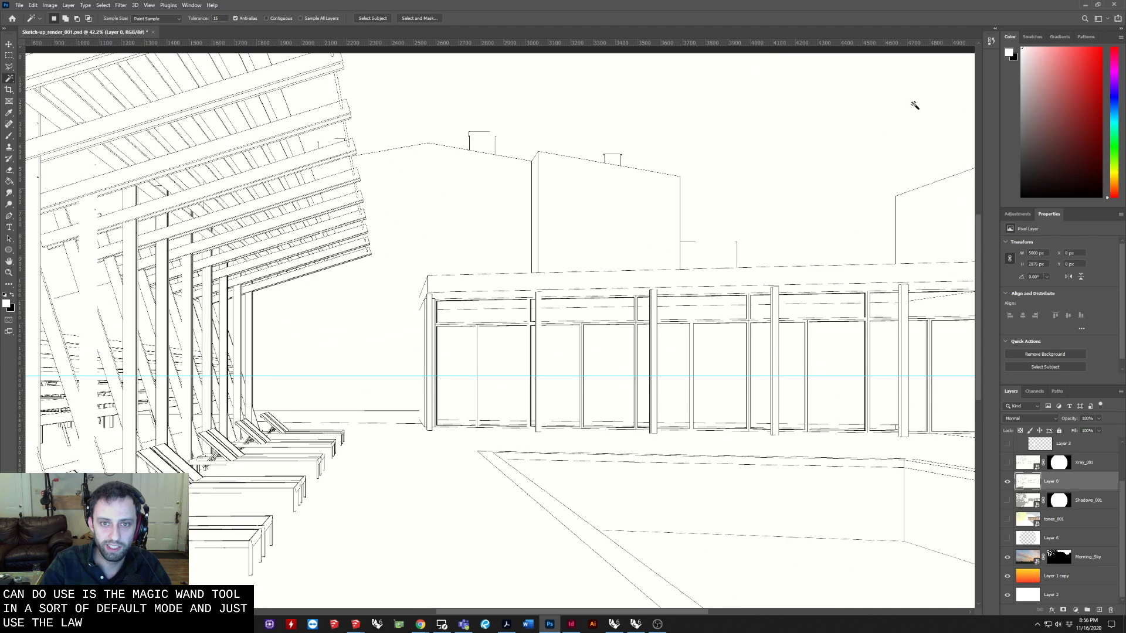
{"action": "left_click", "coordinate": [288, 19]}
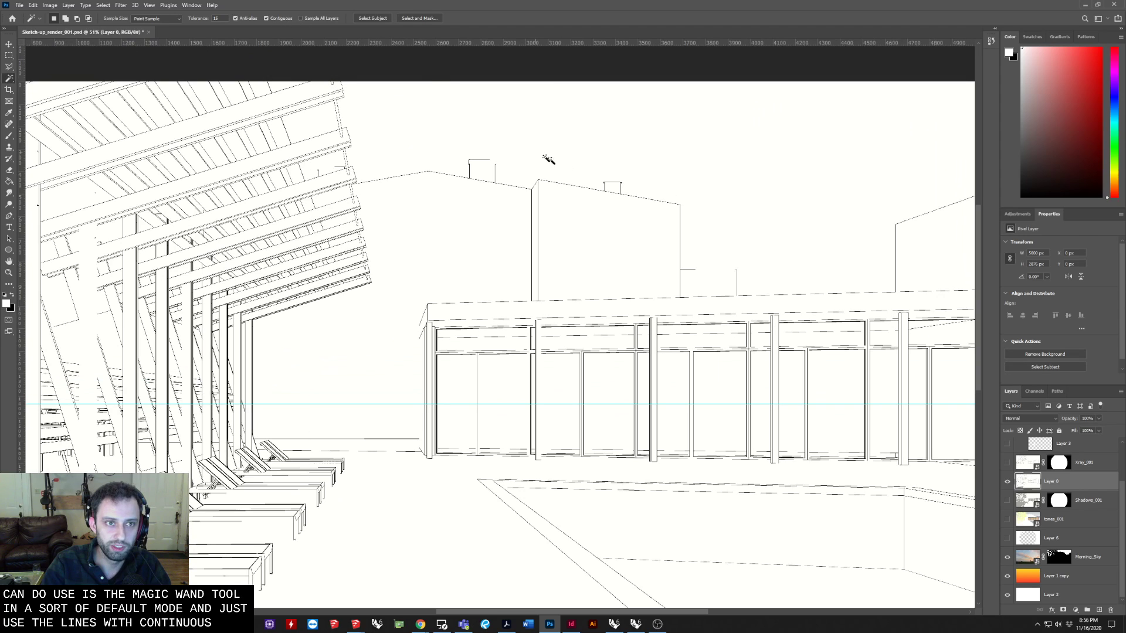
{"action": "left_click", "coordinate": [691, 140]}
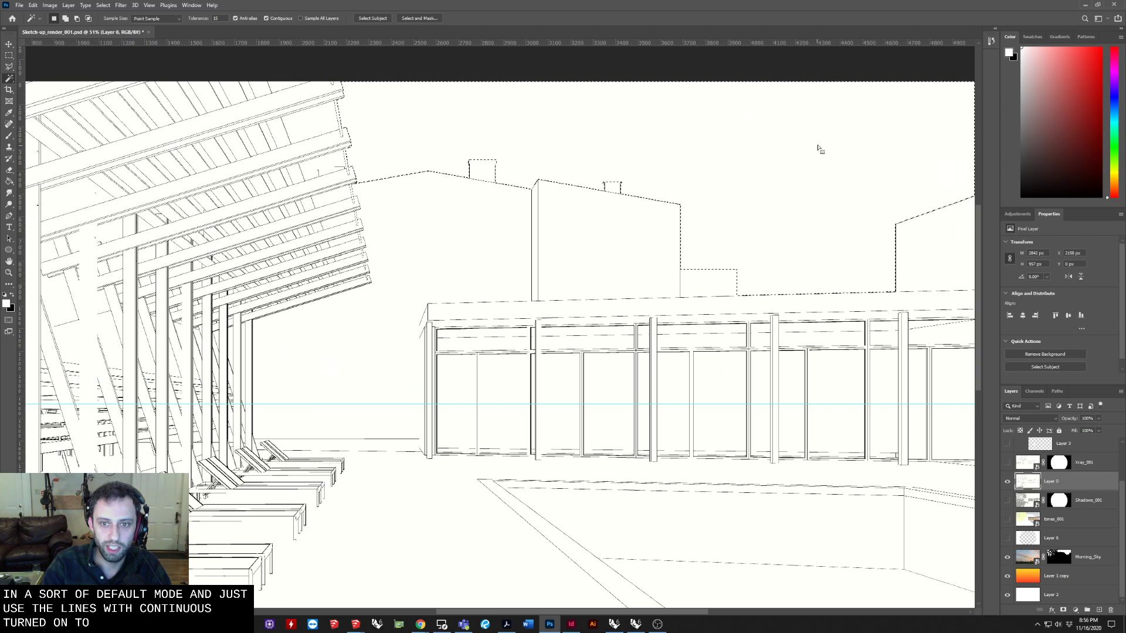
Step: Add the sky openings between the pergola posts and beams to the Magic Wand selection
{"action": "scroll", "coordinate": [703, 173], "scroll_direction": "down", "scroll_amount": 3, "text": "alt"}
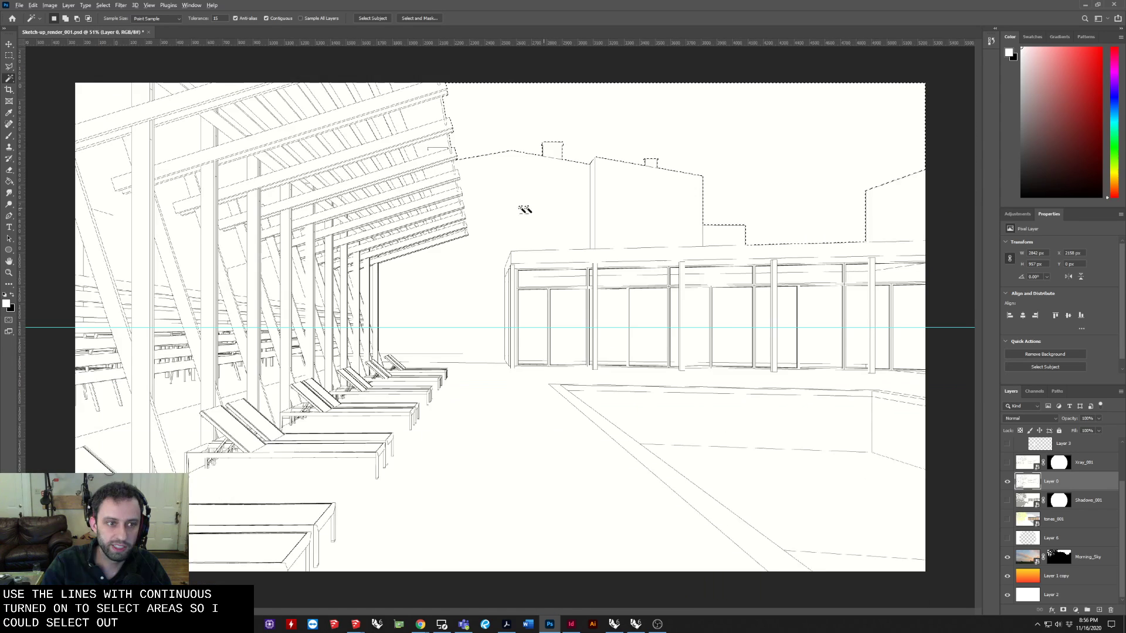
{"action": "key", "text": "ctrl+0"}
{"action": "left_click", "coordinate": [60, 183], "text": "shift"}
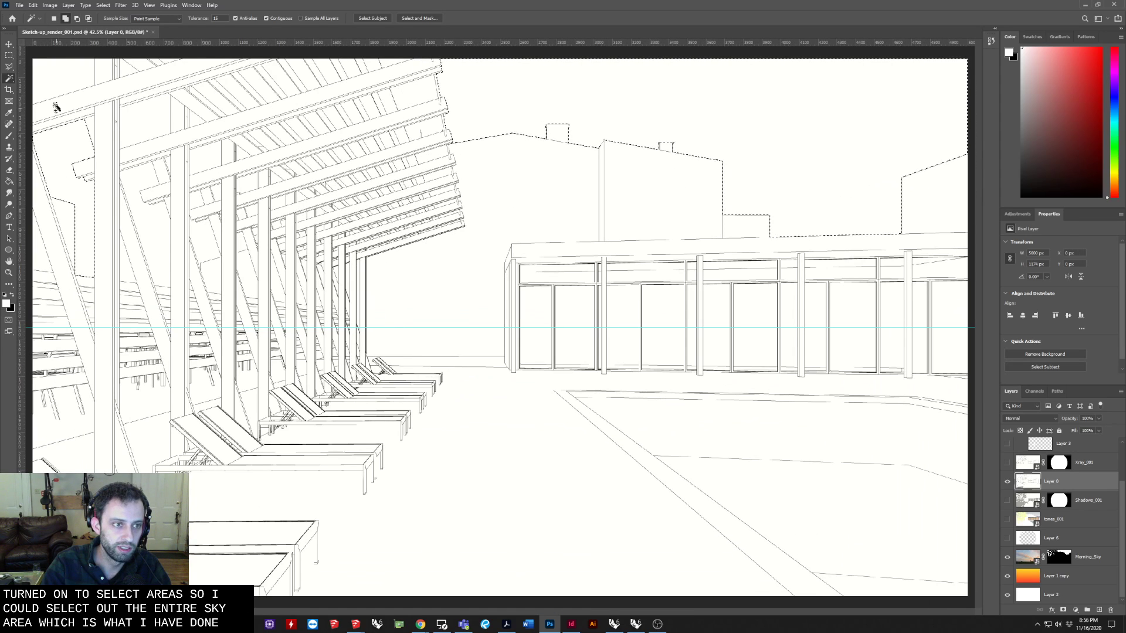
{"action": "left_click", "coordinate": [137, 176], "text": "shift"}
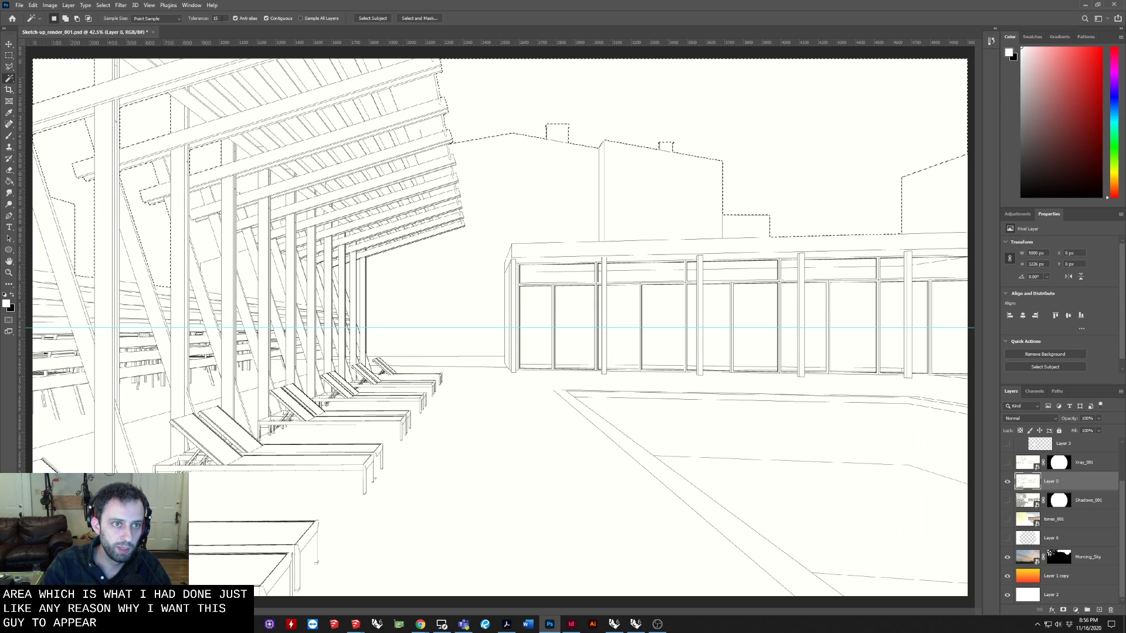
{"action": "left_click", "coordinate": [198, 15]}
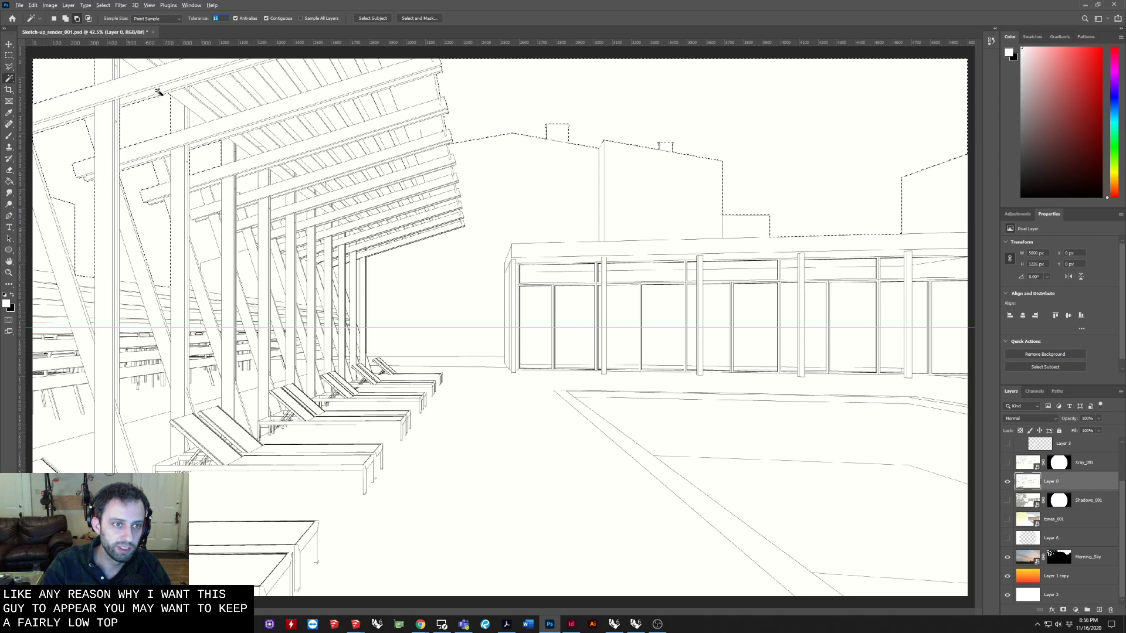
{"action": "left_click", "coordinate": [195, 121], "text": "shift"}
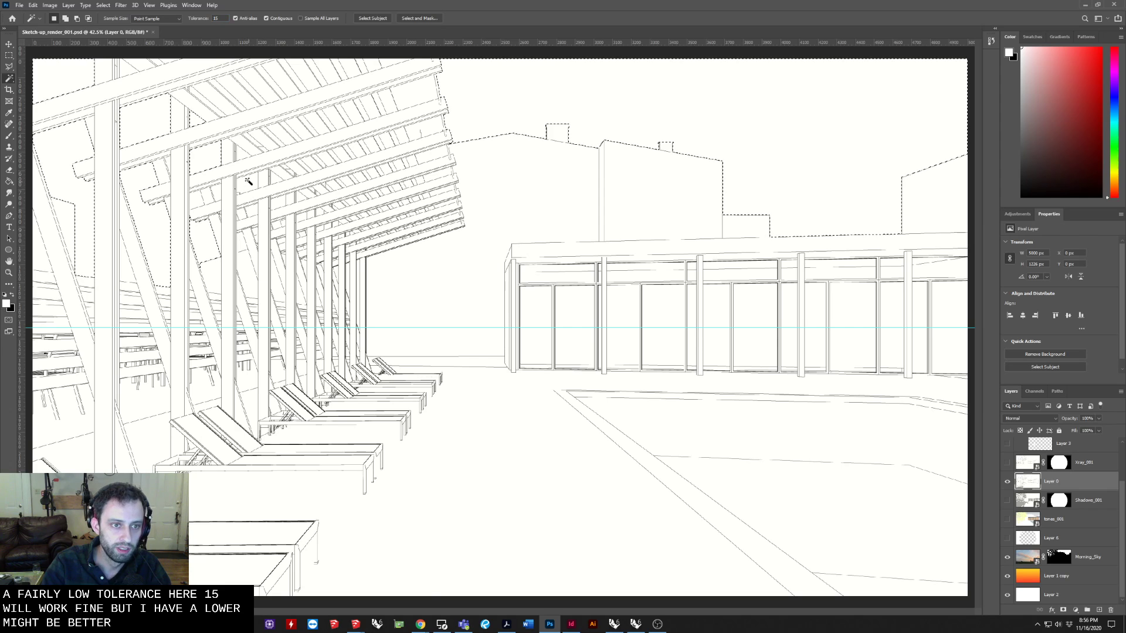
Step: Fit the whole image in view and clear the sky selection
{"action": "scroll", "coordinate": [246, 185], "scroll_direction": "up", "scroll_amount": 1, "text": "alt"}
{"action": "scroll", "coordinate": [252, 188], "scroll_direction": "up", "scroll_amount": 8}
{"action": "key", "text": "ctrl+0"}
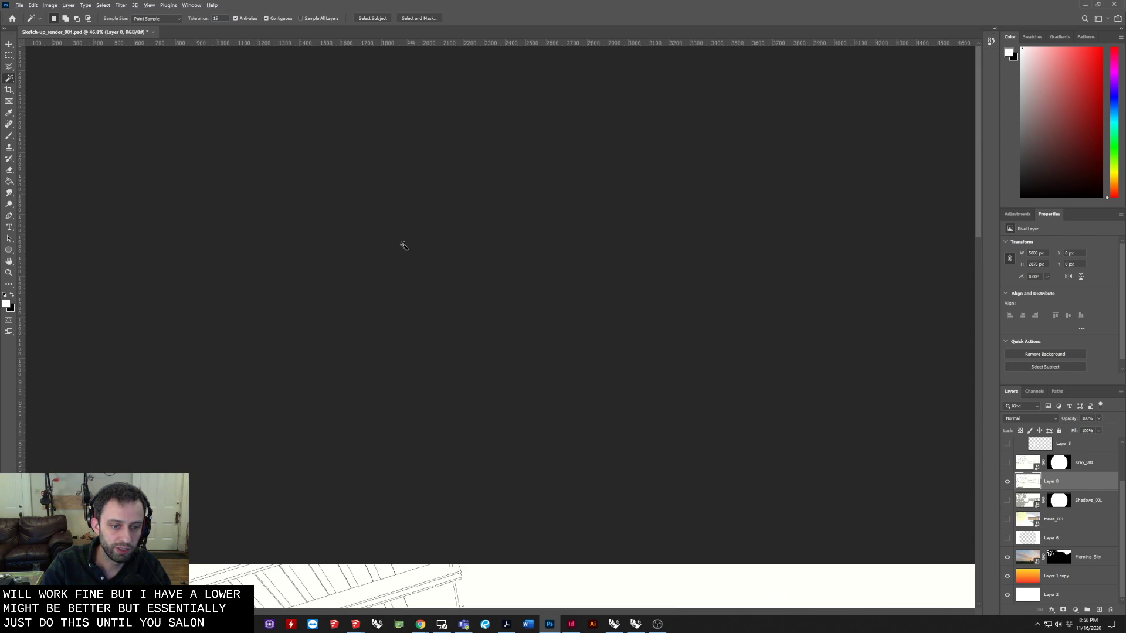
{"action": "key", "text": "ctrl+d"}
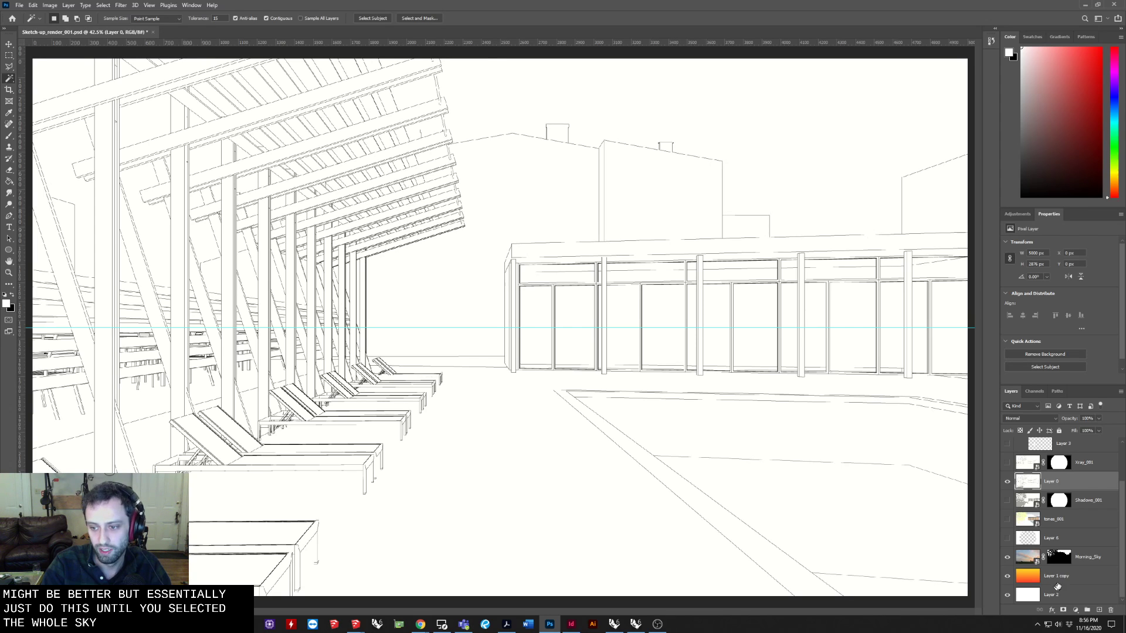
Step: Examine the black-and-white layer mask of the Morning_Sky layer on the canvas, then return to the normal view
{"action": "left_click", "coordinate": [1064, 557], "text": "alt"}
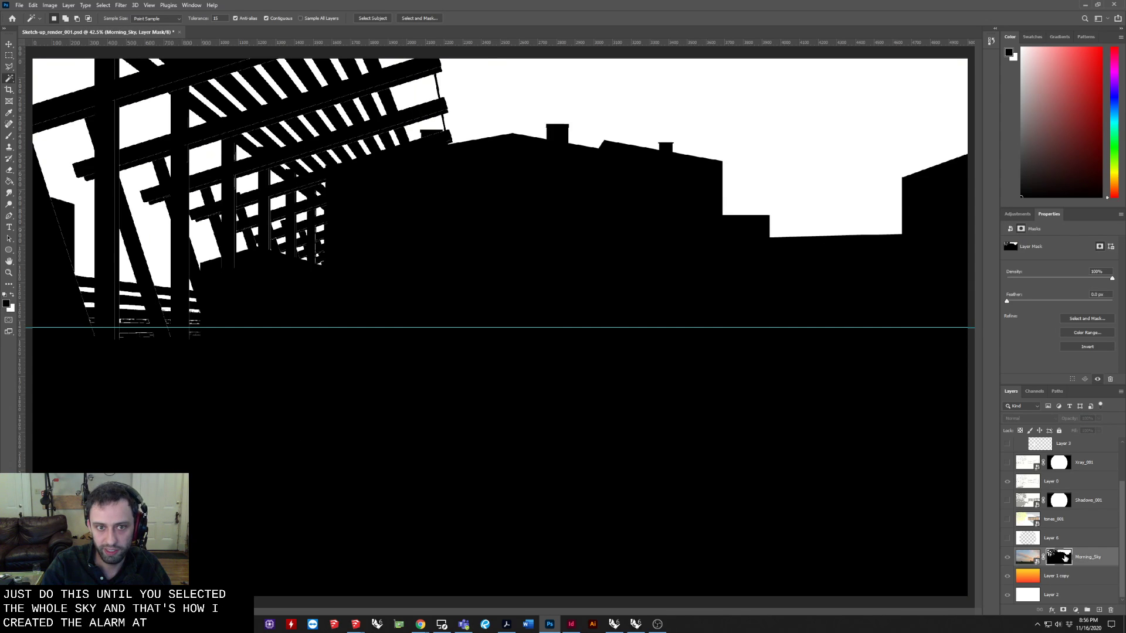
{"action": "left_click", "coordinate": [1065, 557], "text": "alt"}
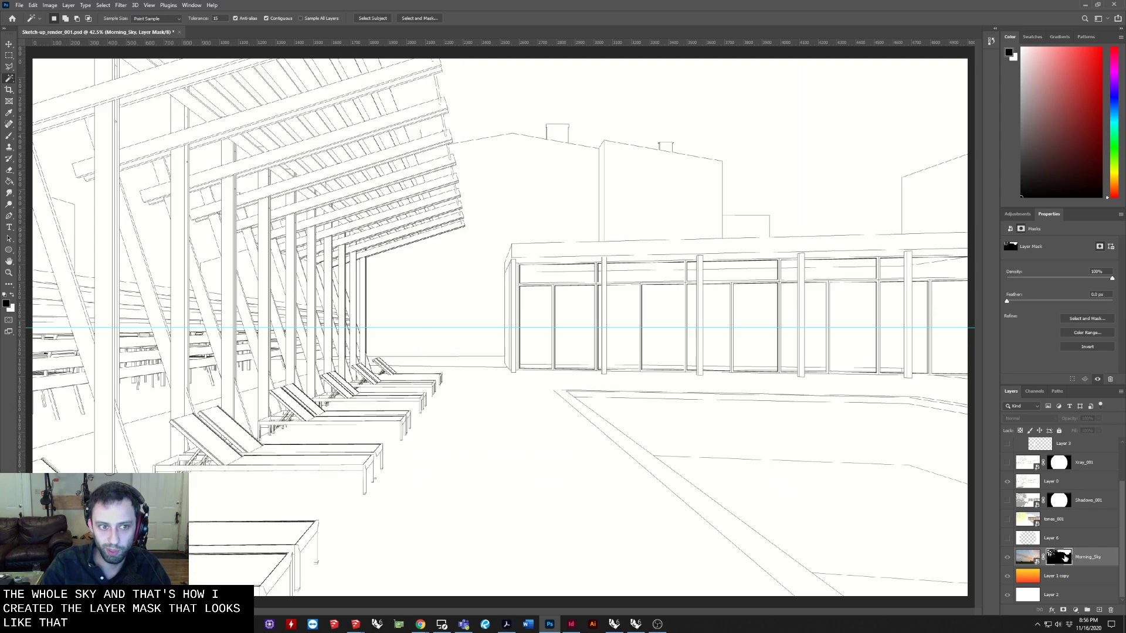
{"action": "left_click", "coordinate": [1064, 557], "text": "alt"}
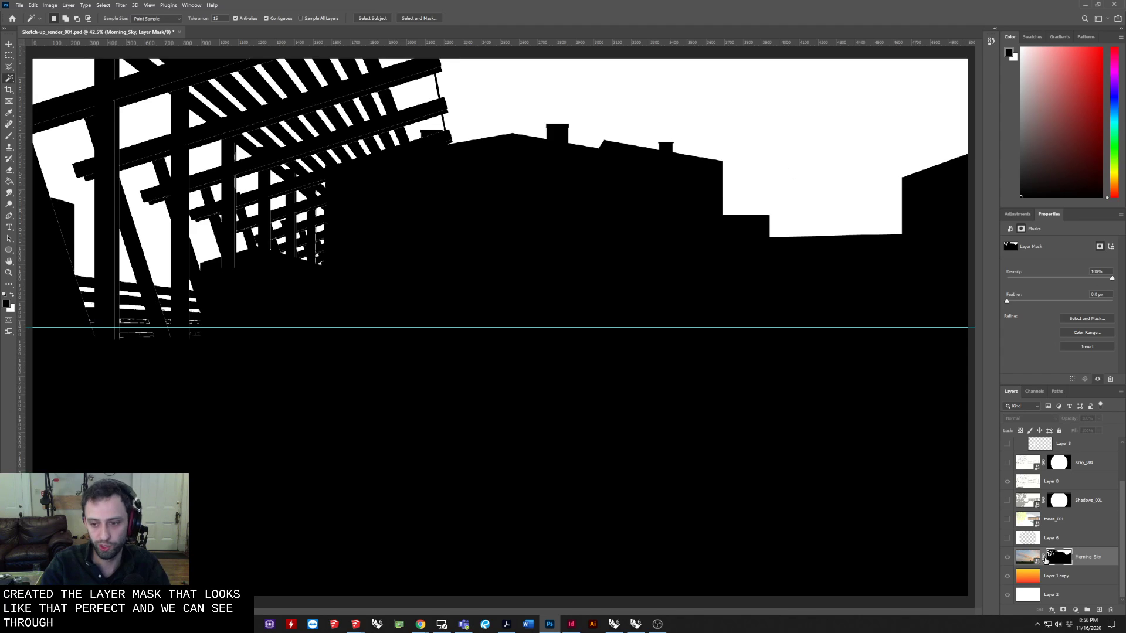
{"action": "left_click", "coordinate": [1063, 555], "text": "alt"}
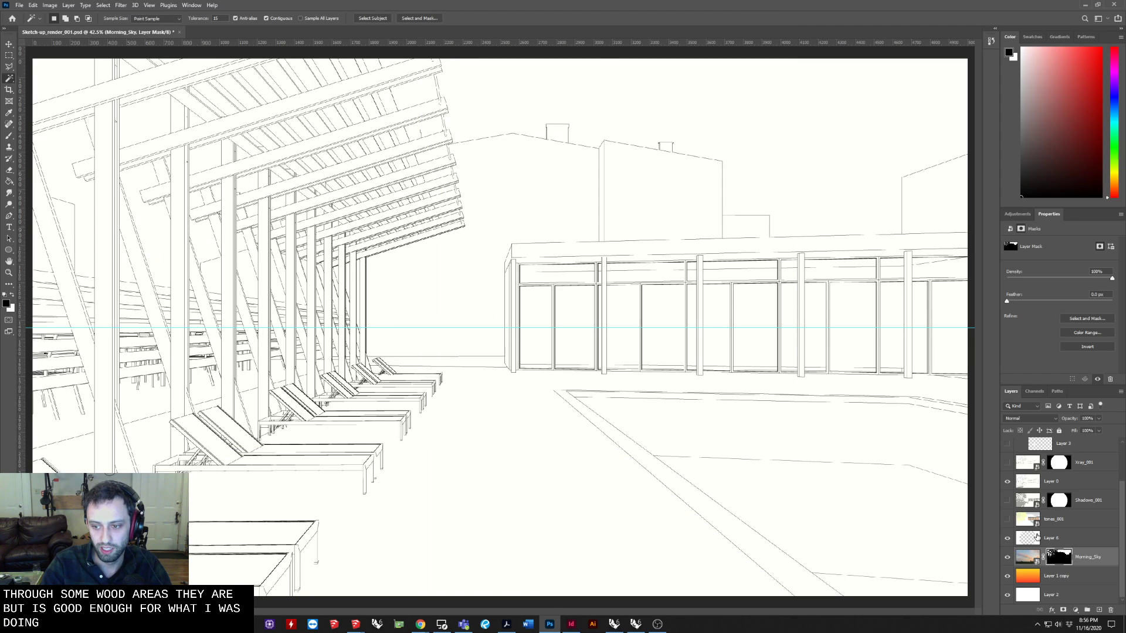
Step: Make the white Layer 6 with the circular cutout visible and active, and hide the line drawing on Layer 0
{"action": "left_click", "coordinate": [1066, 537]}
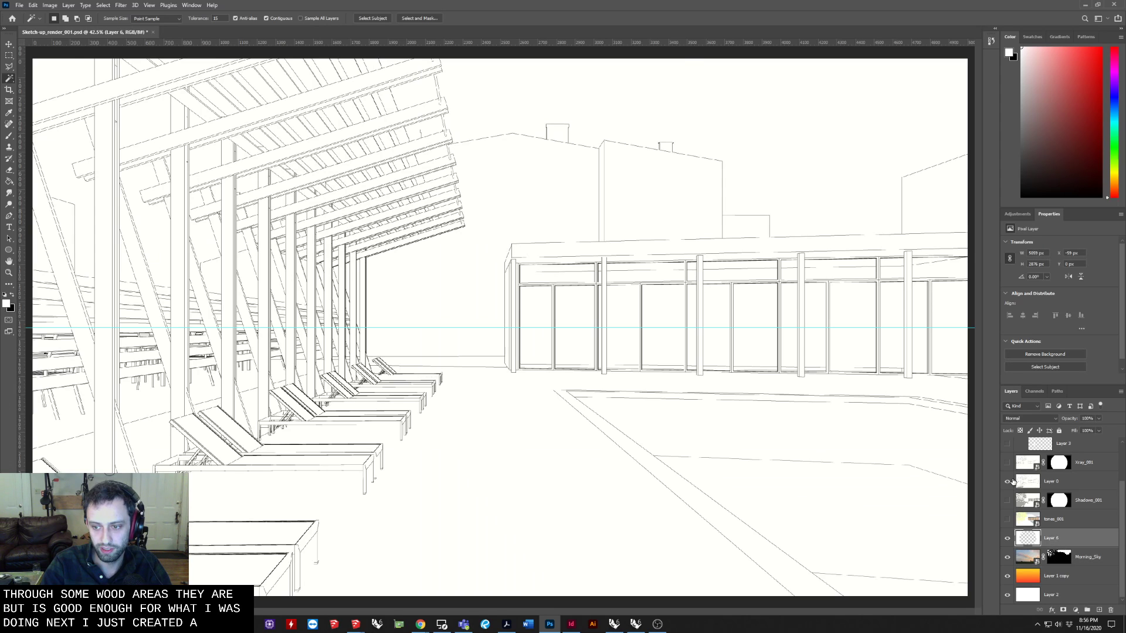
{"action": "left_click", "coordinate": [1009, 482]}
{"action": "scroll", "coordinate": [731, 307], "scroll_direction": "down", "scroll_amount": 1, "text": "alt"}
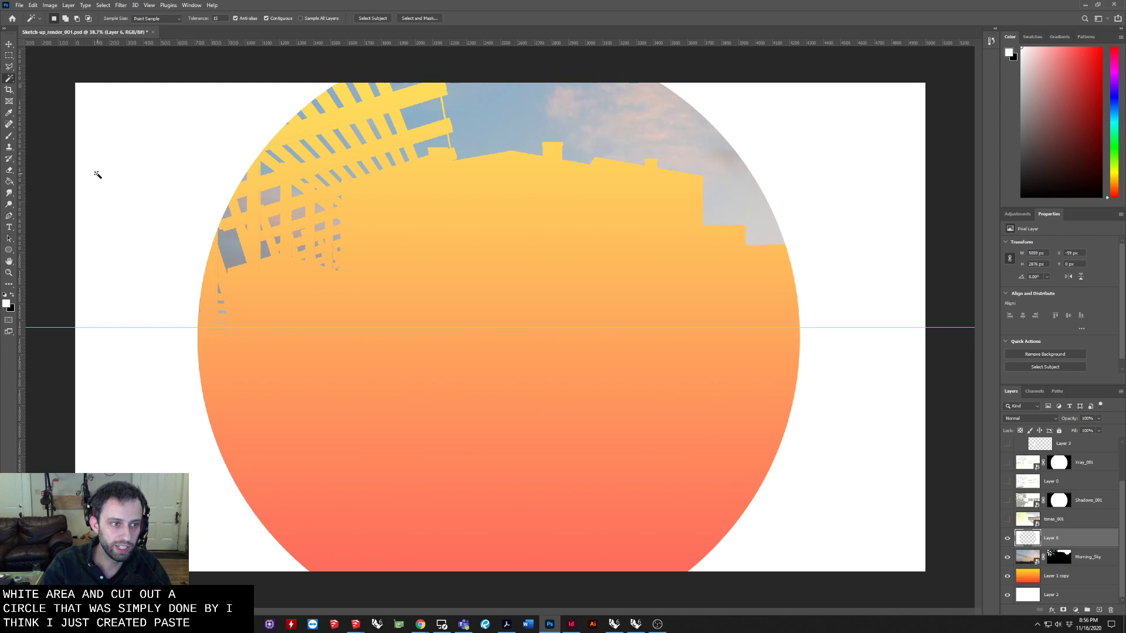
Step: Draw a circle about 1450 px in diameter with the Ellipse tool, directly above Layer 2
{"action": "left_click", "coordinate": [1063, 596]}
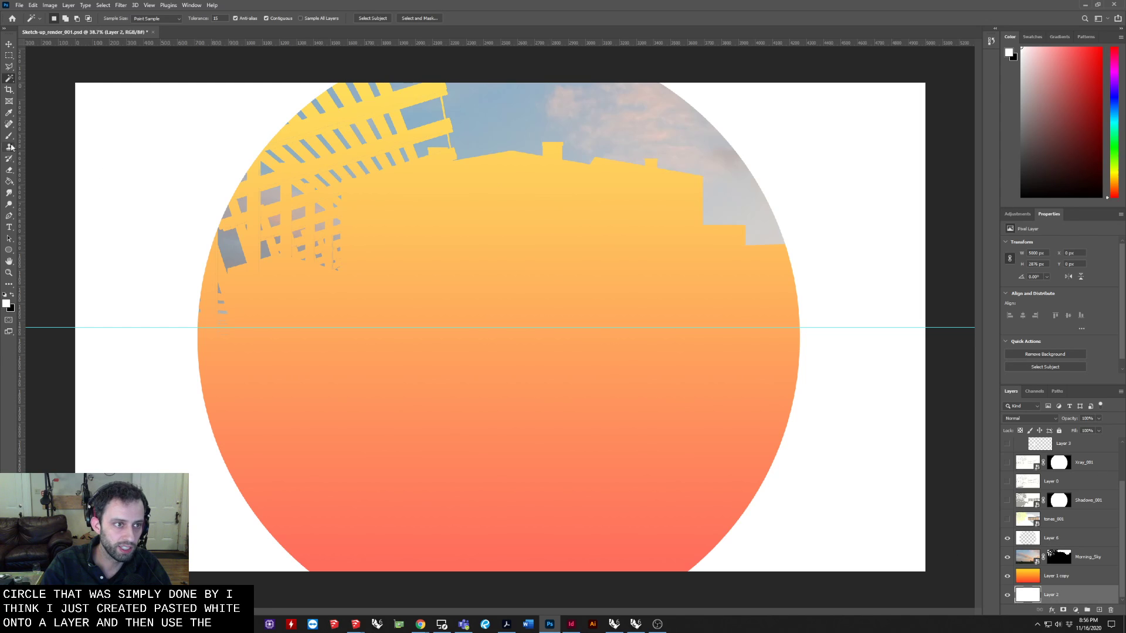
{"action": "left_click", "coordinate": [9, 101]}
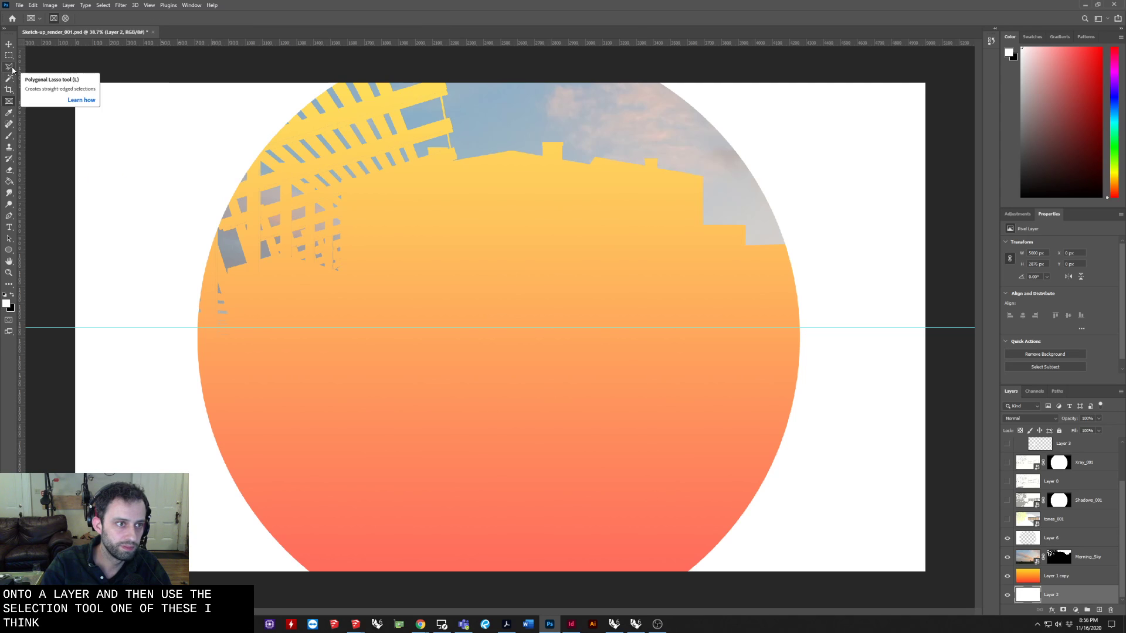
{"action": "left_click", "coordinate": [11, 69]}
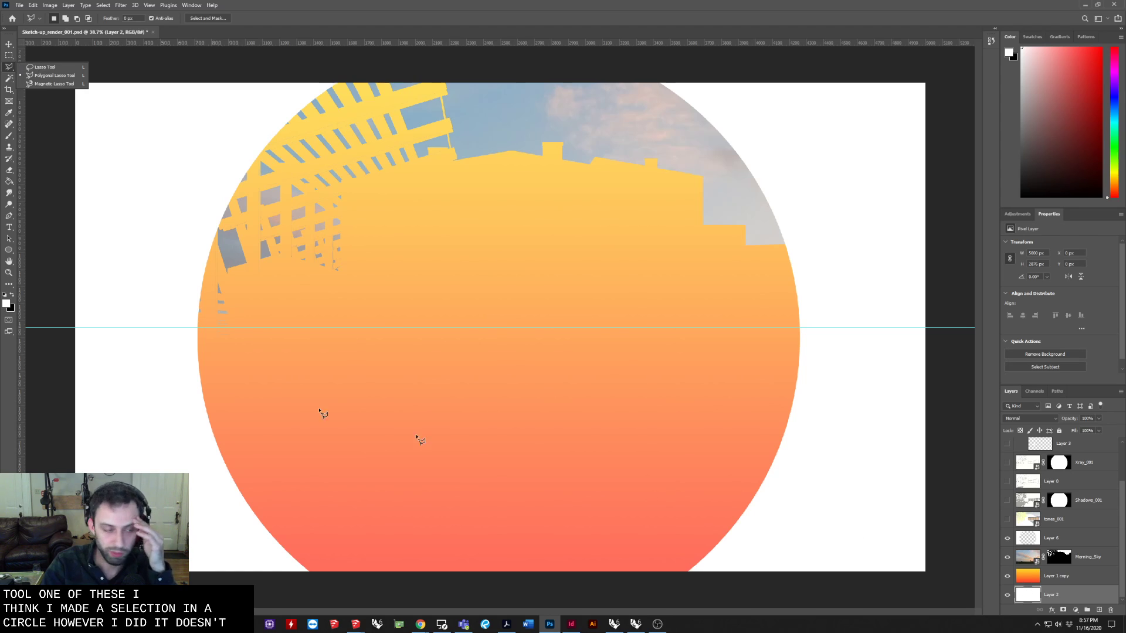
{"action": "left_click", "coordinate": [9, 250]}
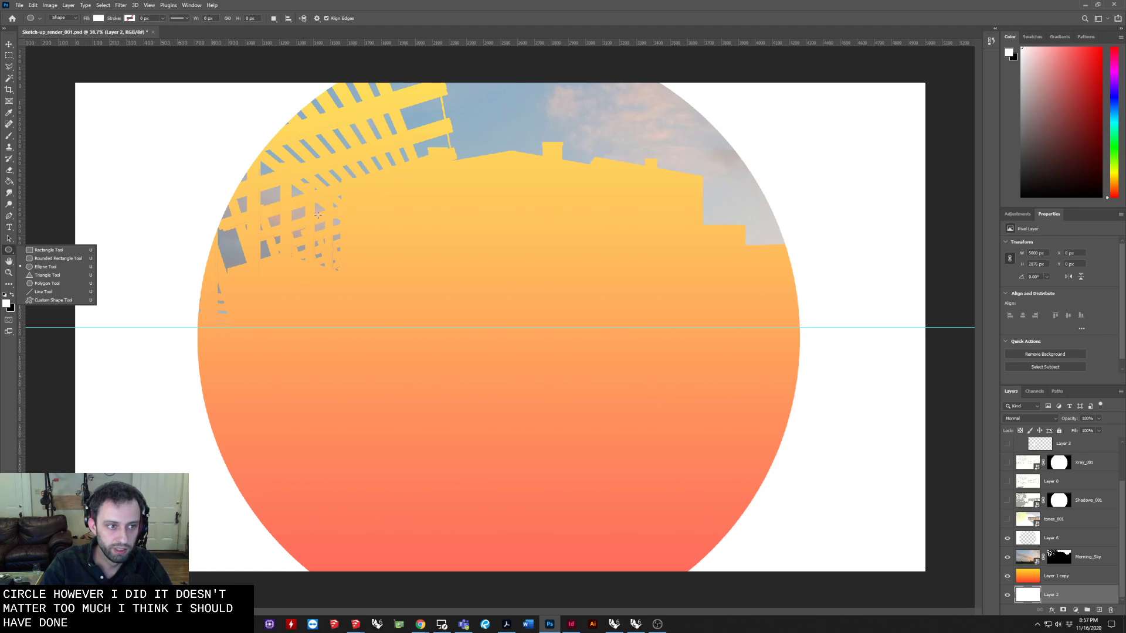
{"action": "mouse_move", "coordinate": [318, 214]}
{"action": "left_mouse_down"}
{"action": "mouse_move", "coordinate": [504, 346]}
{"action": "mouse_move", "coordinate": [564, 481]}
{"action": "left_mouse_up"}
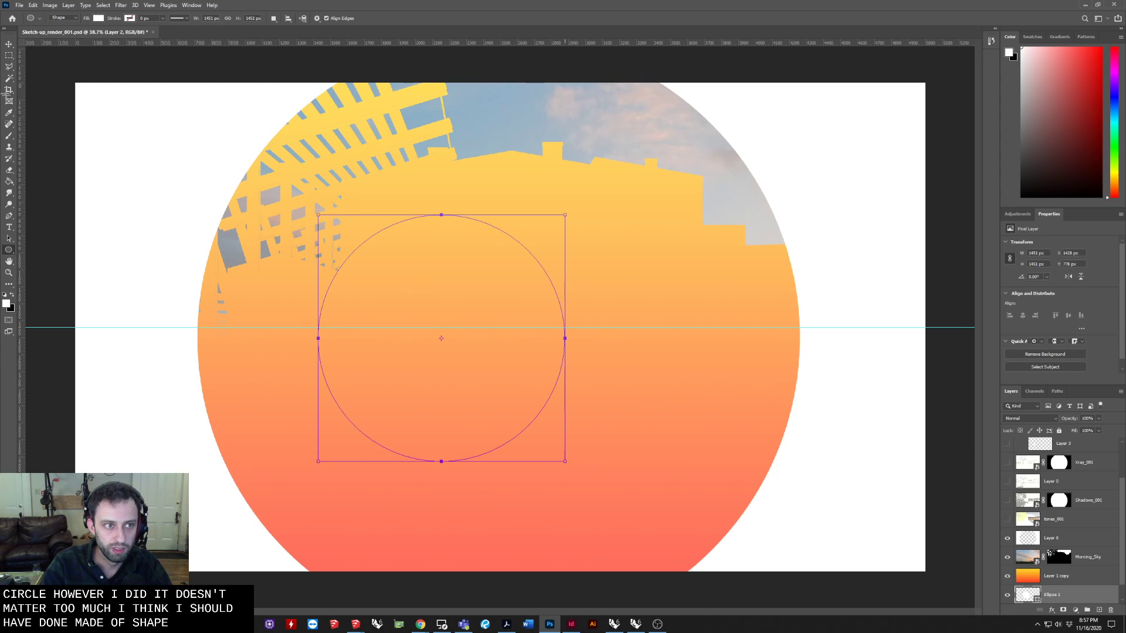
Step: Load the circle's outline as a selection and delete the circle's shape layer
{"action": "left_click", "coordinate": [9, 44]}
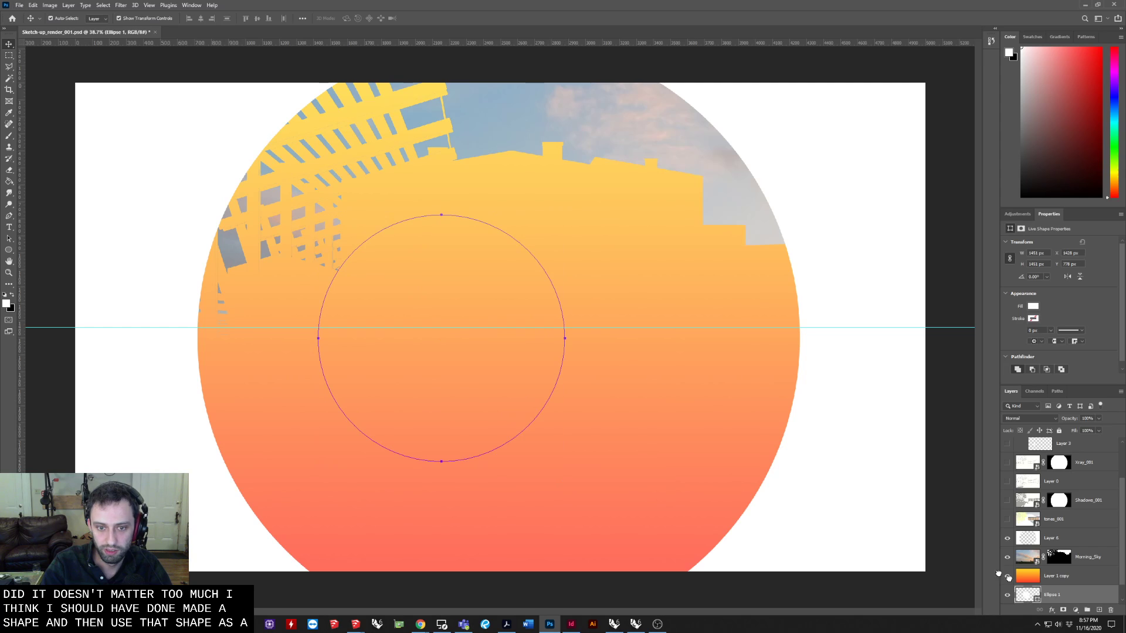
{"action": "left_click", "coordinate": [1028, 595], "text": "ctrl"}
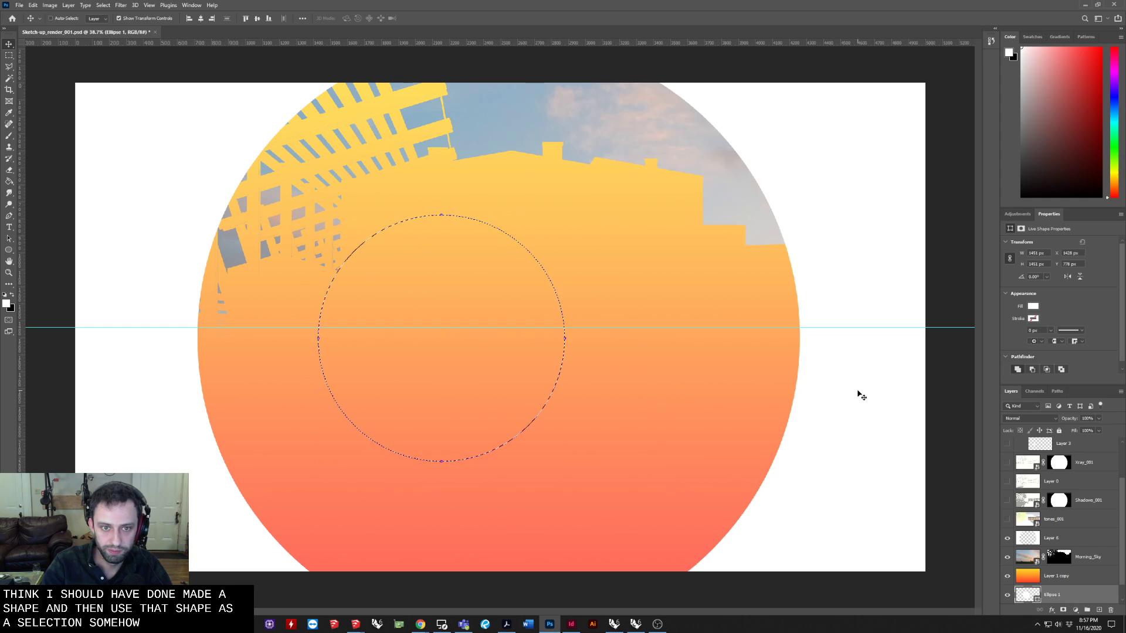
{"action": "key", "text": "Delete"}
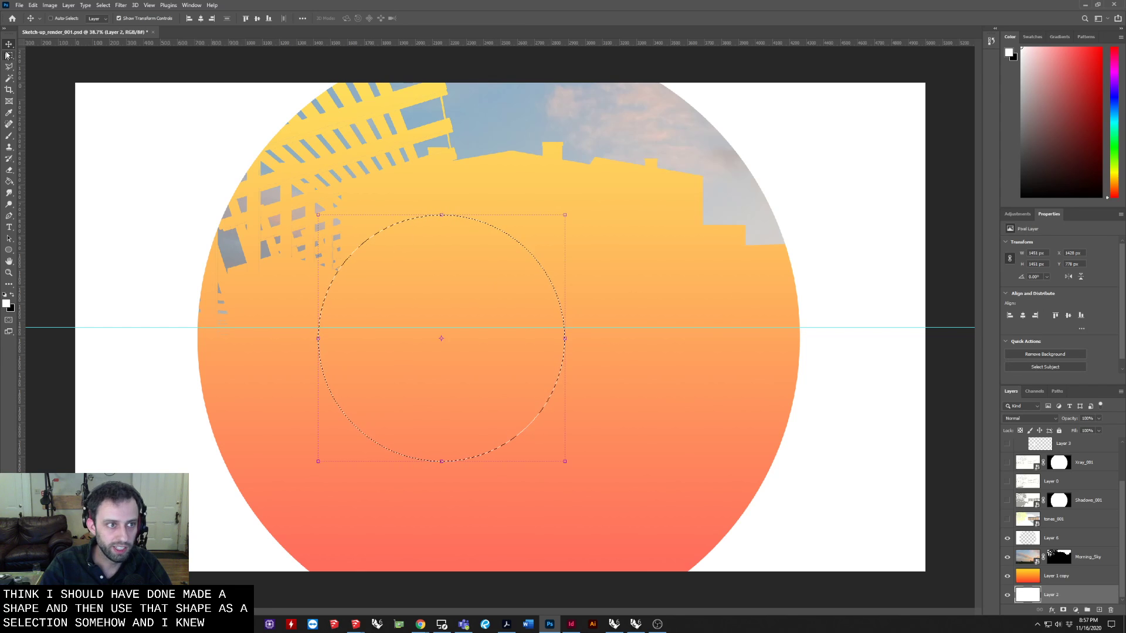
Step: Clear the circular selection, delete the white Layer 2, and undo that deletion
{"action": "left_click", "coordinate": [9, 55]}
{"action": "left_click", "coordinate": [550, 272]}
{"action": "key", "text": "Delete"}
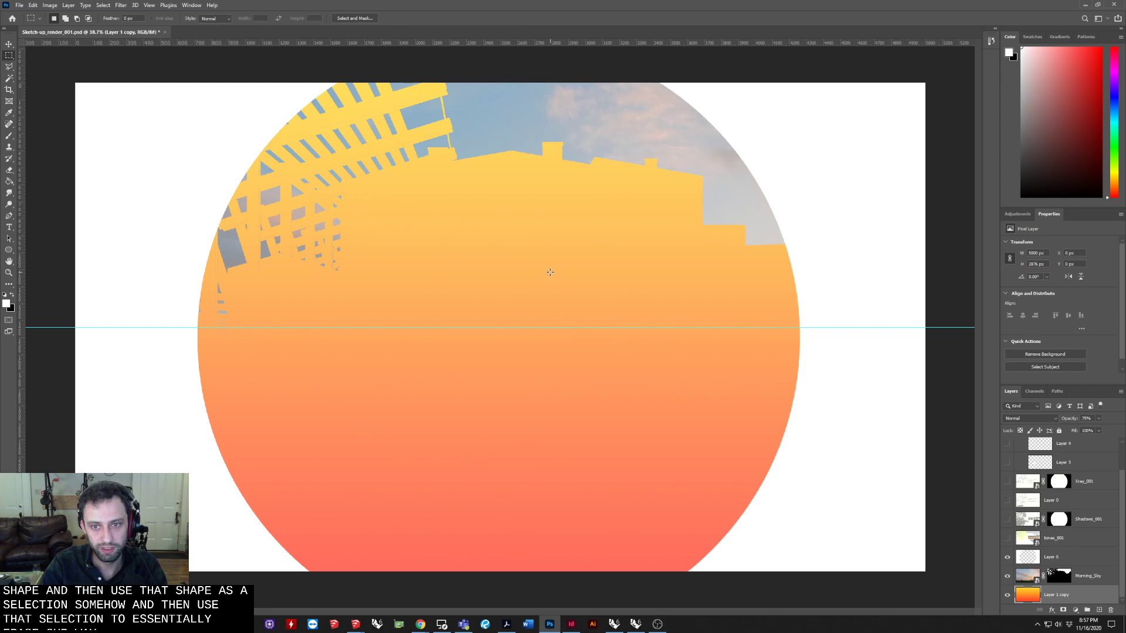
{"action": "key", "text": "ctrl+z"}
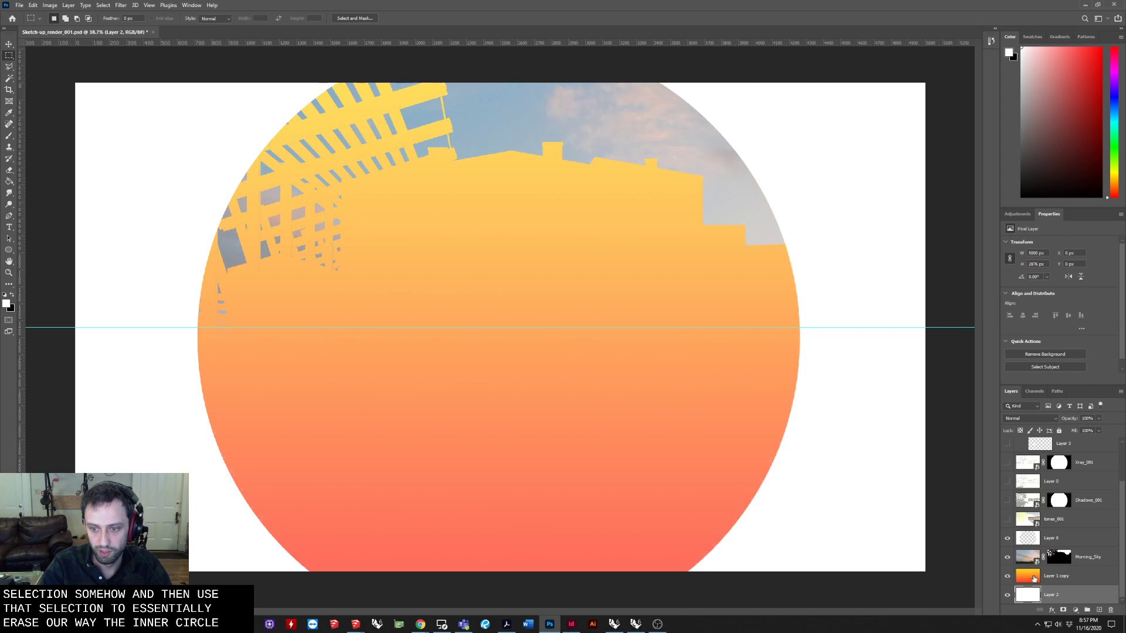
Step: Show the tones_001 layer, try different opacities for it and set it to 60%
{"action": "left_click", "coordinate": [1008, 520]}
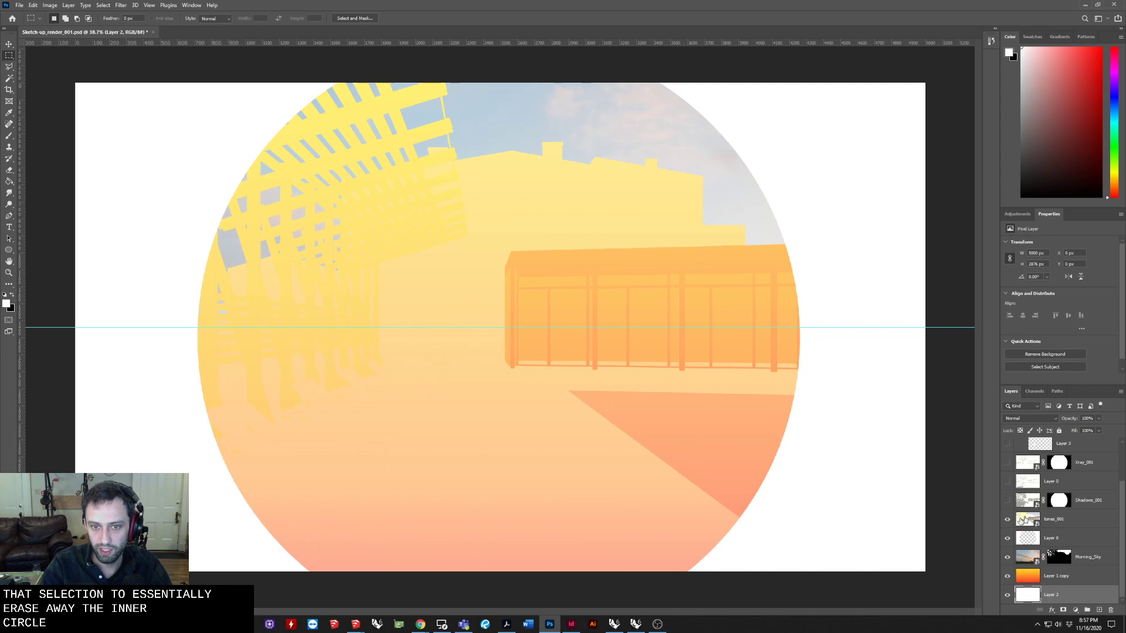
{"action": "left_click", "coordinate": [1078, 520]}
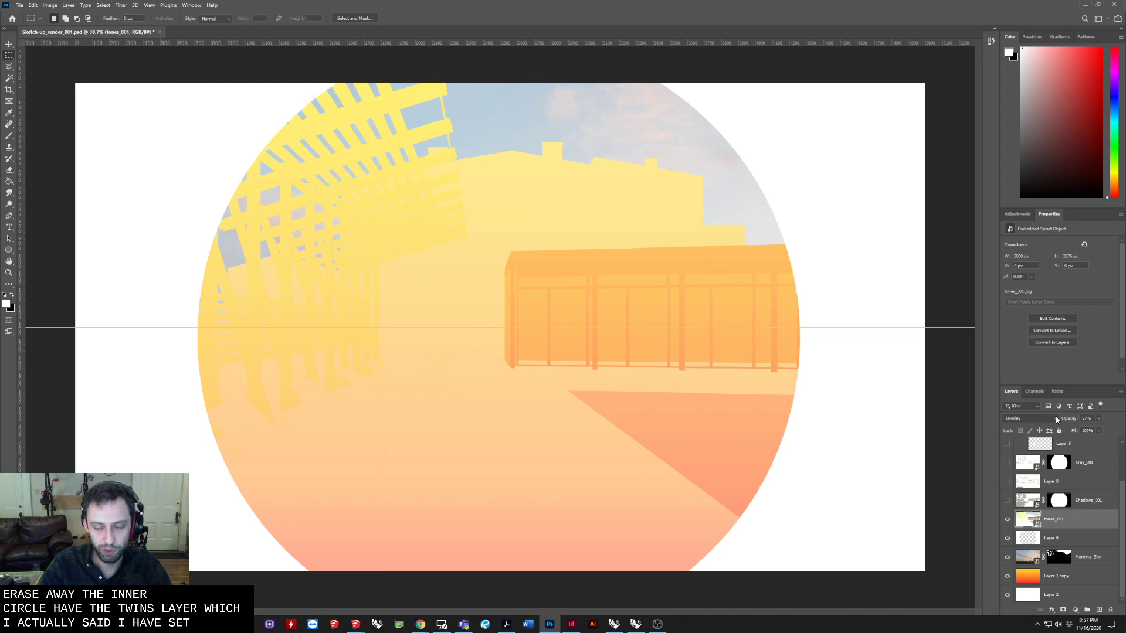
{"action": "left_click", "coordinate": [1100, 420]}
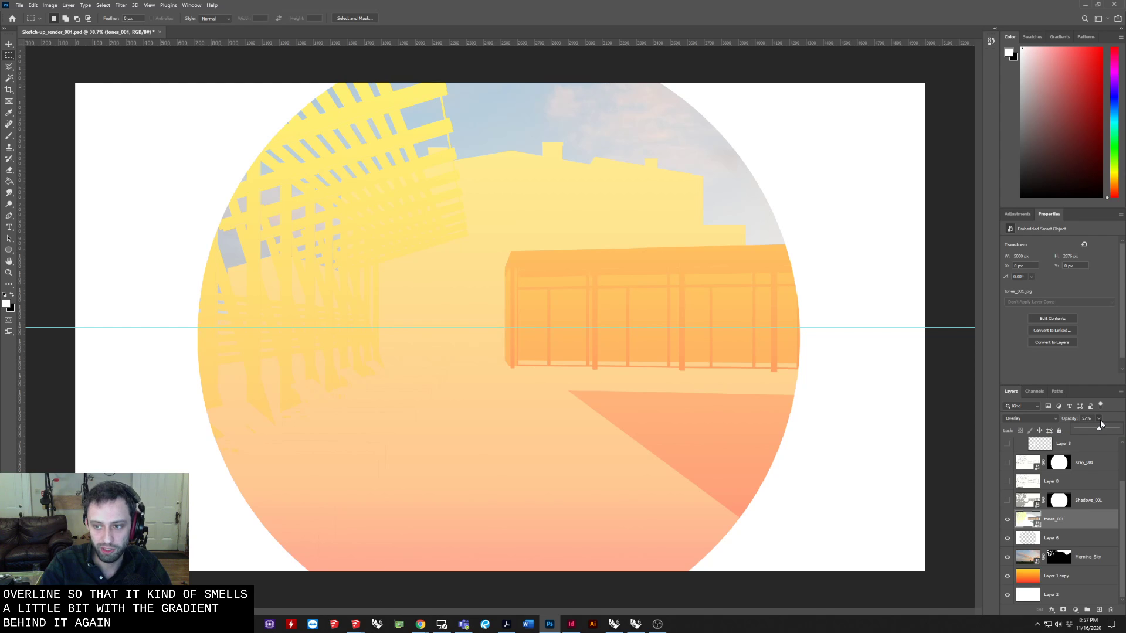
{"action": "left_click_drag", "start_coordinate": [1106, 429], "coordinate": [1096, 430]}
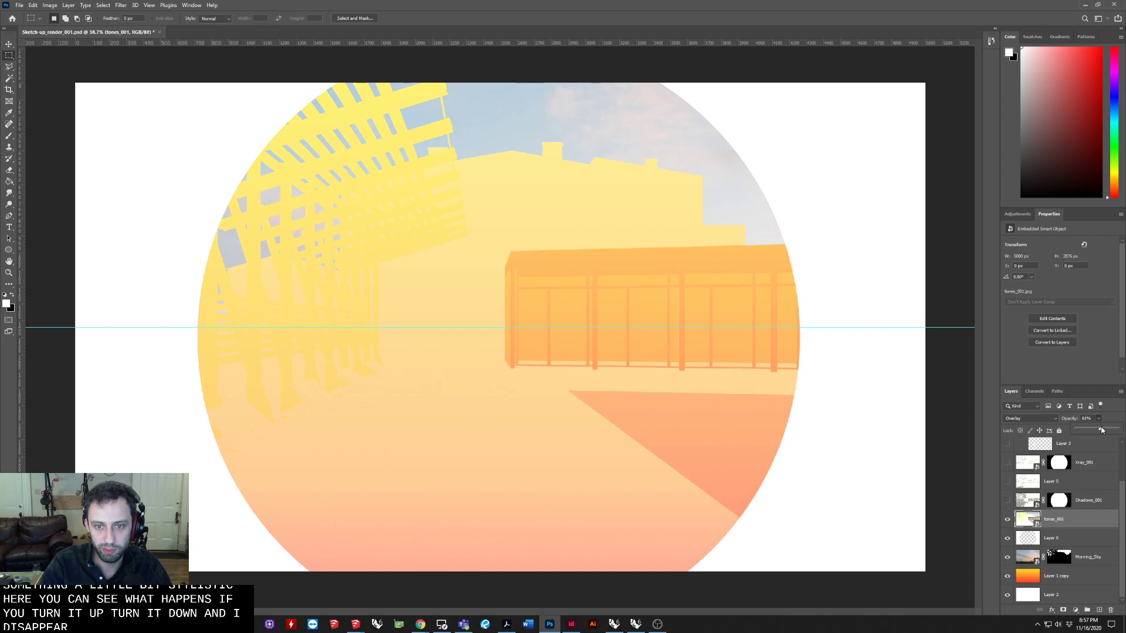
Step: Show the Shadows_001 layer and lower its opacity slightly to about 54%
{"action": "left_click", "coordinate": [1055, 501]}
{"action": "left_click", "coordinate": [1008, 500]}
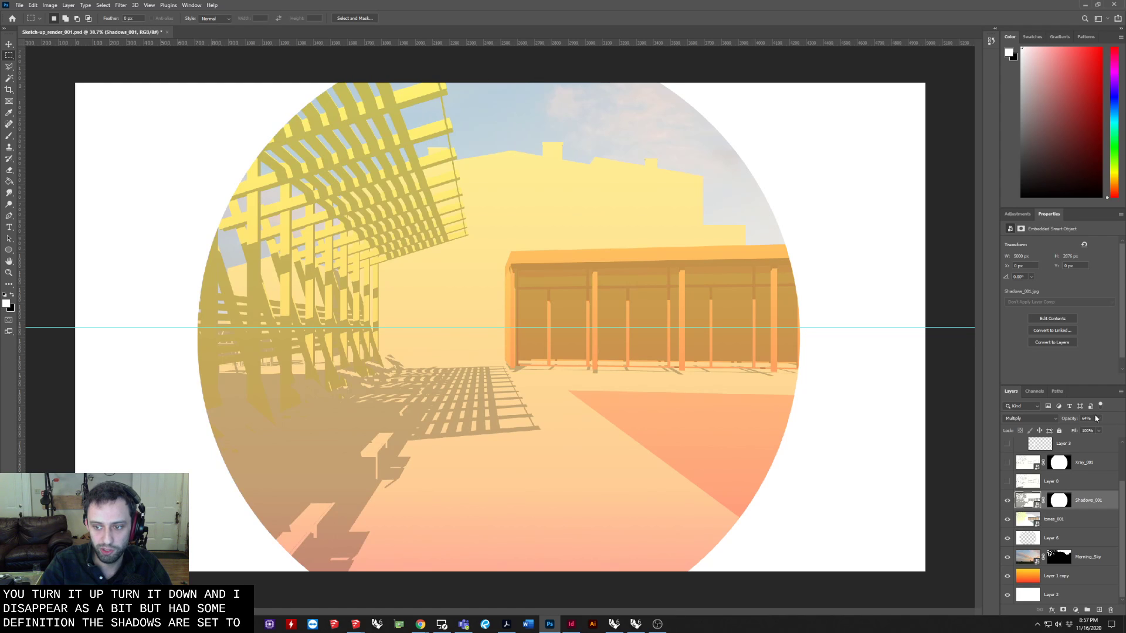
{"action": "mouse_move", "coordinate": [1086, 431]}
{"action": "left_mouse_down"}
{"action": "mouse_move", "coordinate": [1109, 431]}
{"action": "mouse_move", "coordinate": [1095, 430]}
{"action": "left_mouse_up"}
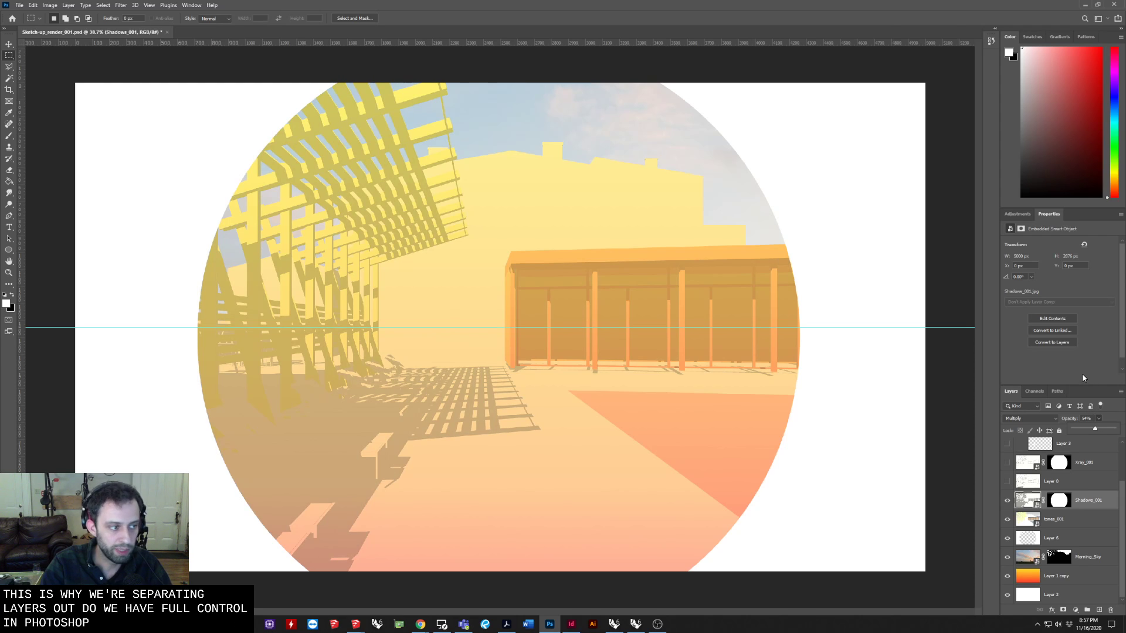
Step: Show the line drawing on Layer 0, set its blending mode to Multiply and its opacity to 25%
{"action": "left_click", "coordinate": [1009, 481]}
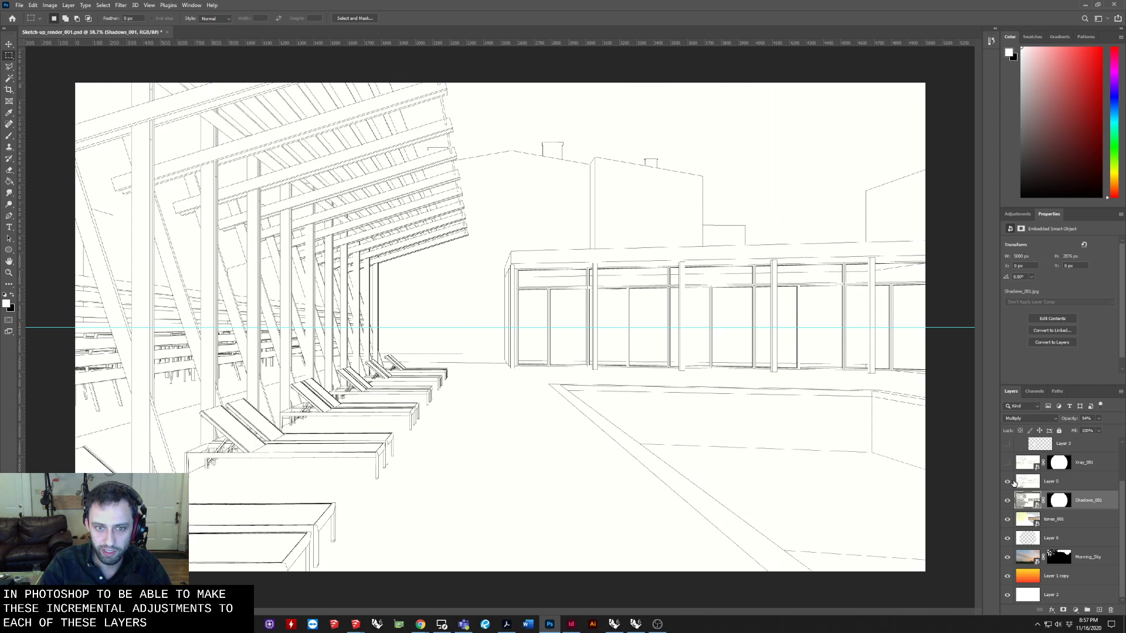
{"action": "left_click", "coordinate": [1071, 483]}
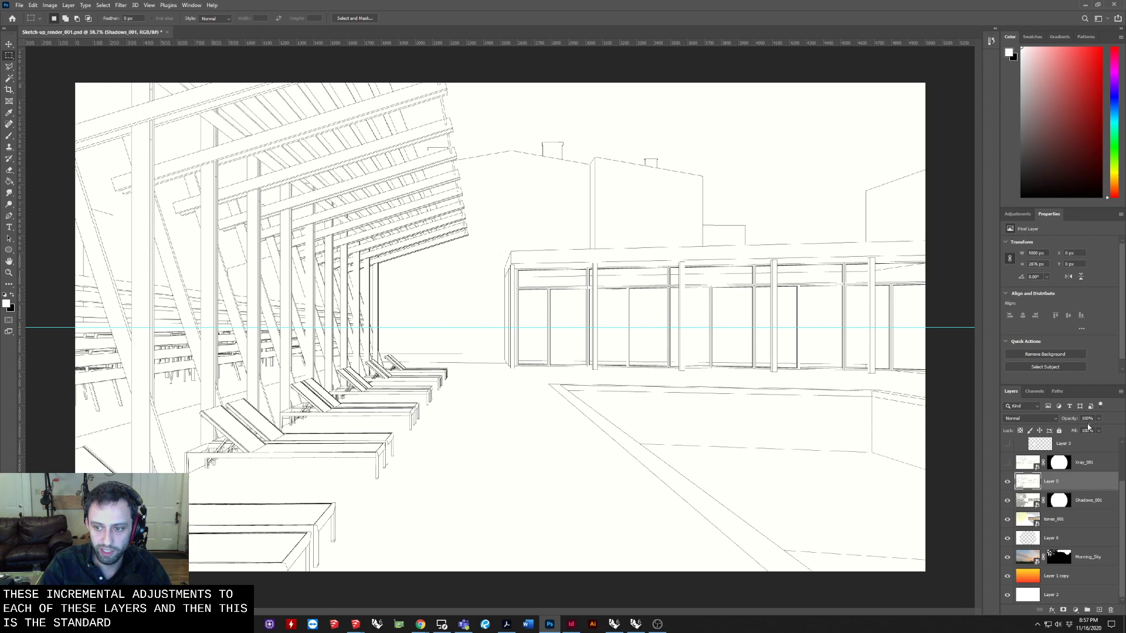
{"action": "left_click", "coordinate": [1031, 418]}
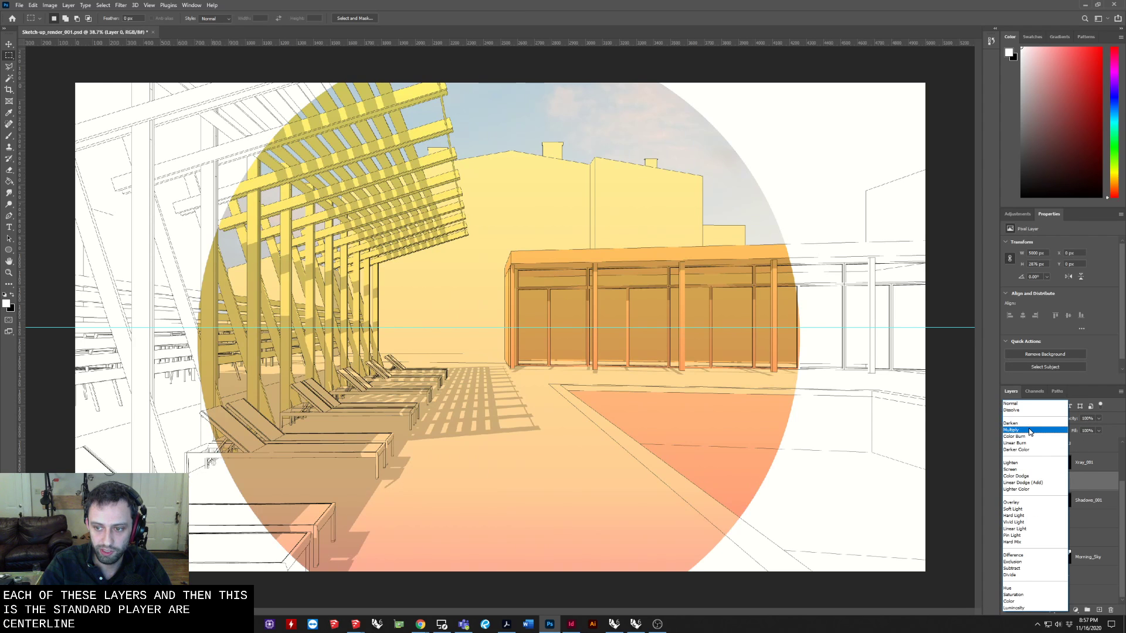
{"action": "left_click", "coordinate": [1028, 429]}
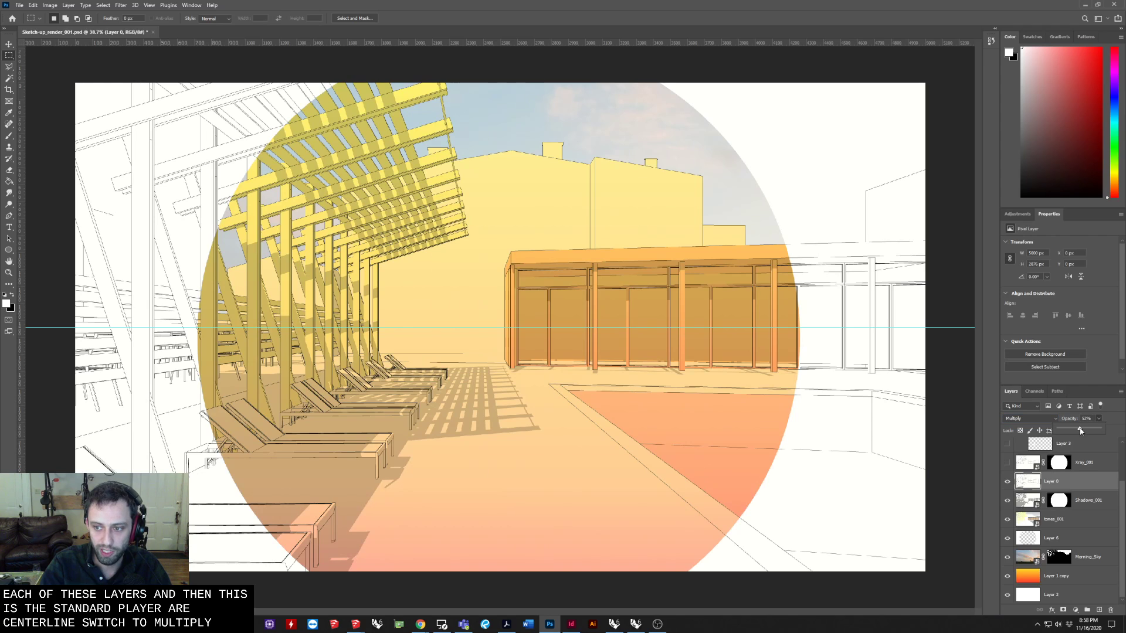
{"action": "left_click_drag", "start_coordinate": [1080, 431], "coordinate": [1067, 432]}
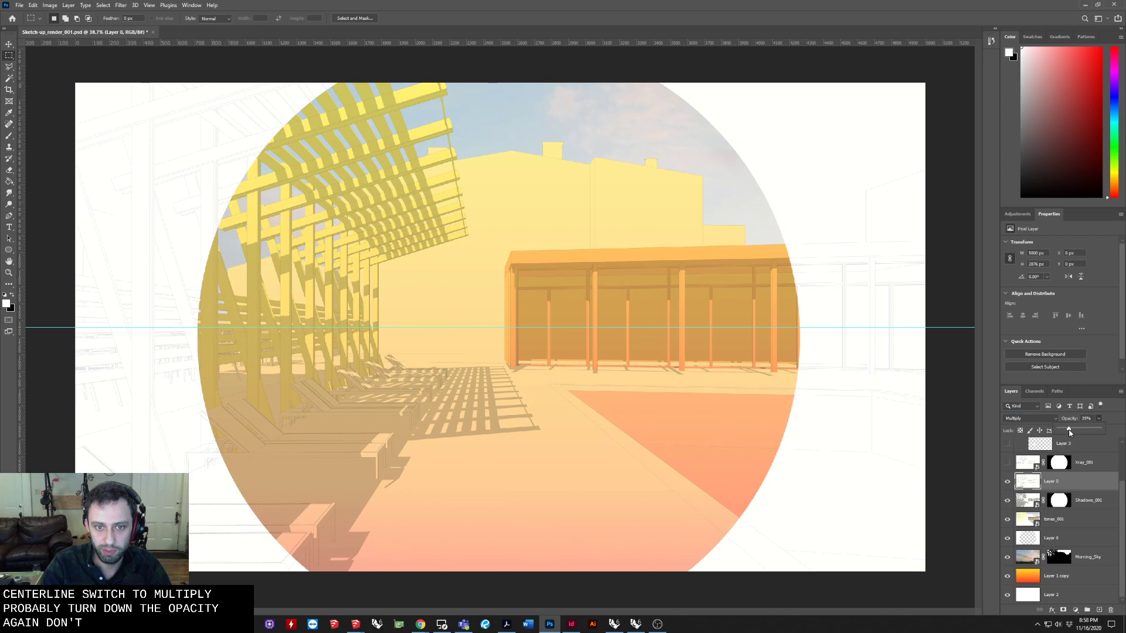
Step: Show the Xray_001 layer, try it at 100% opacity, and settle on 19%
{"action": "left_click", "coordinate": [1008, 463]}
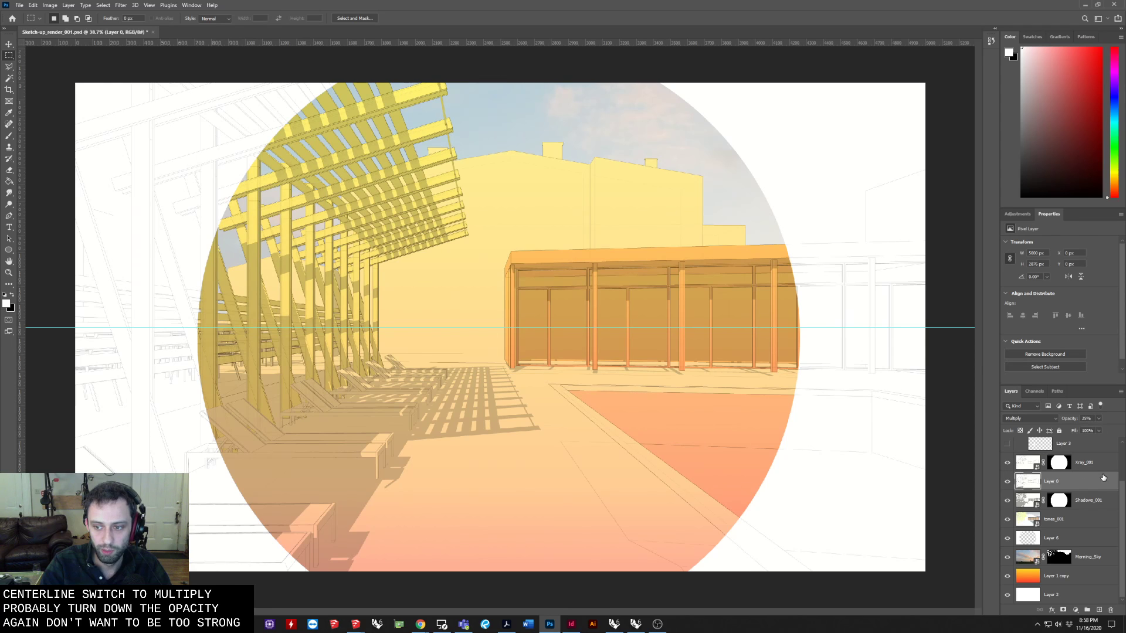
{"action": "left_click", "coordinate": [1091, 463]}
{"action": "left_click", "coordinate": [1098, 418]}
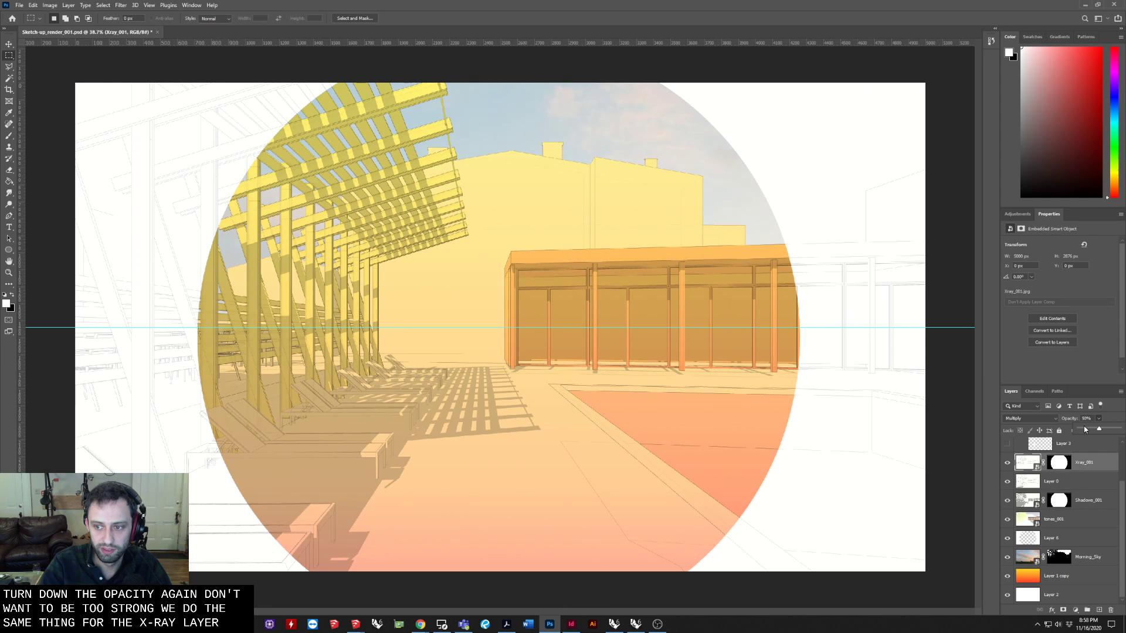
{"action": "left_click_drag", "start_coordinate": [1097, 430], "coordinate": [1119, 430]}
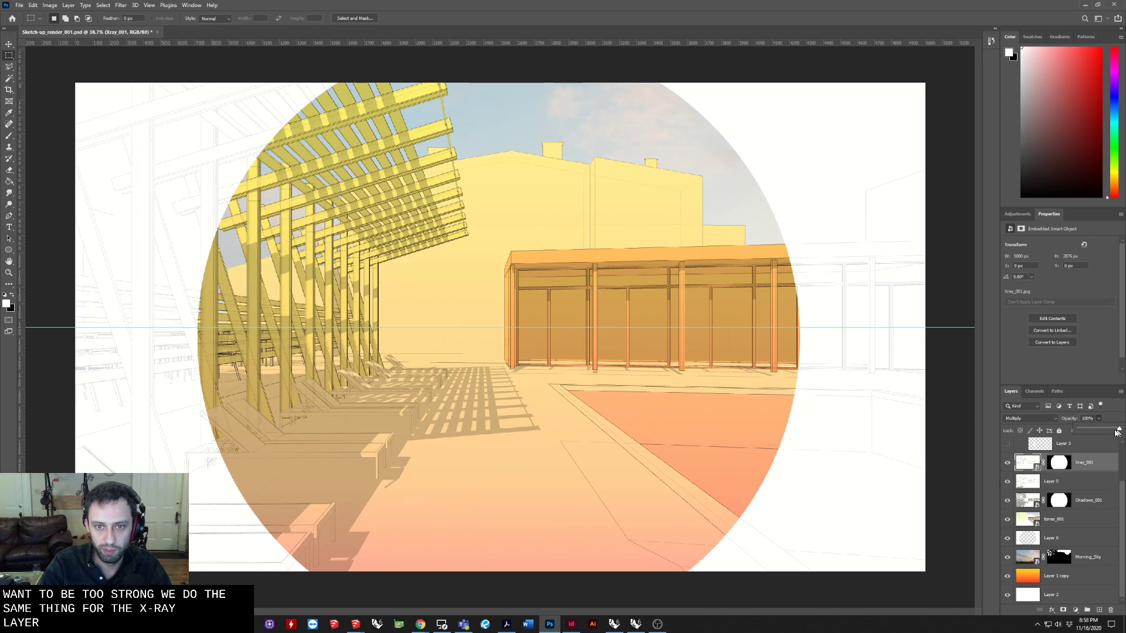
{"action": "scroll", "coordinate": [675, 211], "scroll_direction": "up", "scroll_amount": 5, "text": "alt"}
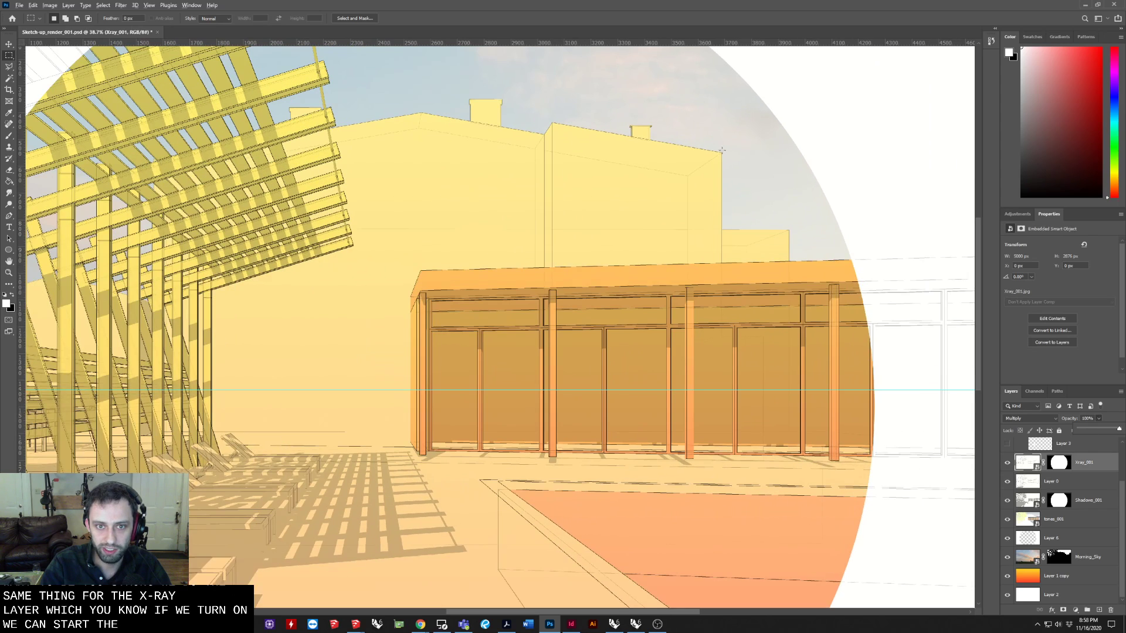
{"action": "scroll", "coordinate": [583, 246], "scroll_direction": "down", "scroll_amount": 1, "text": "alt"}
{"action": "scroll", "coordinate": [678, 300], "scroll_direction": "down", "scroll_amount": 1, "text": "alt"}
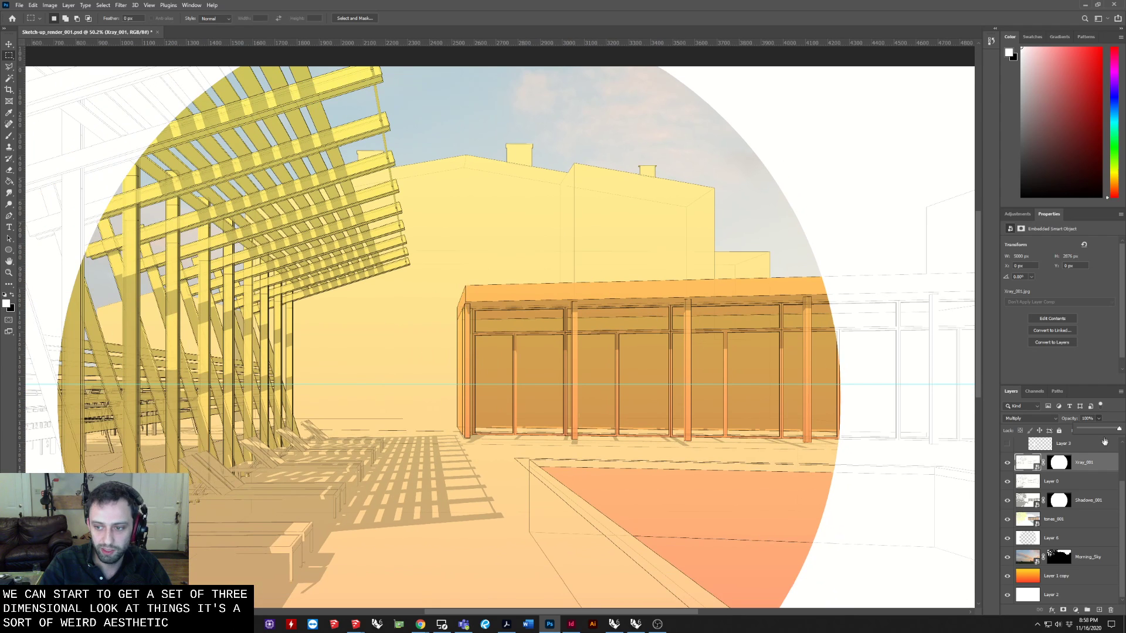
{"action": "mouse_move", "coordinate": [1089, 430]}
{"action": "left_mouse_down"}
{"action": "mouse_move", "coordinate": [1076, 434]}
{"action": "mouse_move", "coordinate": [1085, 430]}
{"action": "left_mouse_up"}
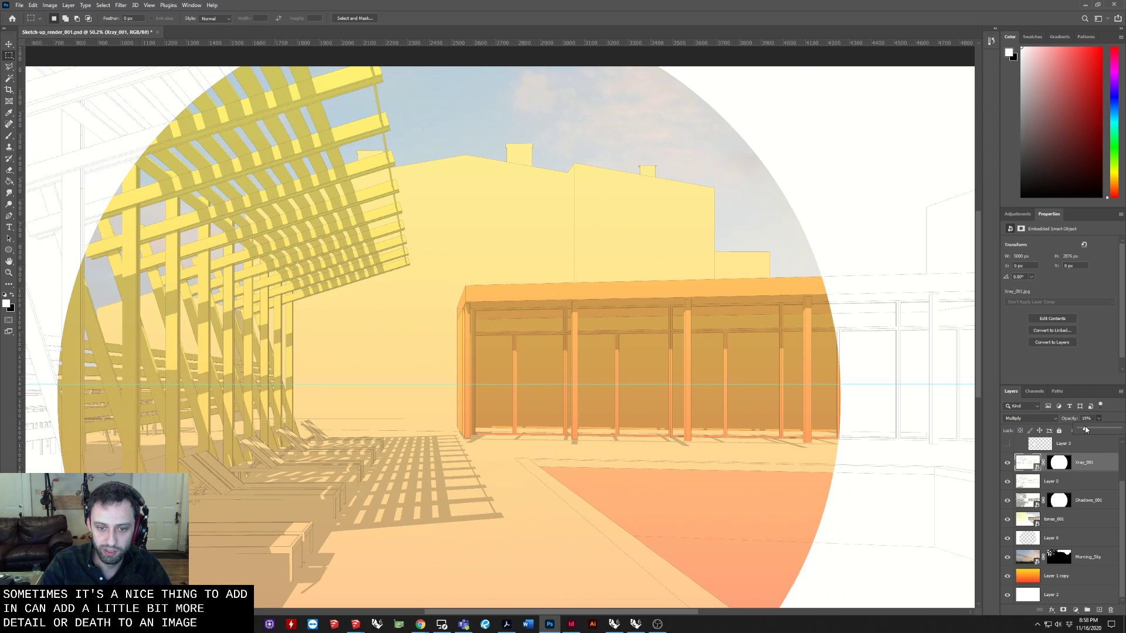
{"action": "scroll", "coordinate": [581, 387], "scroll_direction": "down", "scroll_amount": 2, "text": "alt"}
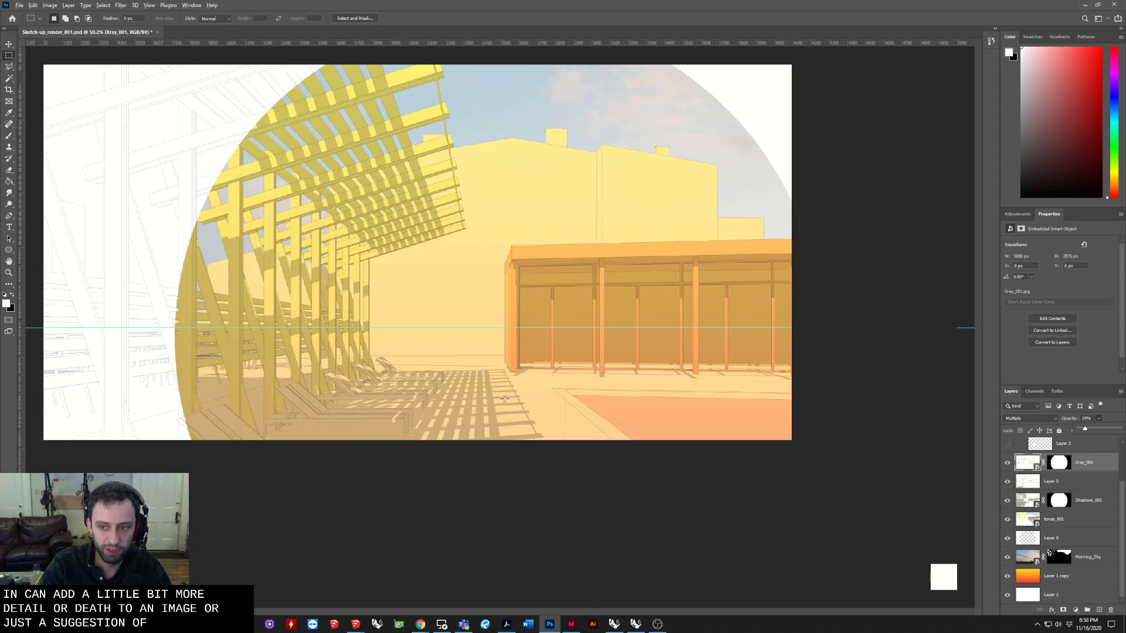
Step: Show all the white silhouette figure layers in Group 1 and fit the whole rendering in view
{"action": "scroll", "coordinate": [1058, 473], "scroll_direction": "up", "scroll_amount": 2}
{"action": "left_click", "coordinate": [1008, 497]}
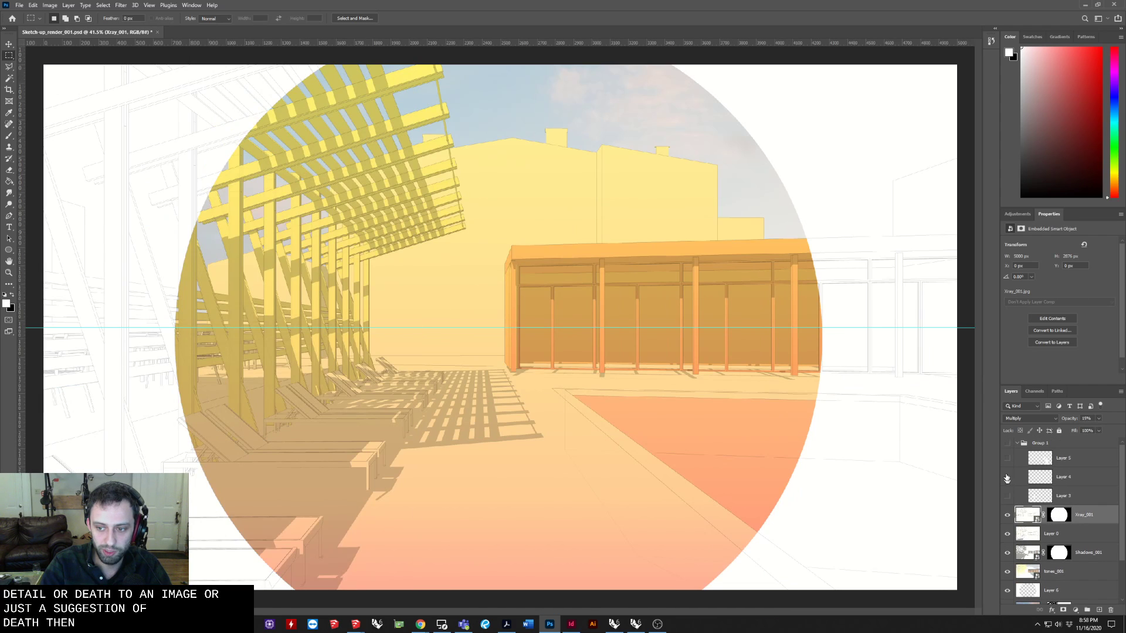
{"action": "left_click", "coordinate": [1007, 460]}
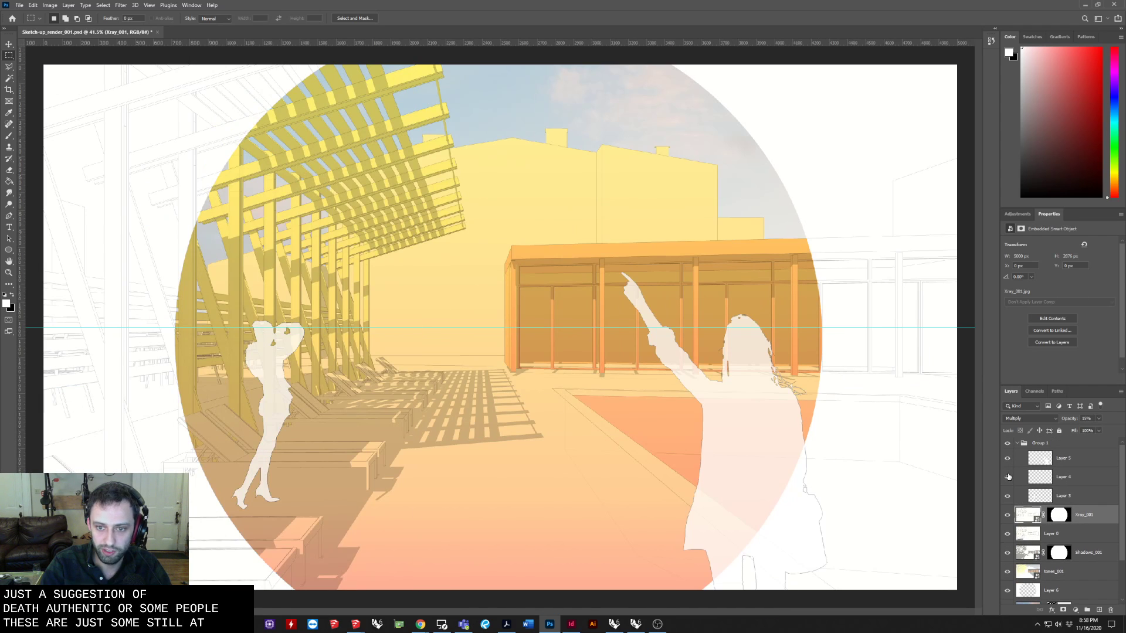
{"action": "left_click", "coordinate": [1007, 476]}
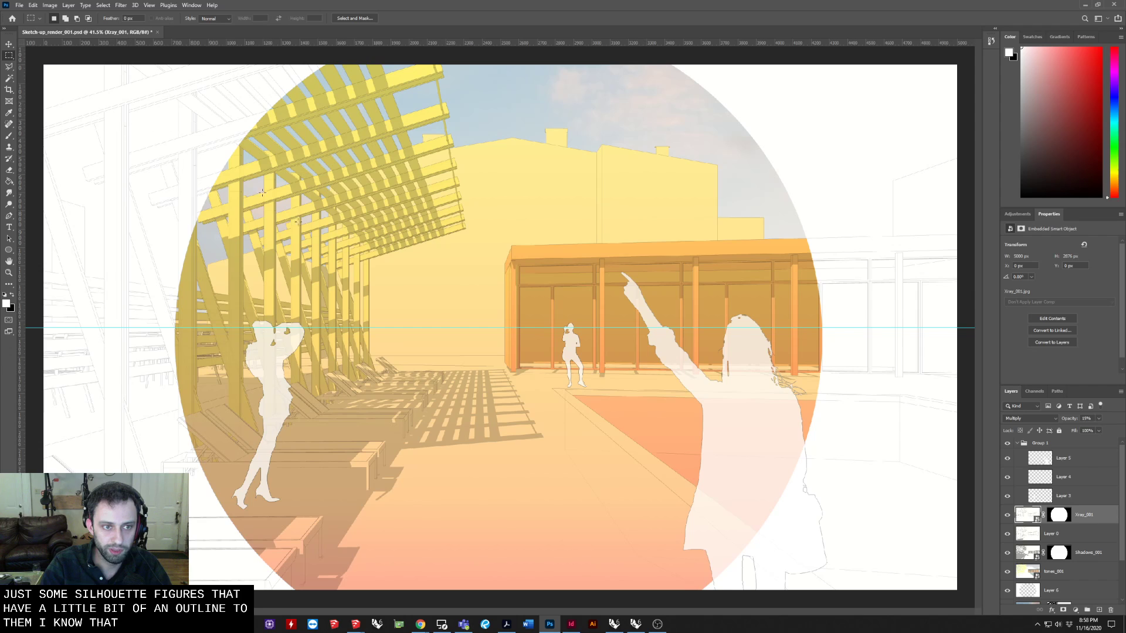
{"action": "scroll", "coordinate": [534, 263], "scroll_direction": "down", "scroll_amount": 1, "text": "alt"}
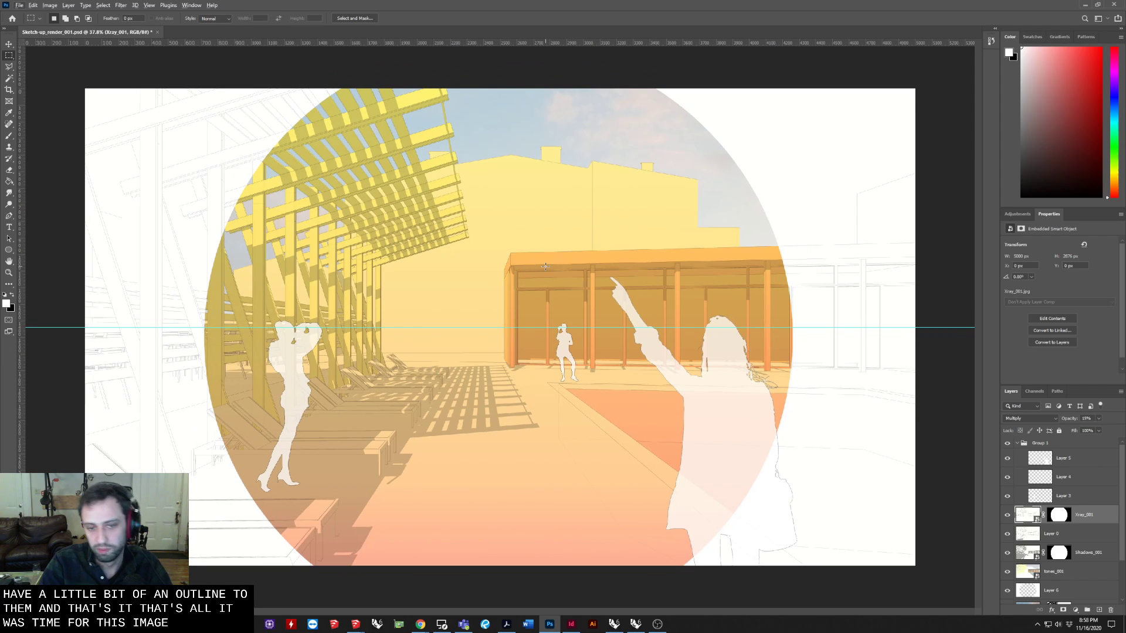